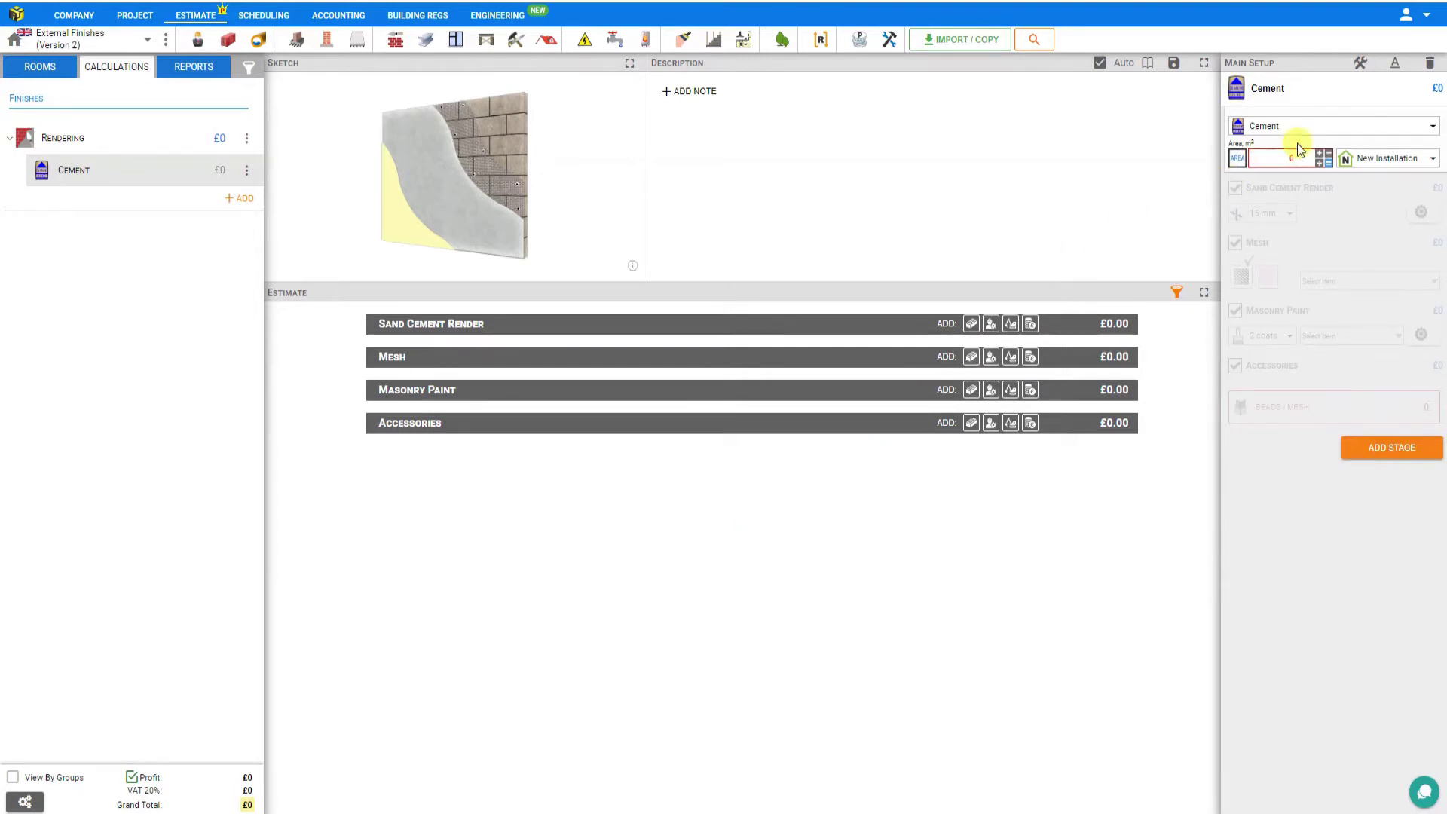
# Select Cement as the render type and set the rendering area to 25 m²
pyautogui.click(1324, 128)
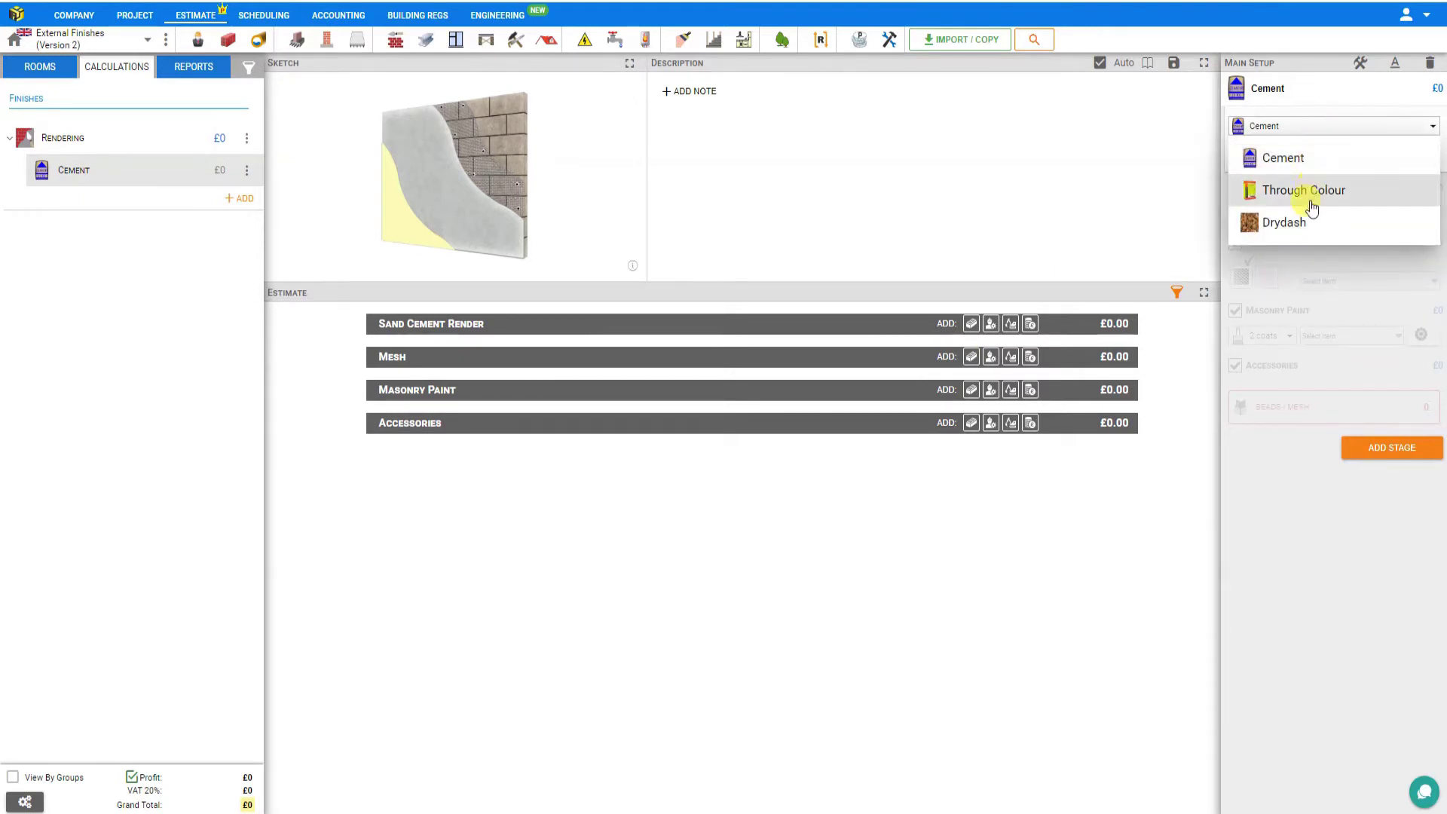
pyautogui.click(1296, 162)
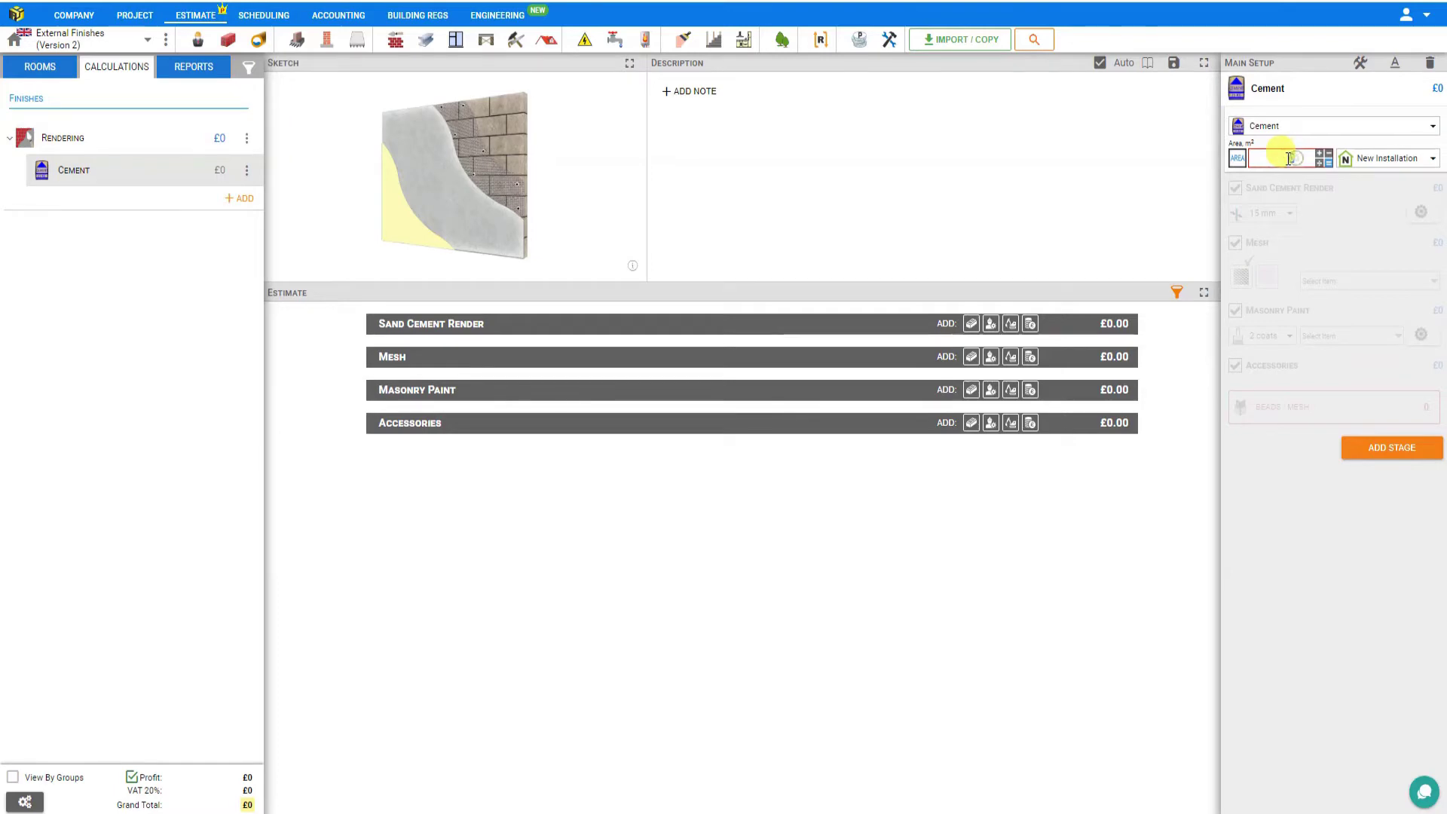
pyautogui.write('25')
pyautogui.press('Return')
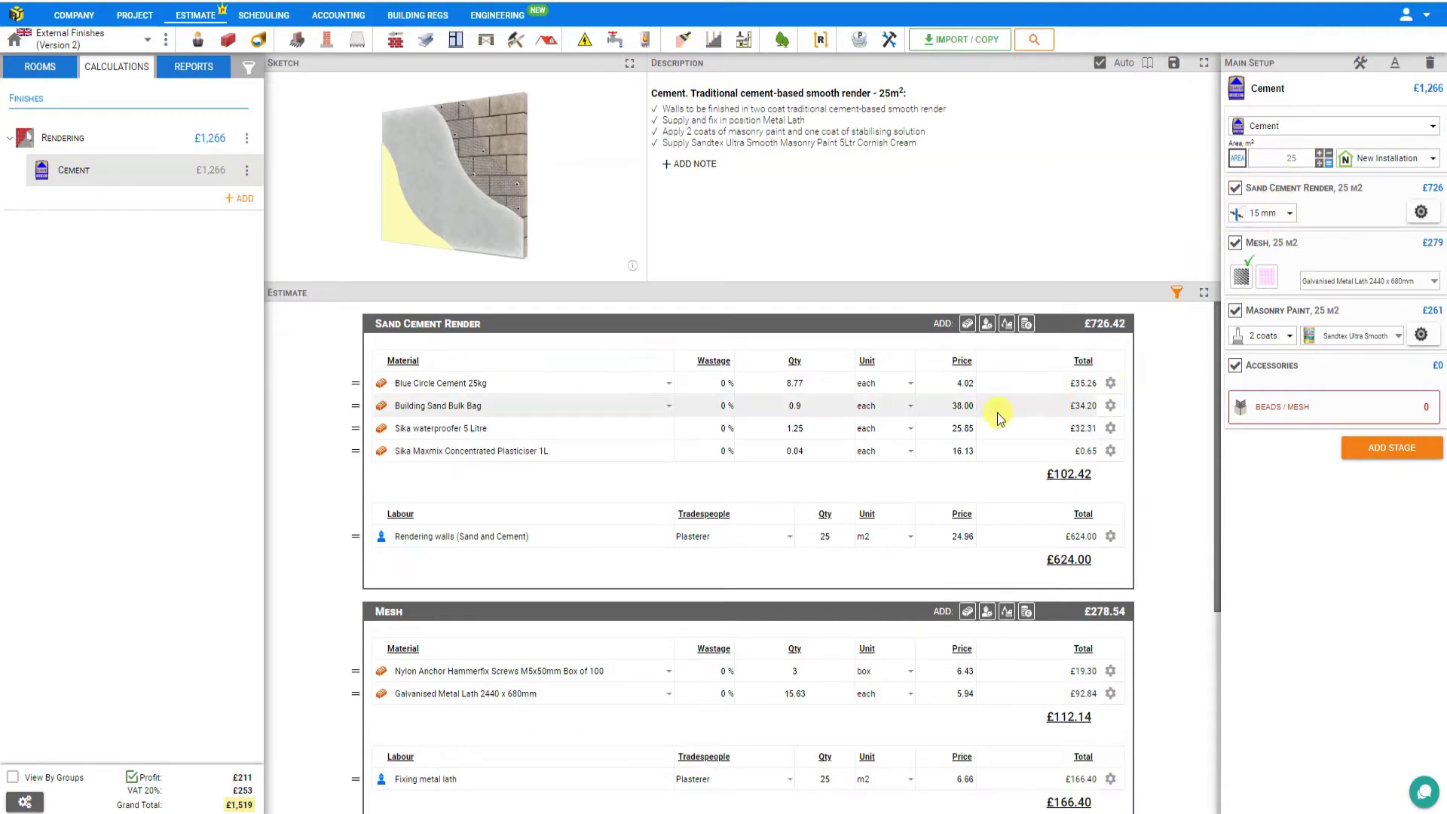
# Switch the render type to Through Colour and Drydash for comparison, and return it to Cement
pyautogui.click(1311, 133)
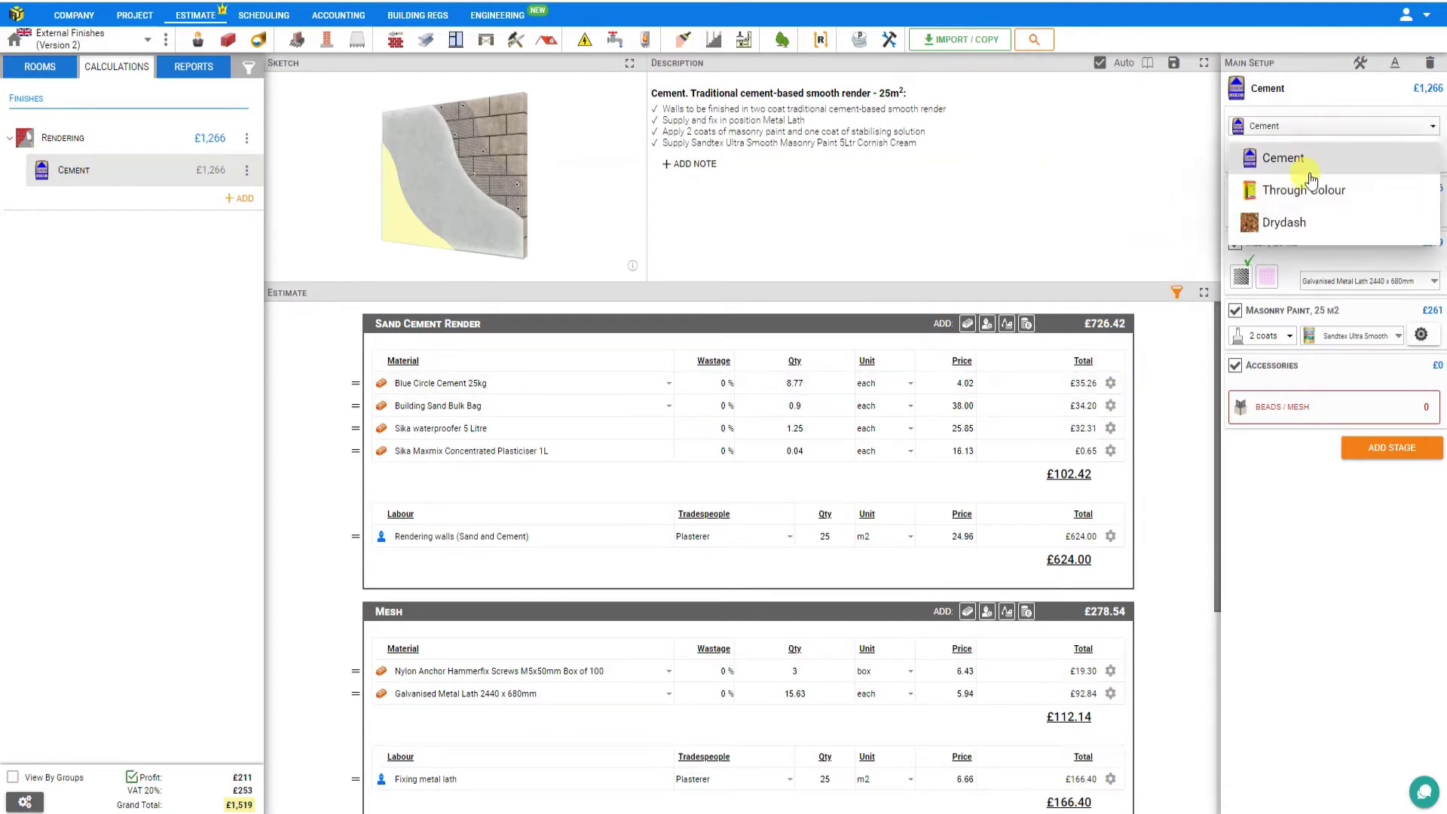
pyautogui.click(1308, 197)
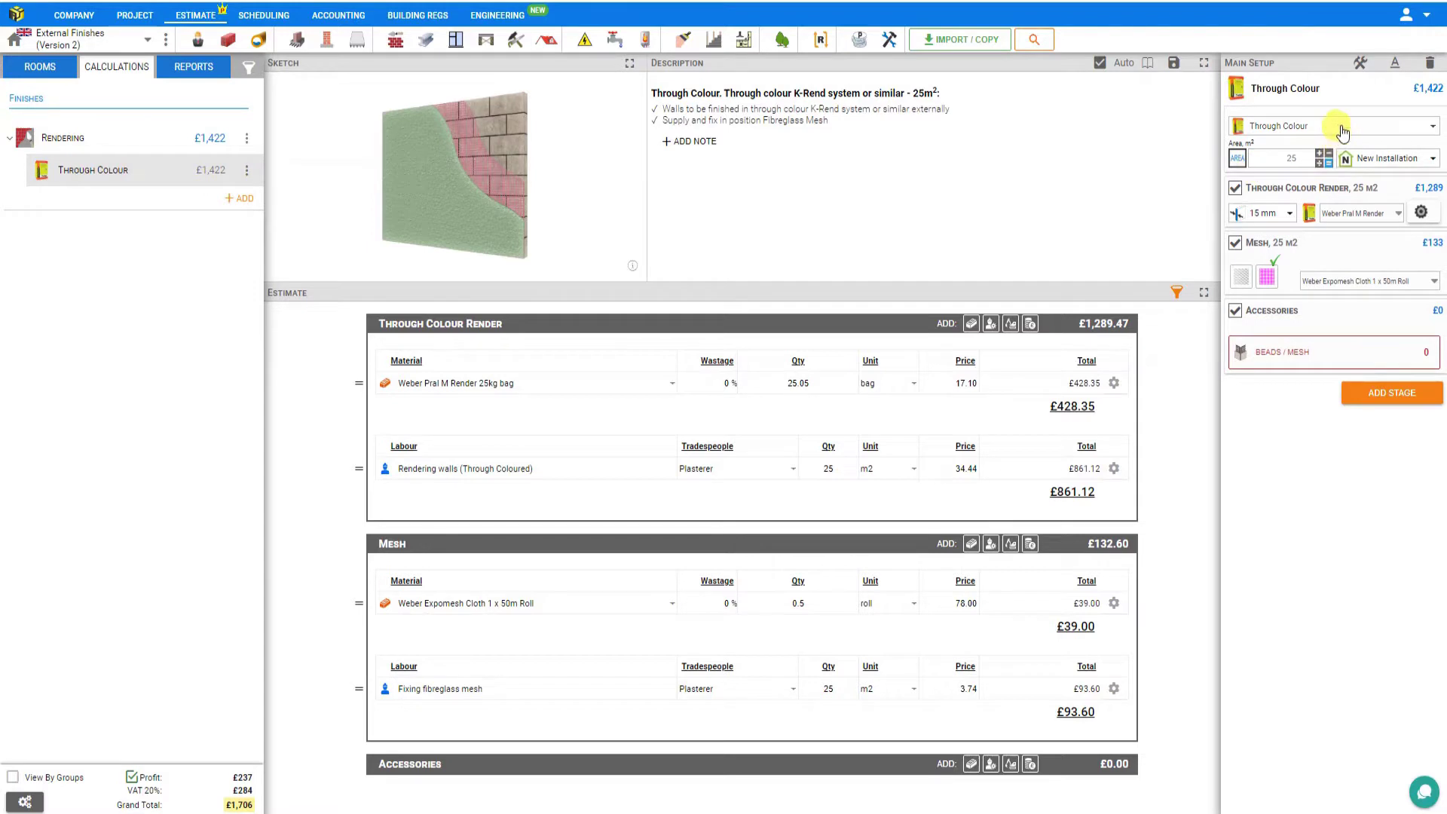
pyautogui.click(1274, 127)
pyautogui.click(1282, 220)
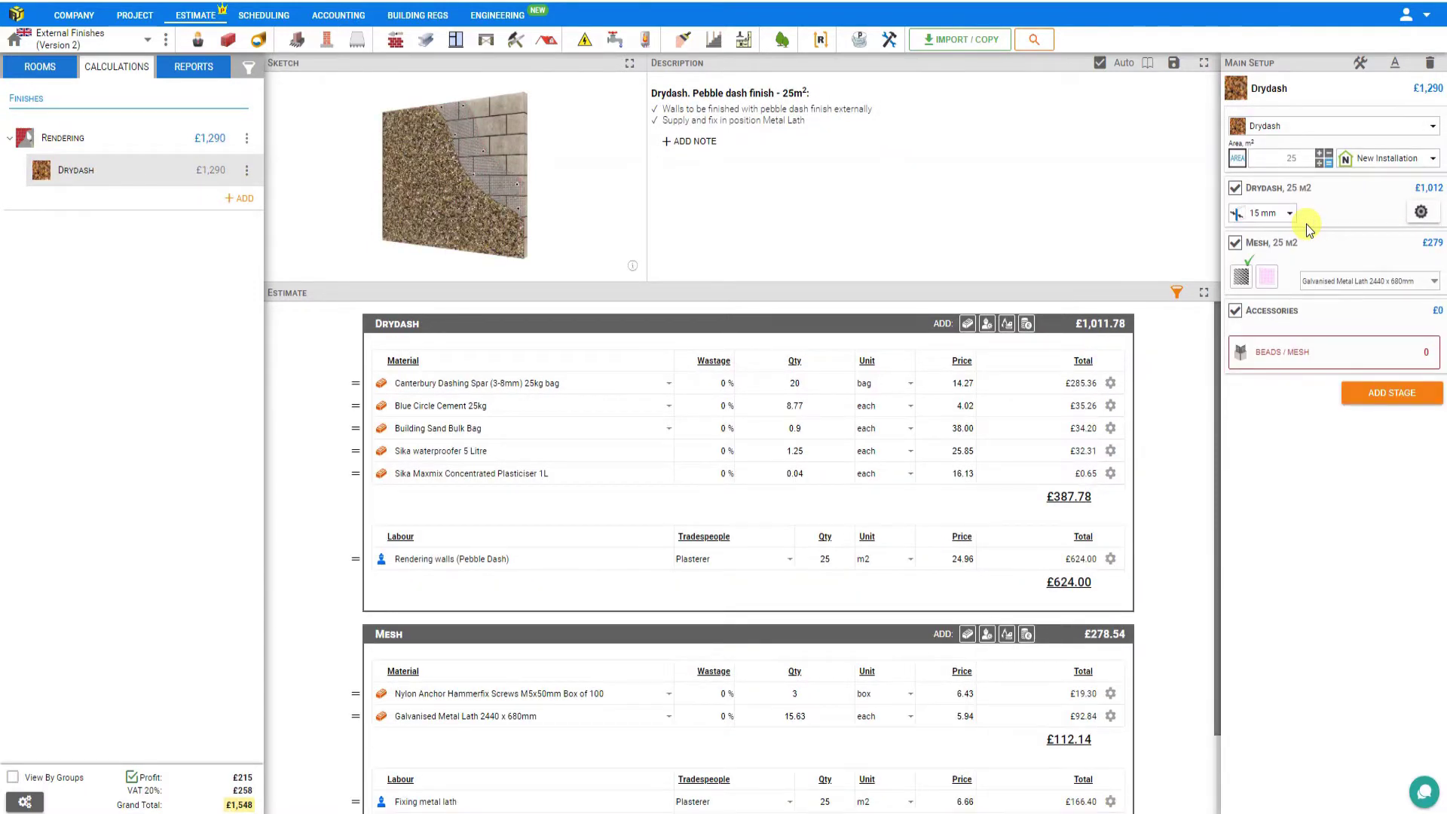
pyautogui.click(1302, 127)
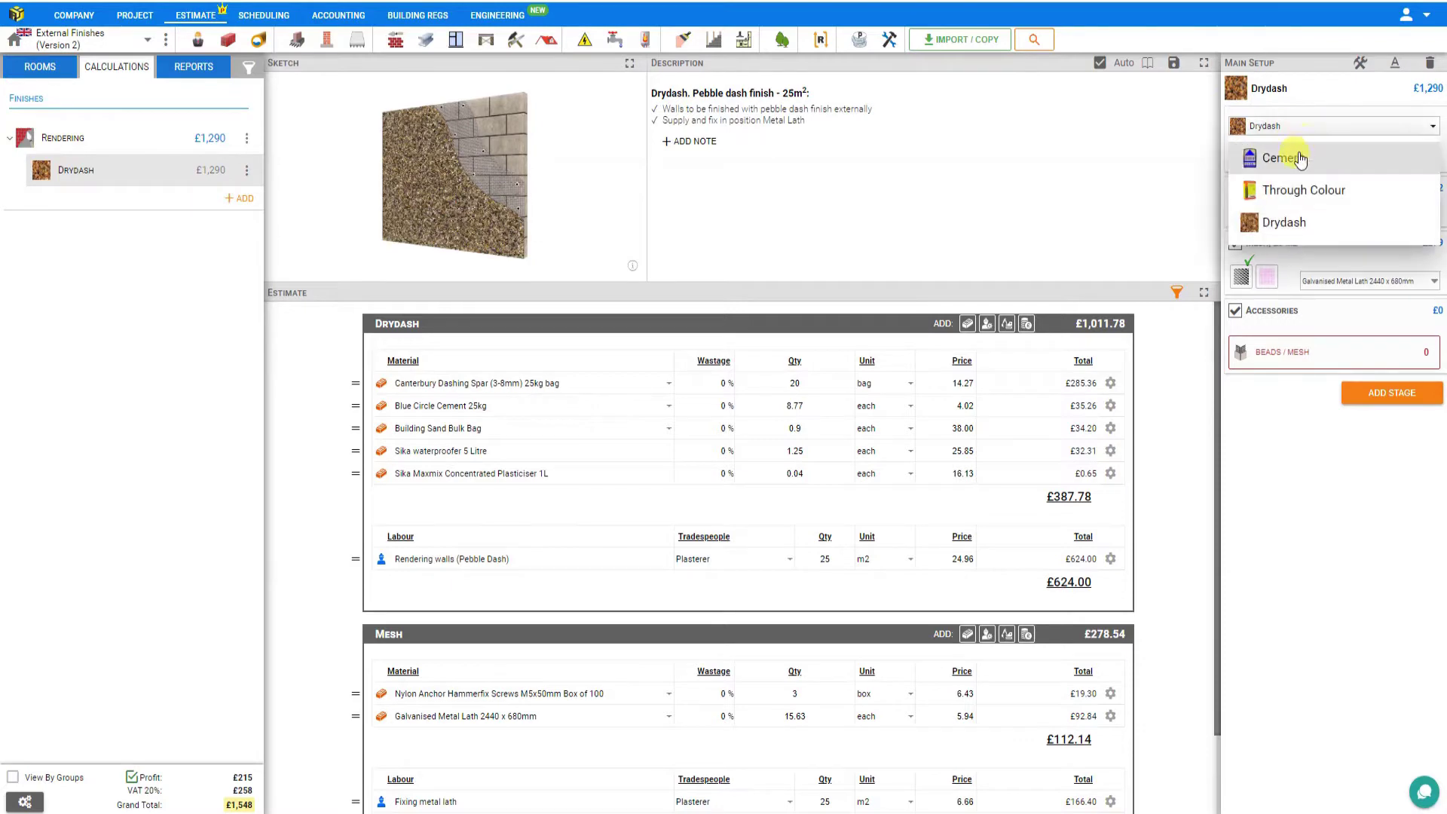
pyautogui.click(1299, 158)
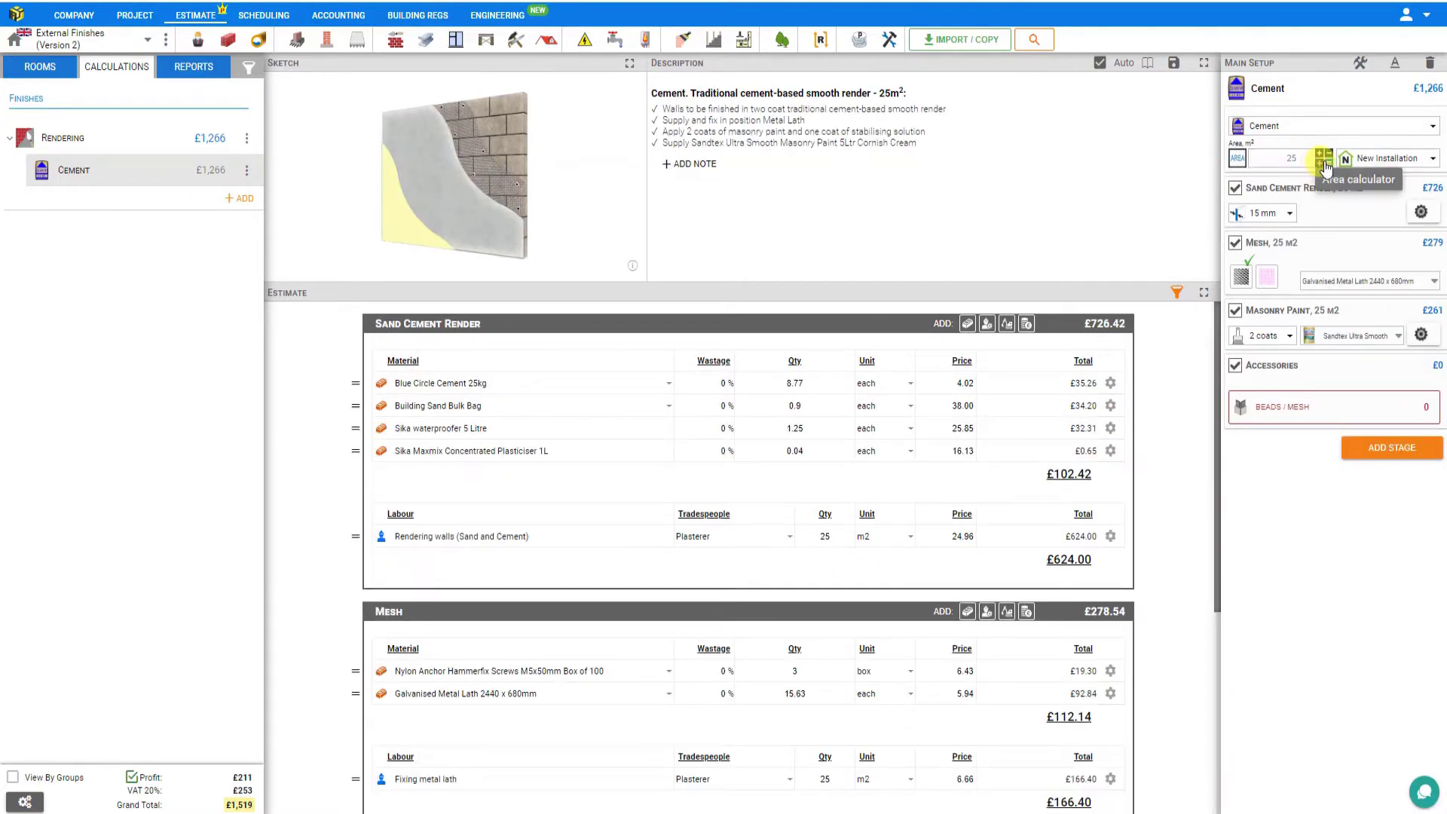
# Open the area calculator for the cement render and add the Main Room's walls area from the rooms data
pyautogui.click(1324, 159)
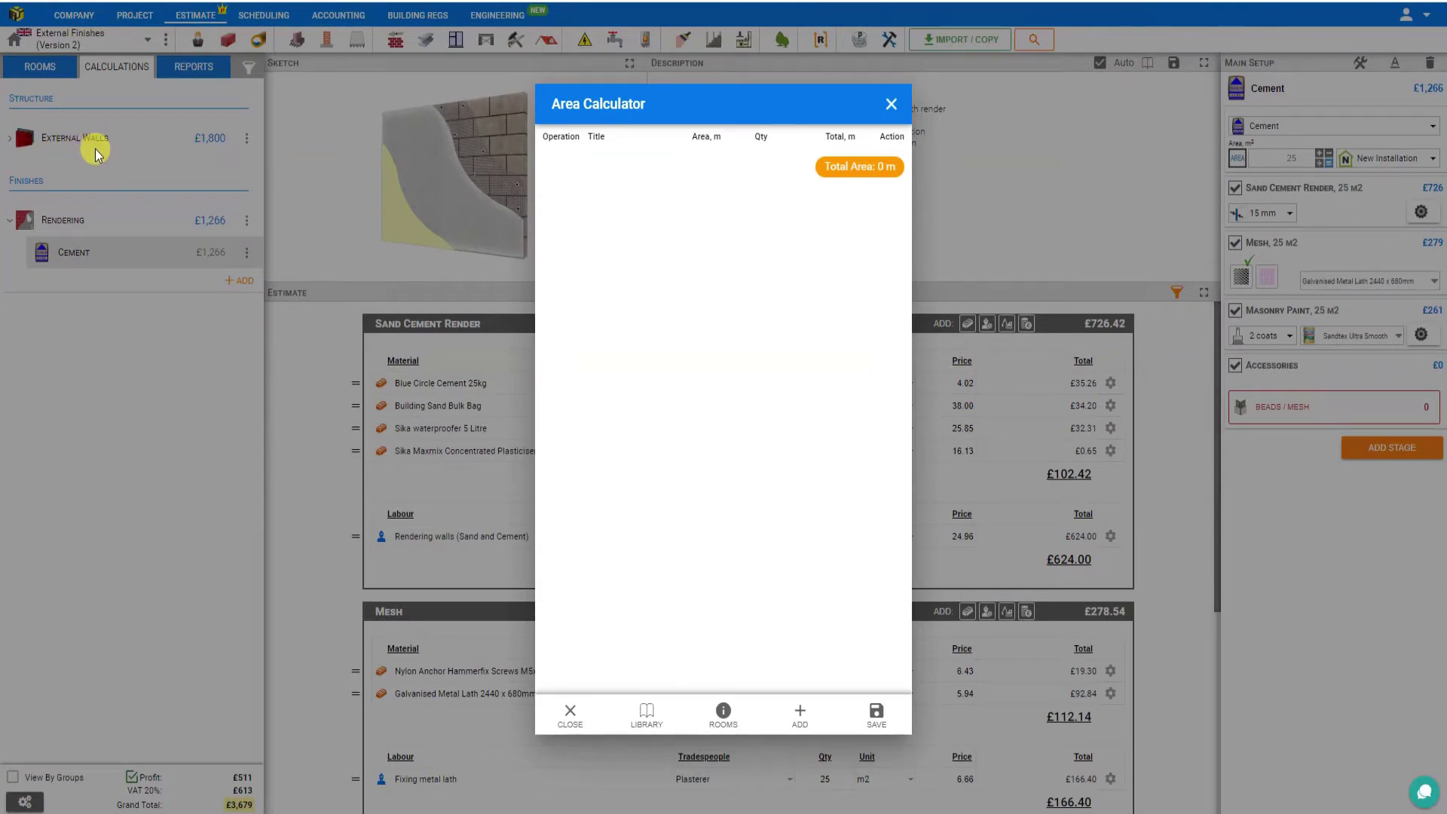
pyautogui.click(648, 720)
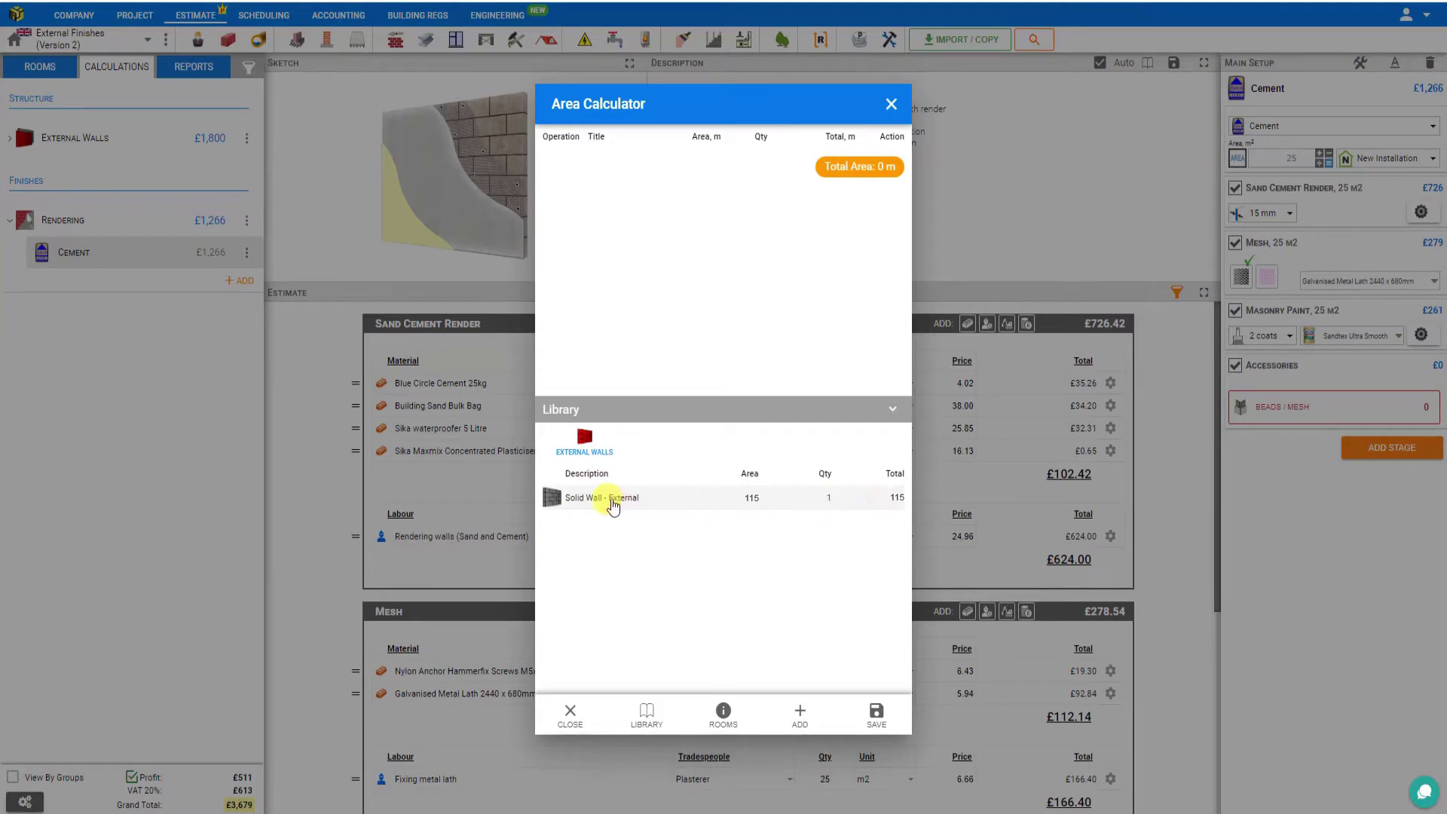
pyautogui.click(723, 716)
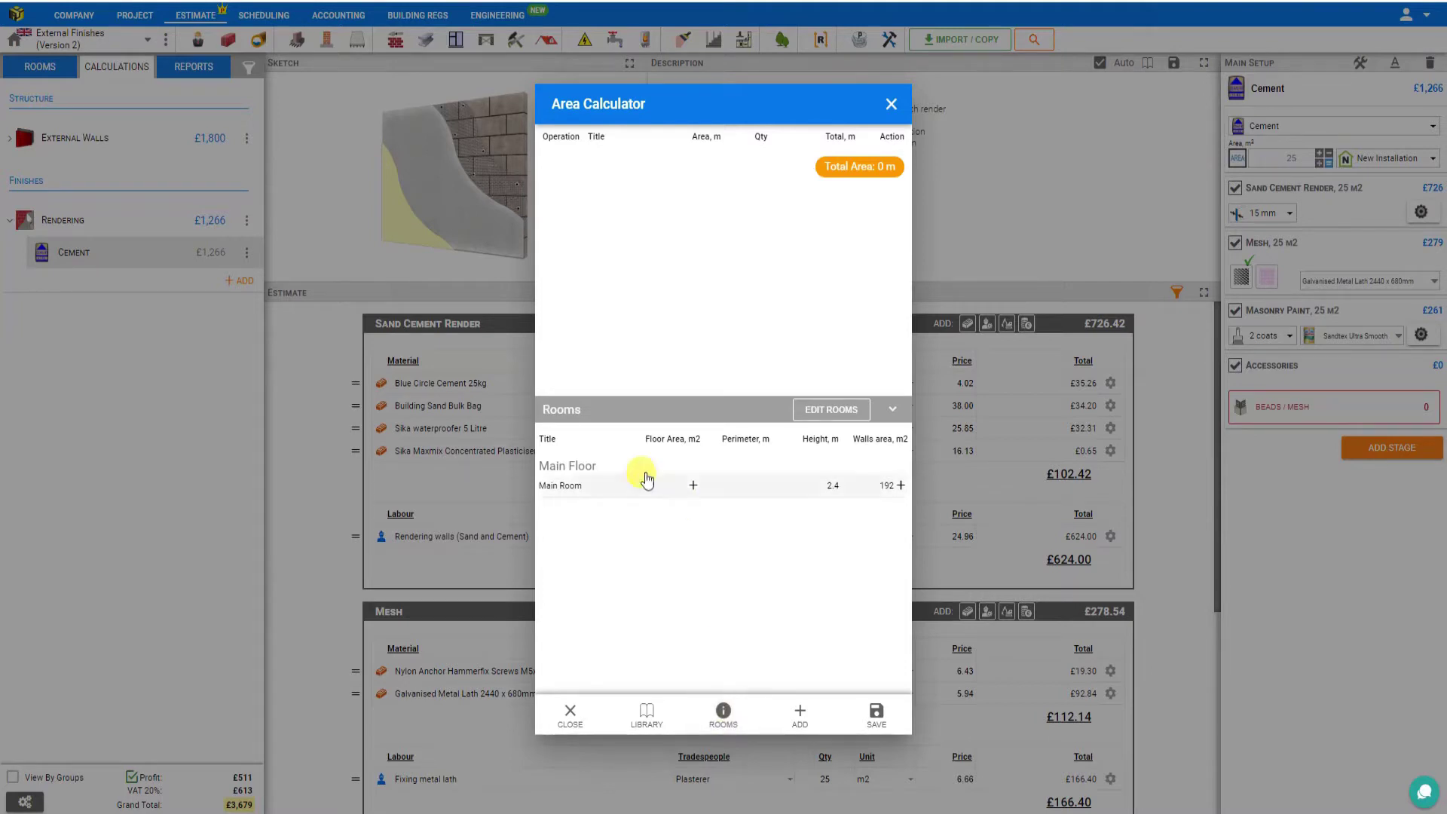
pyautogui.click(901, 486)
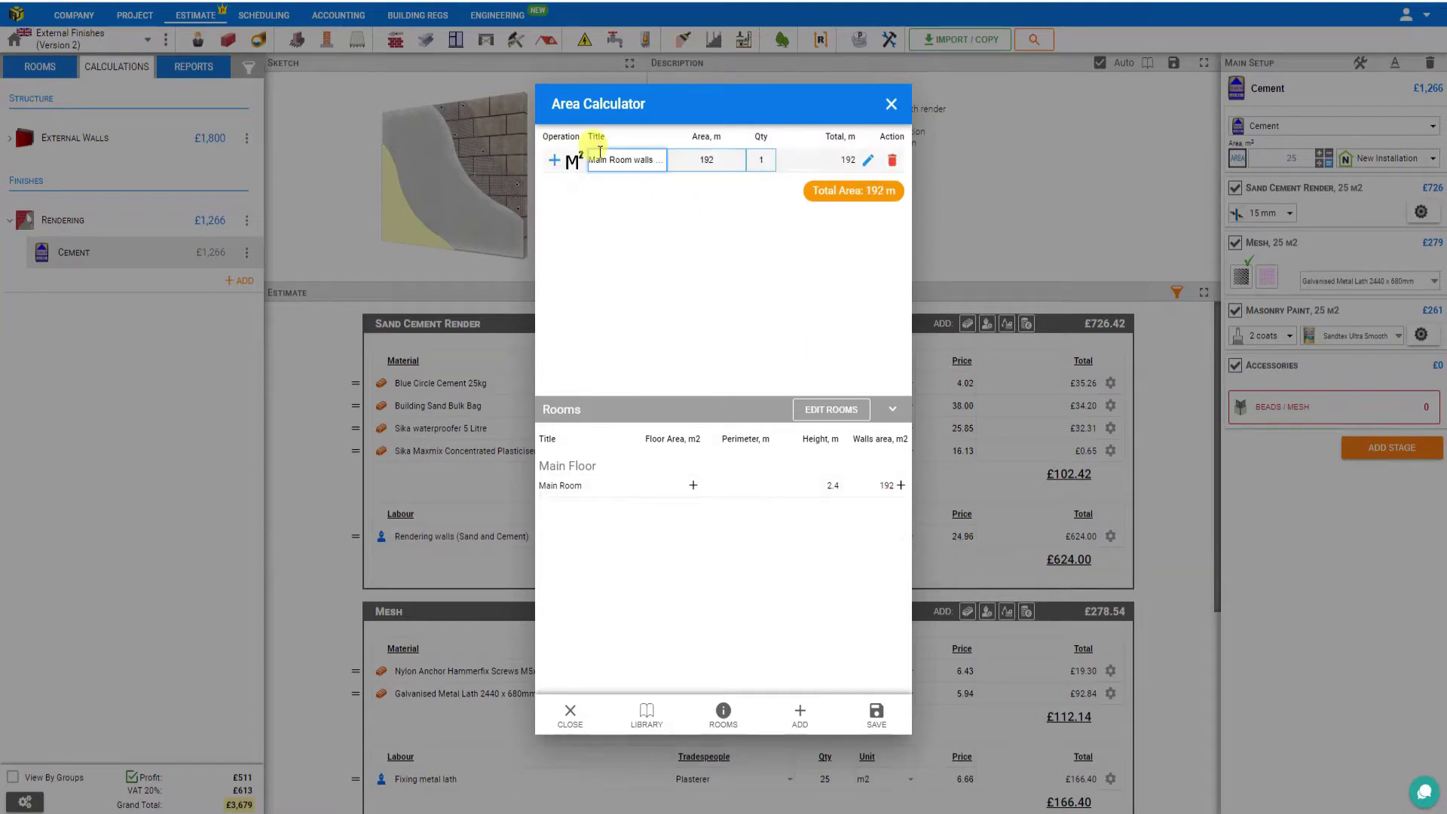
# Add a square-shaped figure 2.4 m high and 10 m wide to the area calculation
pyautogui.click(800, 720)
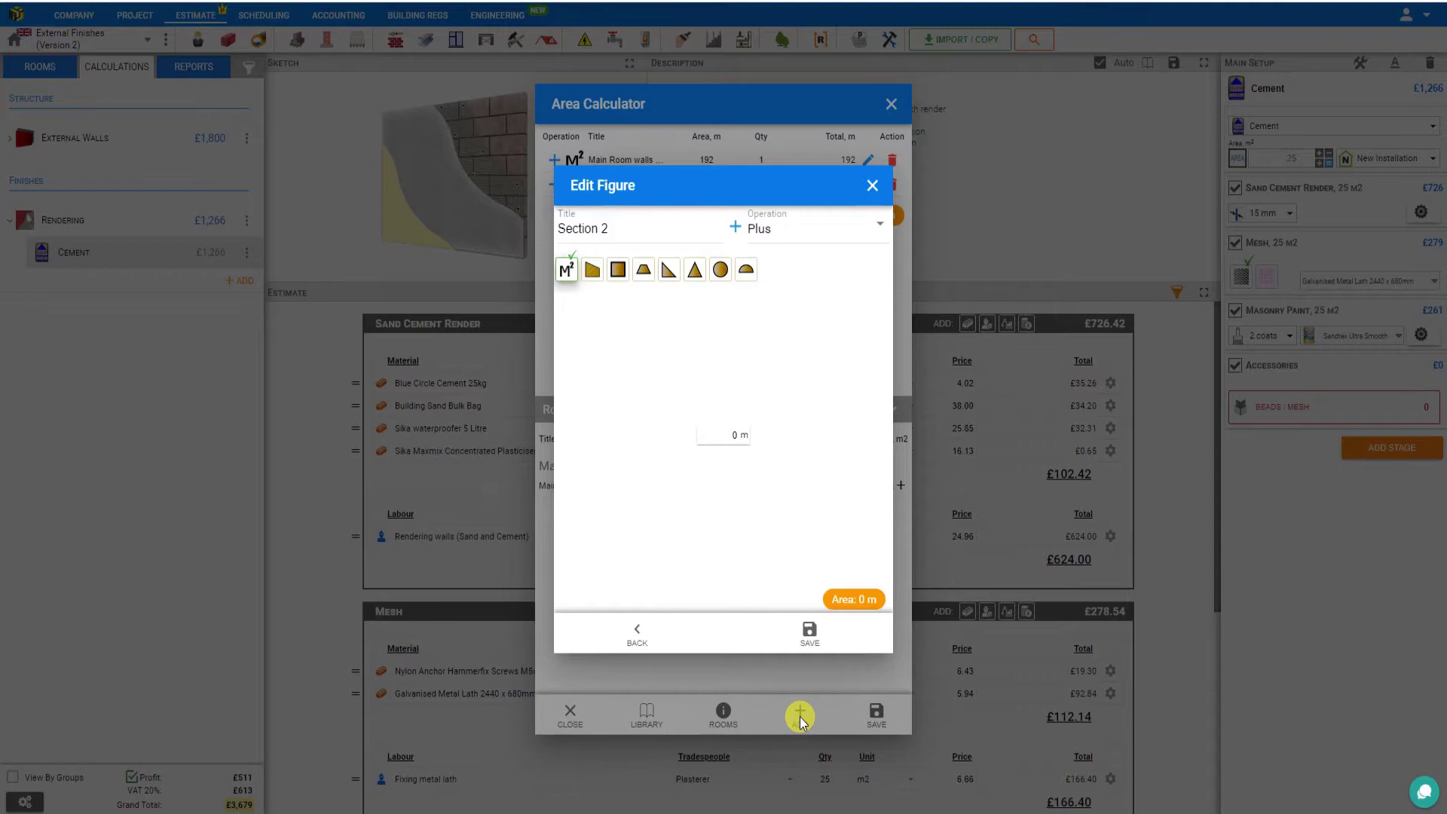
pyautogui.click(717, 432)
pyautogui.click(588, 279)
pyautogui.click(617, 271)
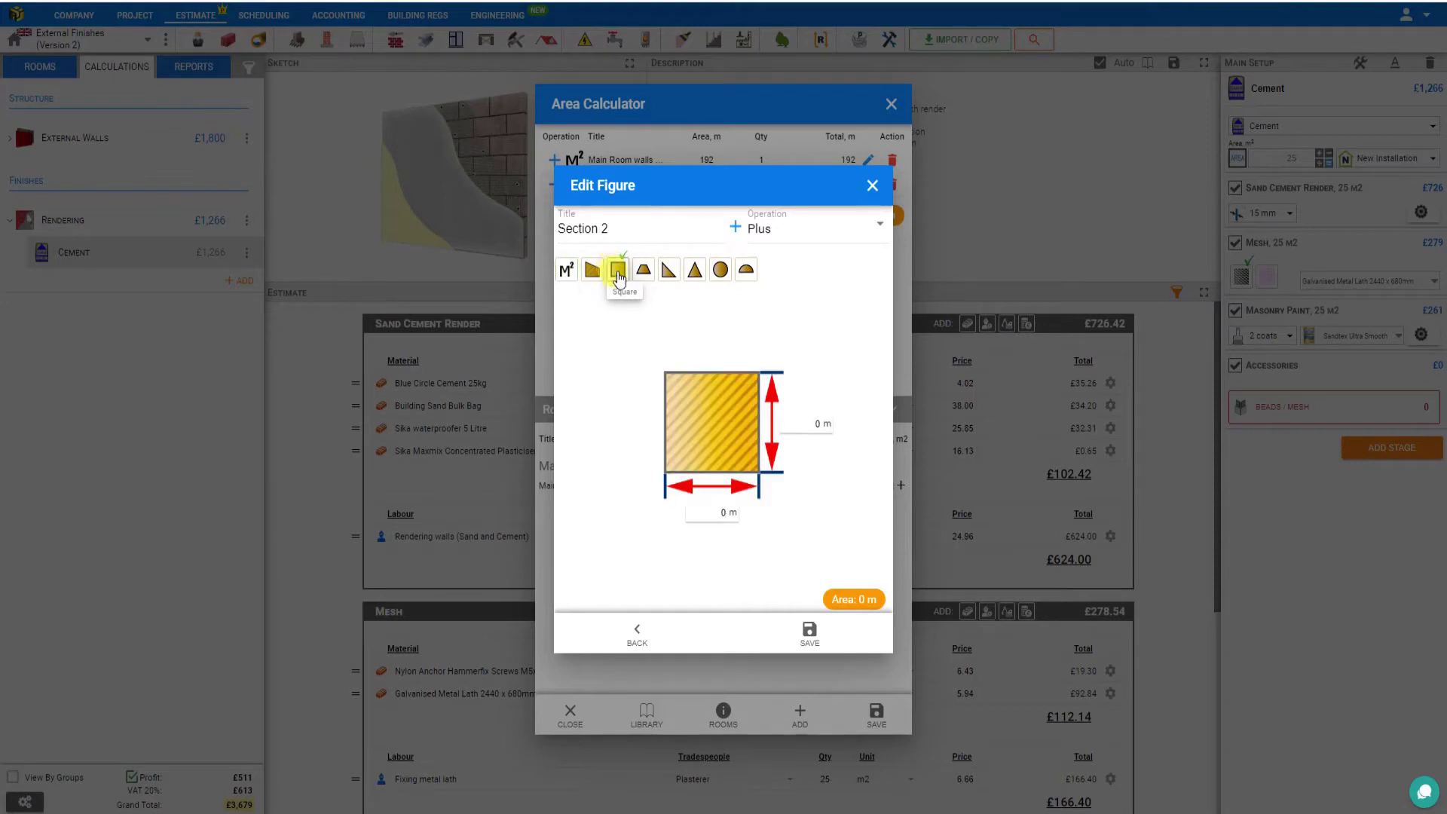
pyautogui.click(810, 424)
pyautogui.doubleClick(818, 424)
pyautogui.click(720, 503)
pyautogui.write('10')
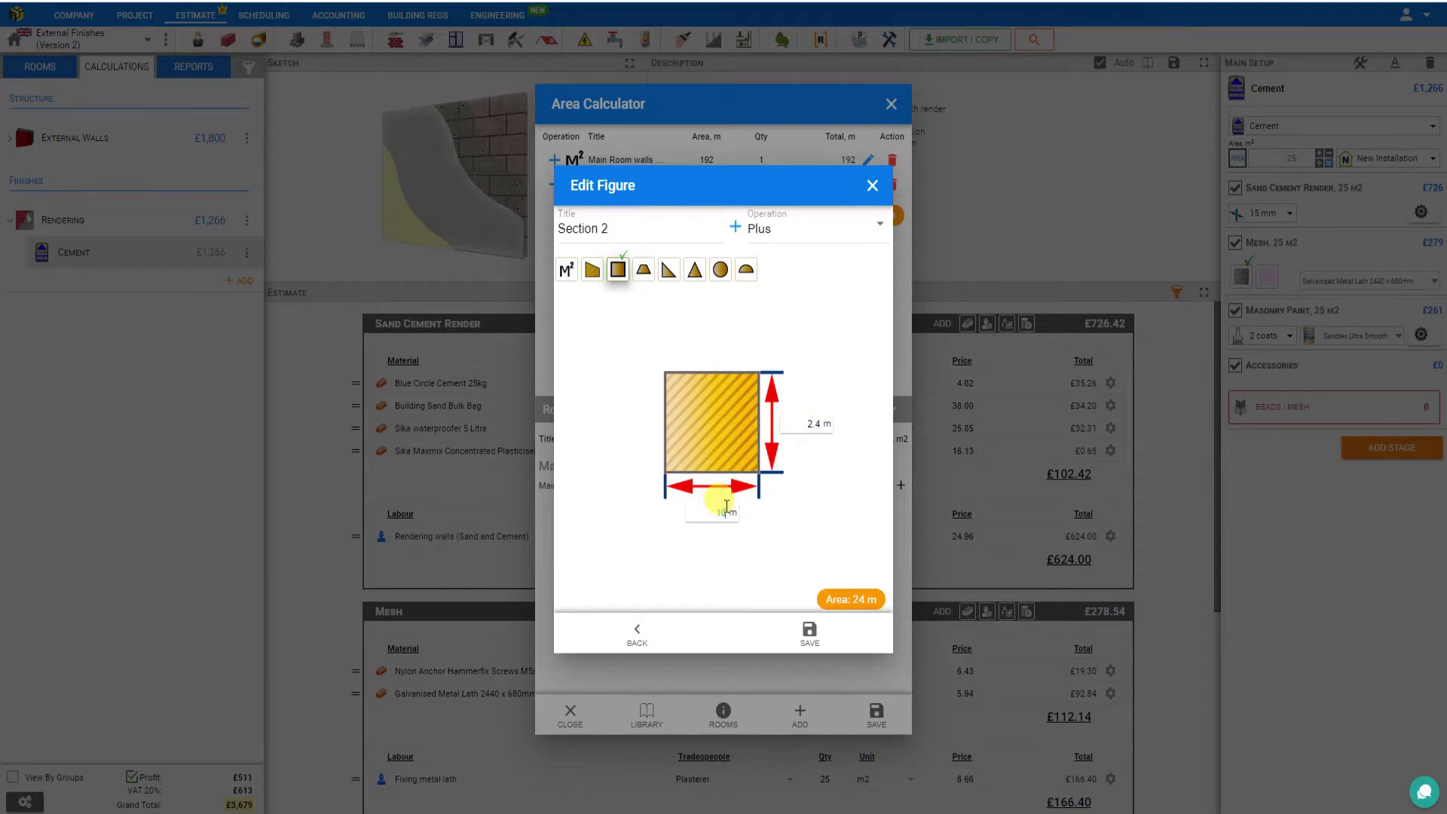
pyautogui.click(810, 631)
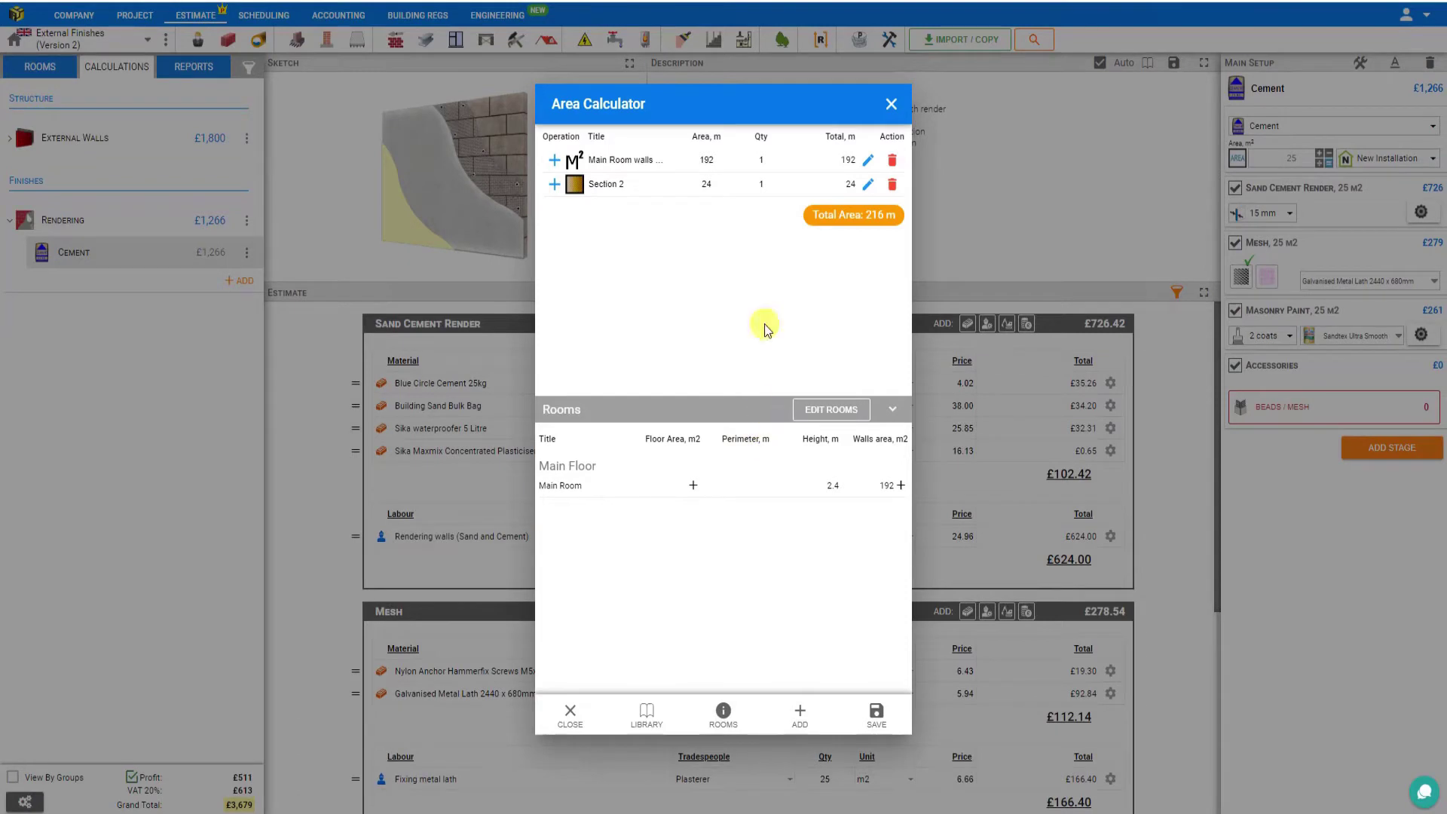
# Delete the Main Room walls entry and set the remaining 10 m wide section's quantity to 2
pyautogui.click(892, 161)
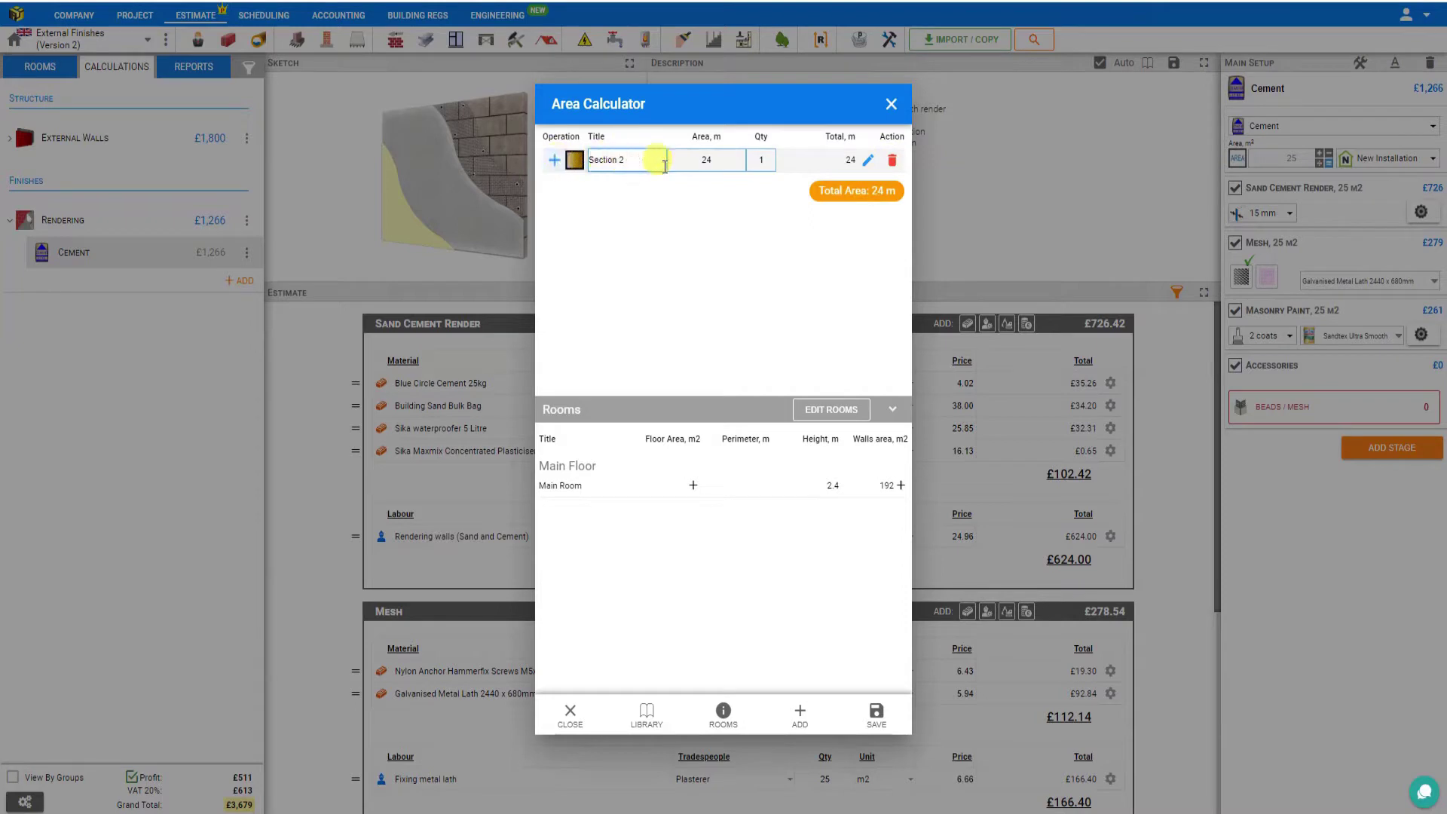
pyautogui.click(764, 160)
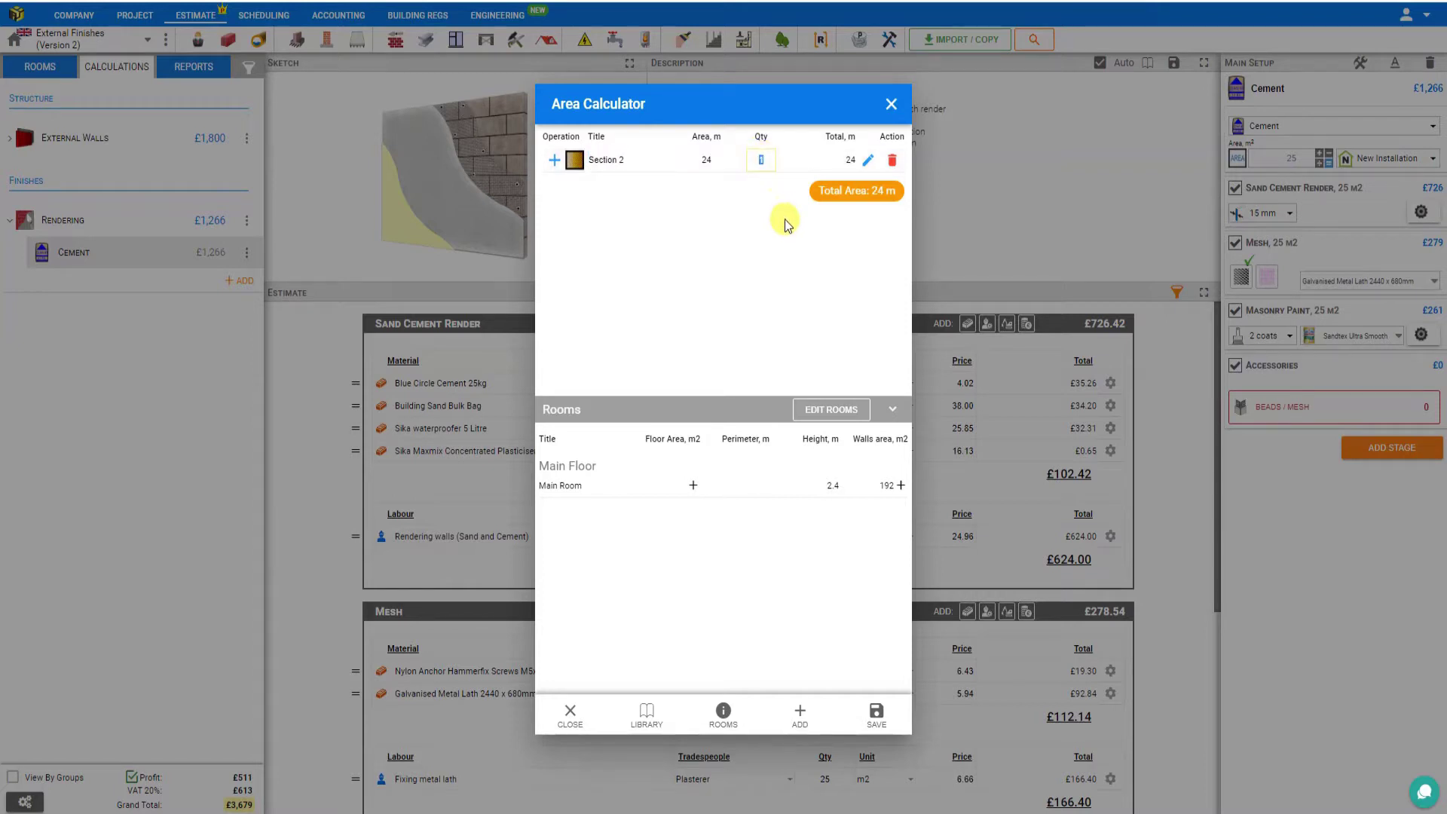
pyautogui.write('4')
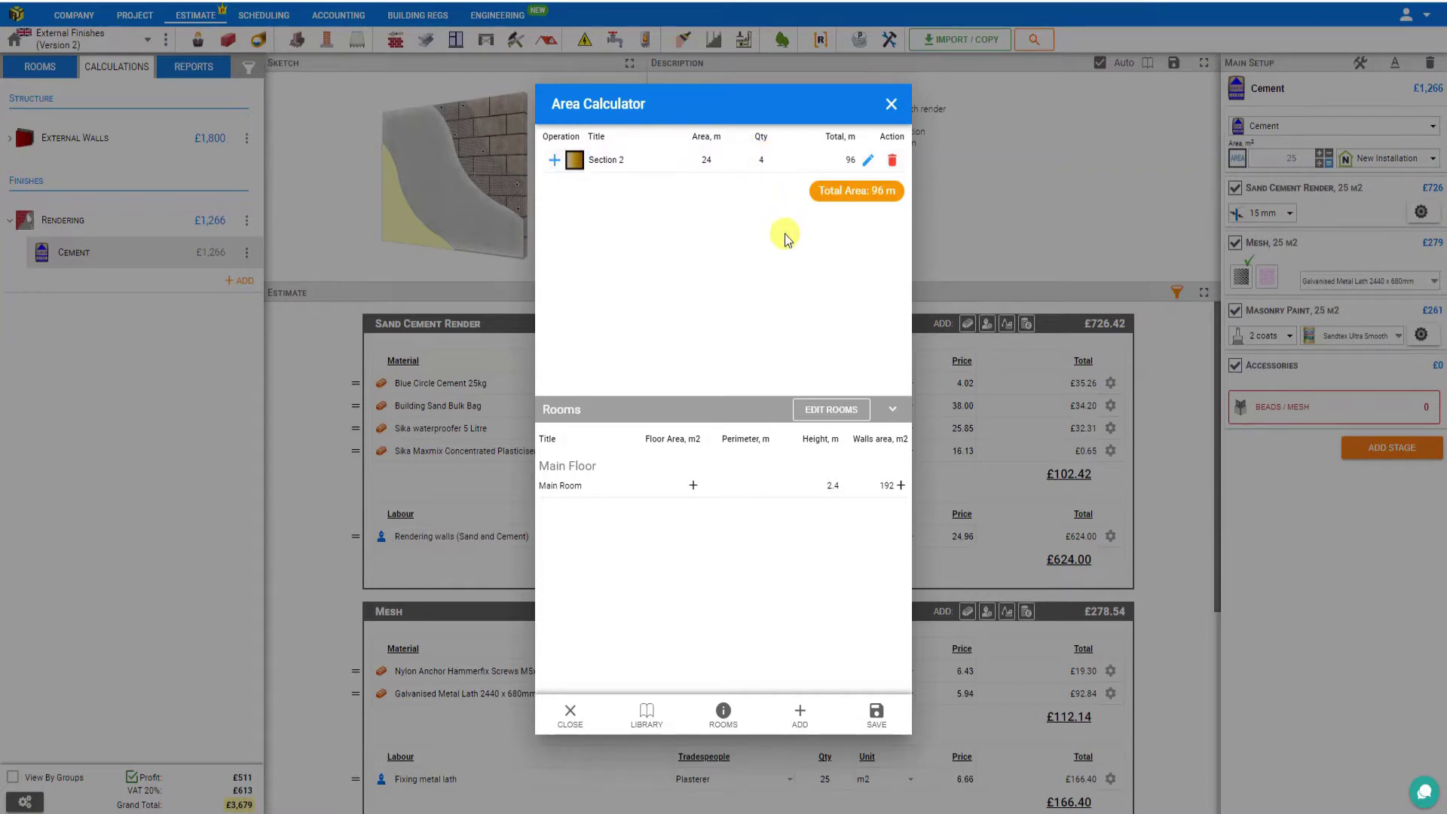
pyautogui.click(762, 160)
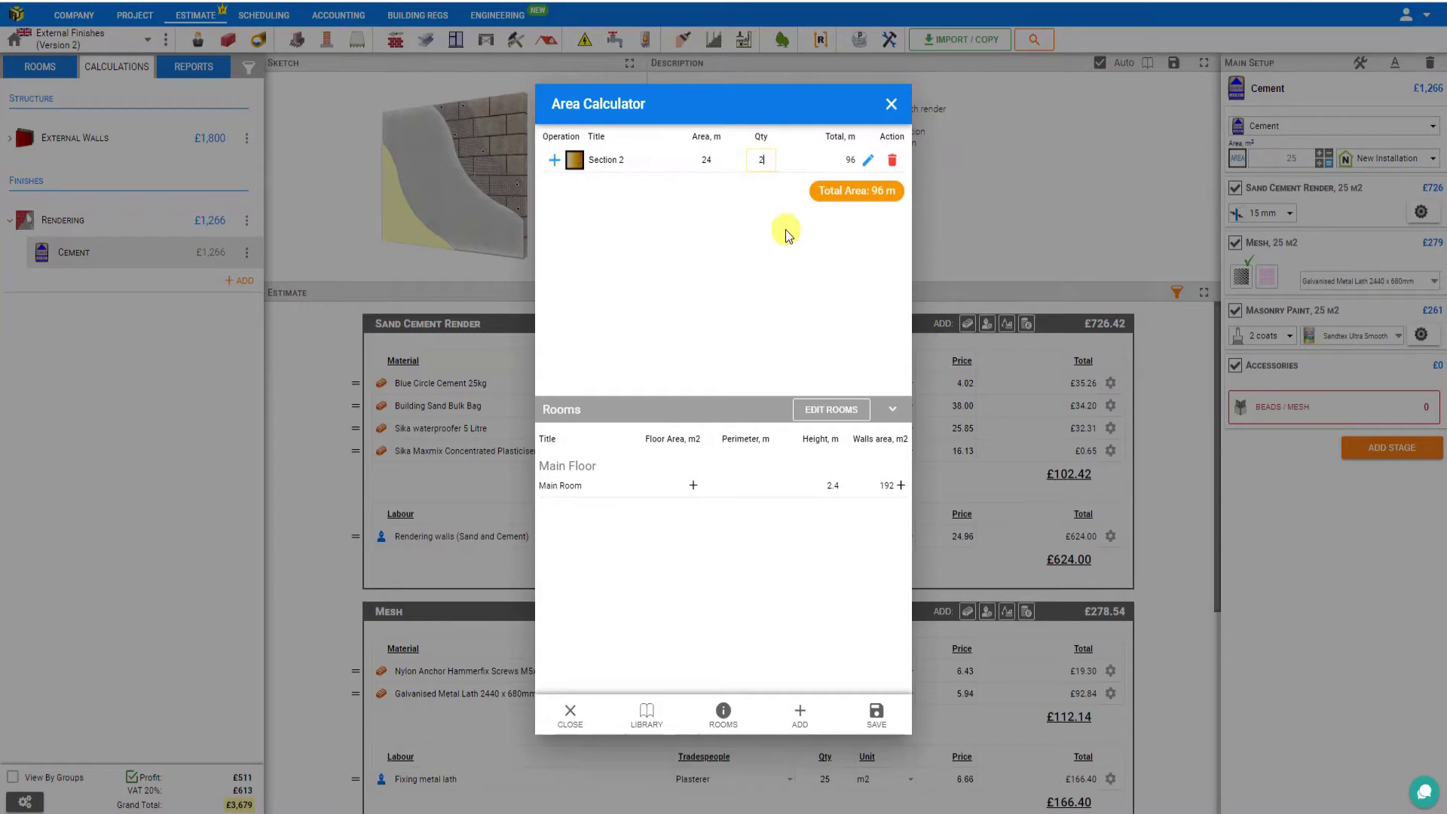
pyautogui.write('2')
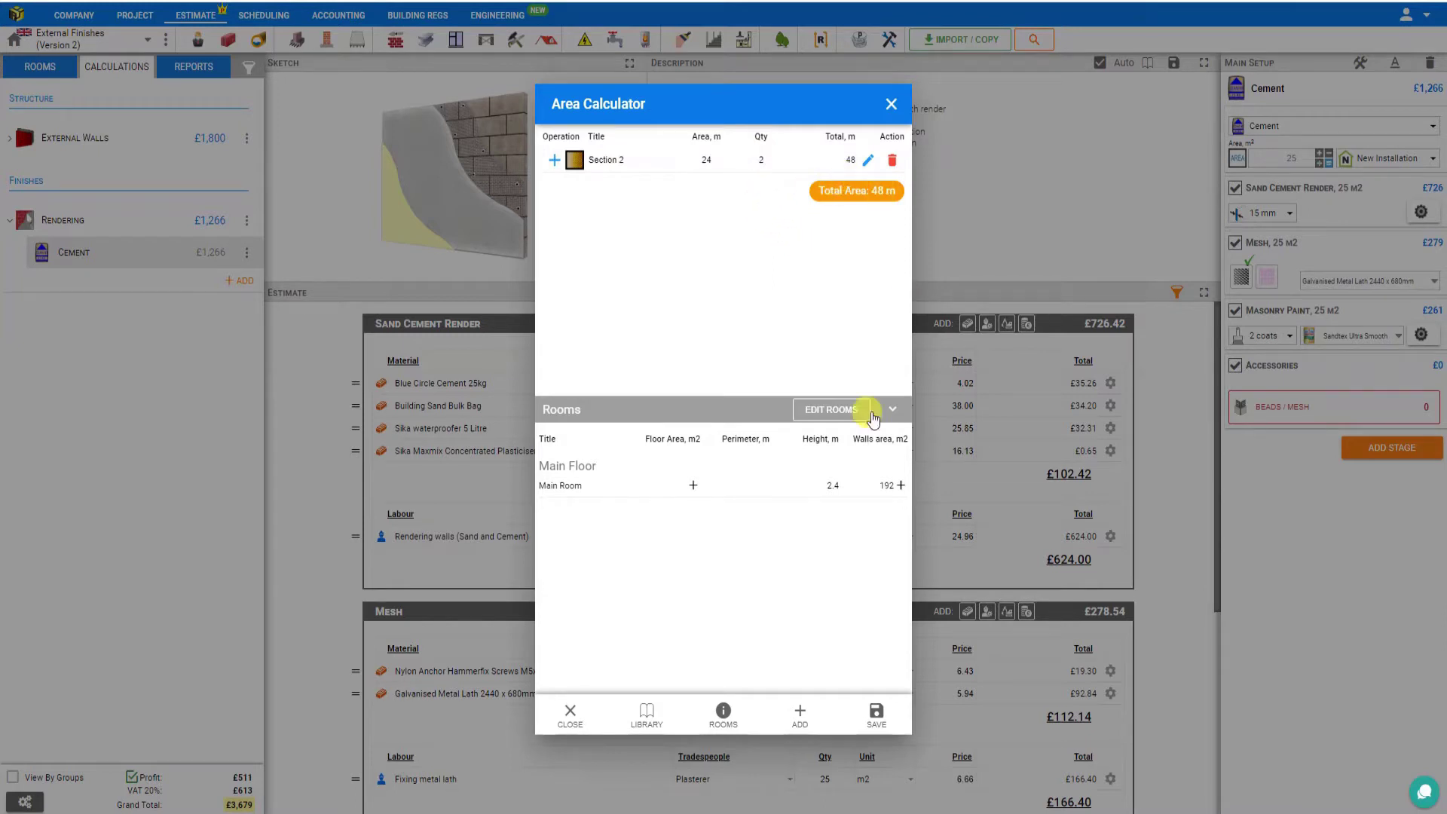
# Add another square-shaped figure 2.4 m high and 12 m wide to the area calculation
pyautogui.click(800, 714)
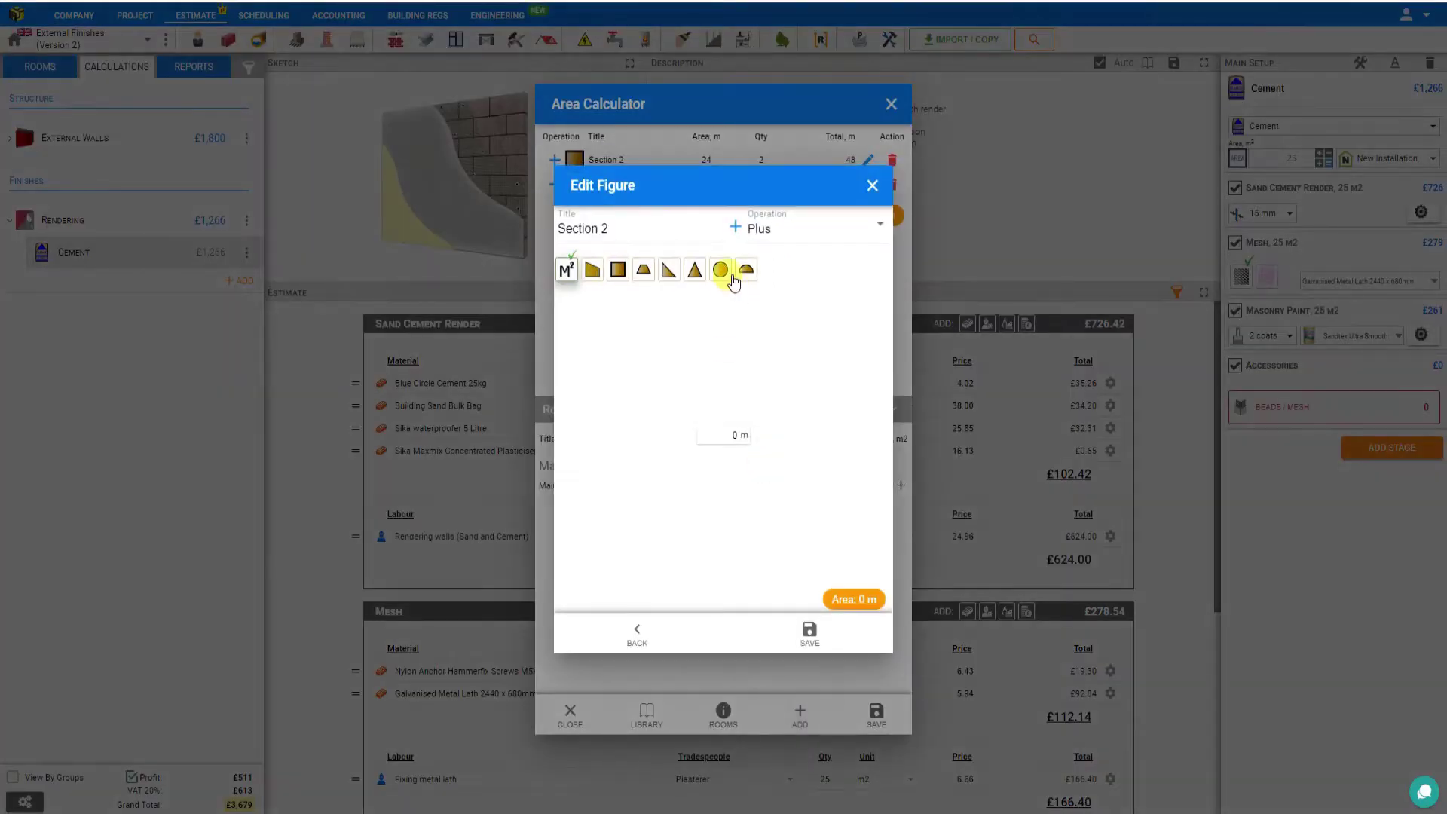
pyautogui.click(618, 271)
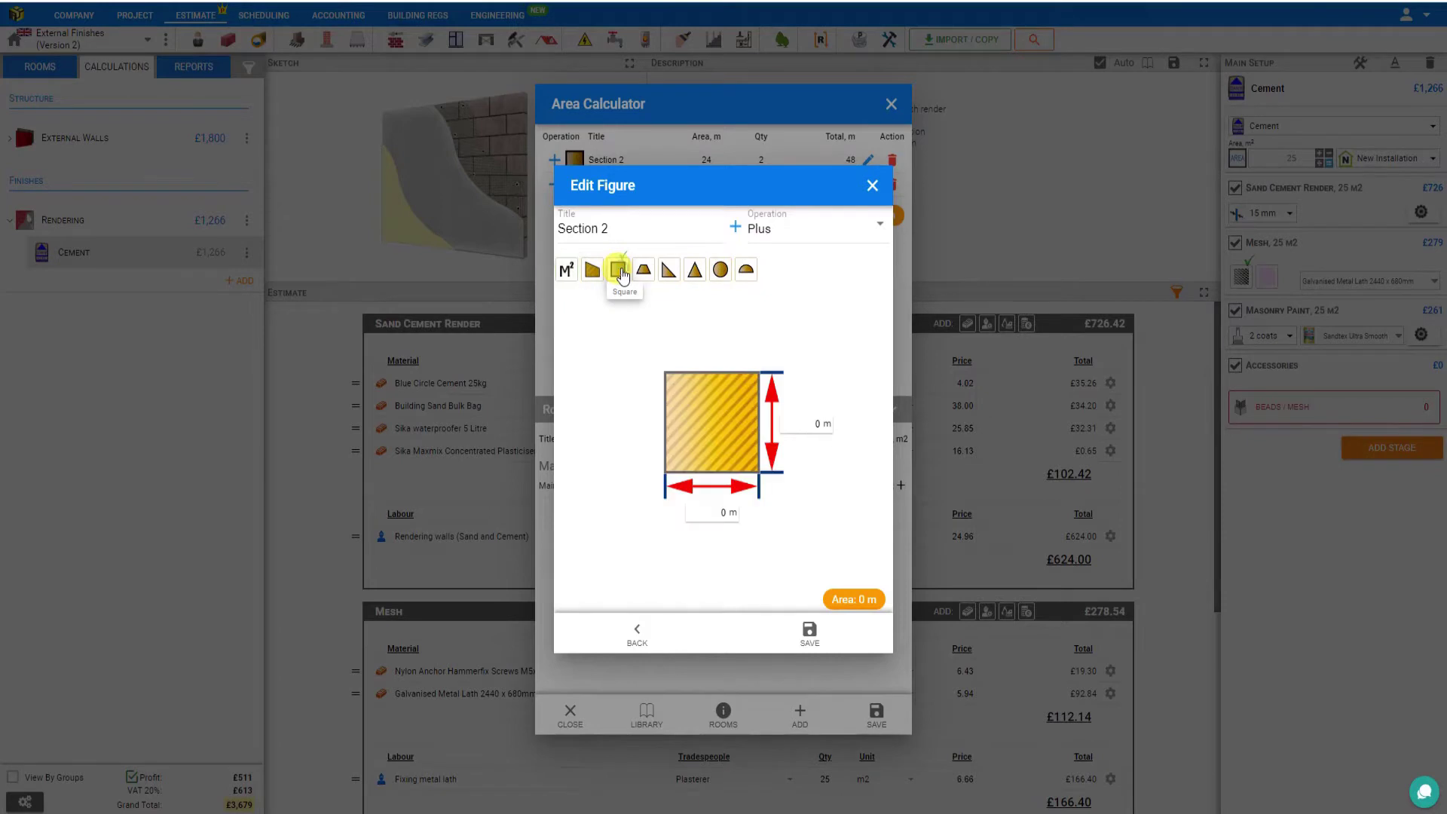
pyautogui.click(822, 423)
pyautogui.write('2.4')
pyautogui.click(728, 512)
pyautogui.write('12')
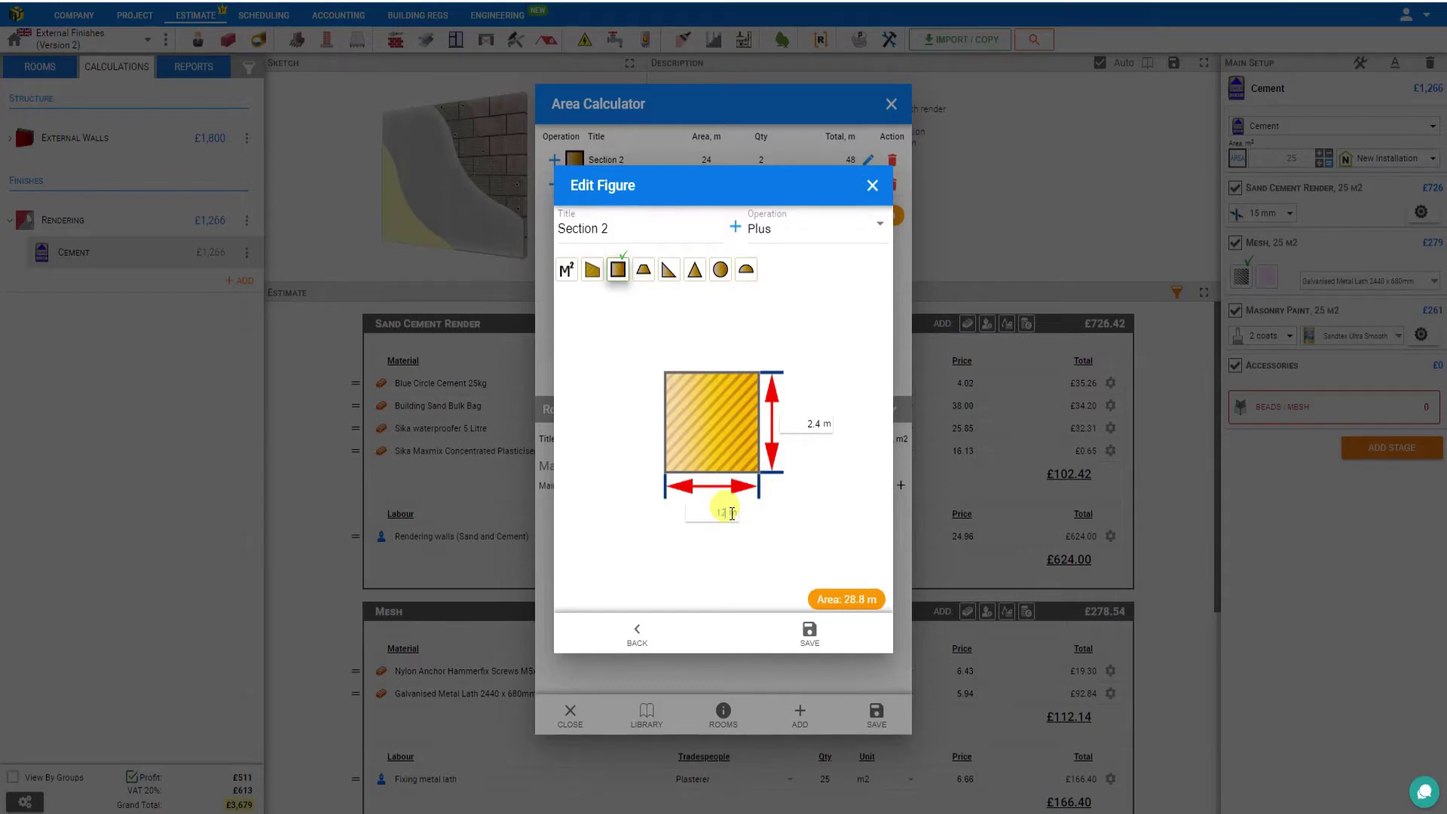
pyautogui.click(809, 628)
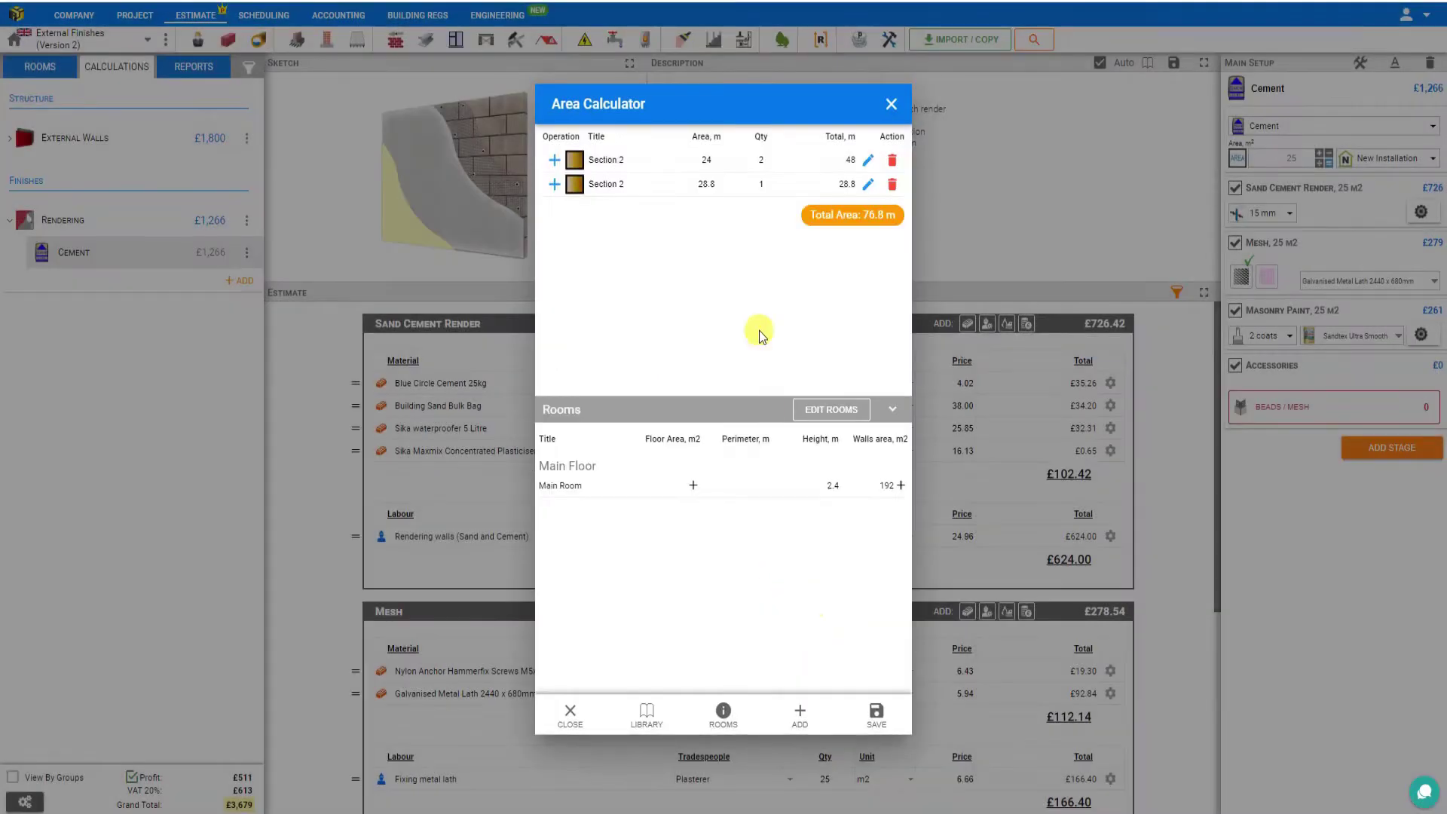
# Set the quantity of the 12 m wide section to 2
pyautogui.click(763, 184)
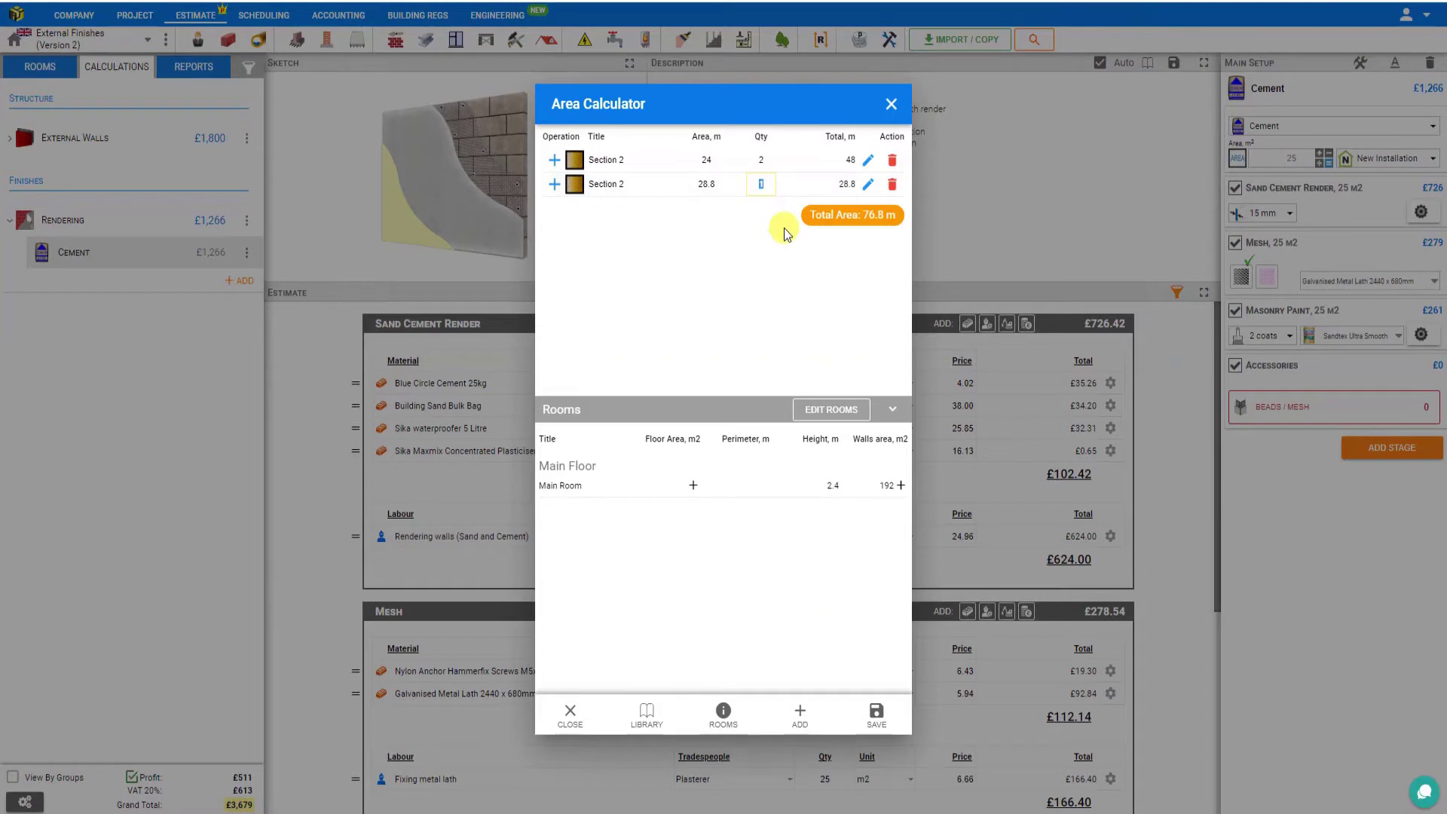
pyautogui.write('2')
pyautogui.press('Return')
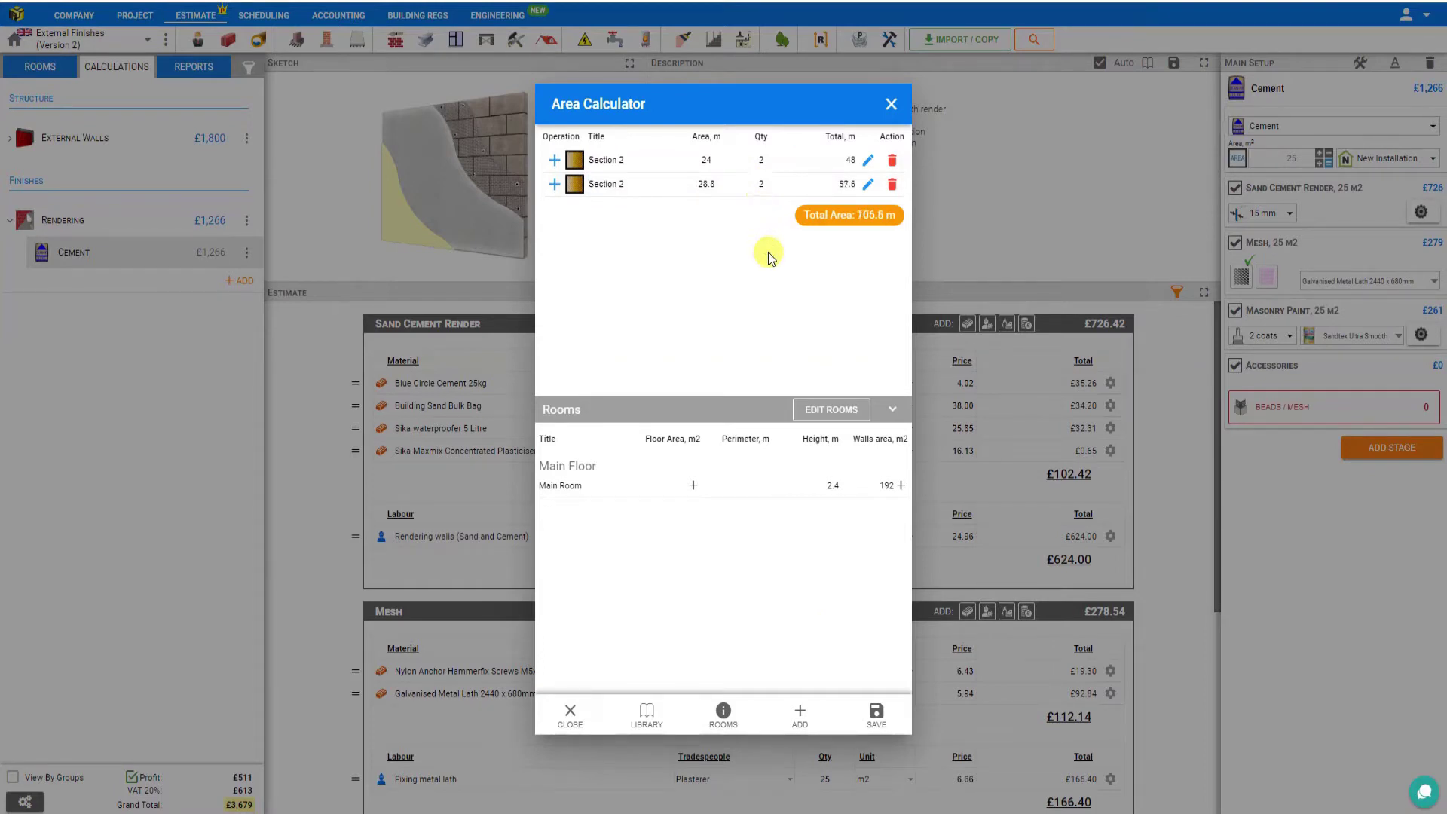
# Add a square-shaped Section 3 figure 0.9 m wide with an area of 1.89 m²
pyautogui.click(800, 716)
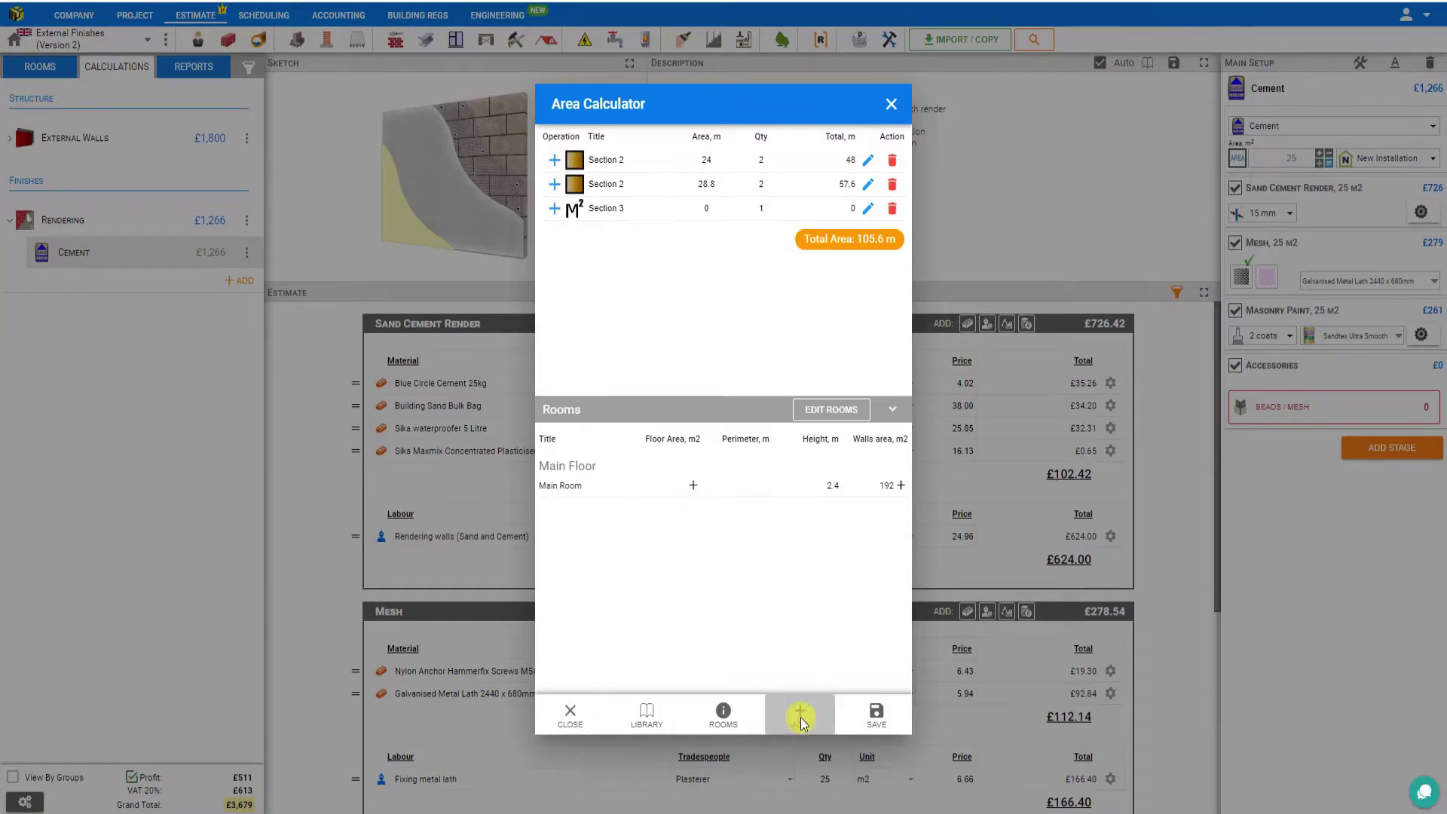
pyautogui.click(618, 272)
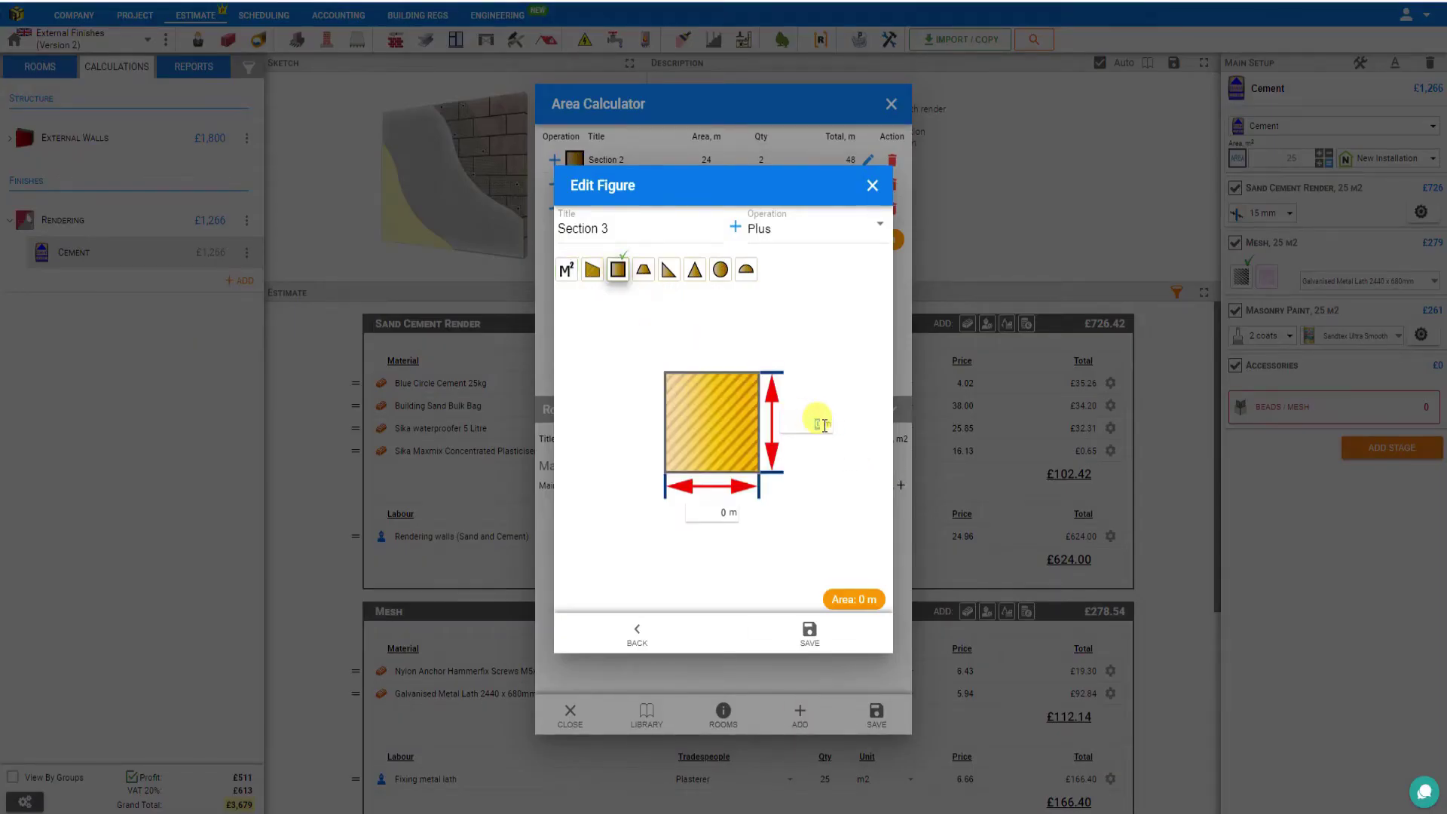
pyautogui.click(723, 507)
pyautogui.write('0.9')
pyautogui.click(808, 630)
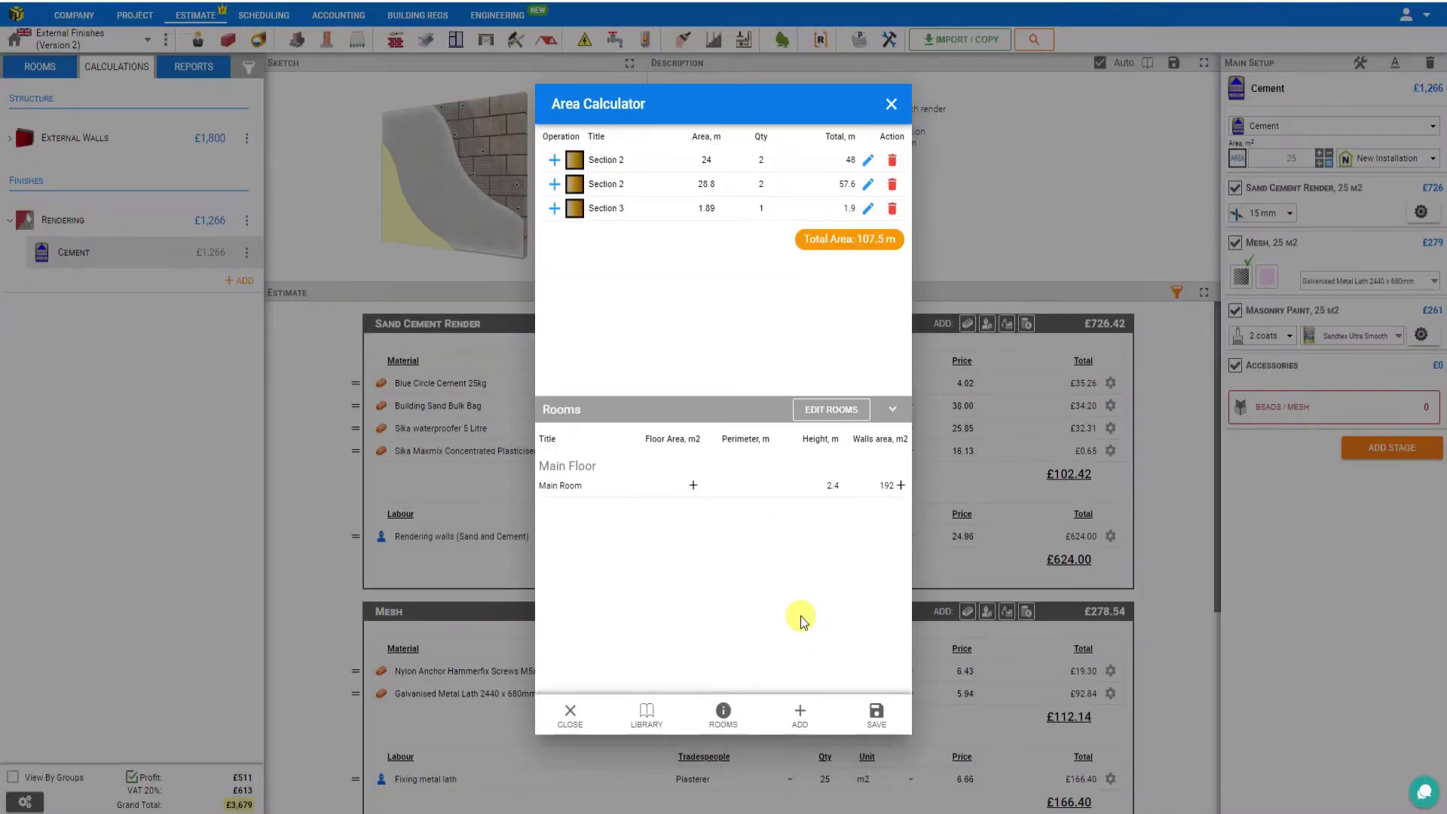
# Change Section 3 to be subtracted from the total area and set its quantity to 3
pyautogui.click(556, 210)
pyautogui.click(554, 209)
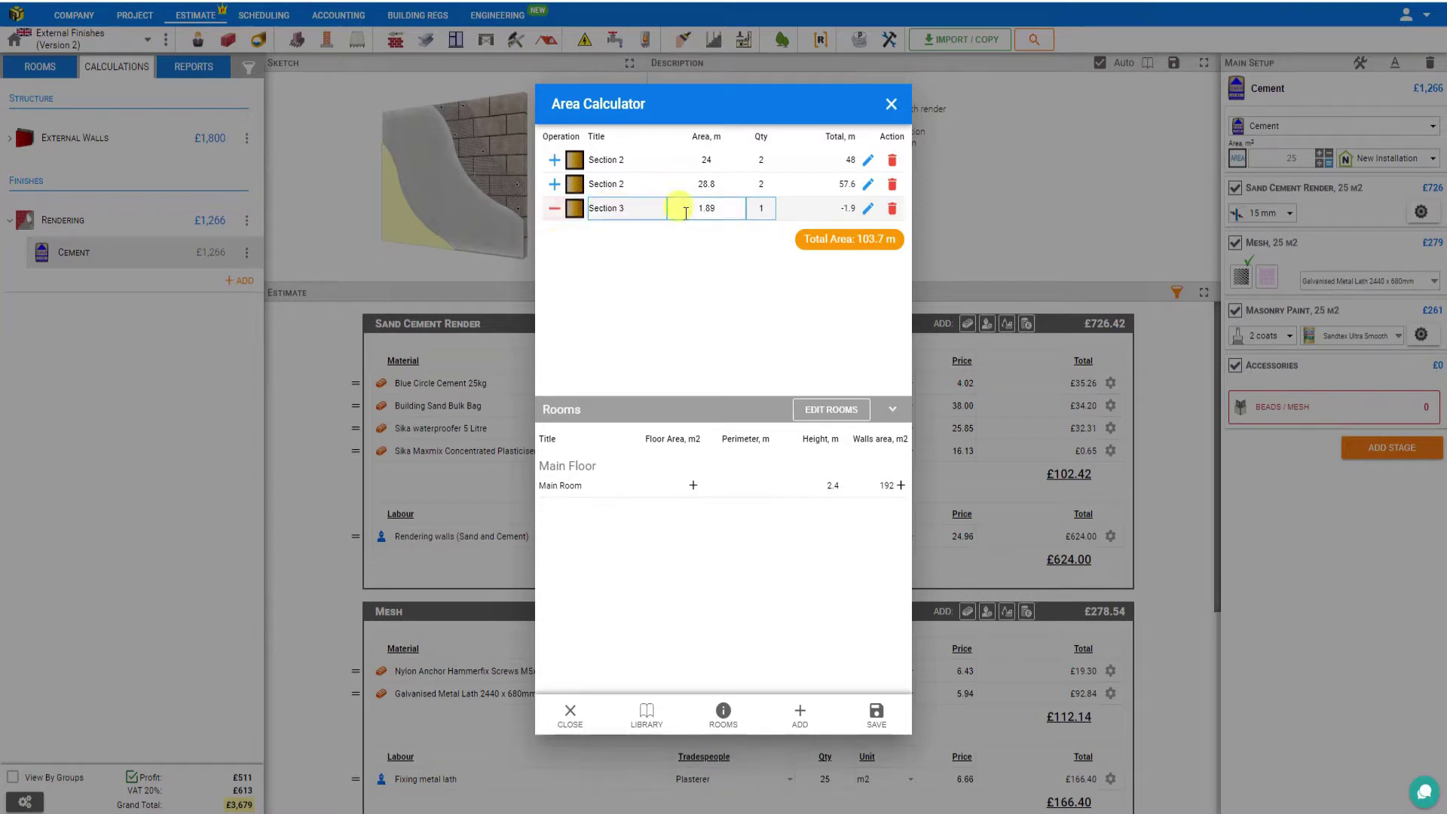
pyautogui.click(854, 187)
pyautogui.click(856, 208)
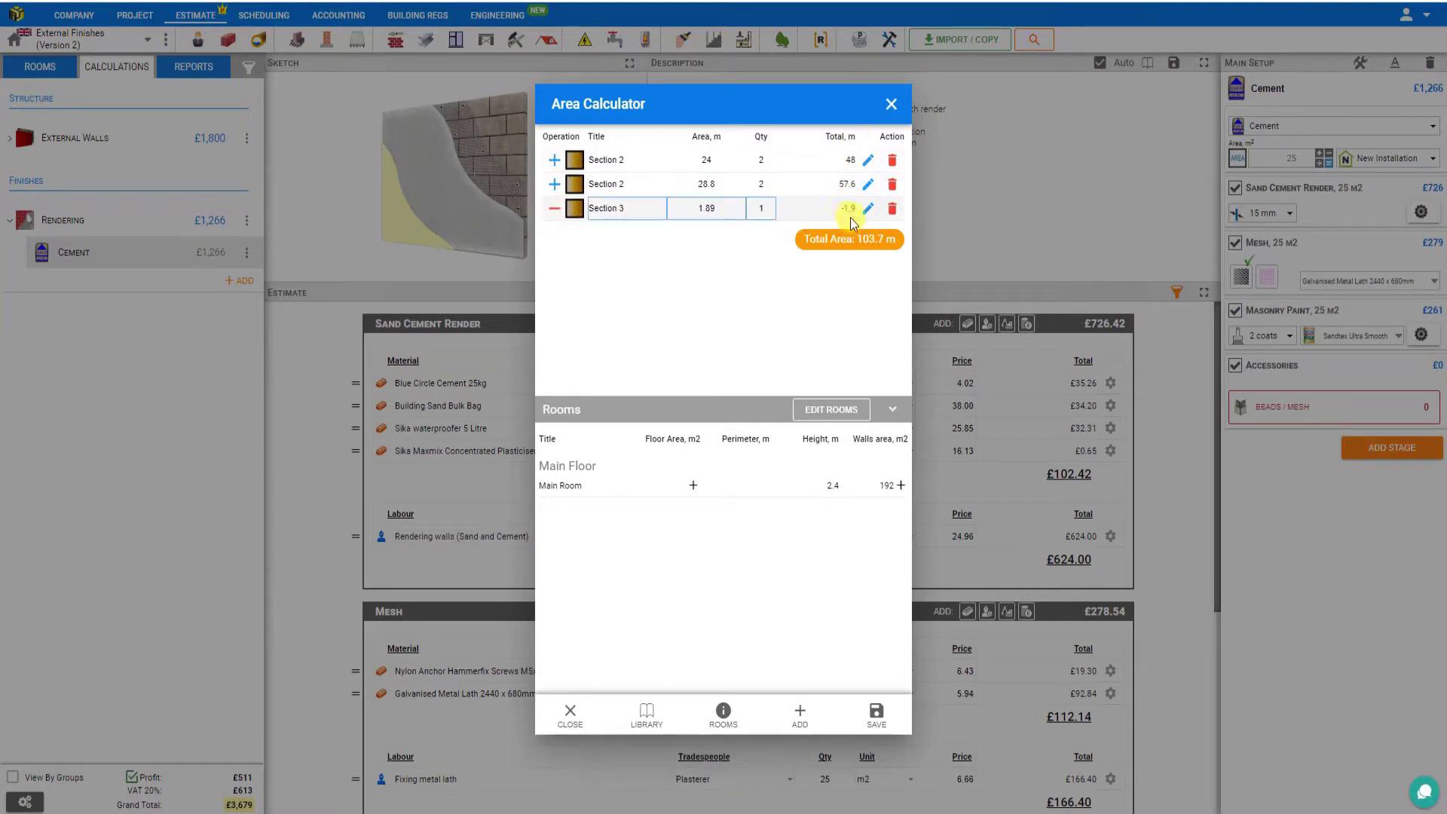
pyautogui.click(773, 209)
pyautogui.doubleClick(757, 206)
pyautogui.write('3')
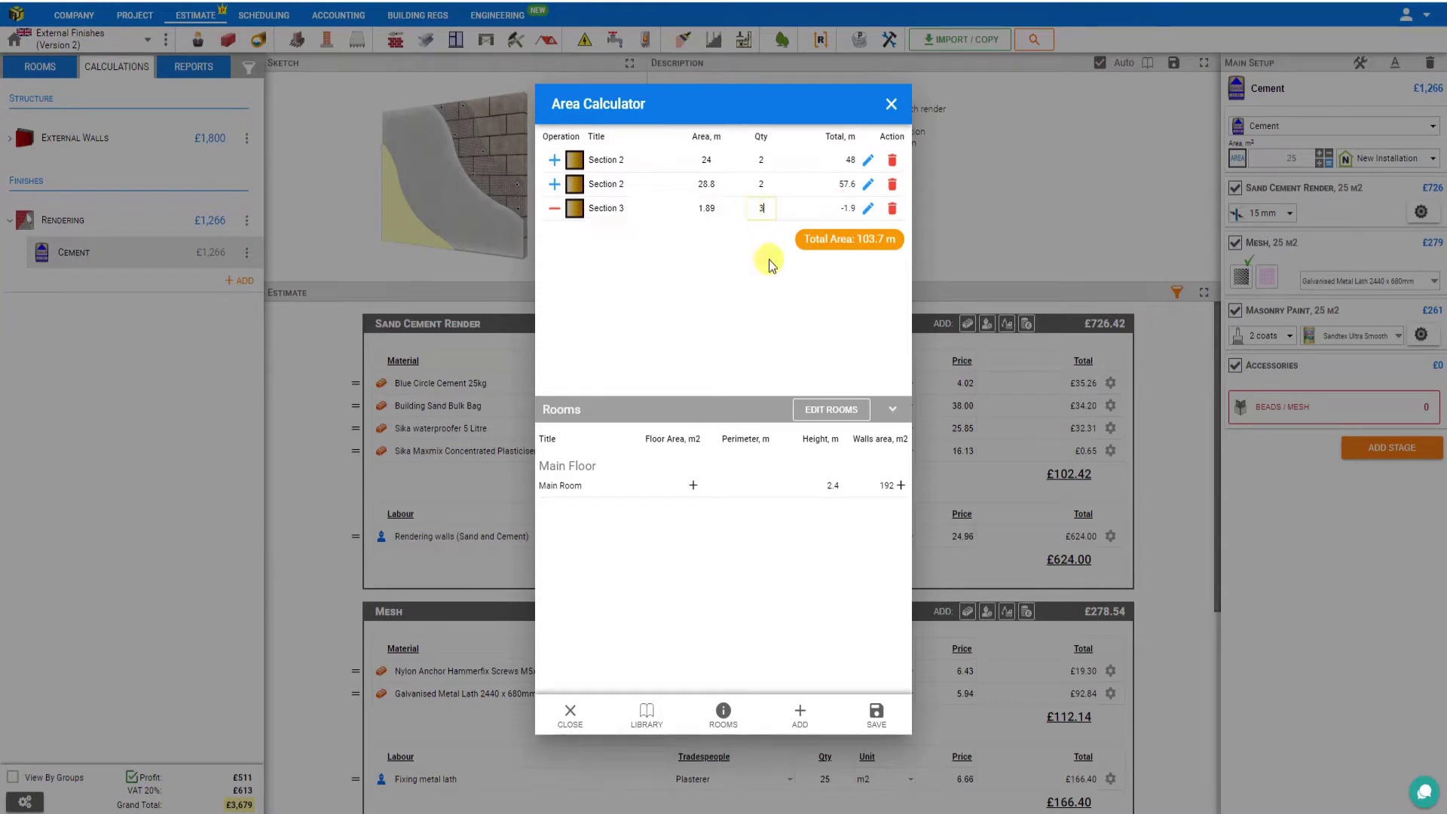
pyautogui.click(766, 214)
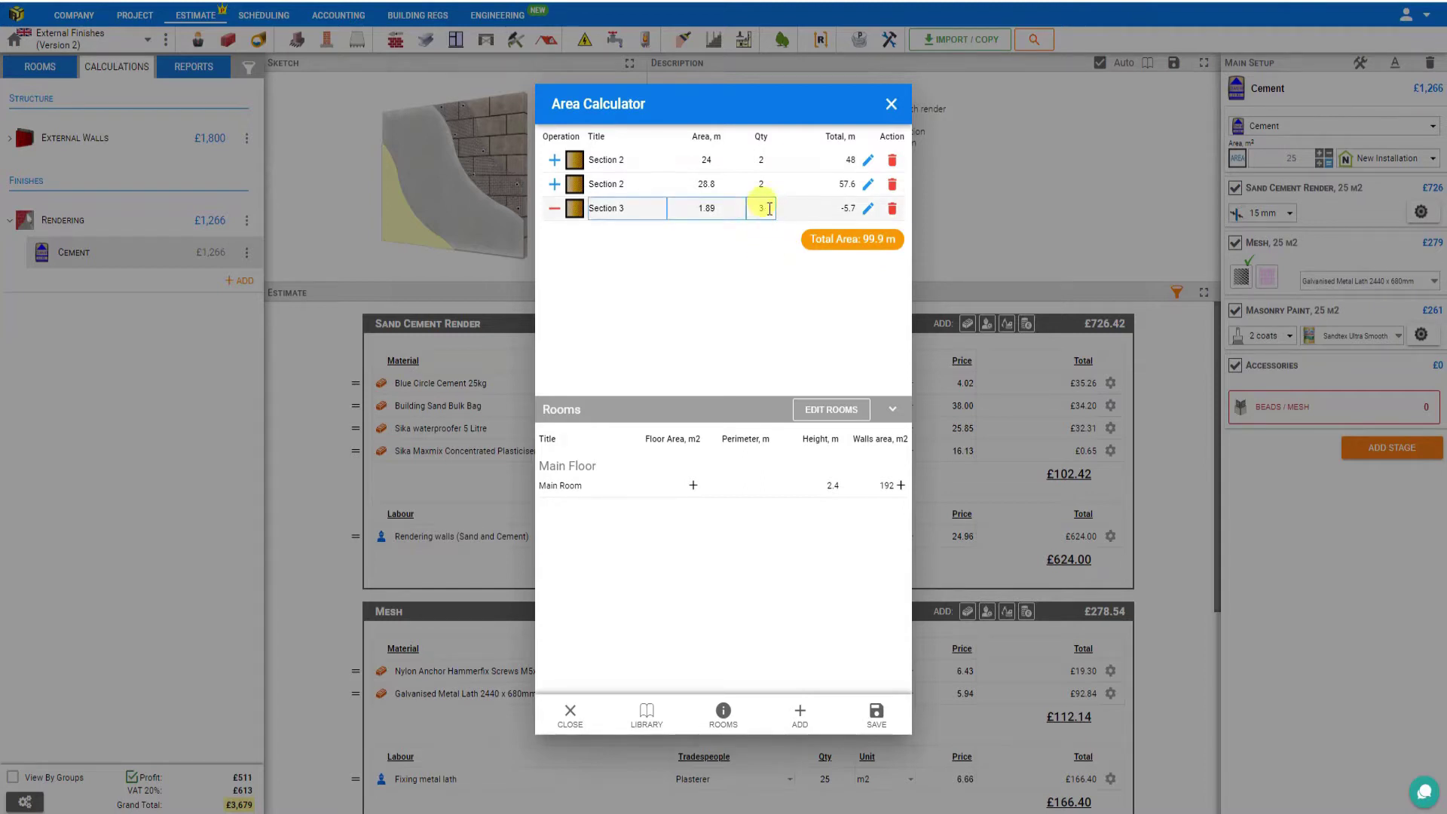
pyautogui.click(866, 246)
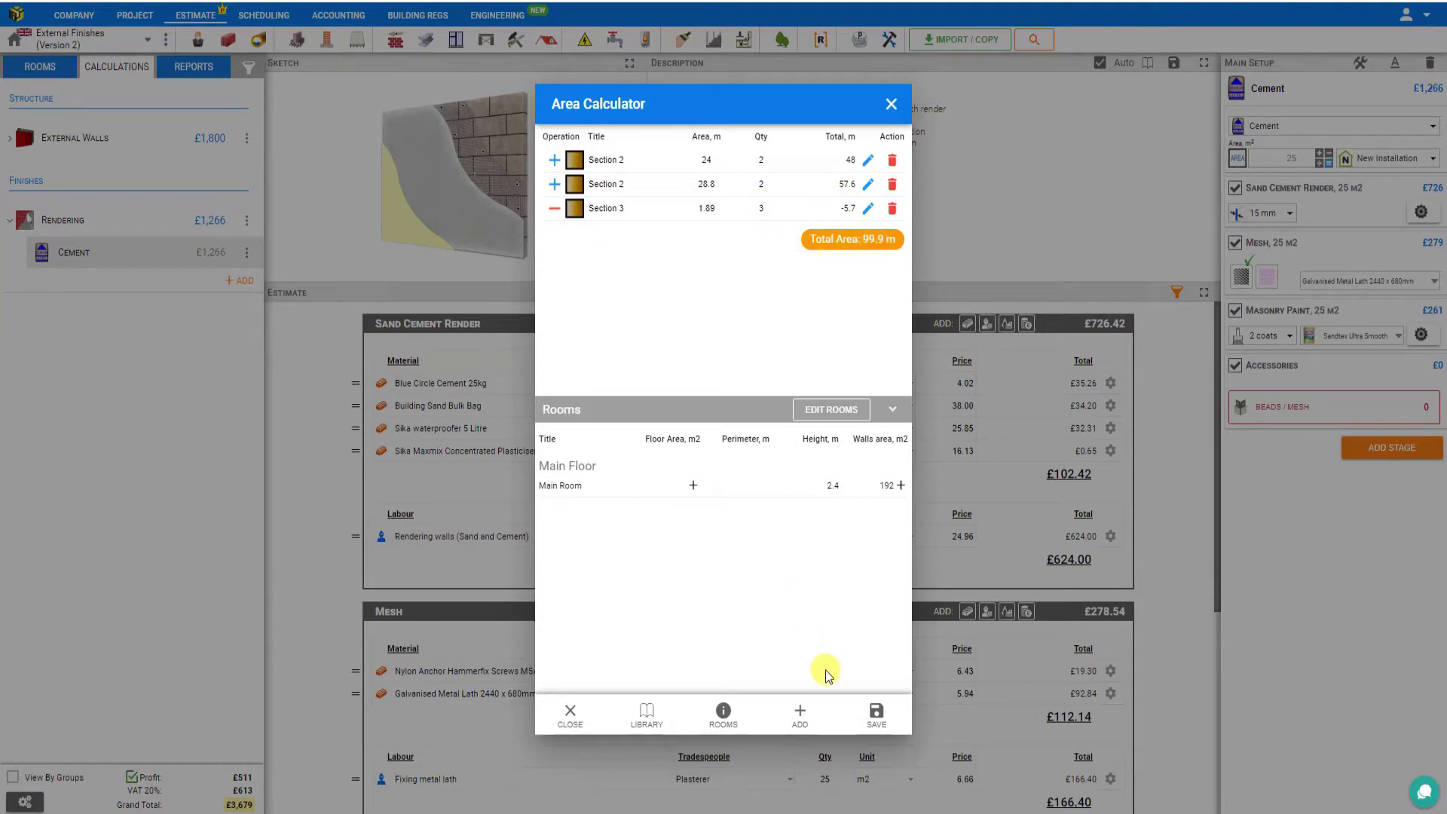
# Add a right-trapezoid Section 4 with 3.4 m and 2.4 m heights and a 10 m width, and set its quantity to 2
pyautogui.click(800, 721)
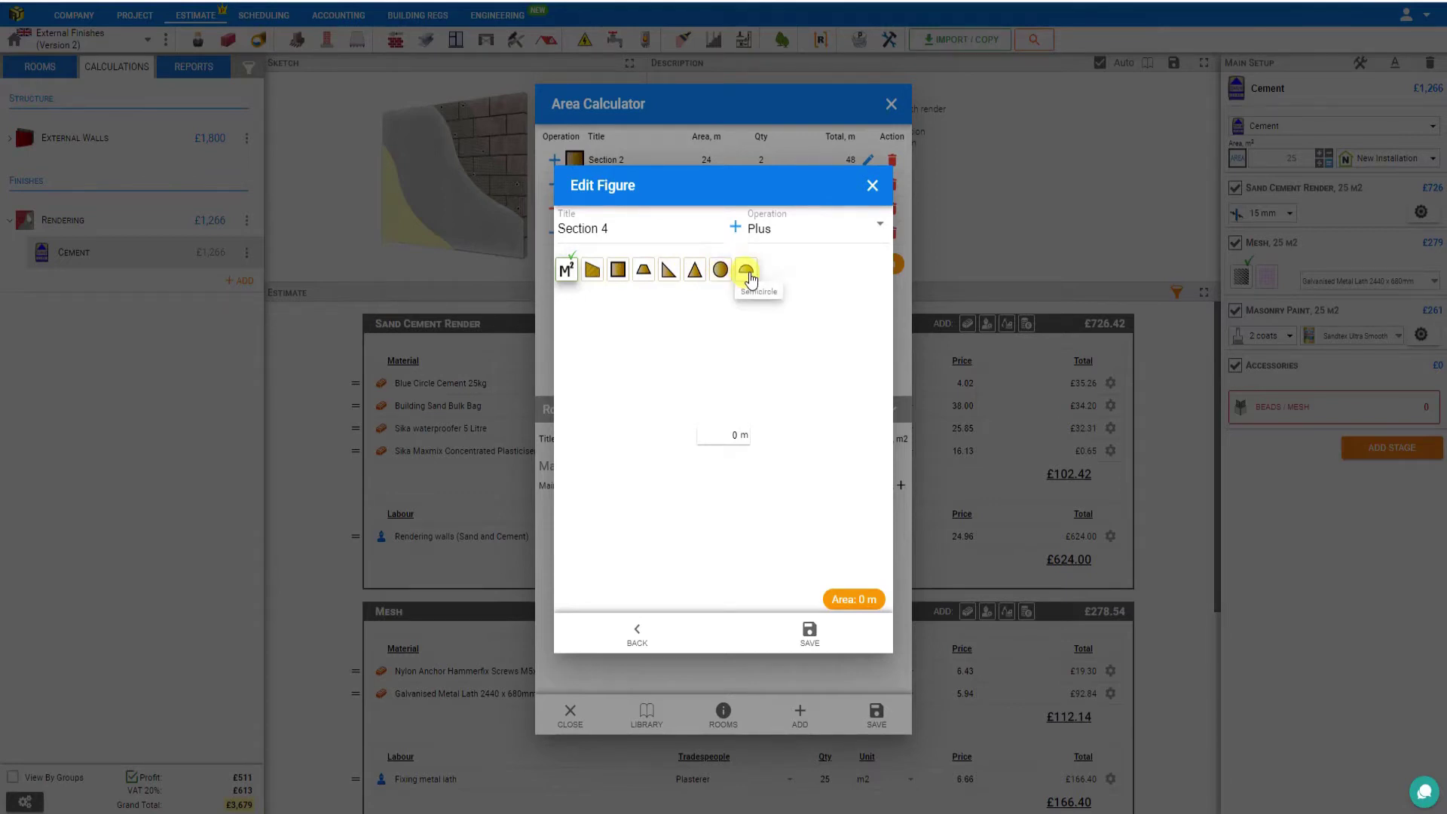
pyautogui.click(593, 281)
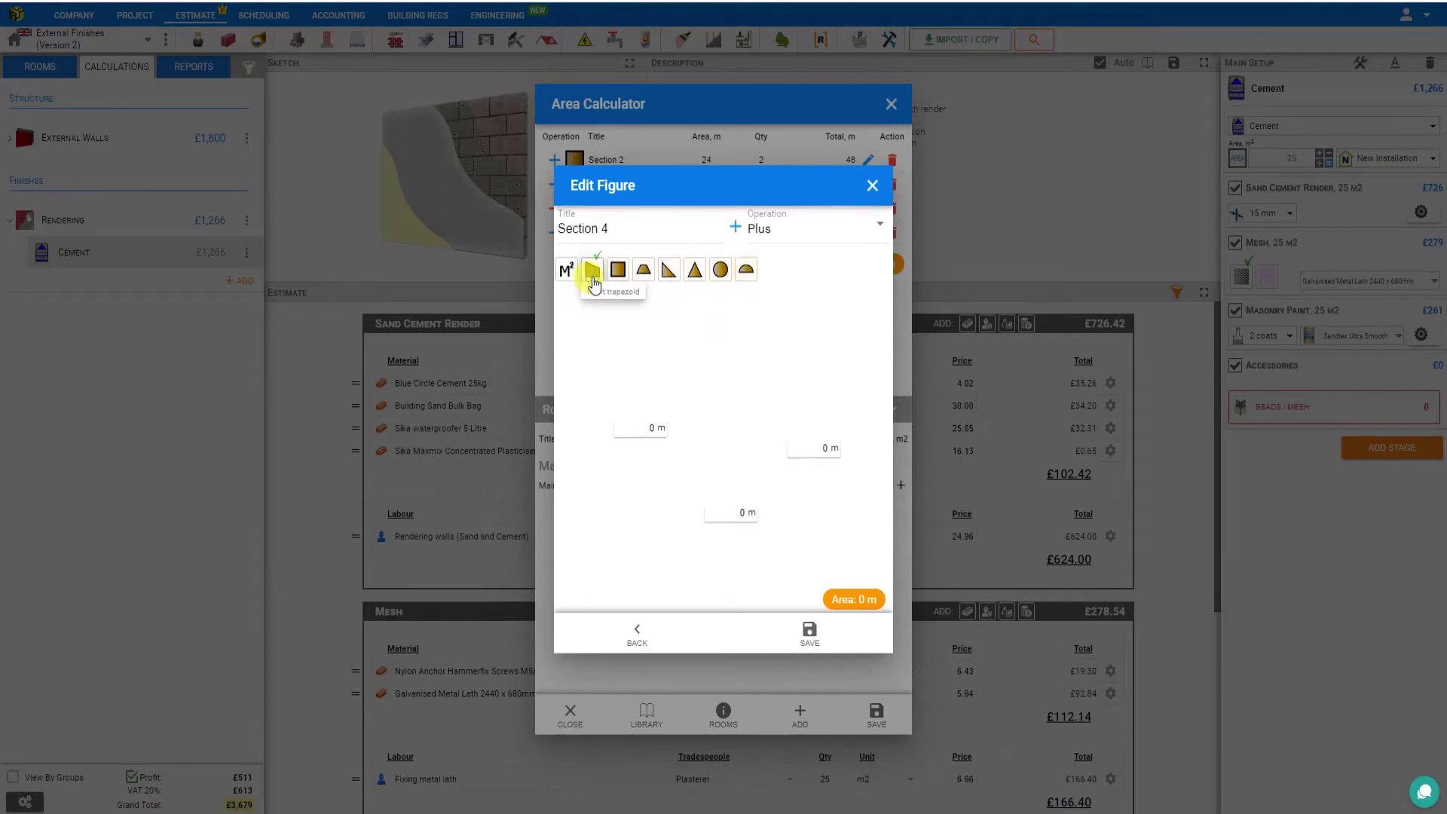
pyautogui.click(815, 453)
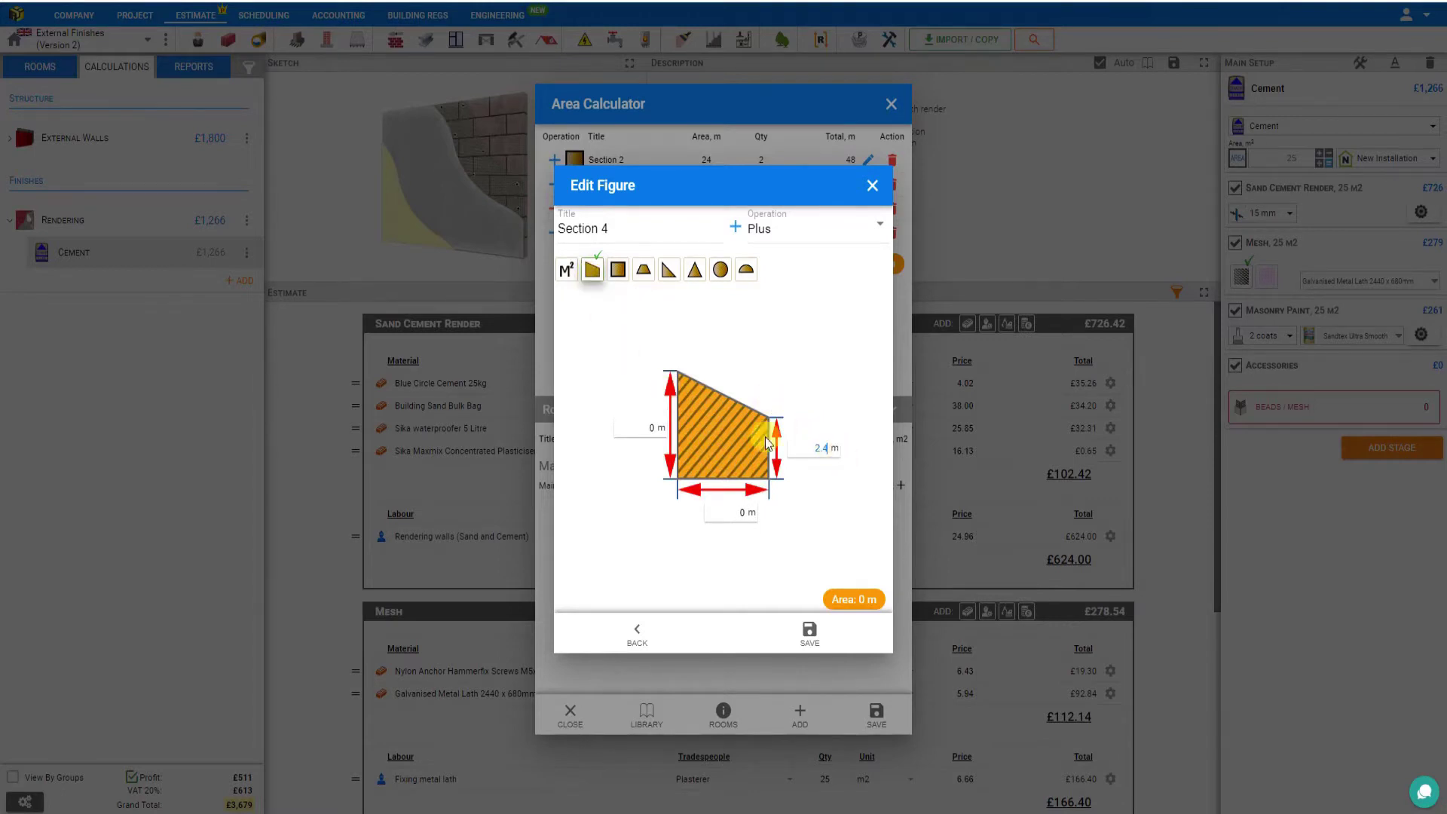
pyautogui.click(637, 425)
pyautogui.write('3.4')
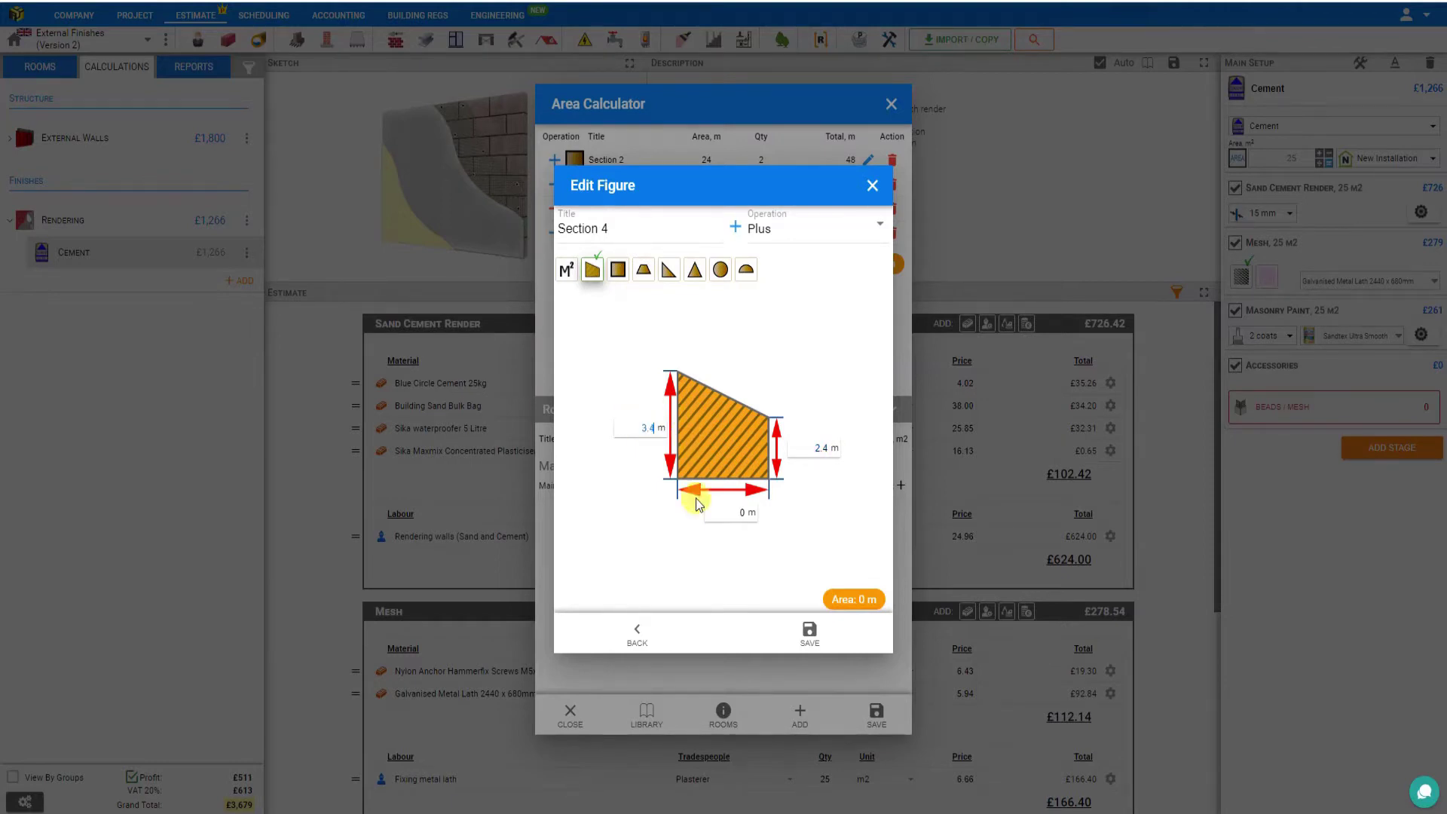
pyautogui.click(762, 517)
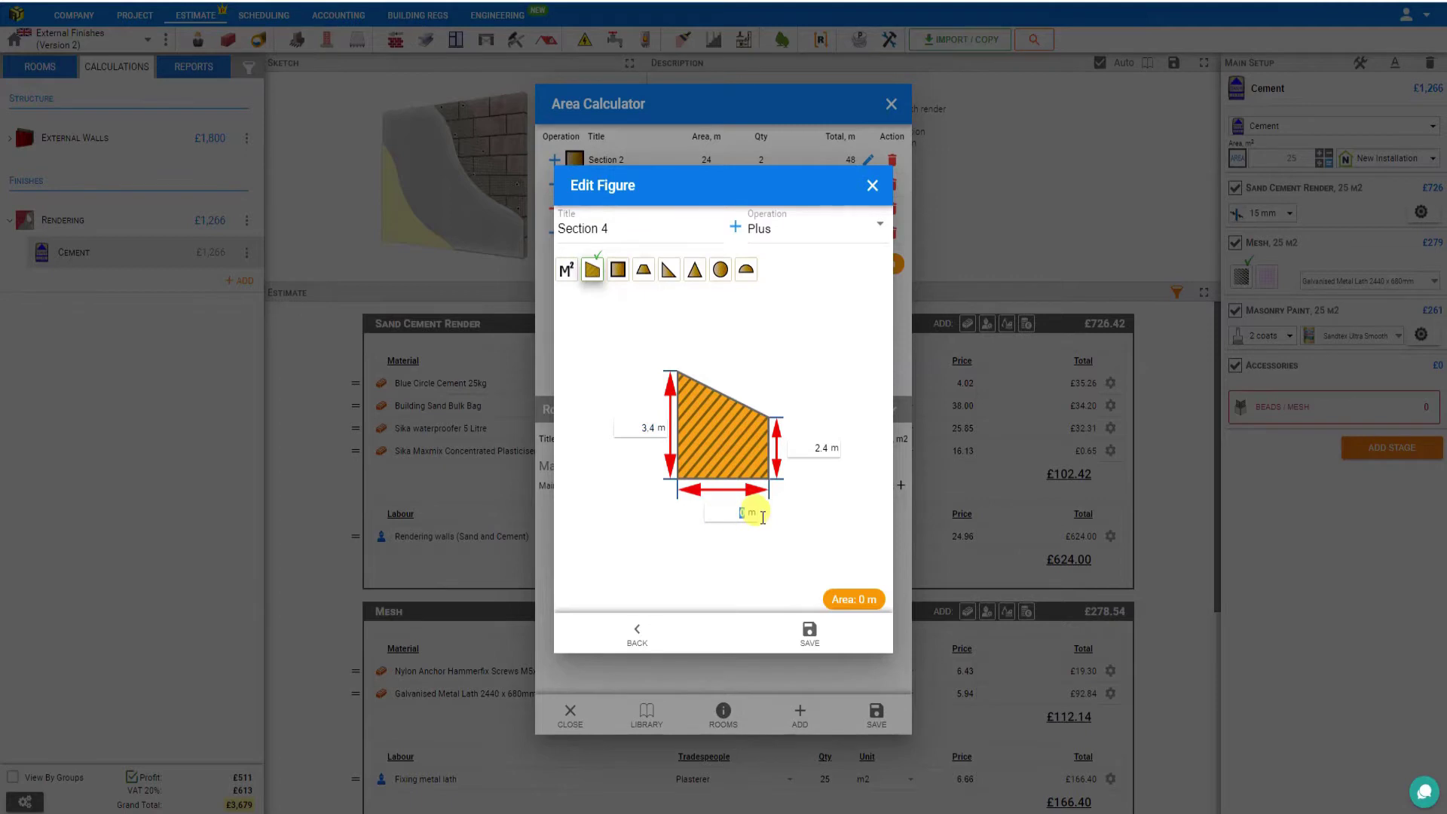
pyautogui.write('10')
pyautogui.click(809, 633)
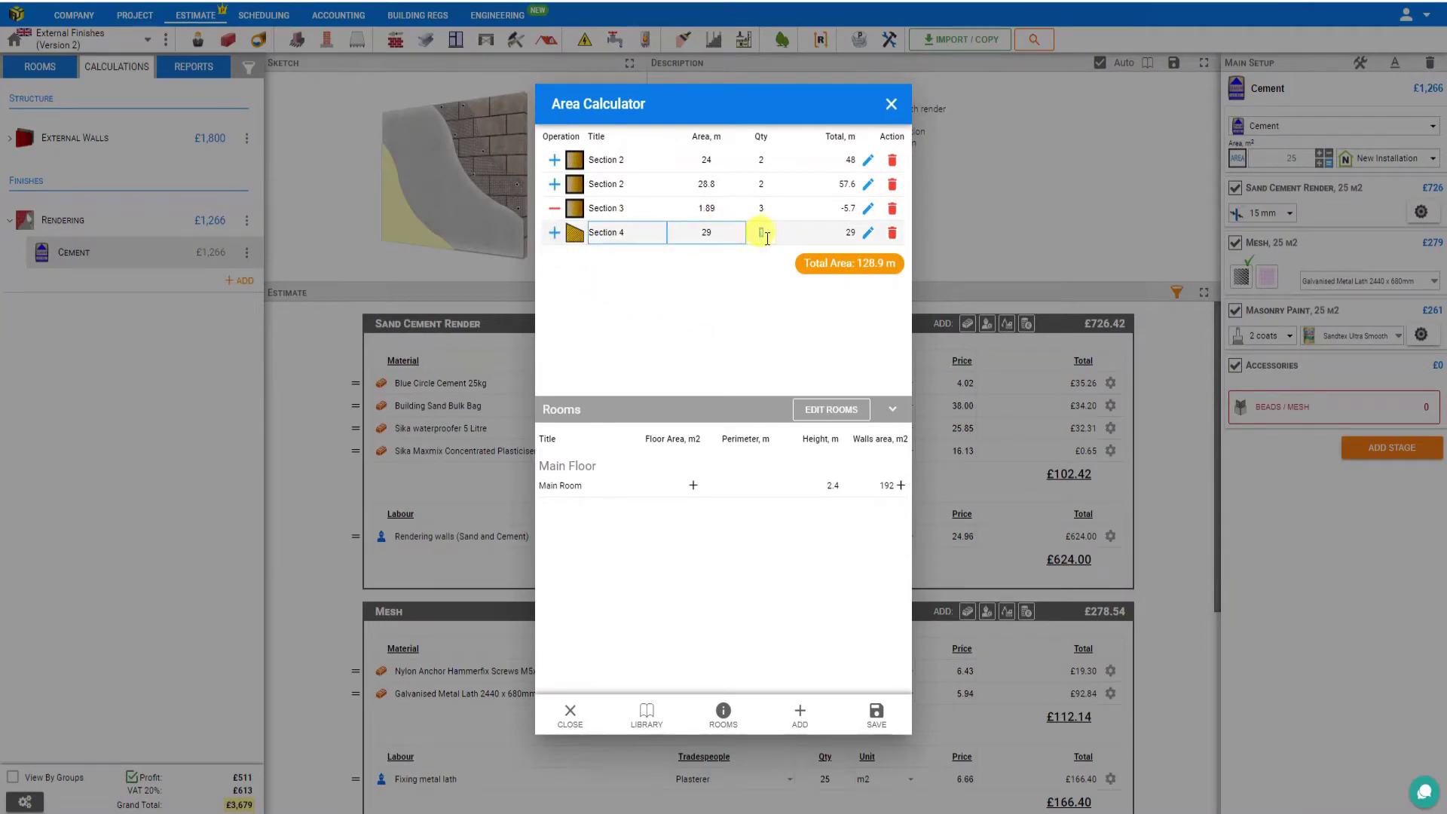
pyautogui.write('2')
pyautogui.click(778, 275)
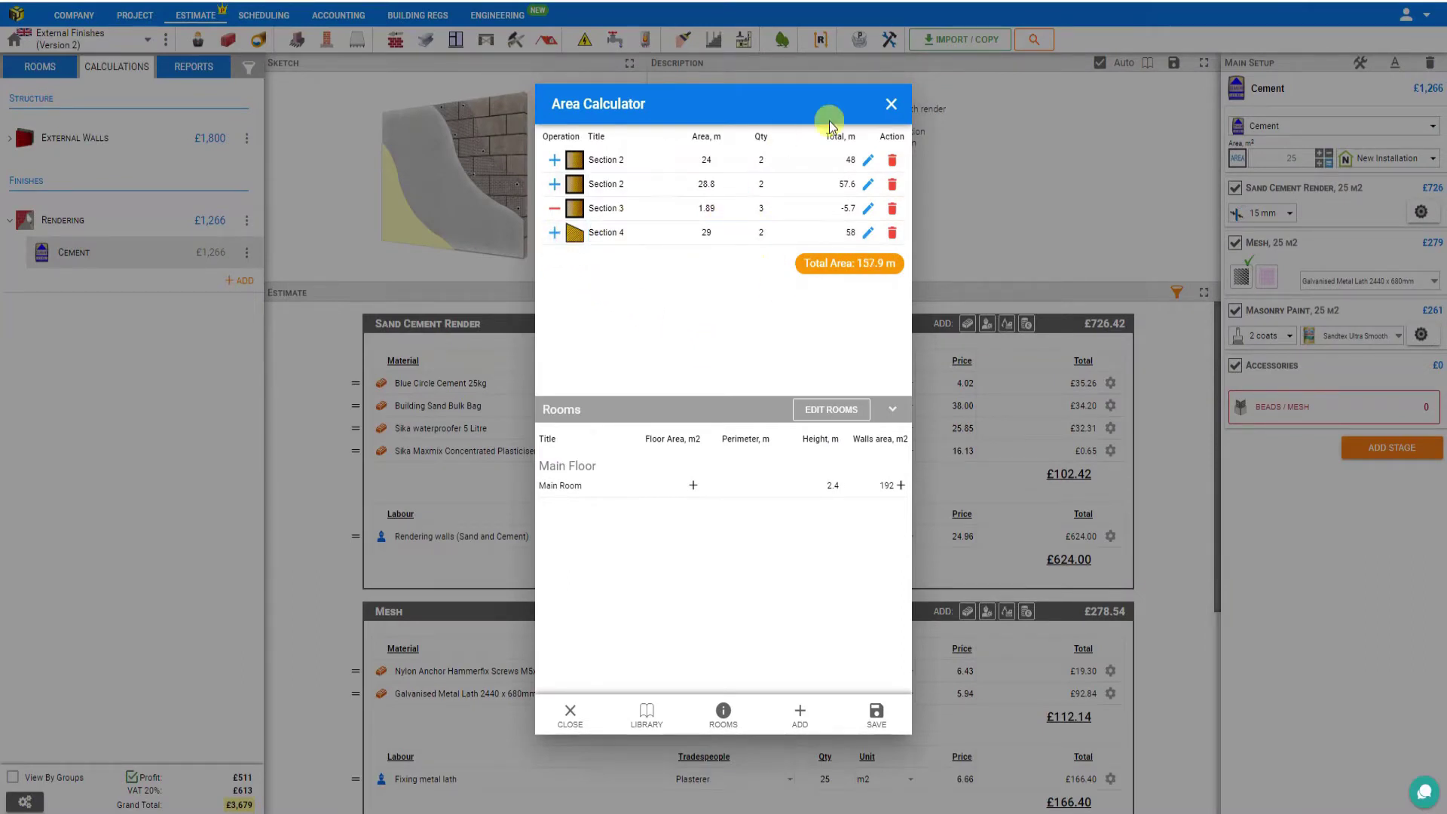
# Delete the Section 2 row with the 24 m² area and set the quantity of the remaining Section 2 to 1
pyautogui.click(893, 162)
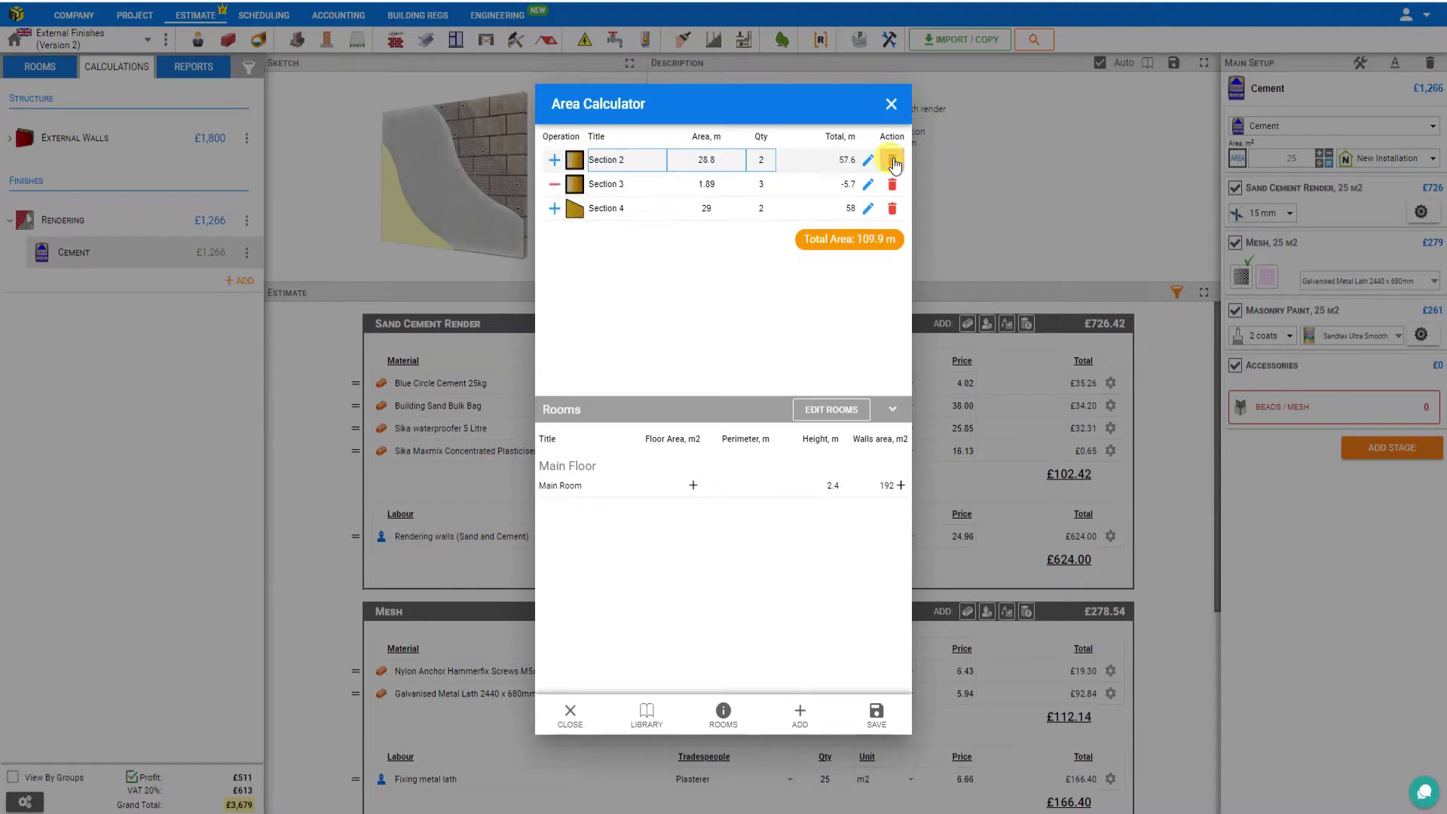
pyautogui.moveTo(771, 163); pyautogui.dragTo(749, 162)
pyautogui.write('1')
pyautogui.click(764, 178)
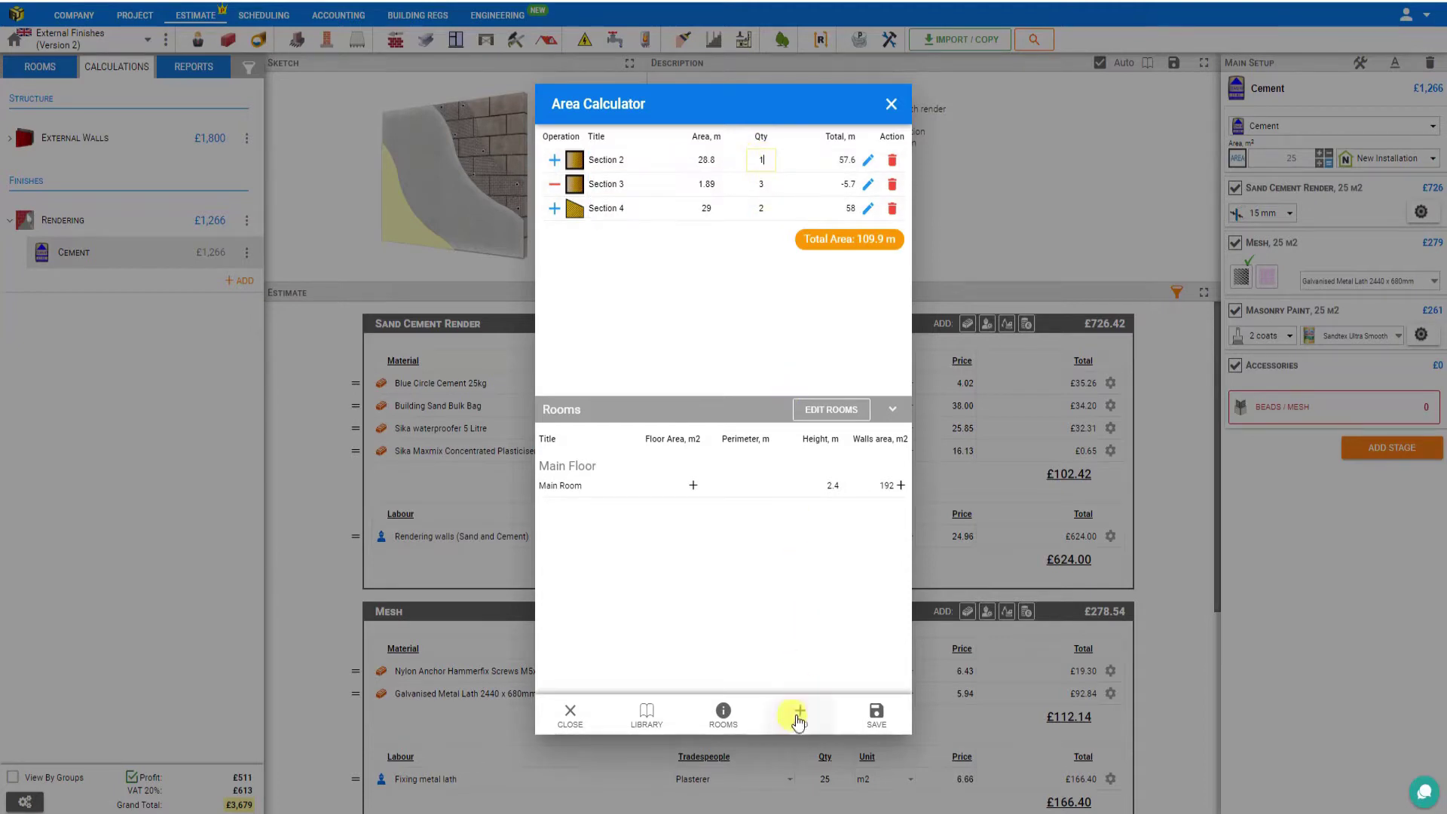
# Add a square-shaped Section 4 figure 3.4 m high and 10 m wide to the area calculation
pyautogui.click(797, 714)
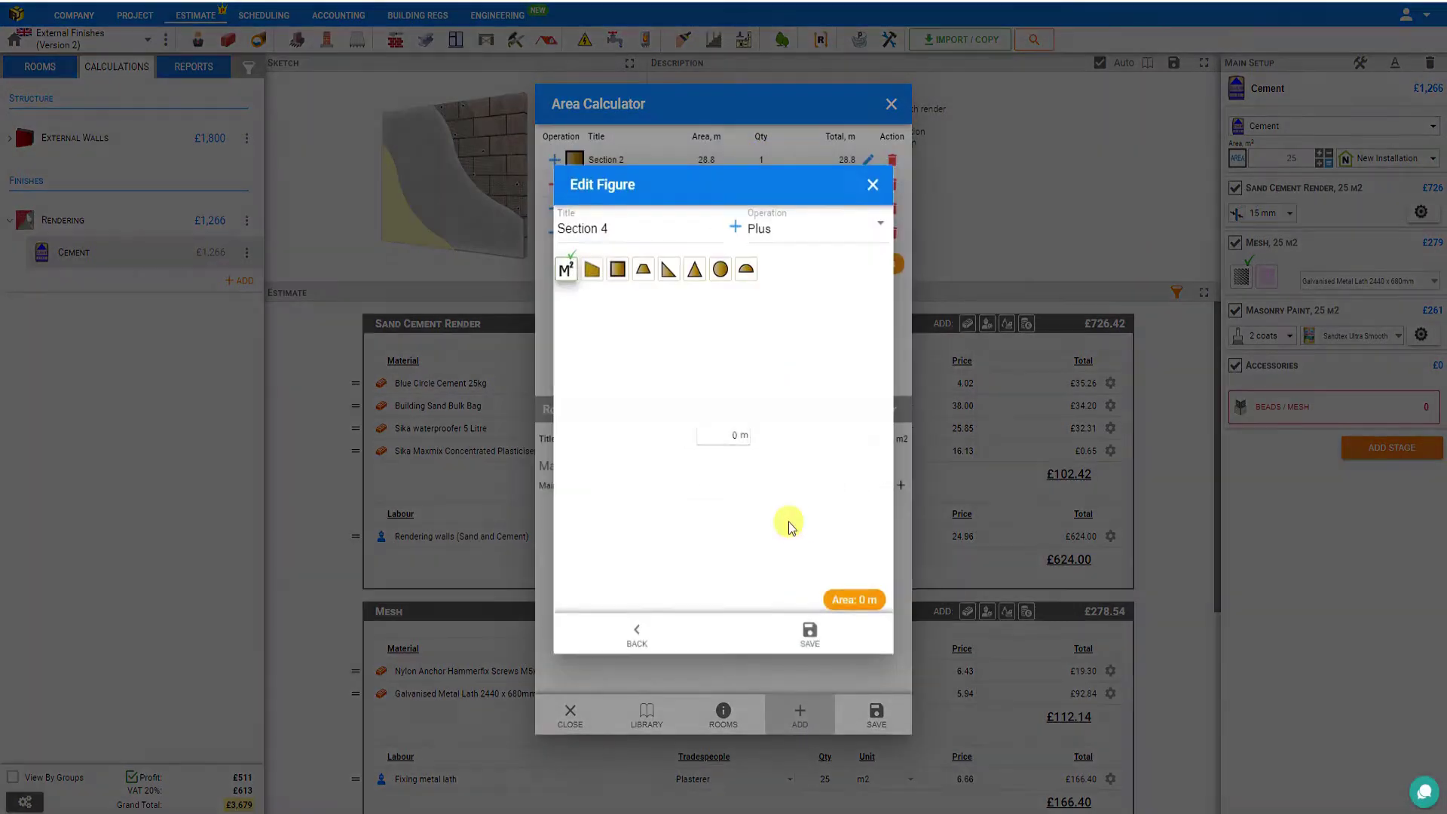
pyautogui.click(618, 272)
pyautogui.click(824, 425)
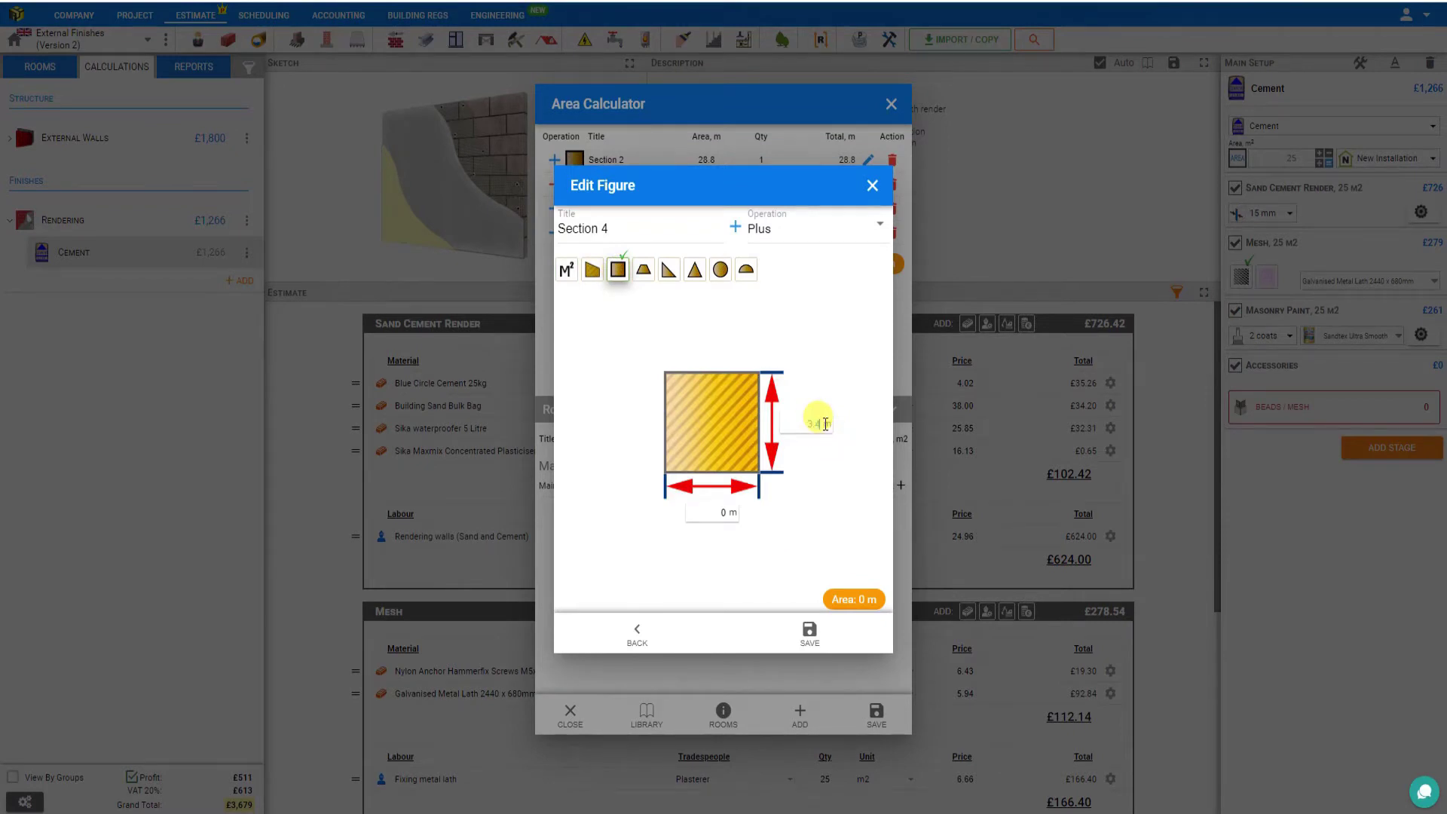
pyautogui.write('3.4')
pyautogui.click(703, 512)
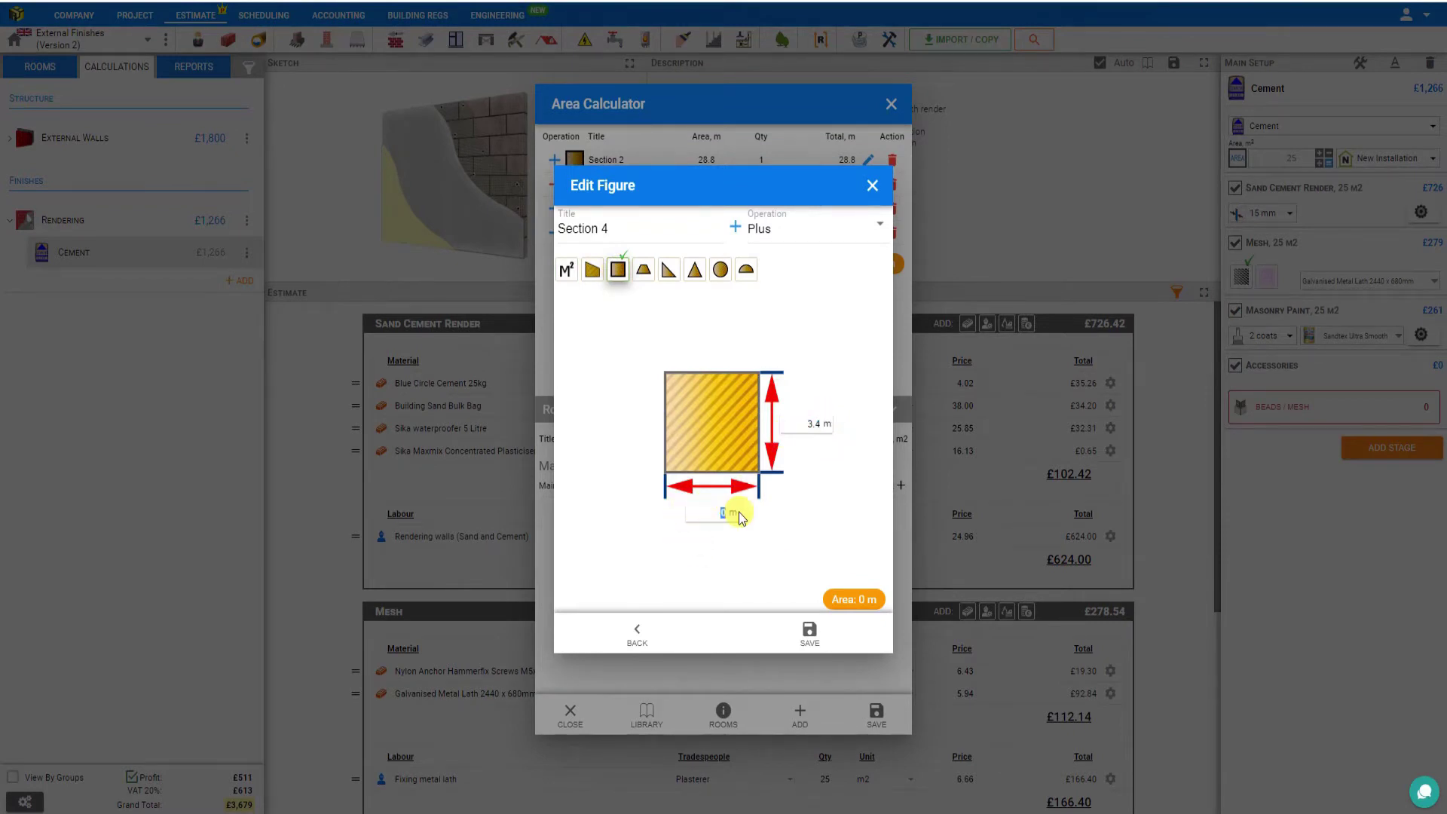
pyautogui.write('10')
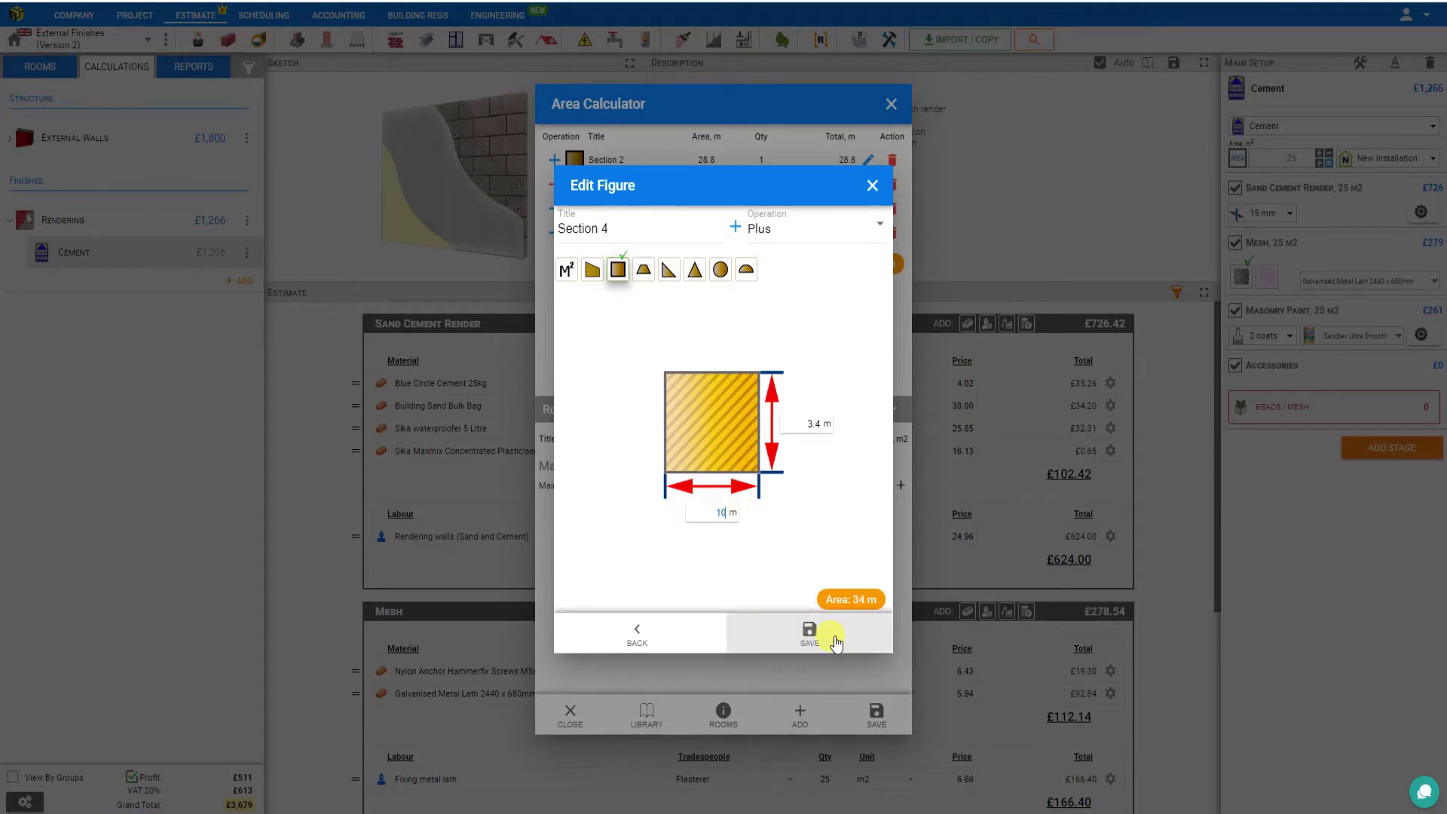
pyautogui.click(809, 635)
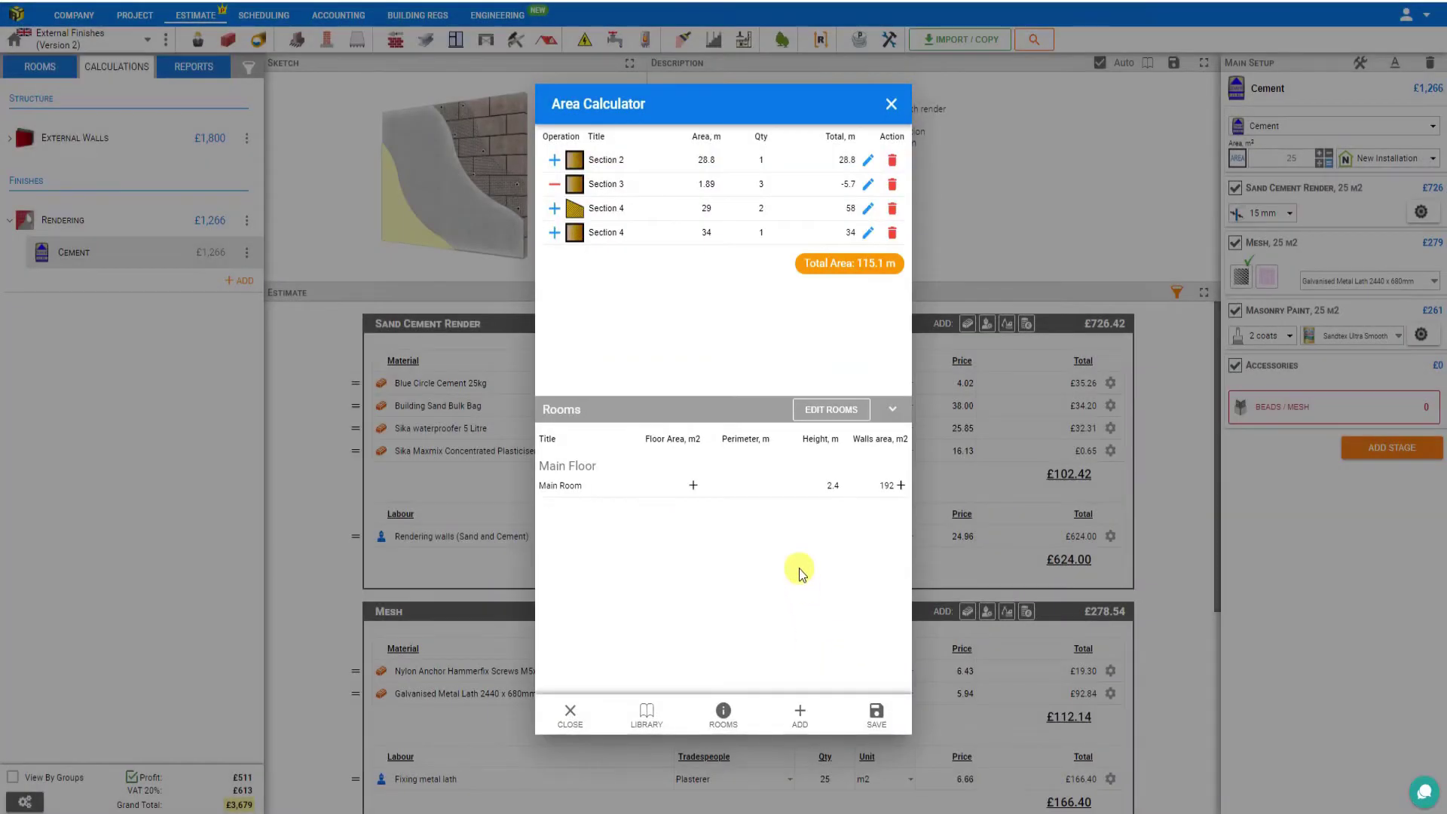
# Review the area and quantity of each listed section, and save the calculated total as the cement rendering area
pyautogui.click(599, 159)
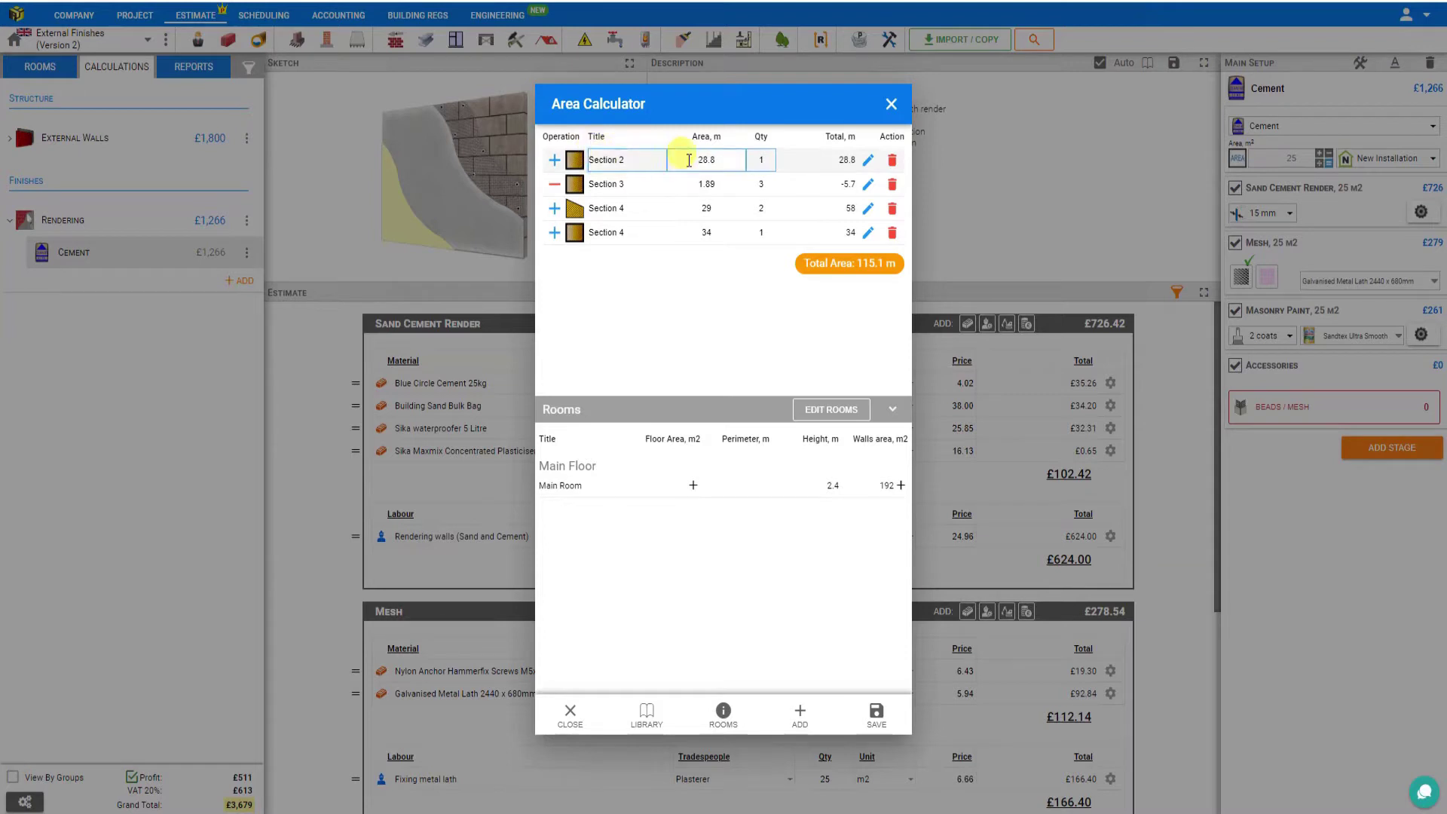
pyautogui.click(760, 202)
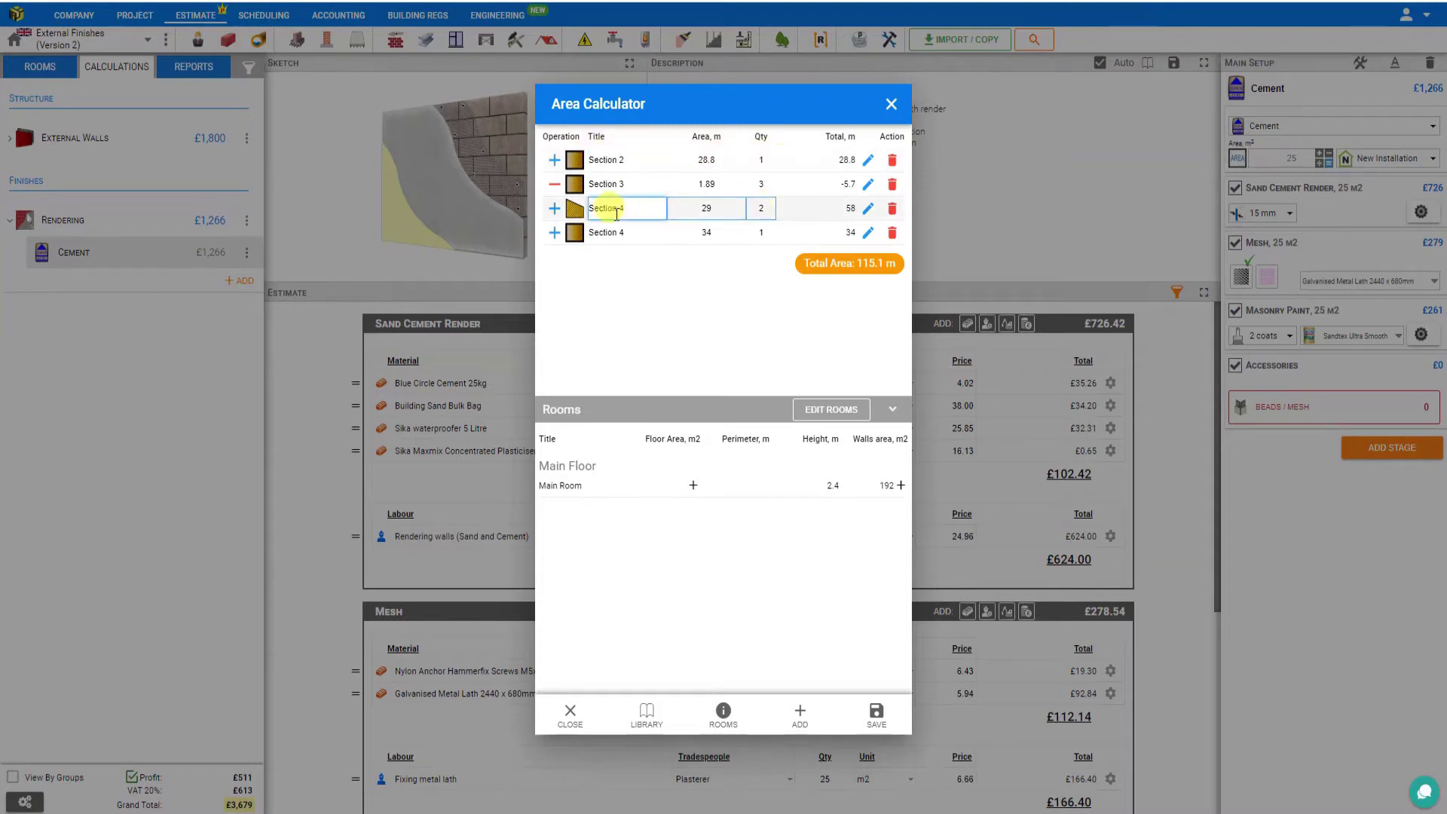
pyautogui.click(759, 232)
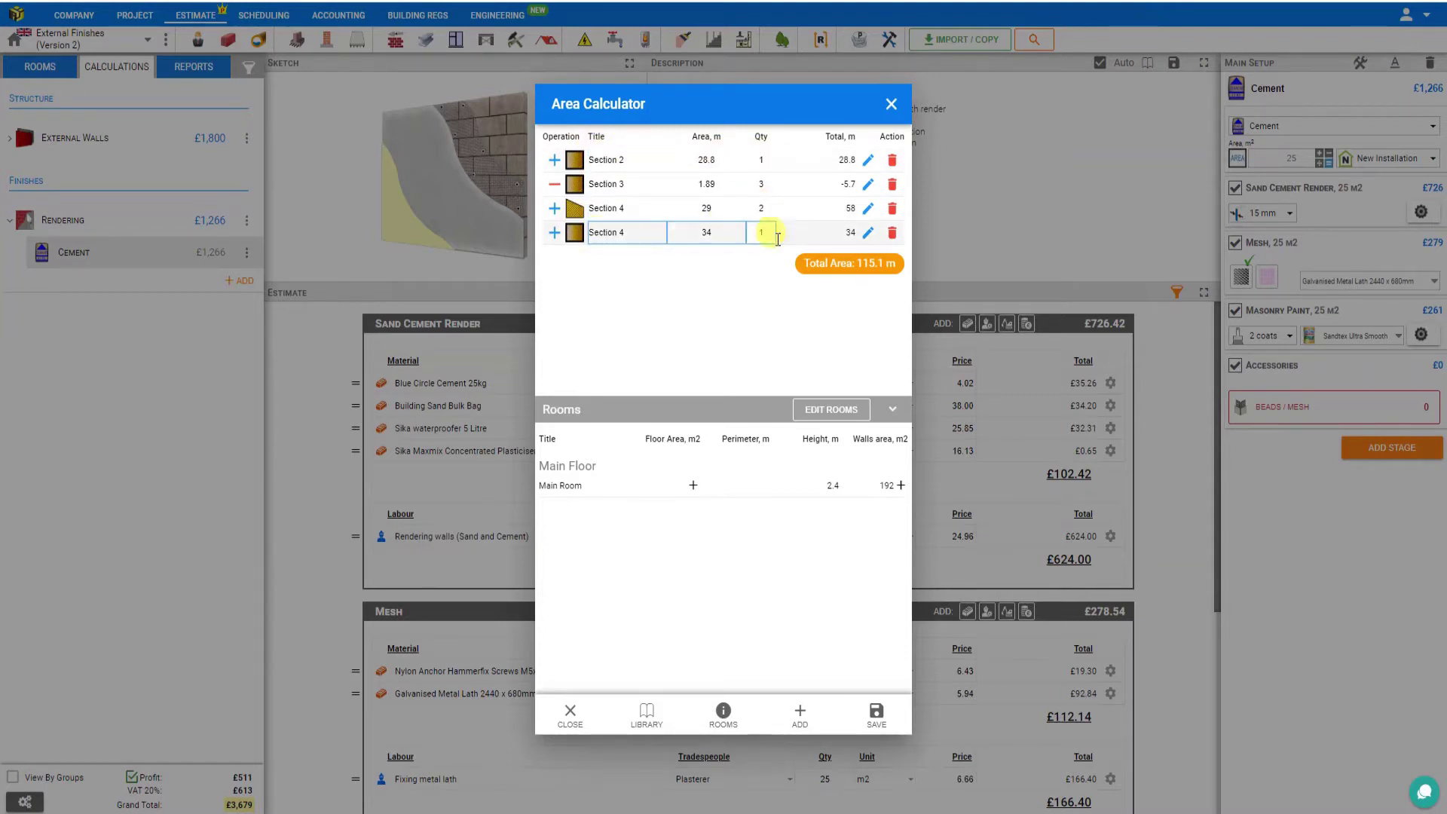
pyautogui.click(760, 159)
pyautogui.click(760, 184)
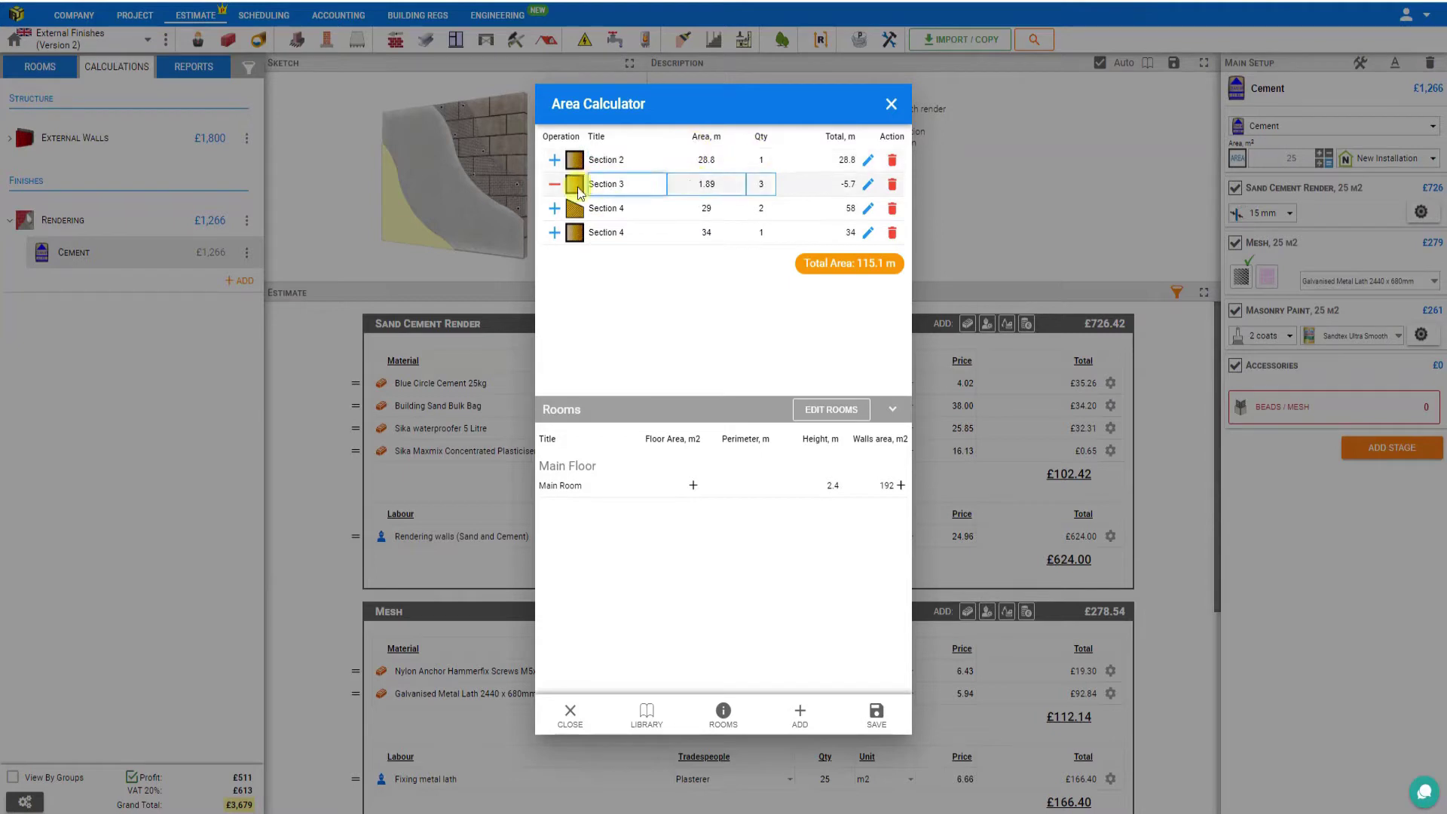
pyautogui.click(792, 210)
pyautogui.click(857, 274)
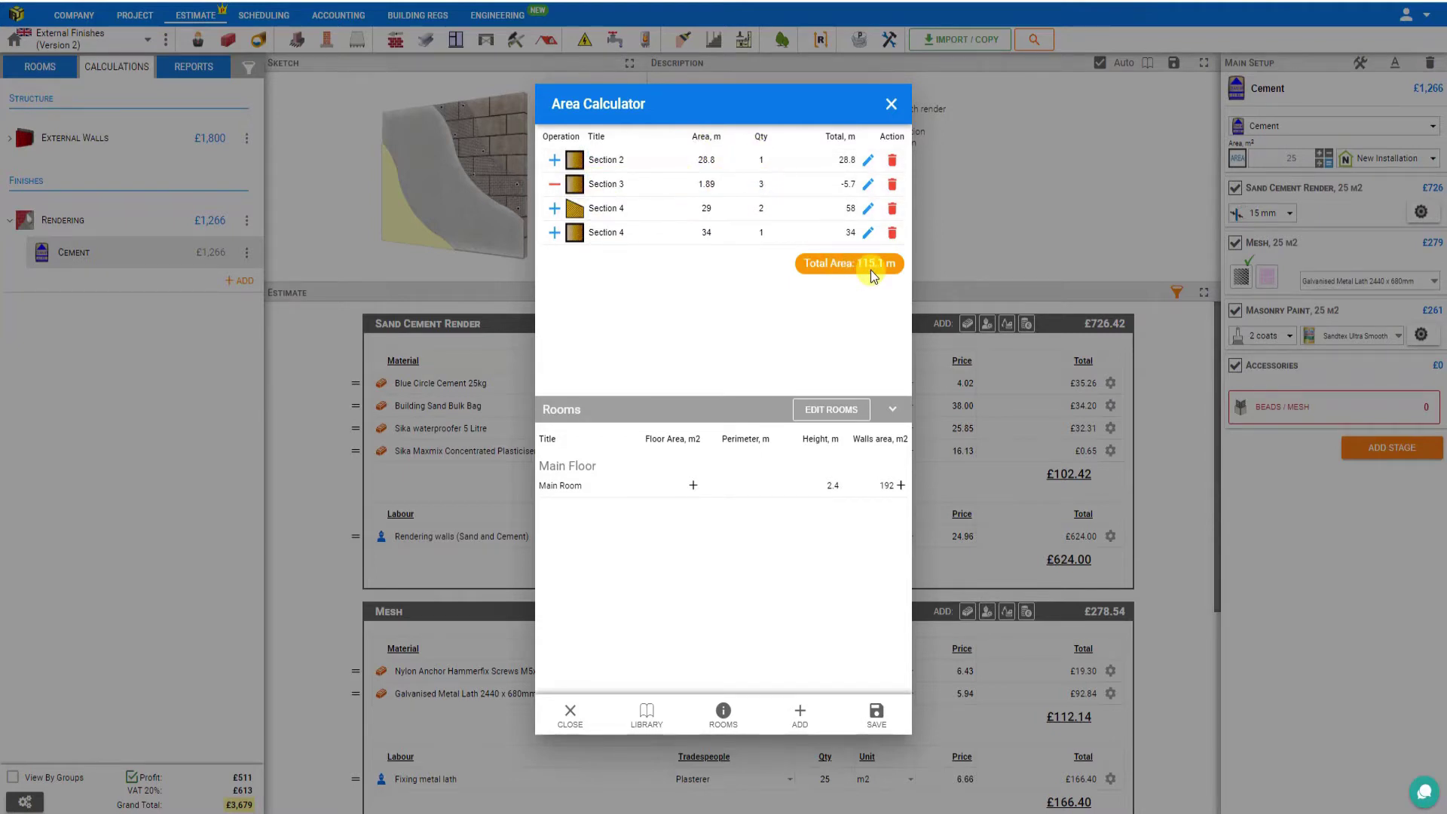
pyautogui.click(878, 714)
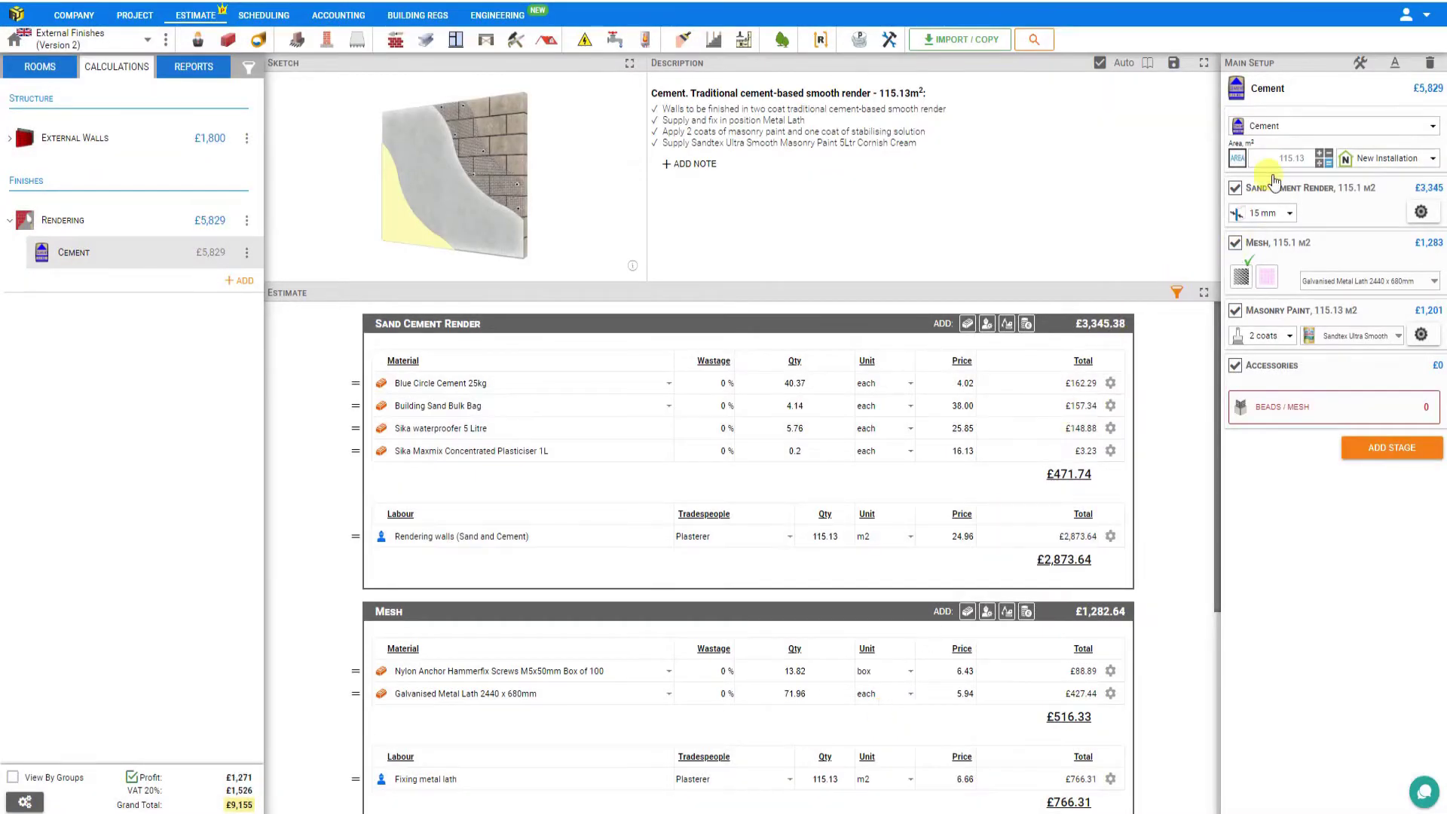
# Reopen the area calculator to check the saved sections and close it without changes
pyautogui.click(1324, 161)
pyautogui.click(641, 160)
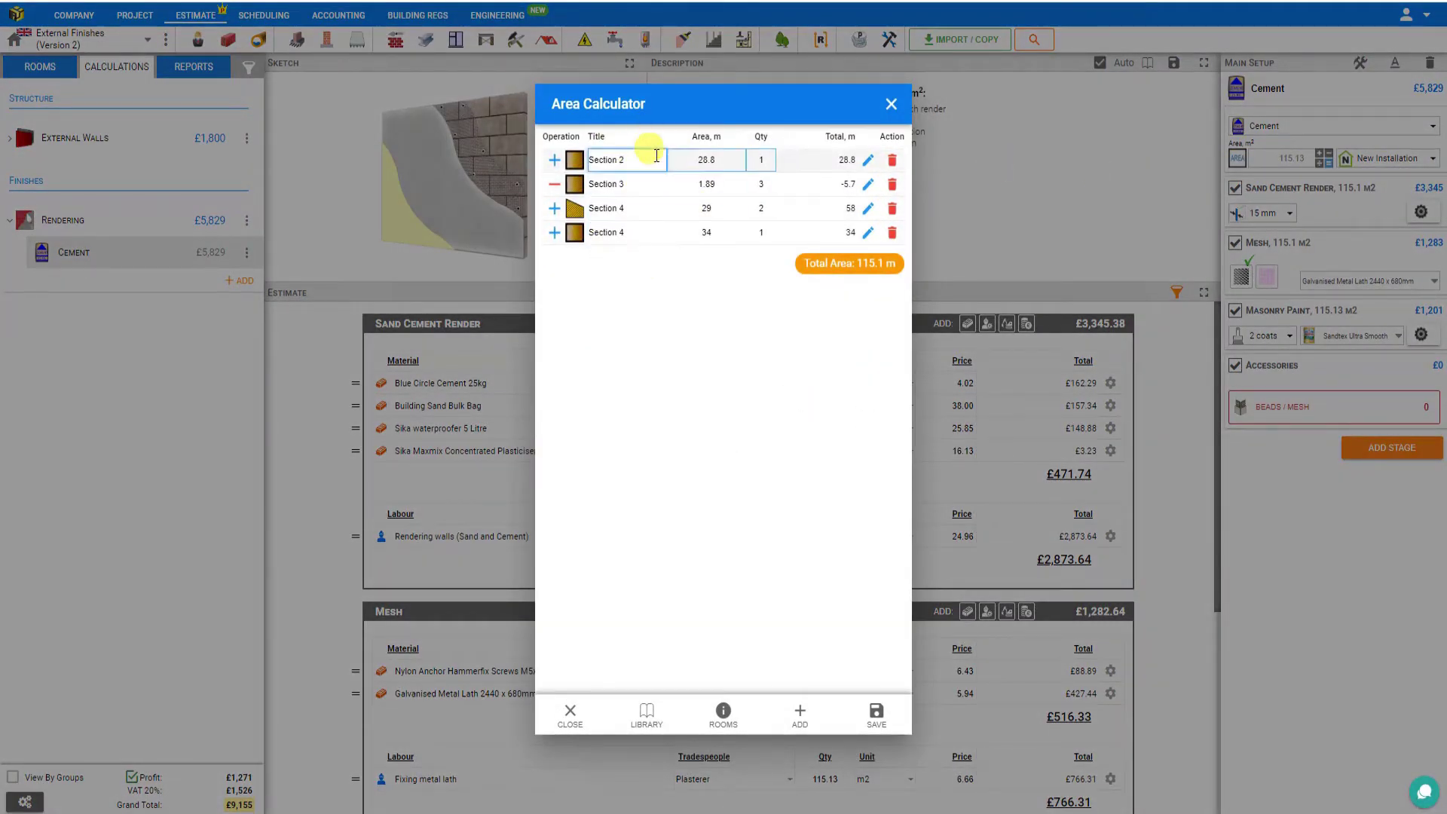
pyautogui.click(892, 104)
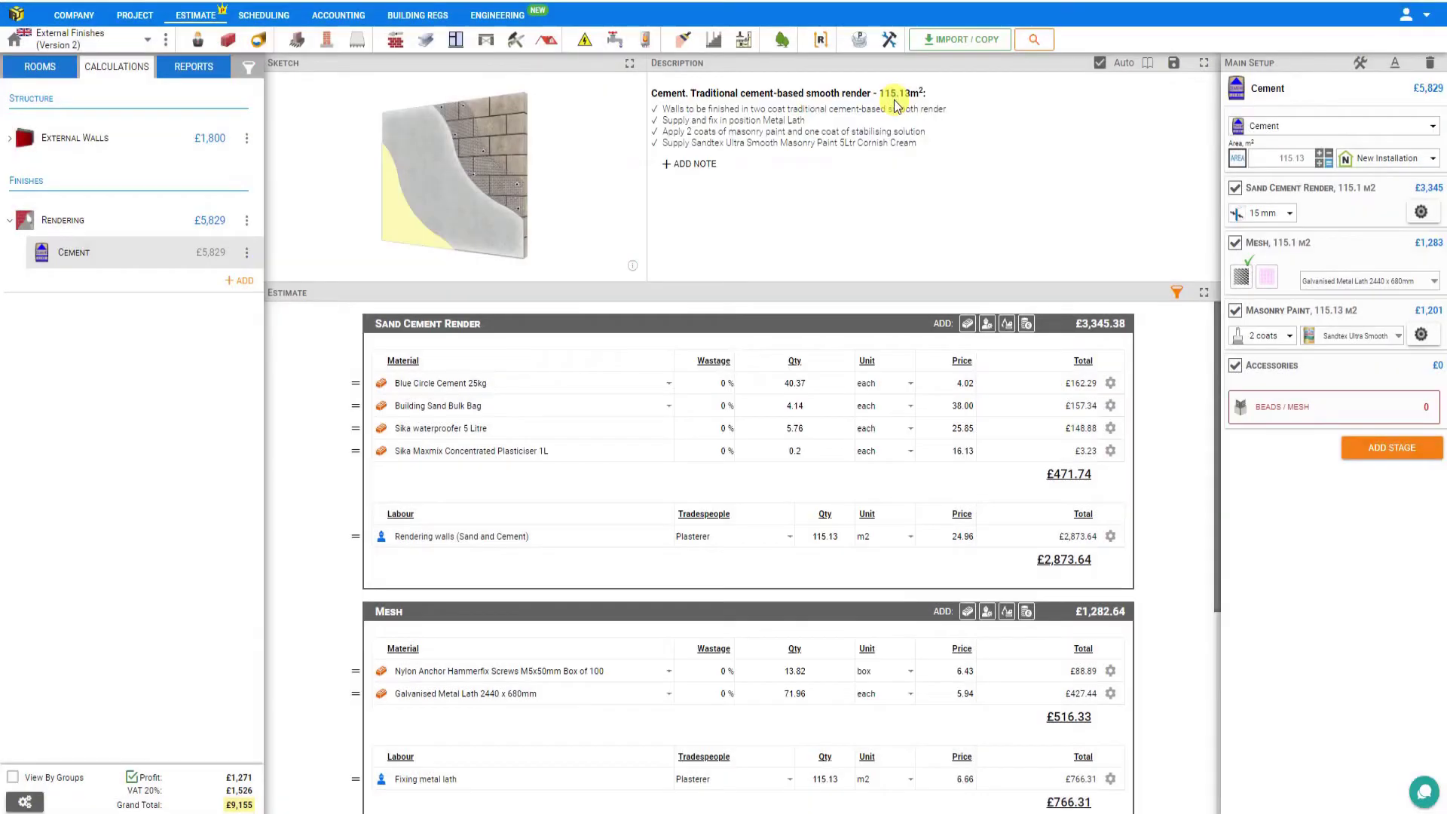
# Switch the cement rendering from new installation to Replacement and open its list of preparation tasks
pyautogui.click(1430, 161)
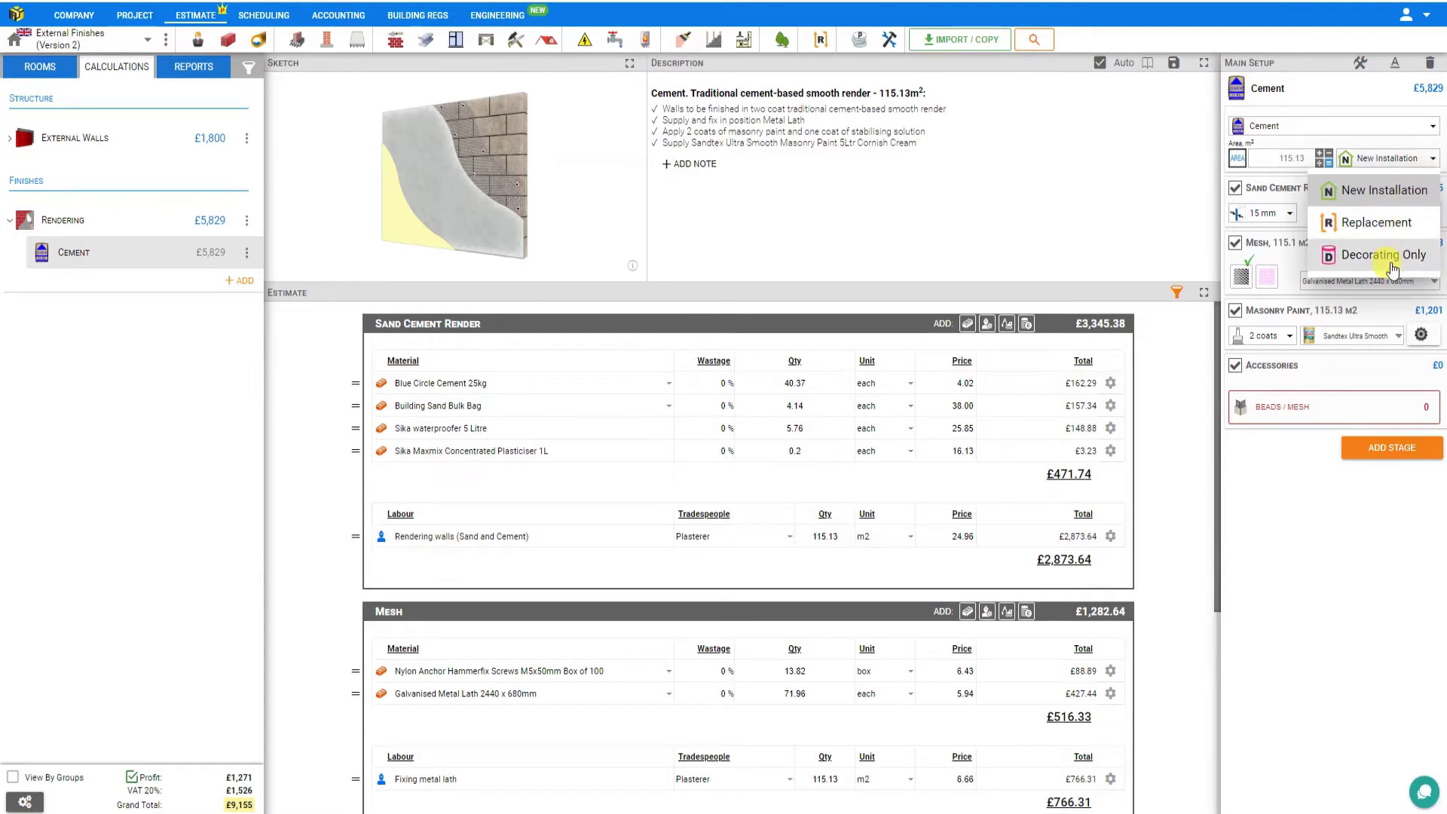
pyautogui.click(1368, 223)
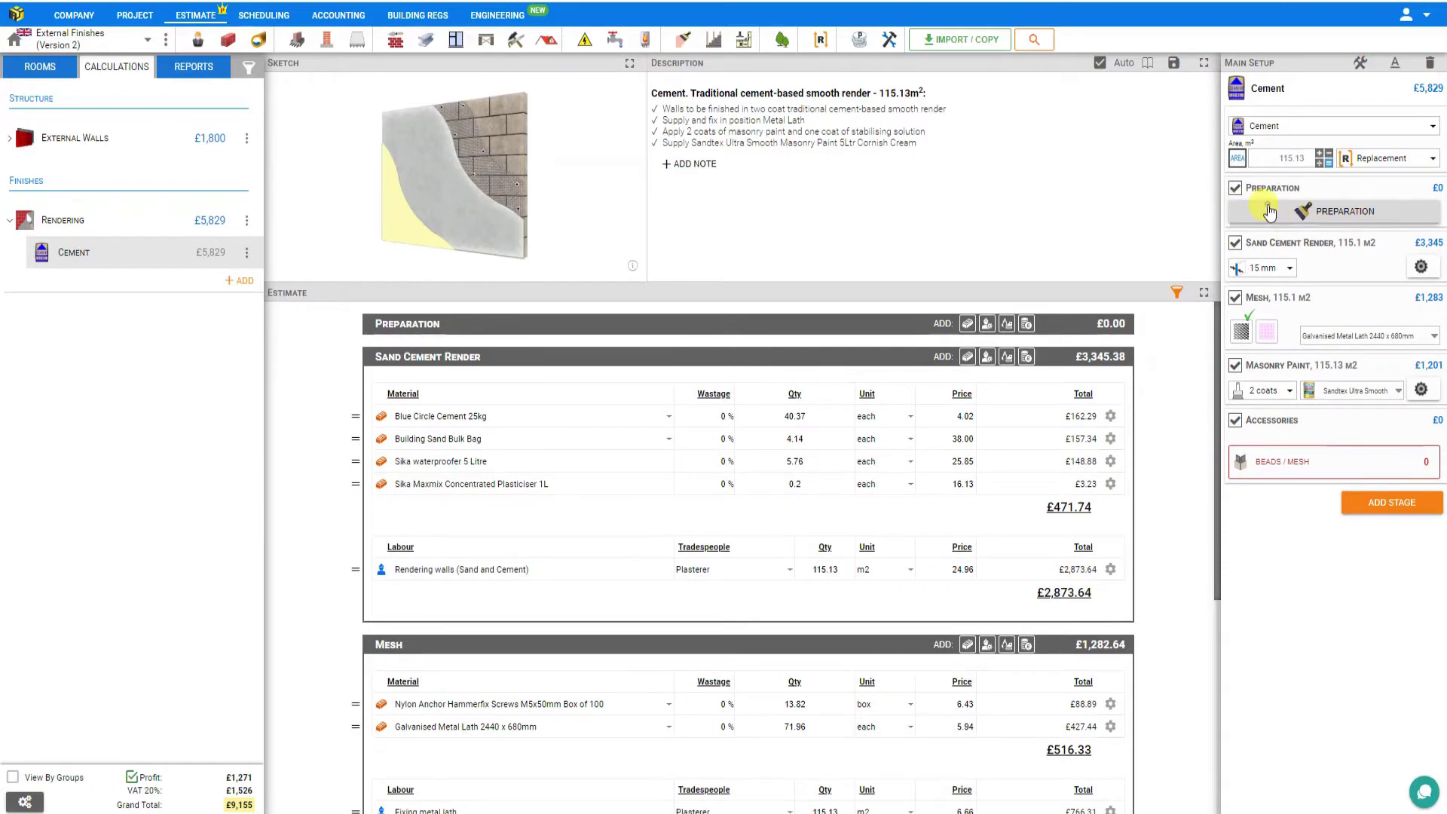
pyautogui.click(1271, 212)
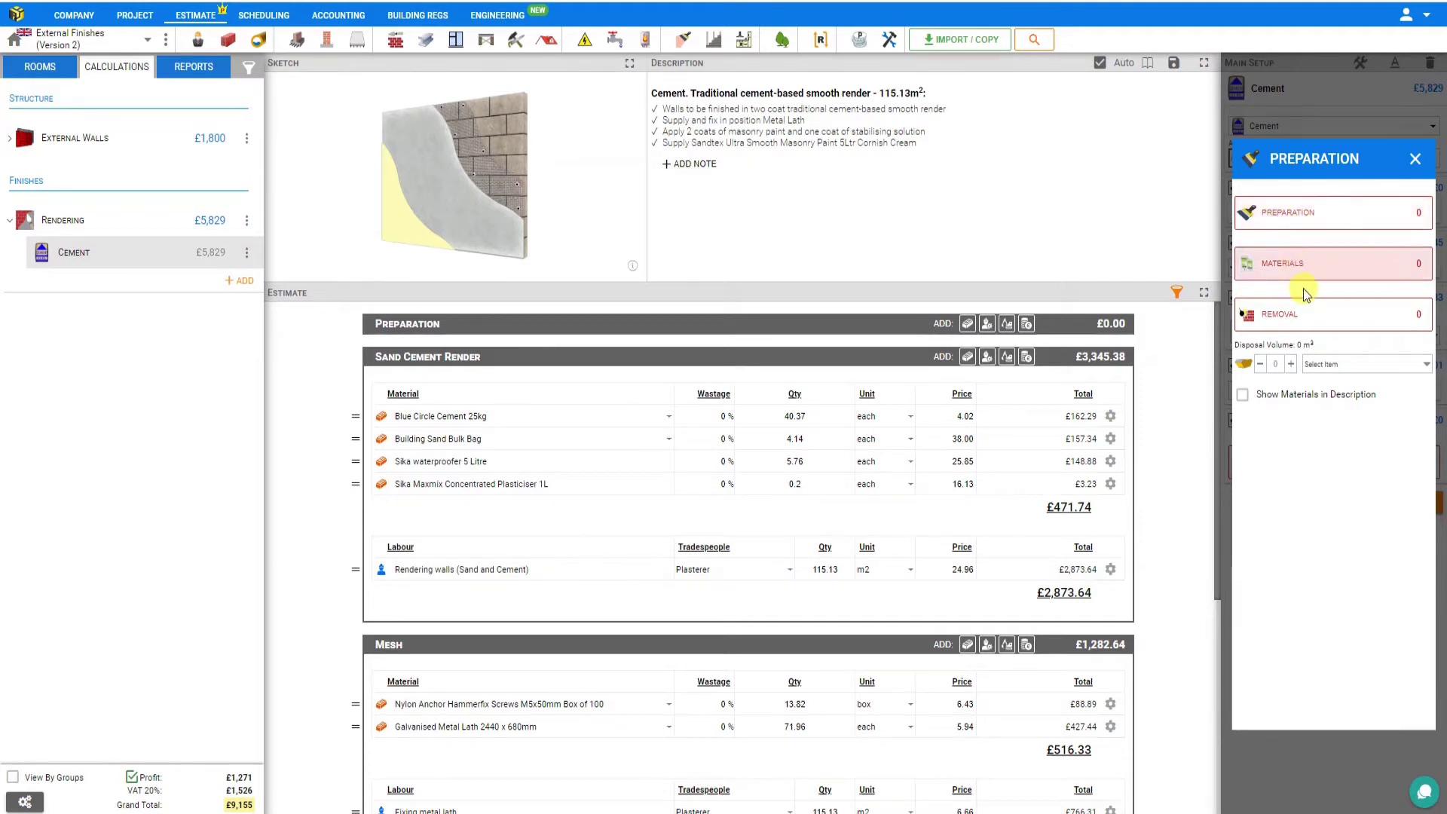
pyautogui.click(1302, 218)
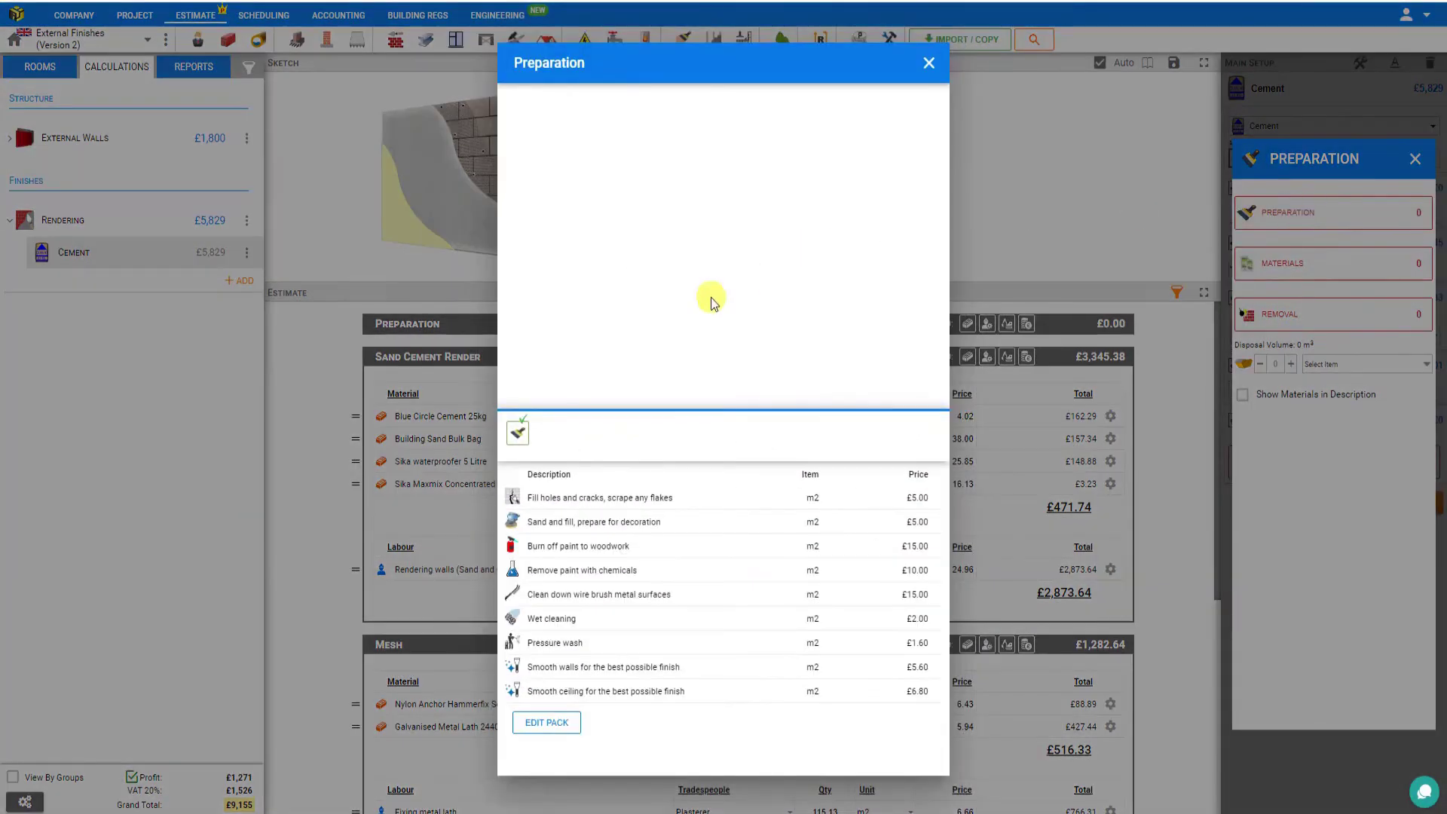
# Add "Fill holes and cracks, scrape any flakes" at 3 m² and "Pressure wash" at 115 m² to the preparation
pyautogui.click(569, 501)
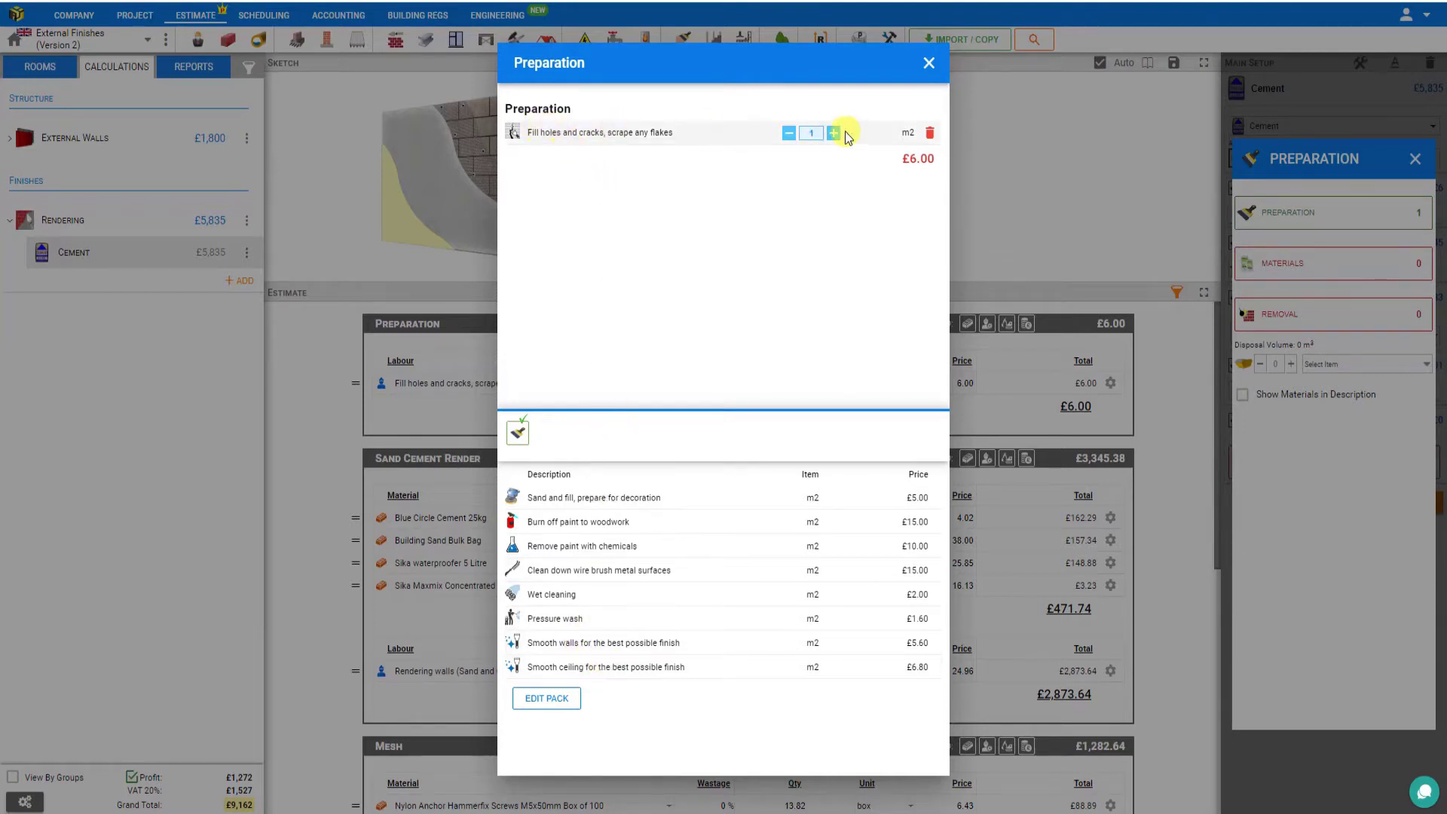
pyautogui.click(811, 132)
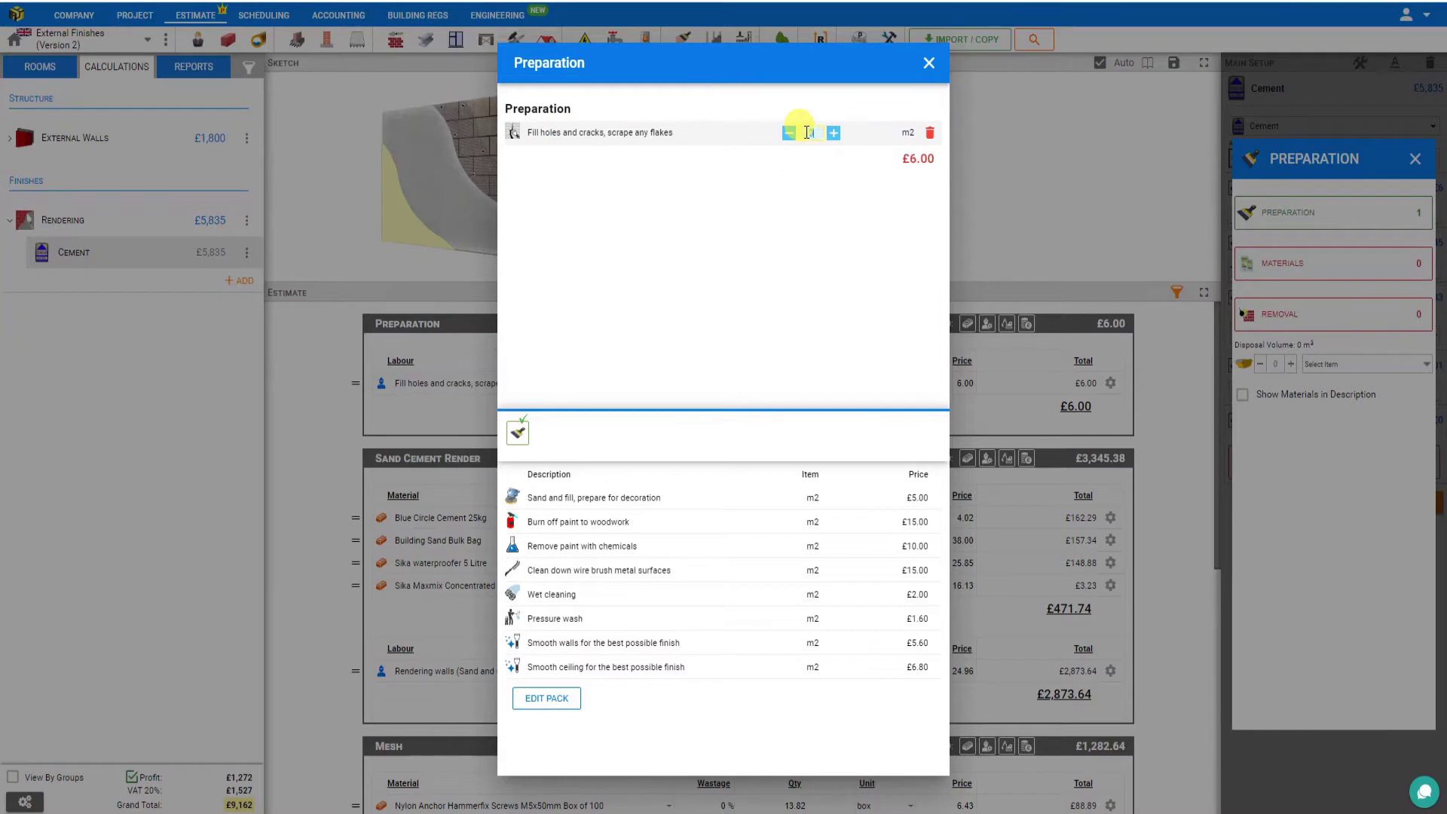
pyautogui.write('3')
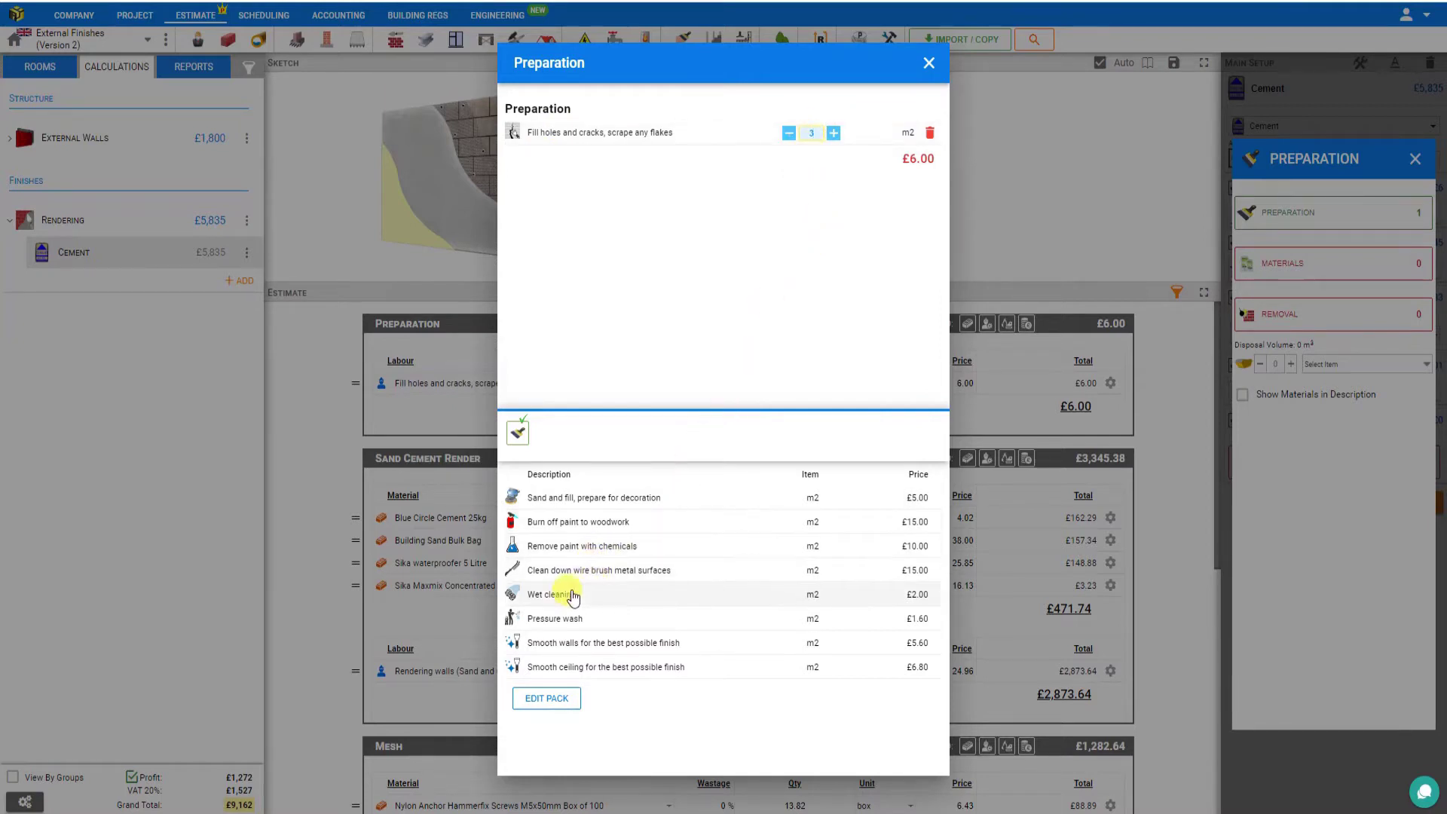
pyautogui.click(569, 618)
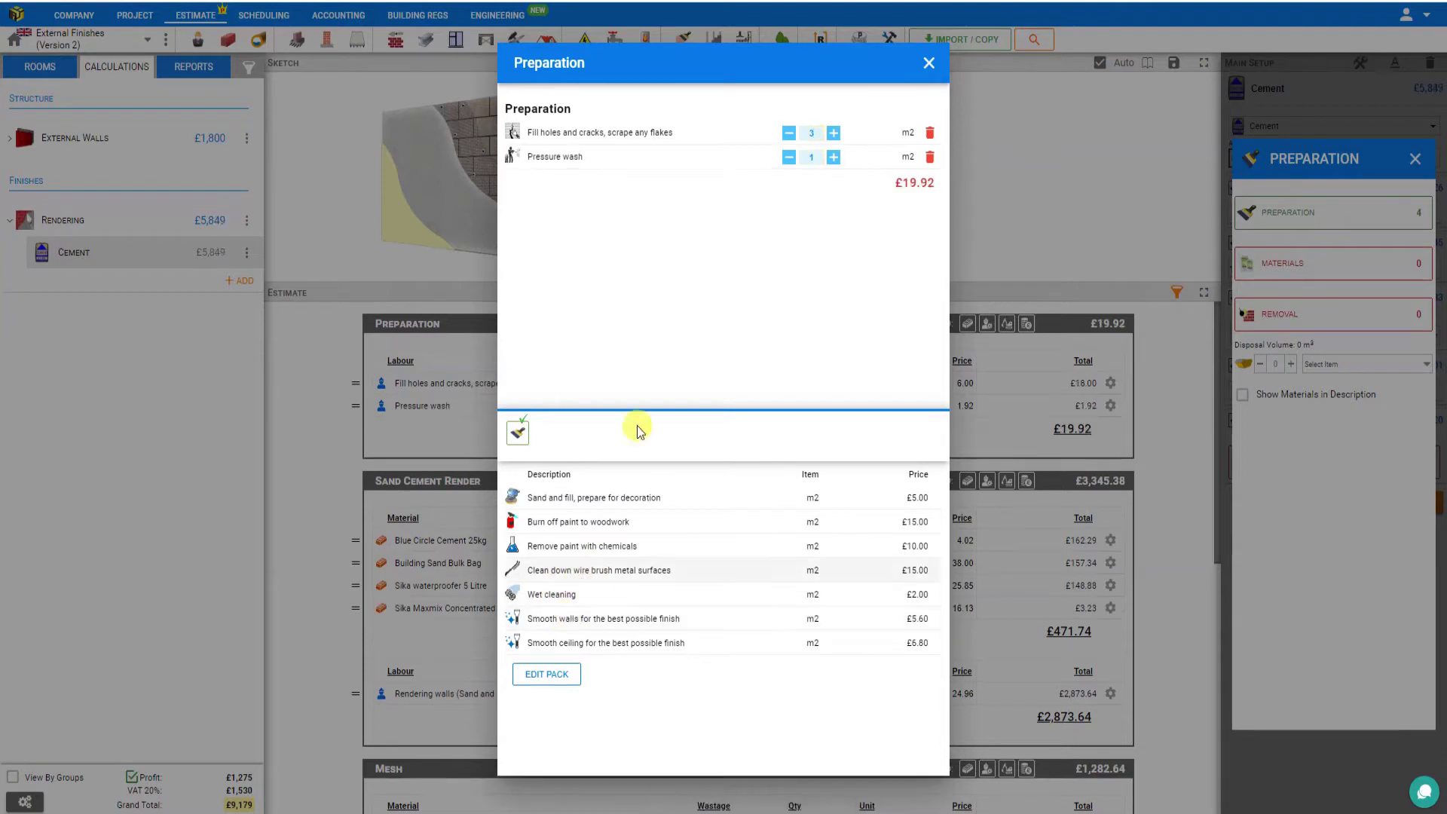
pyautogui.click(816, 157)
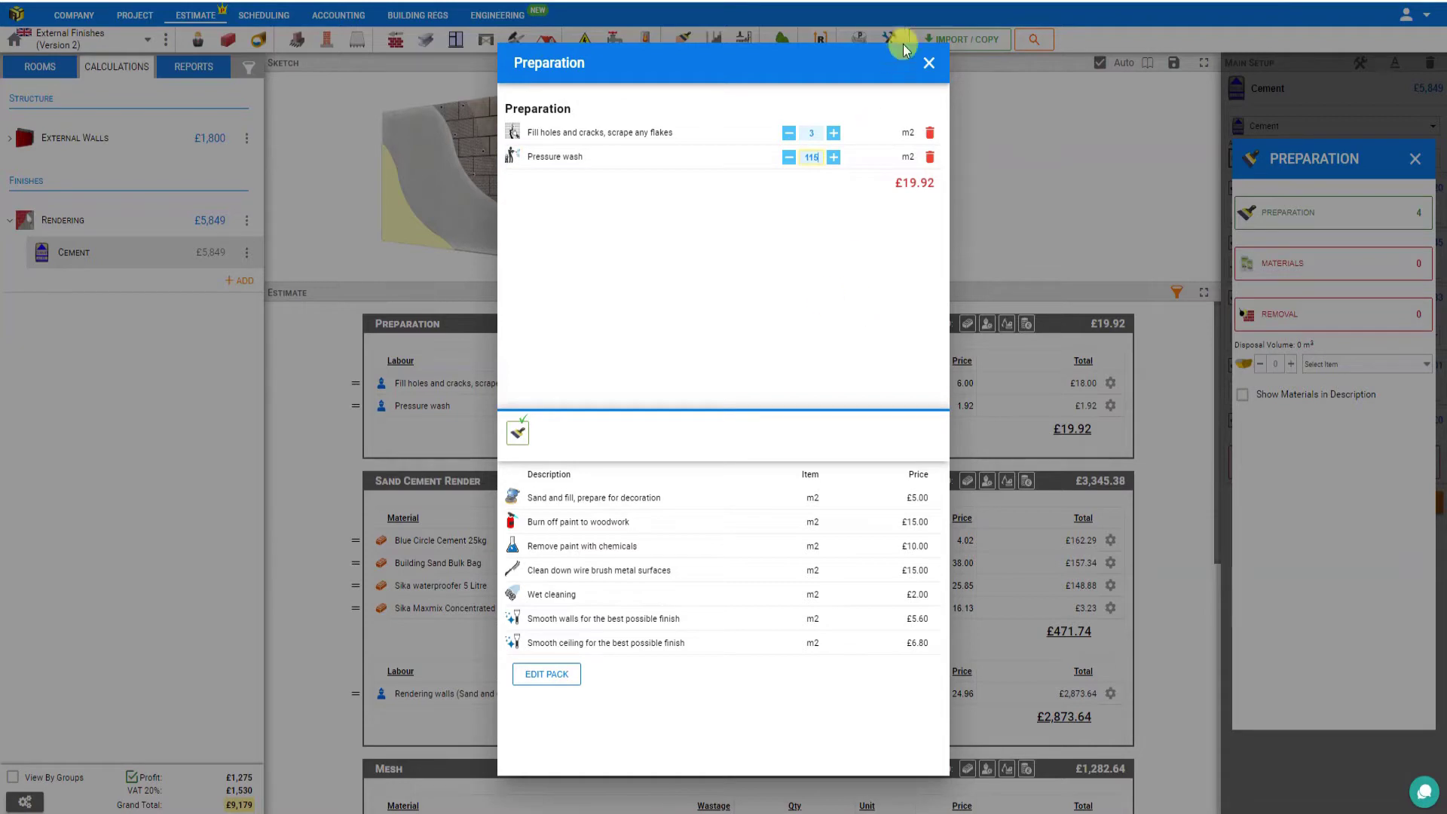
pyautogui.click(926, 59)
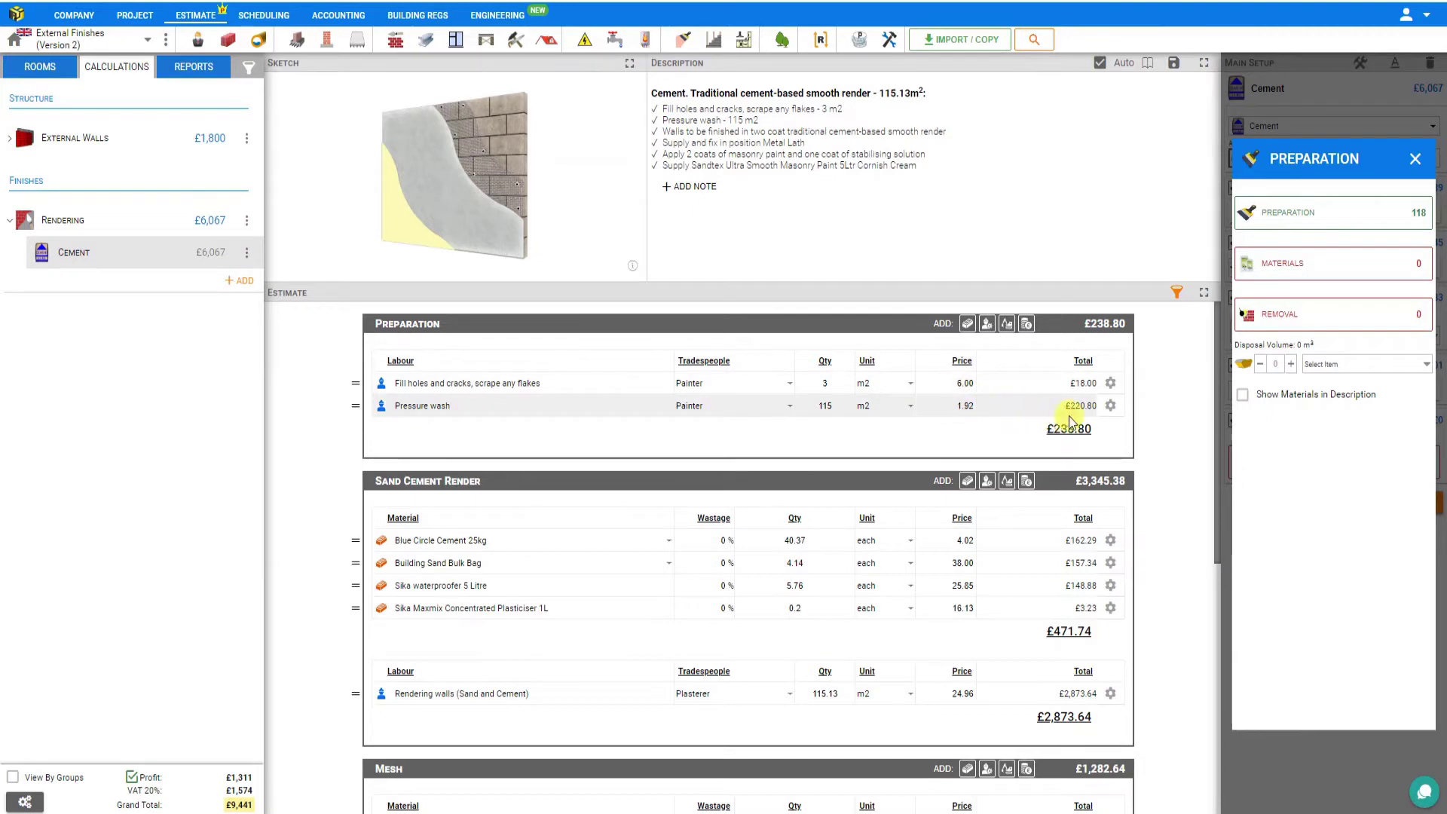
# Add the Poly Backed Dust Sheet 3.6m x 3.6m and Cotton Twill Poly Backed Dust Sheet 3.6m x 3.6m to the preparation materials
pyautogui.click(1323, 265)
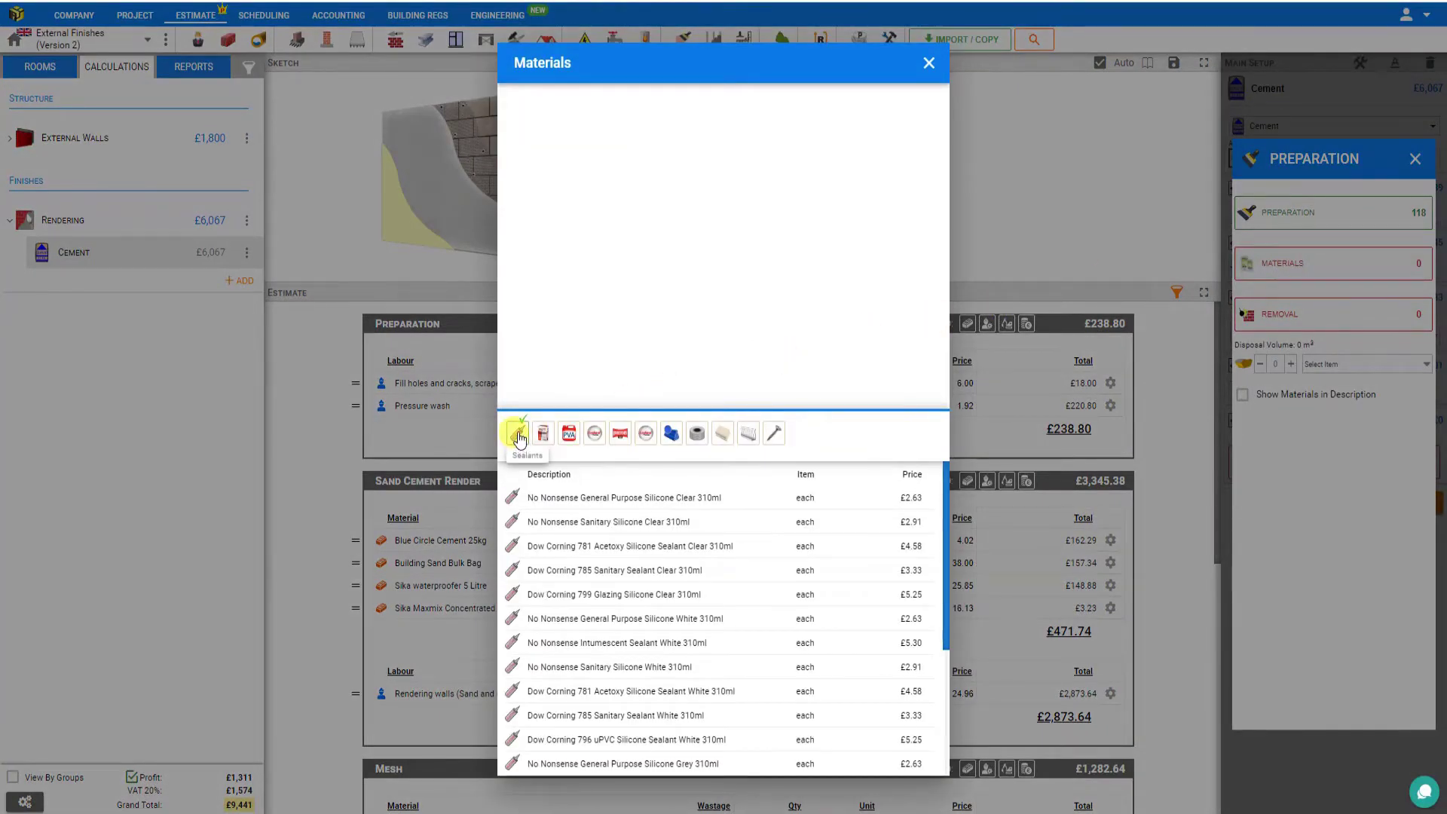
pyautogui.click(546, 435)
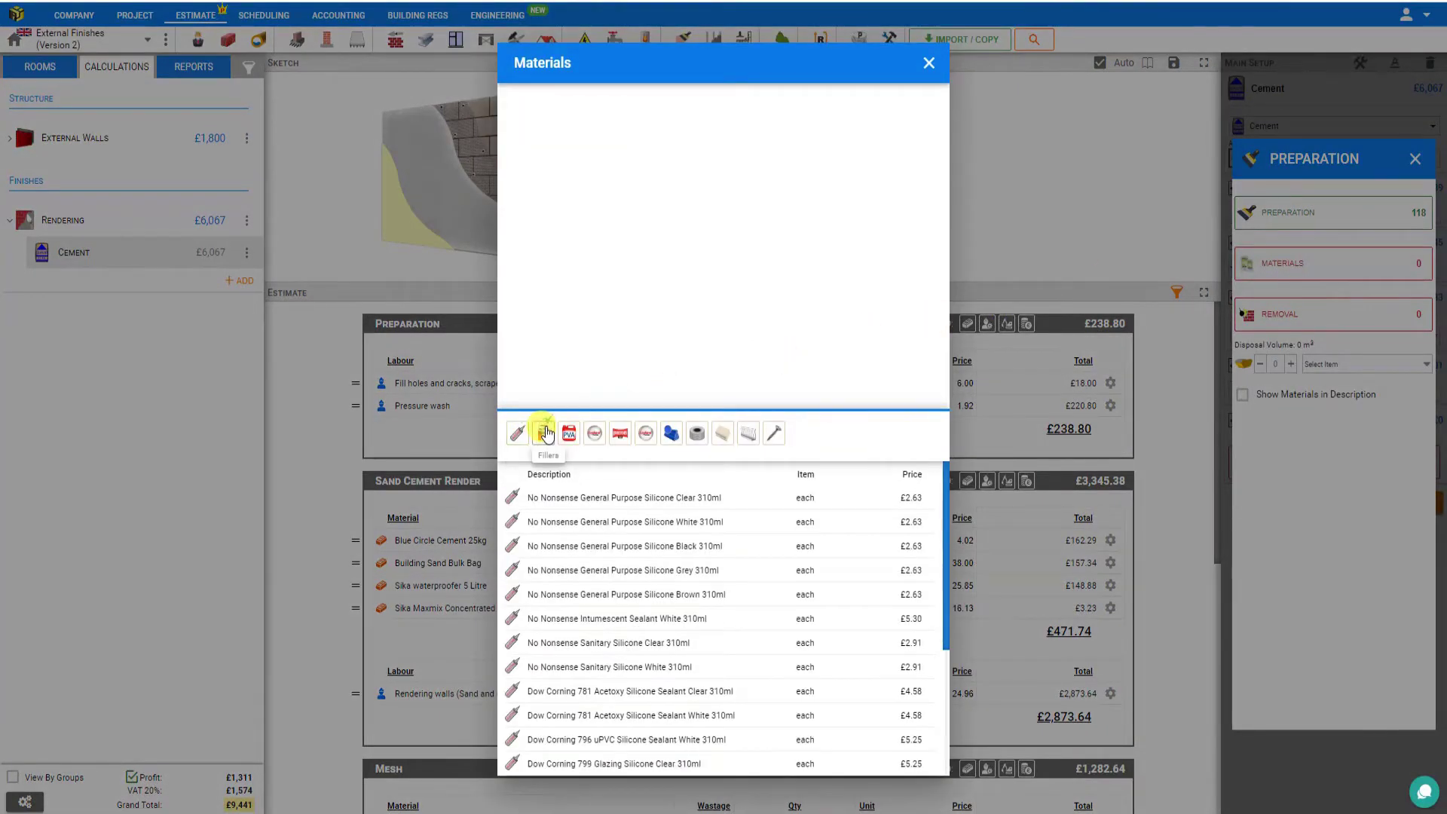
pyautogui.click(572, 435)
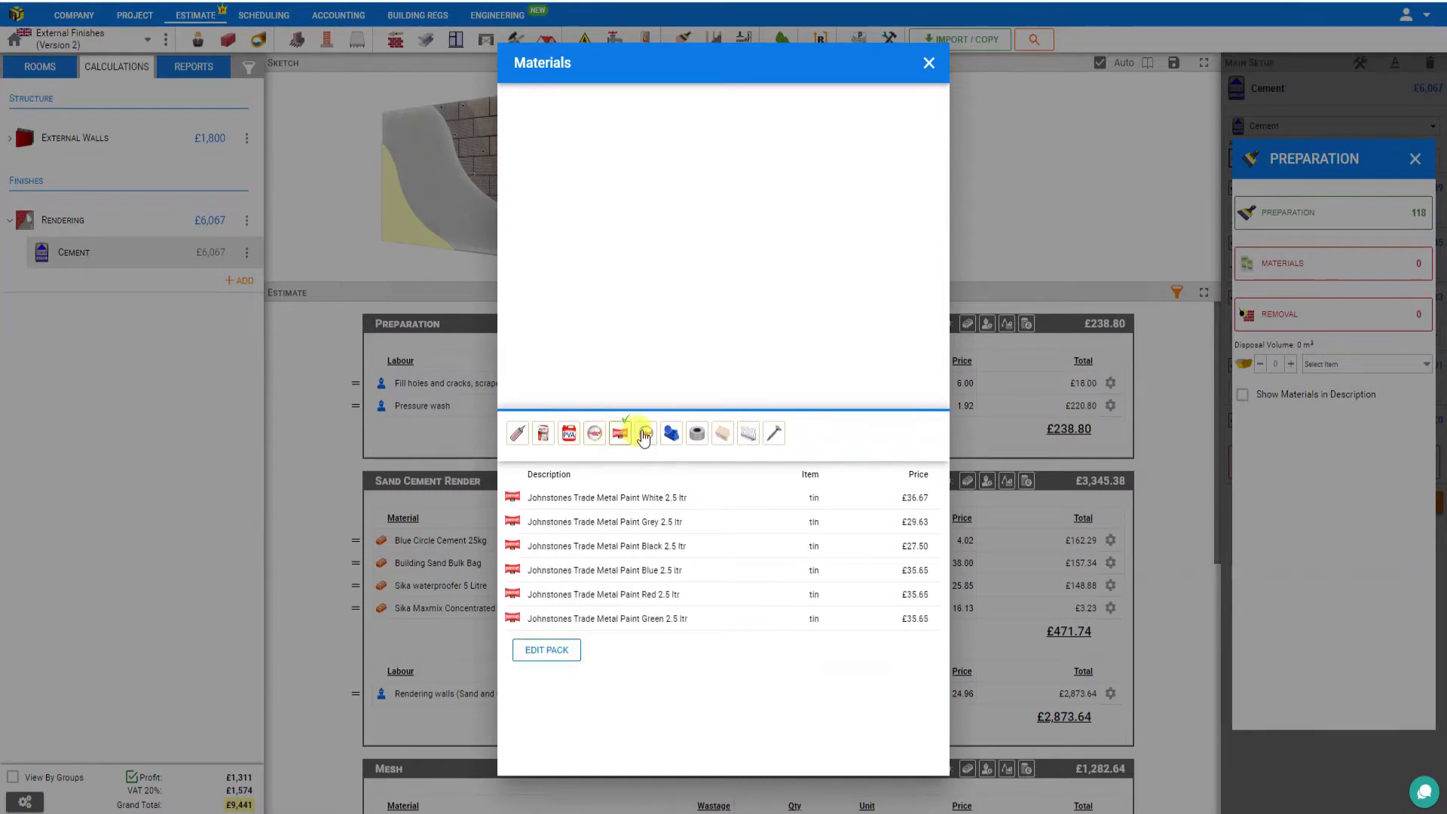
pyautogui.click(646, 435)
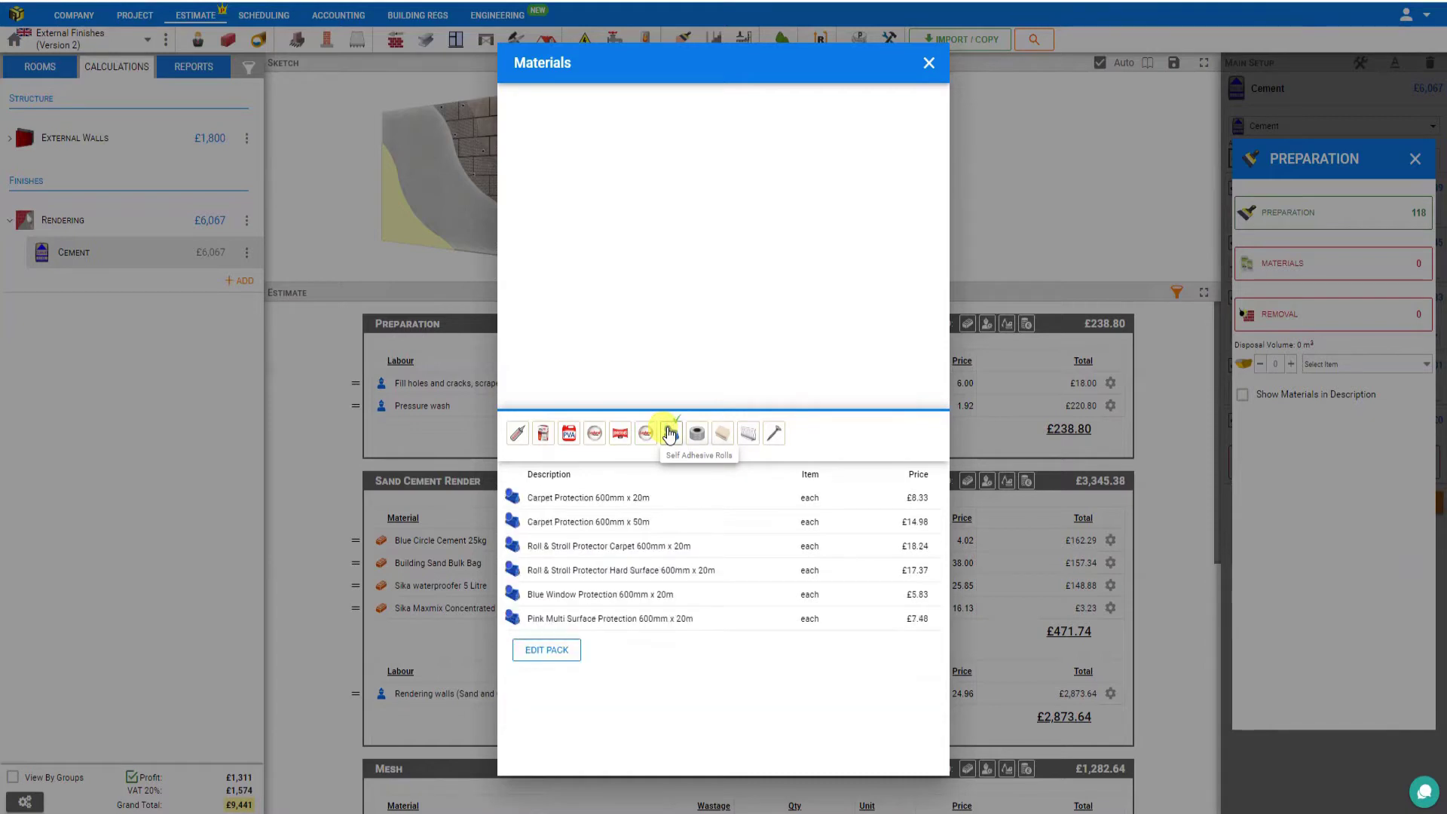
pyautogui.click(698, 435)
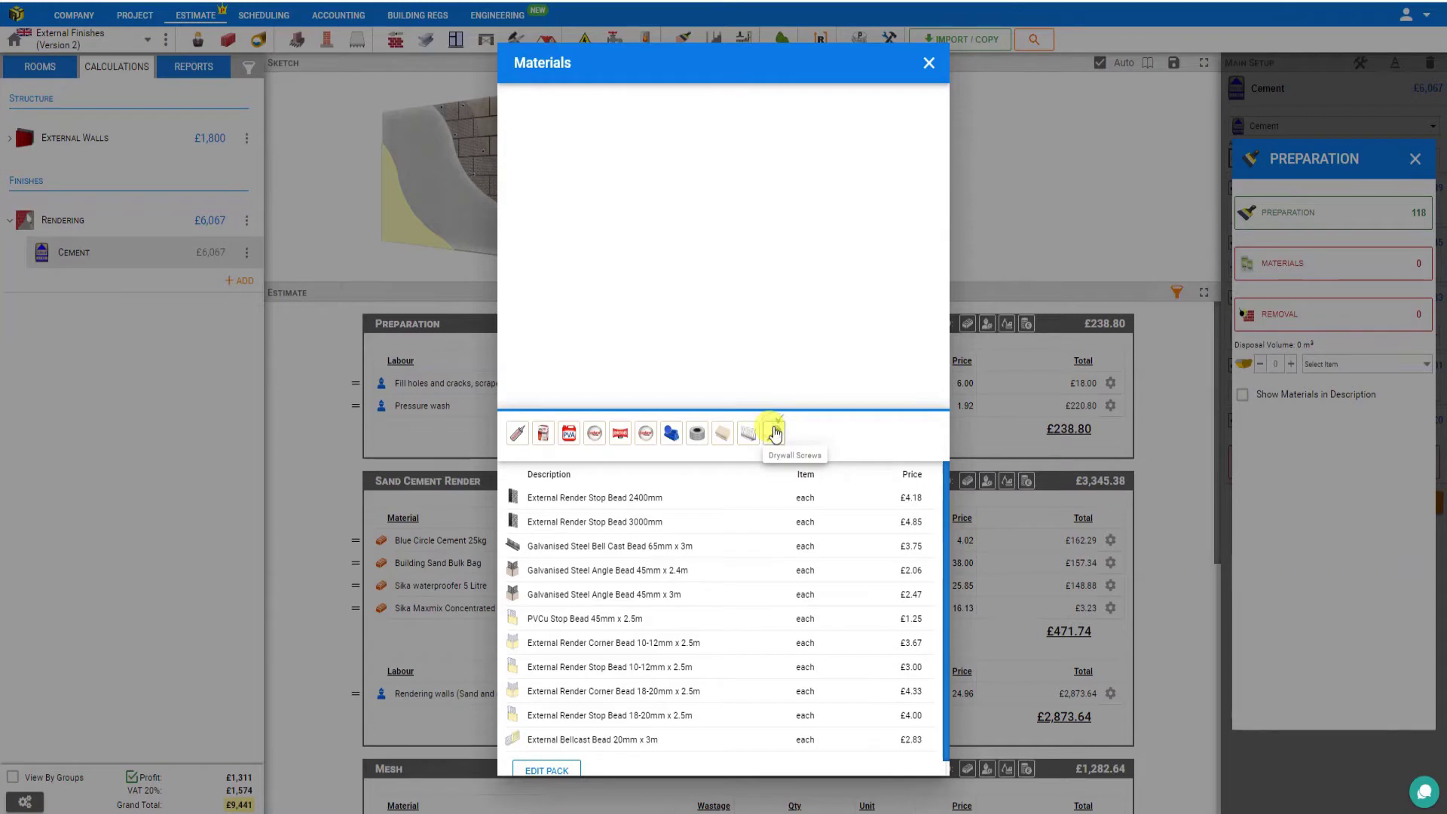
pyautogui.click(721, 434)
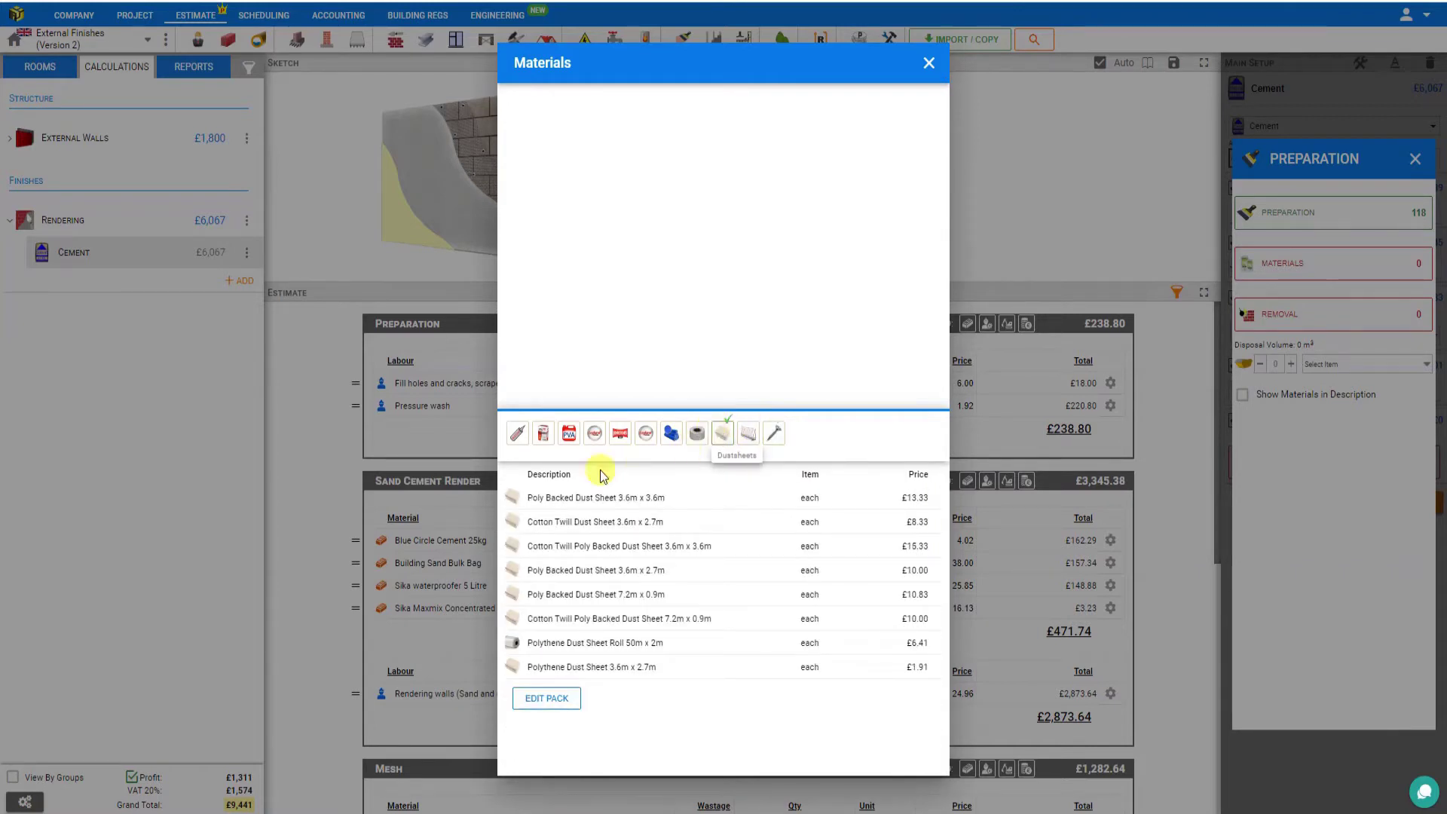
pyautogui.click(545, 499)
pyautogui.click(549, 520)
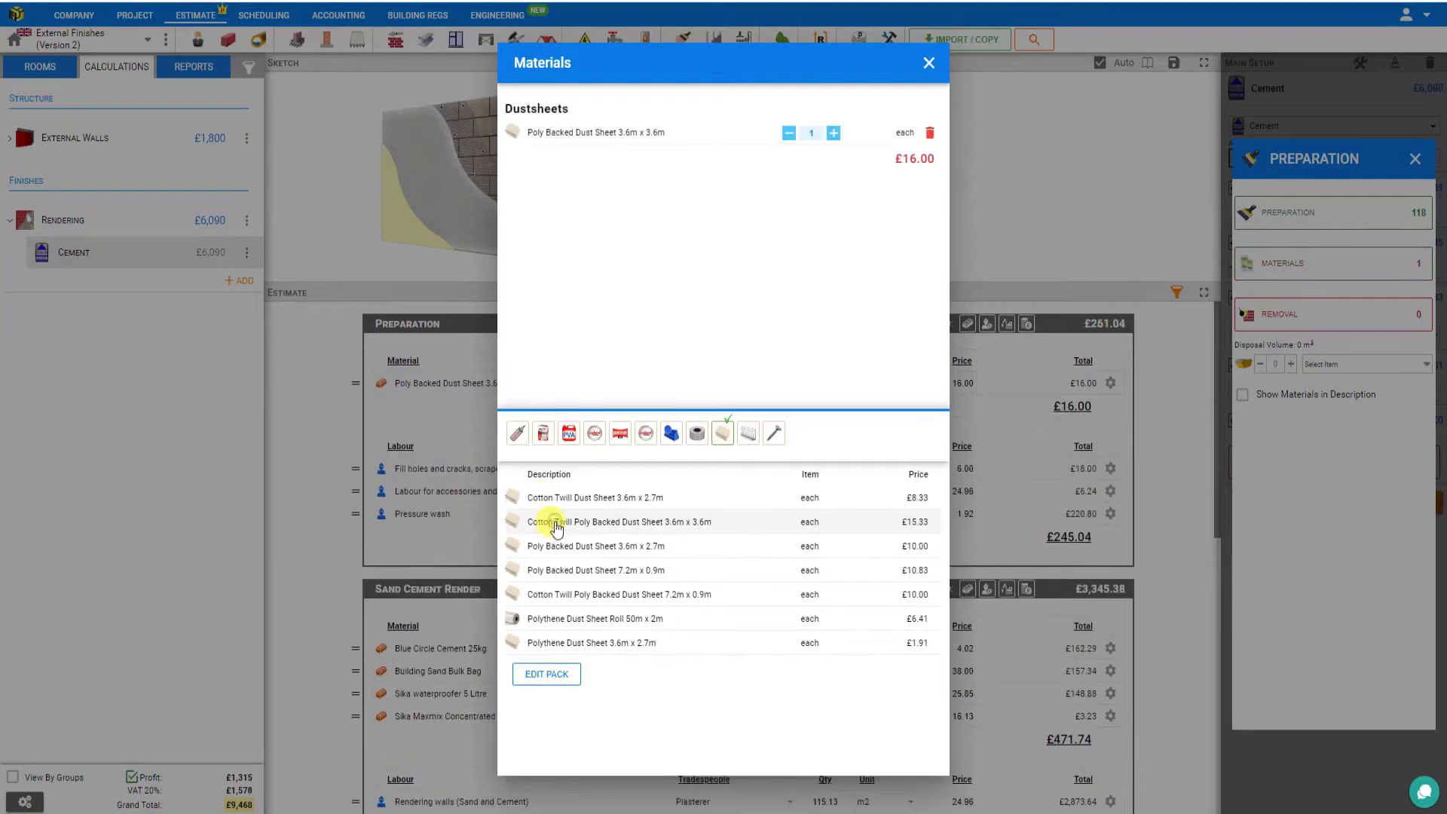
pyautogui.click(929, 62)
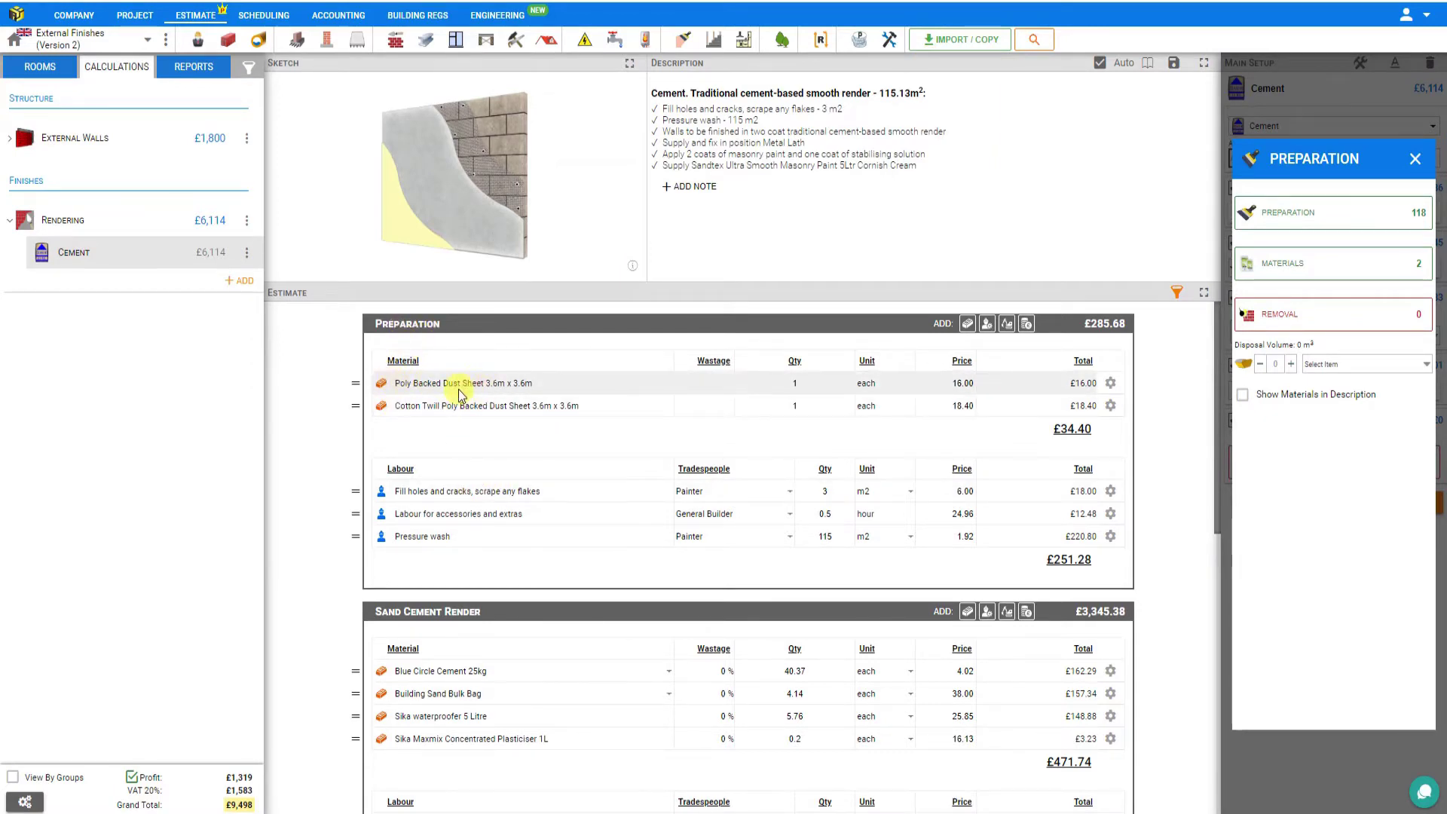
# Set the quantity of both dust sheets in the Preparation estimate to 3 each
pyautogui.click(811, 390)
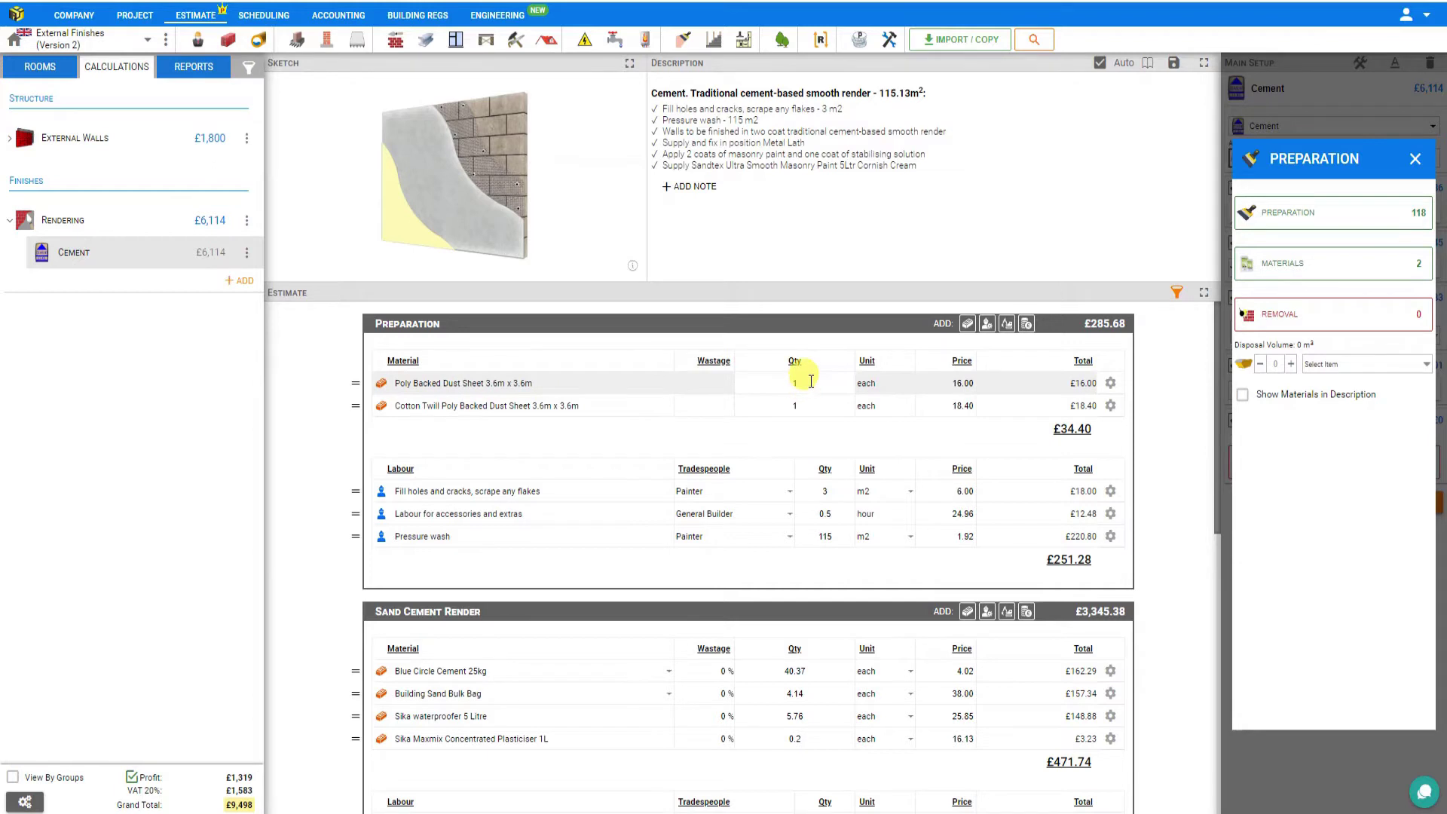
pyautogui.moveTo(810, 381); pyautogui.dragTo(777, 381)
pyautogui.press('BackSpace')
pyautogui.write('3')
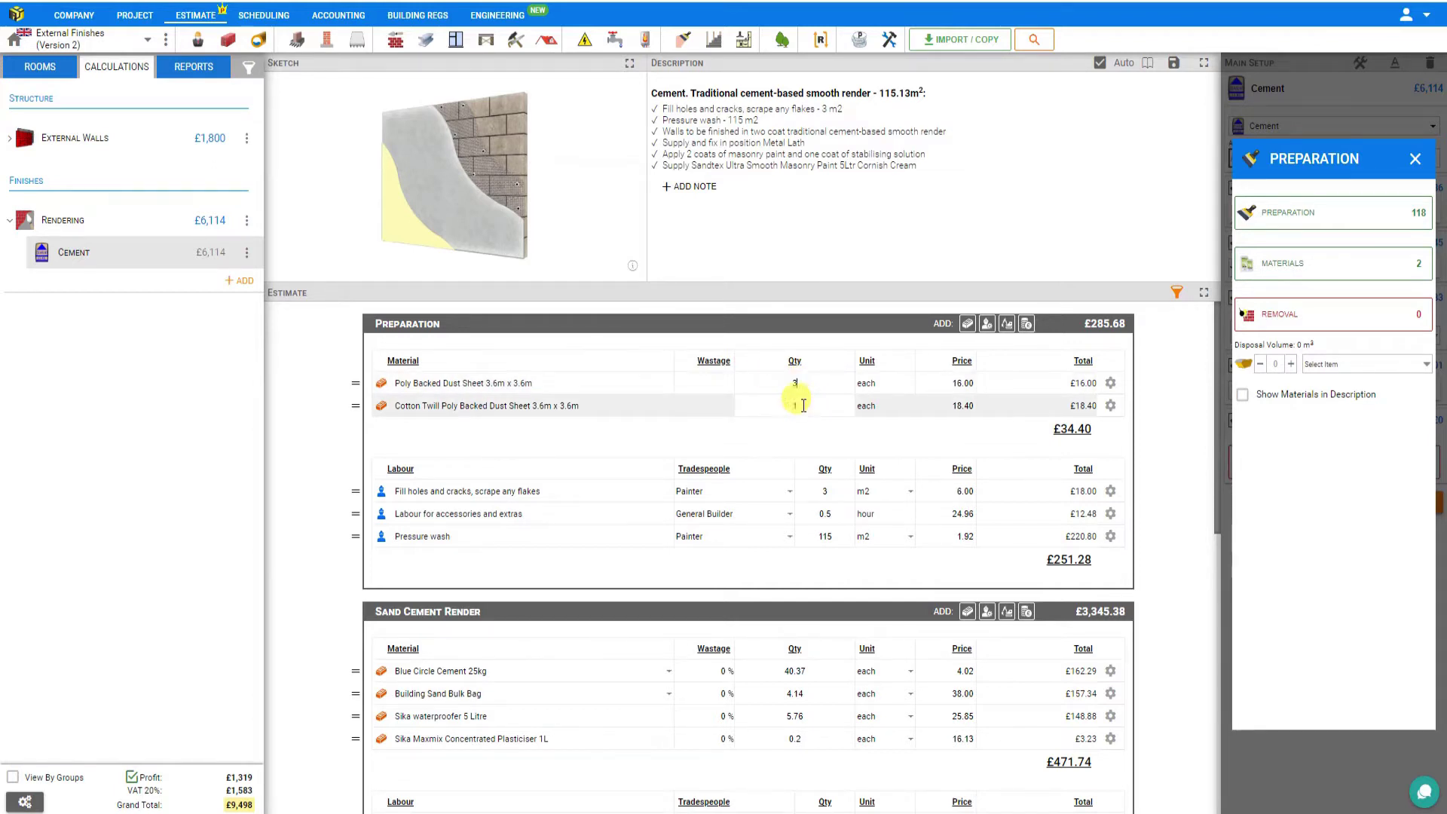
pyautogui.doubleClick(799, 405)
pyautogui.write('3')
pyautogui.click(791, 429)
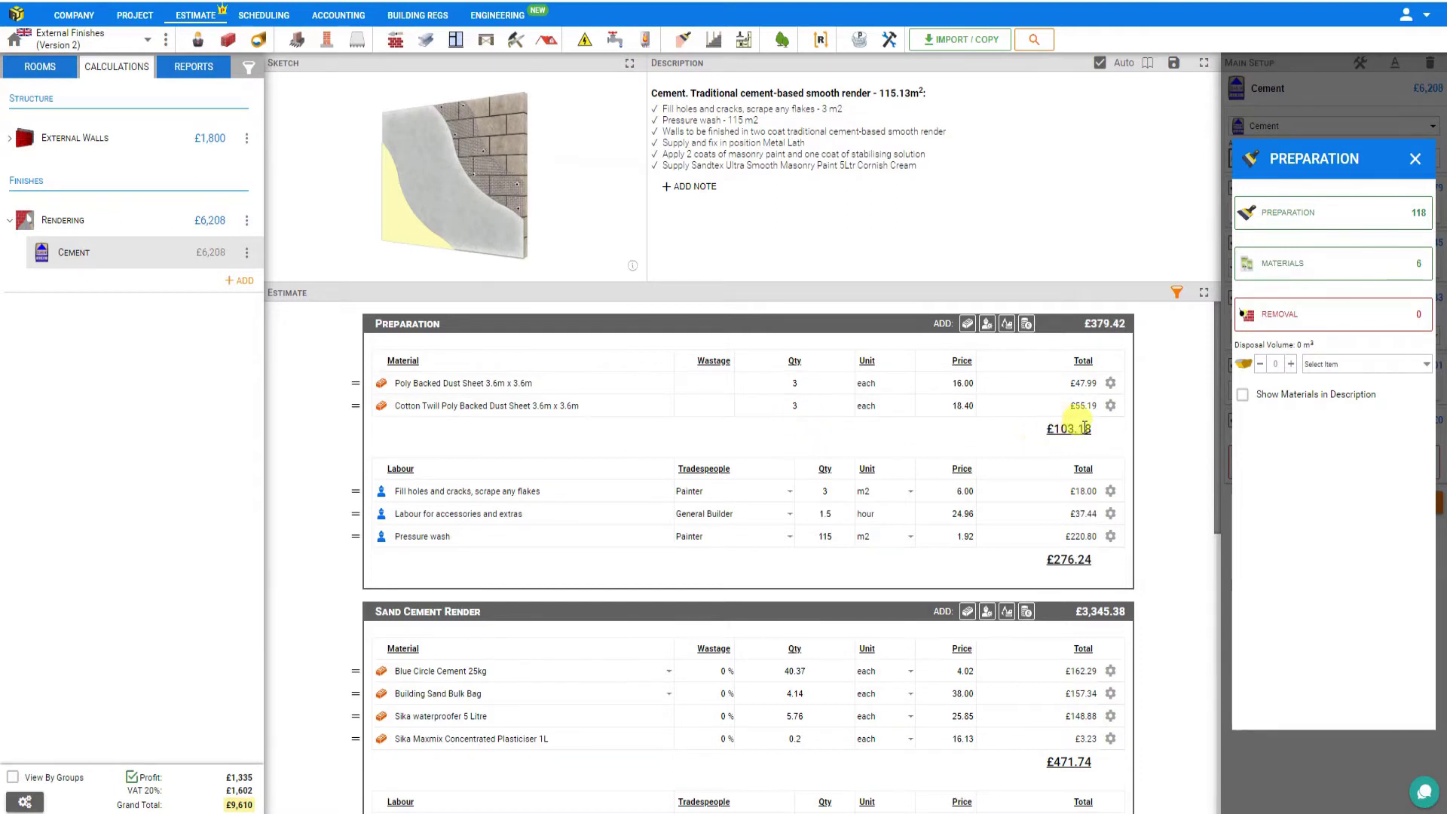
# Examine the removal tasks offered for the preparation, covering ceilings, concrete, plumbing and heating, roofs, floor finishes, walls and chimneys, and outbuildings
pyautogui.click(1319, 316)
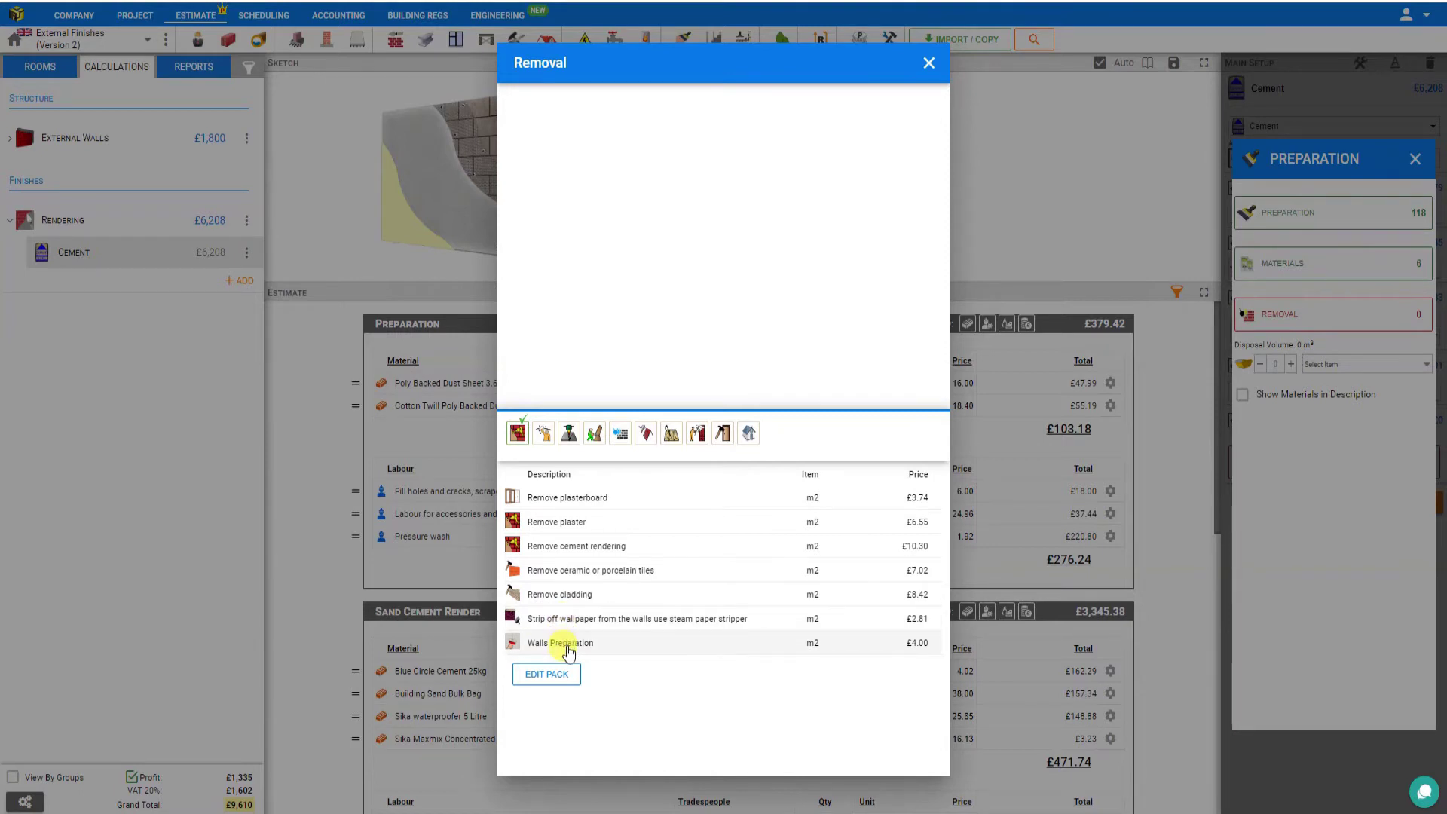
pyautogui.click(544, 439)
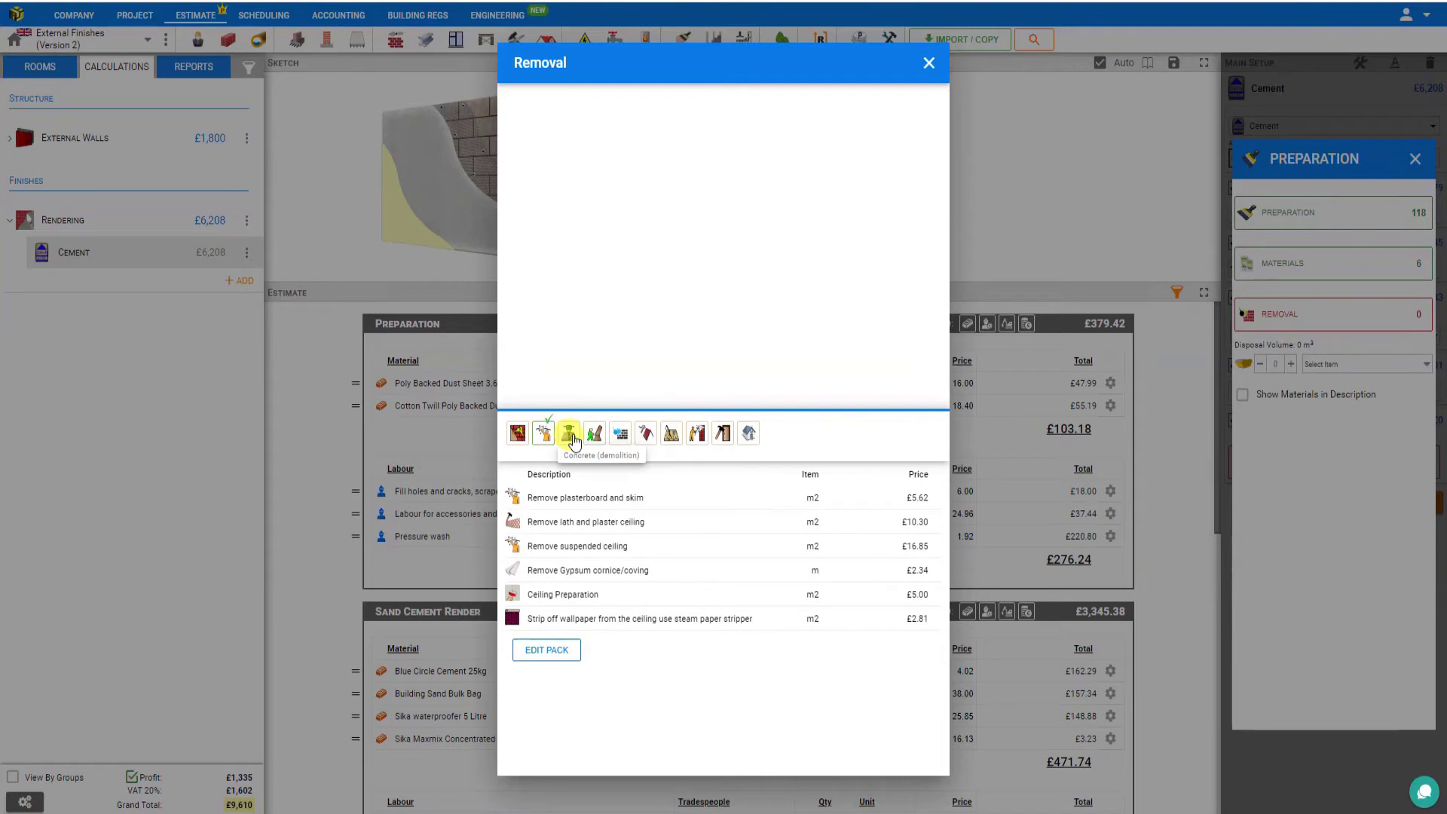
pyautogui.click(570, 435)
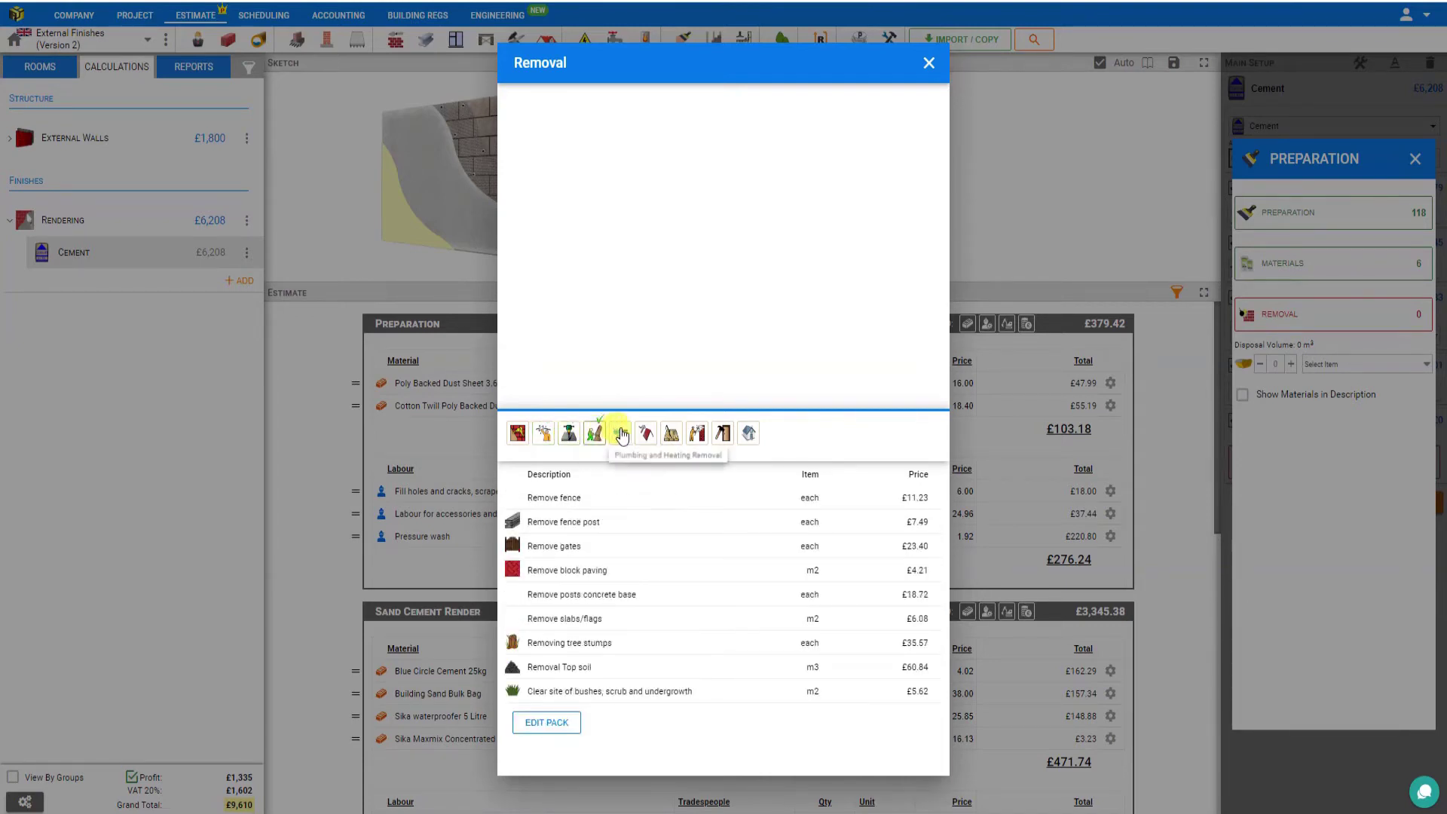
pyautogui.click(621, 434)
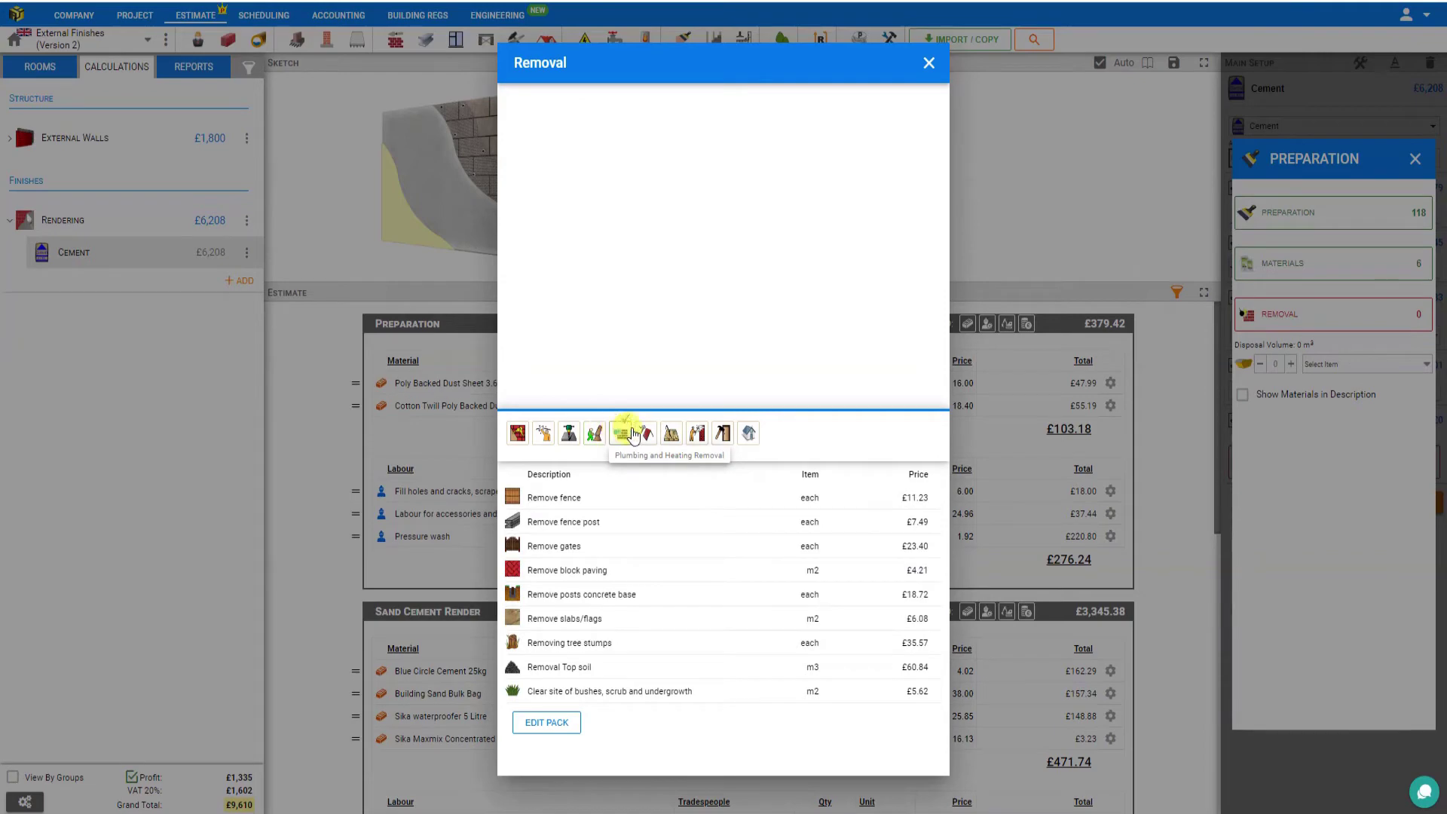
pyautogui.click(646, 436)
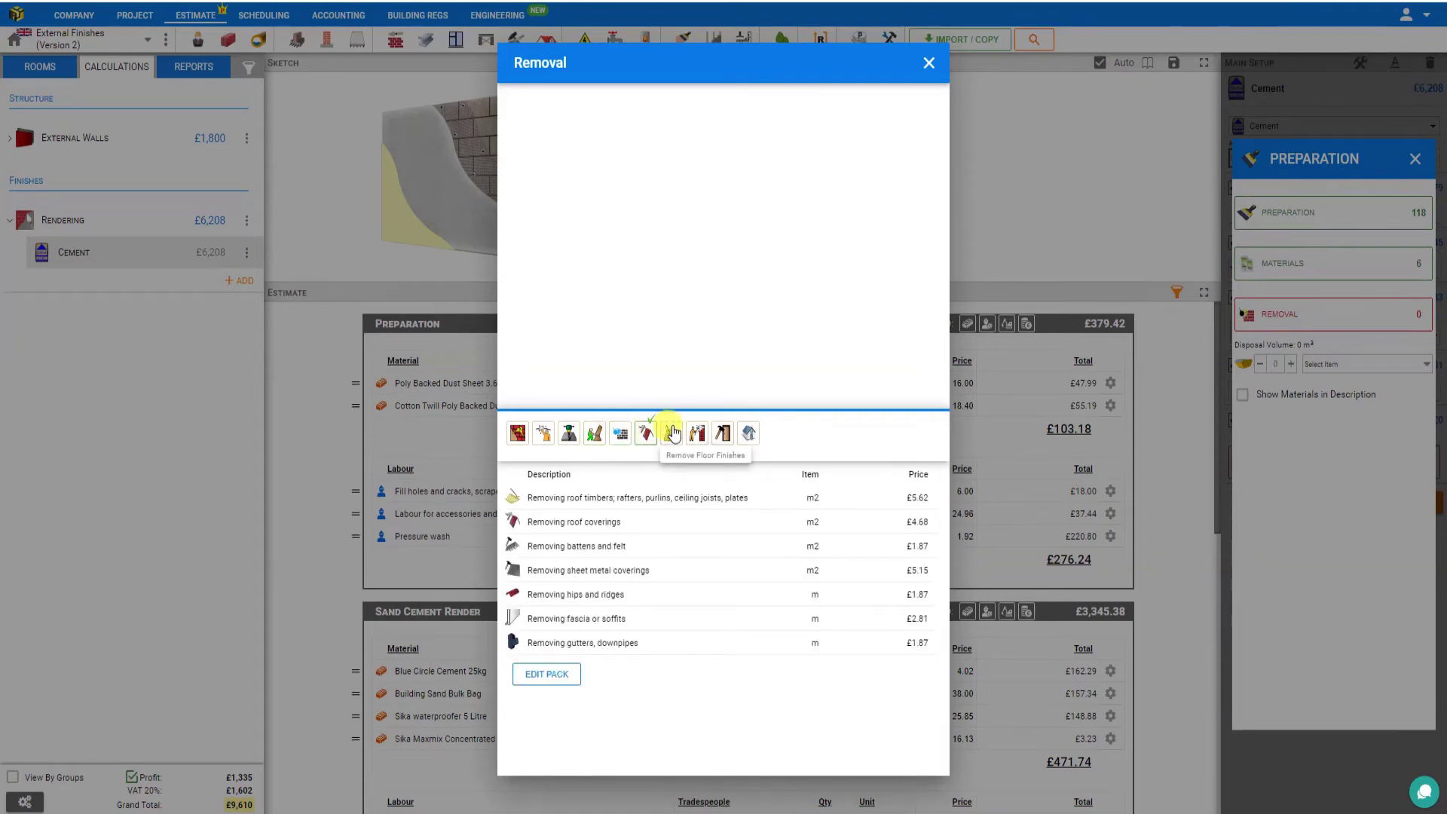
pyautogui.click(672, 433)
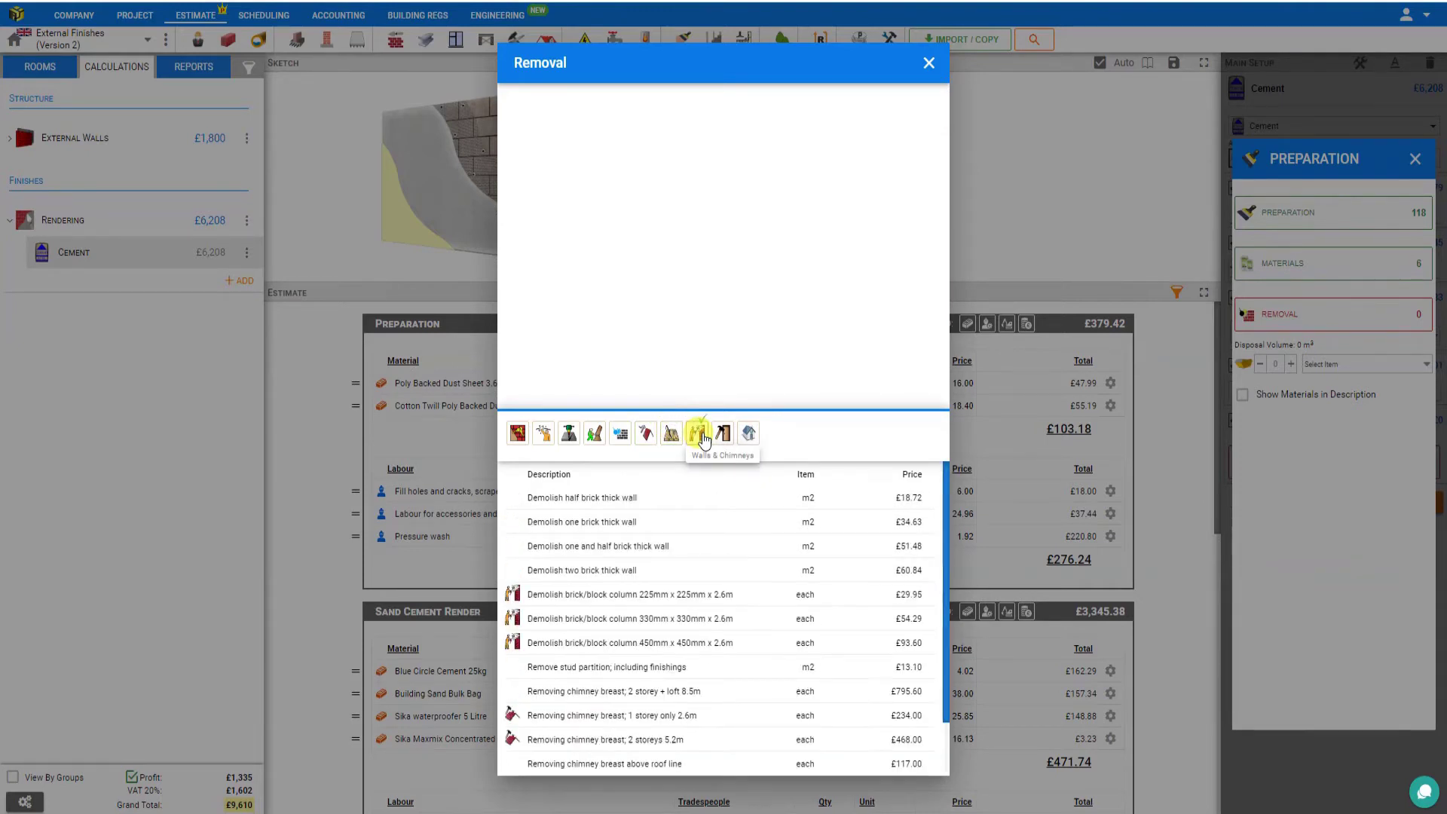
pyautogui.click(725, 434)
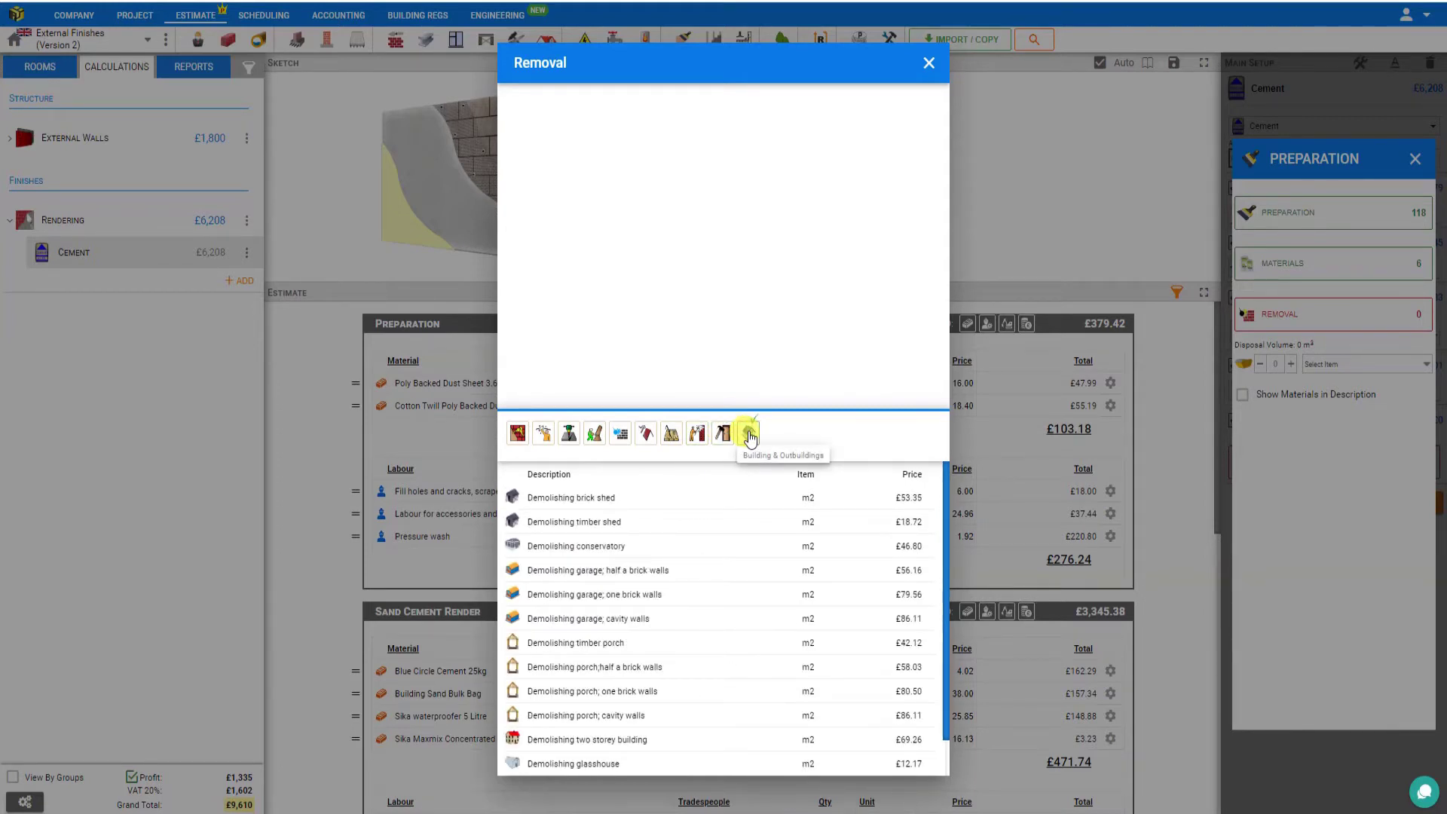
# Add the wall finishes removal tasks "Remove cement rendering" at 72 m² and "Walls Preparation" at 115 m²
pyautogui.click(518, 433)
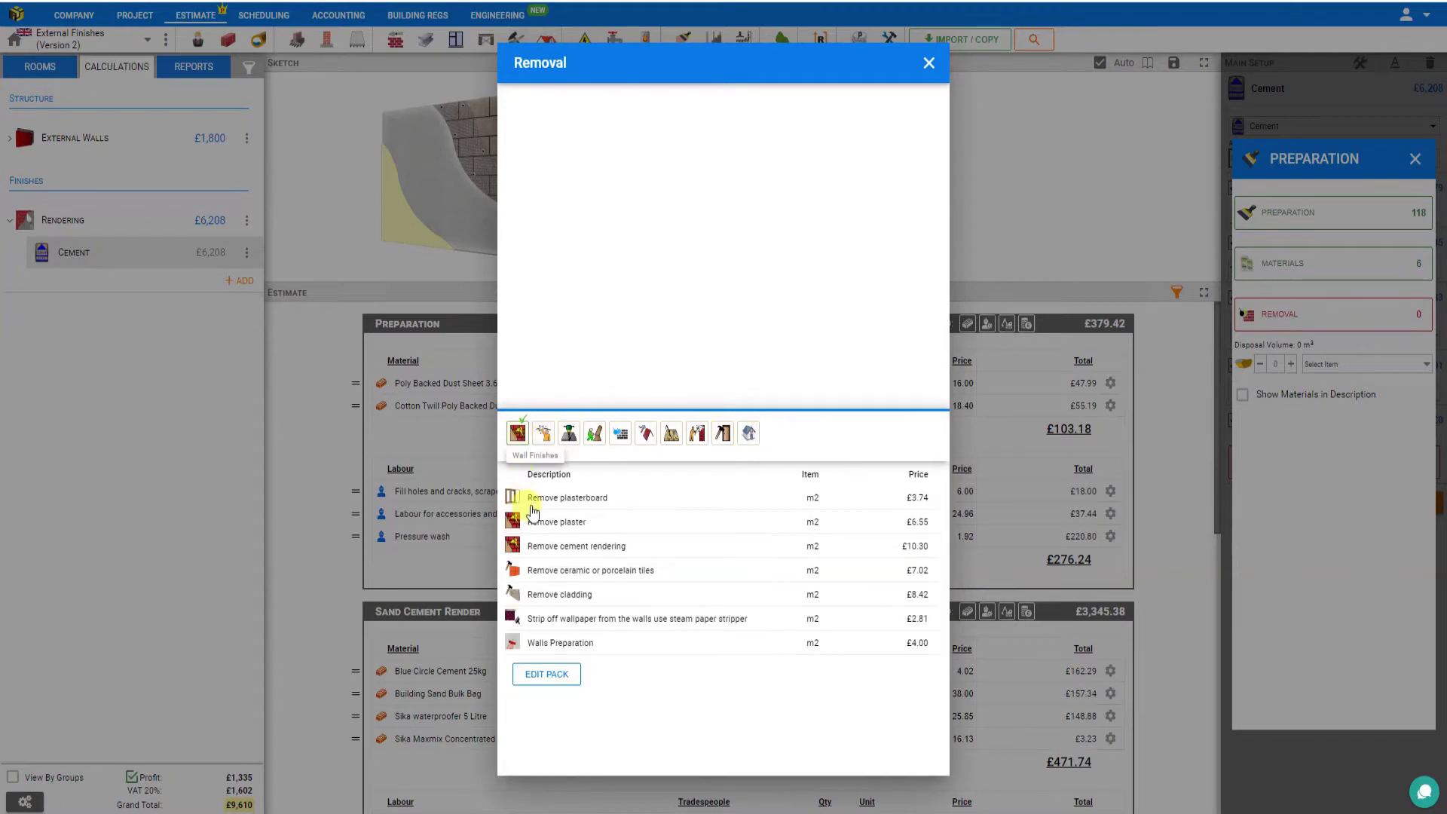
pyautogui.click(535, 548)
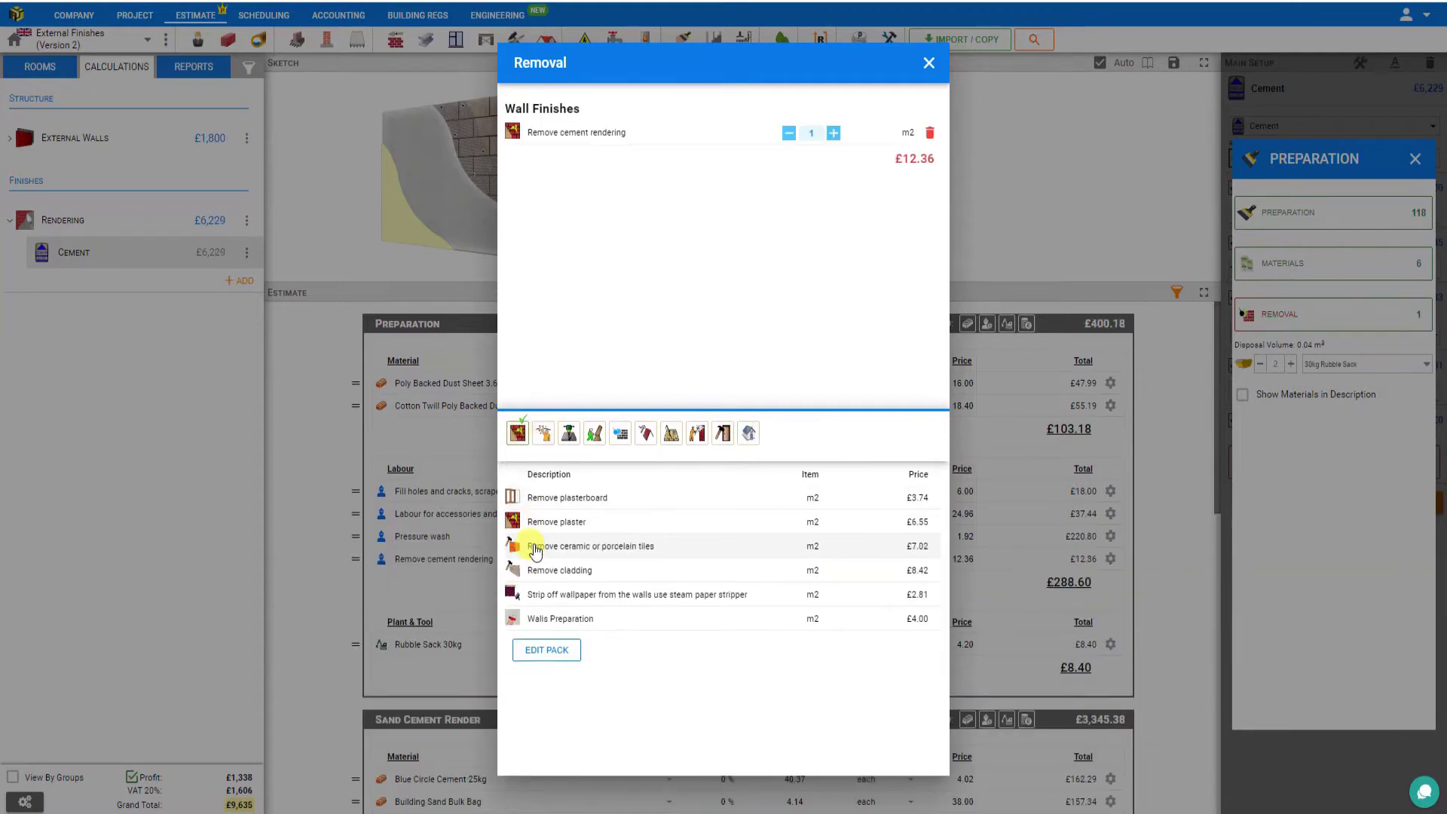
pyautogui.click(540, 618)
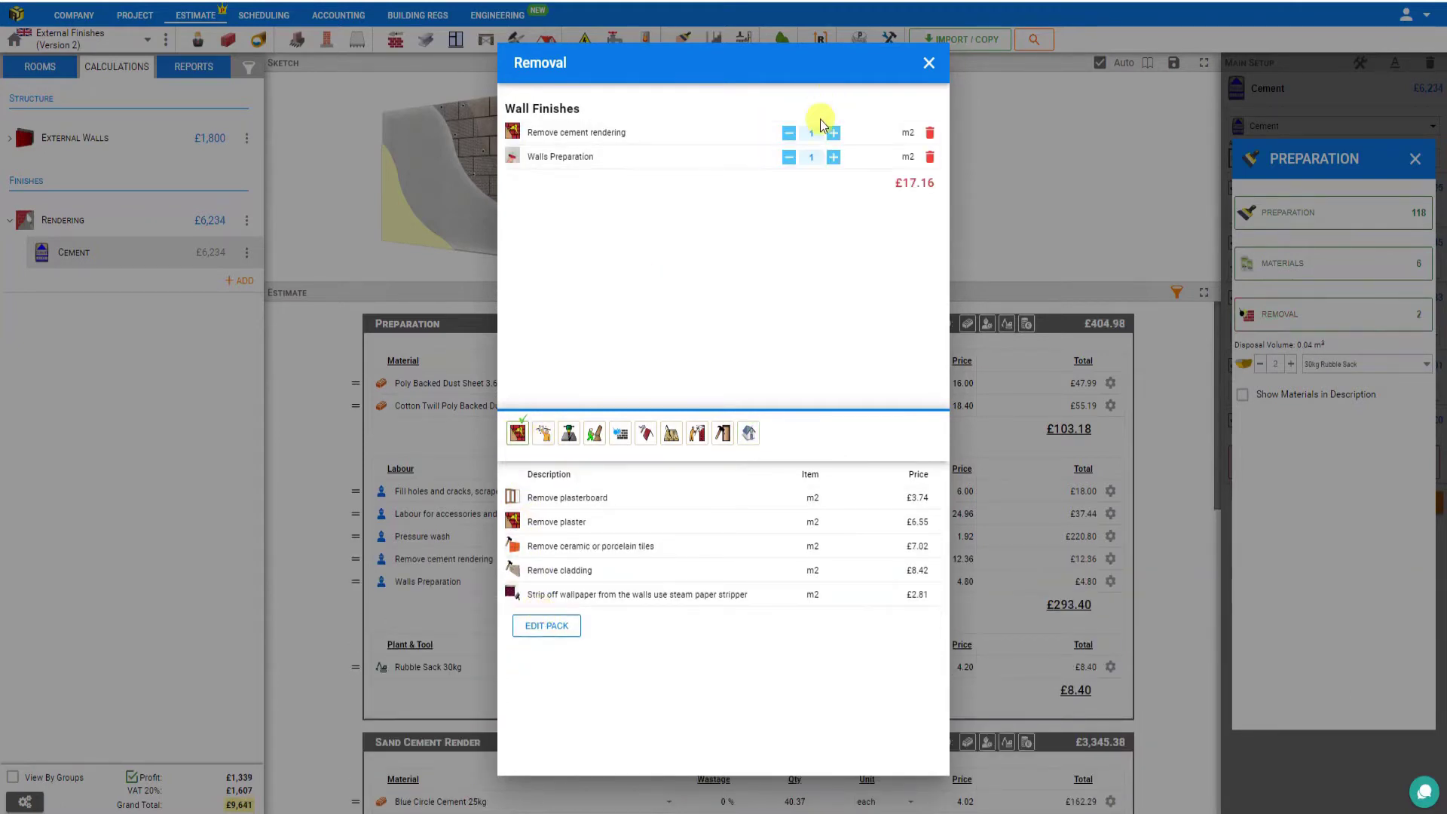
pyautogui.click(802, 133)
pyautogui.write('72')
pyautogui.click(816, 158)
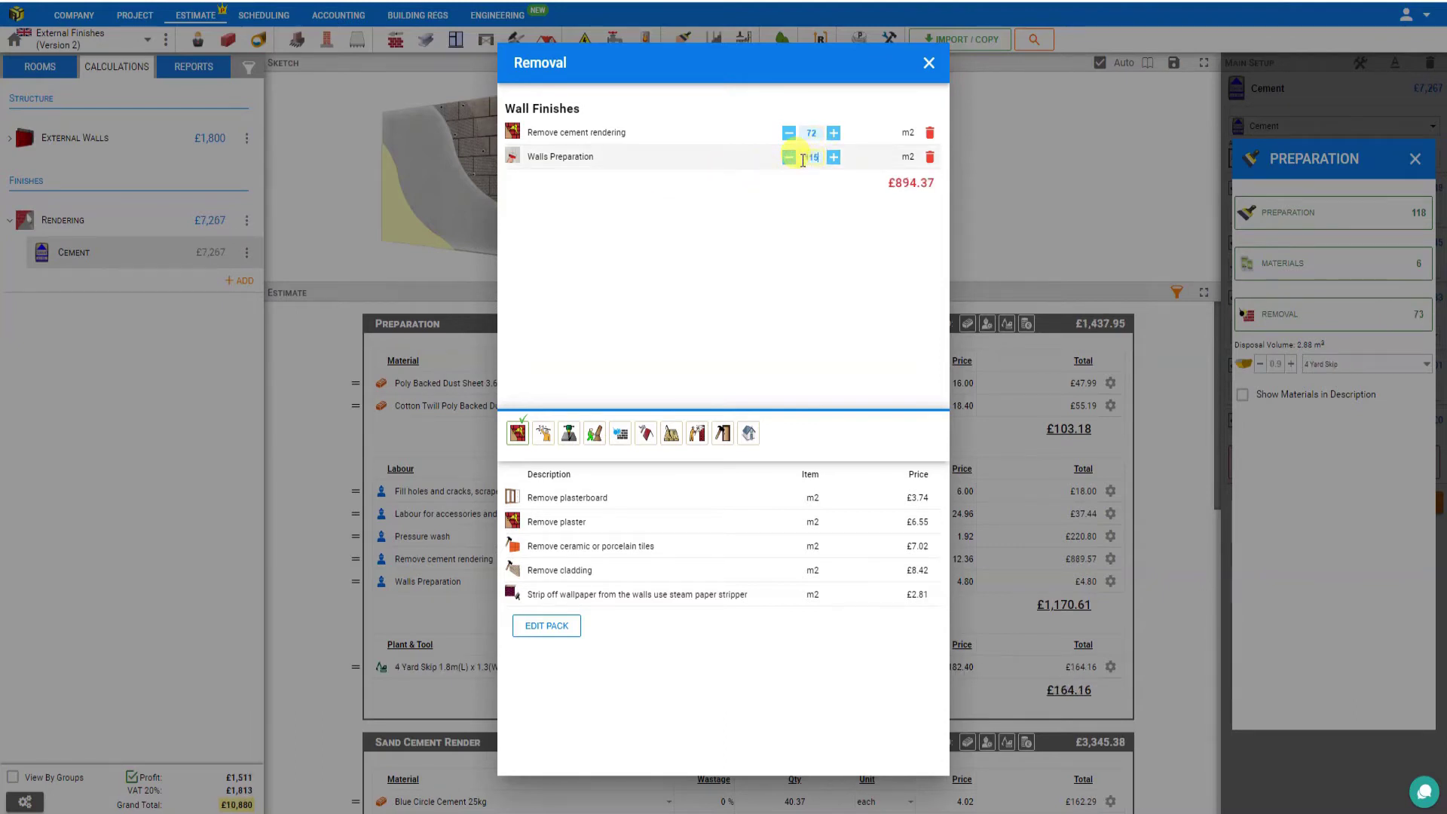
pyautogui.write('15')
pyautogui.click(806, 224)
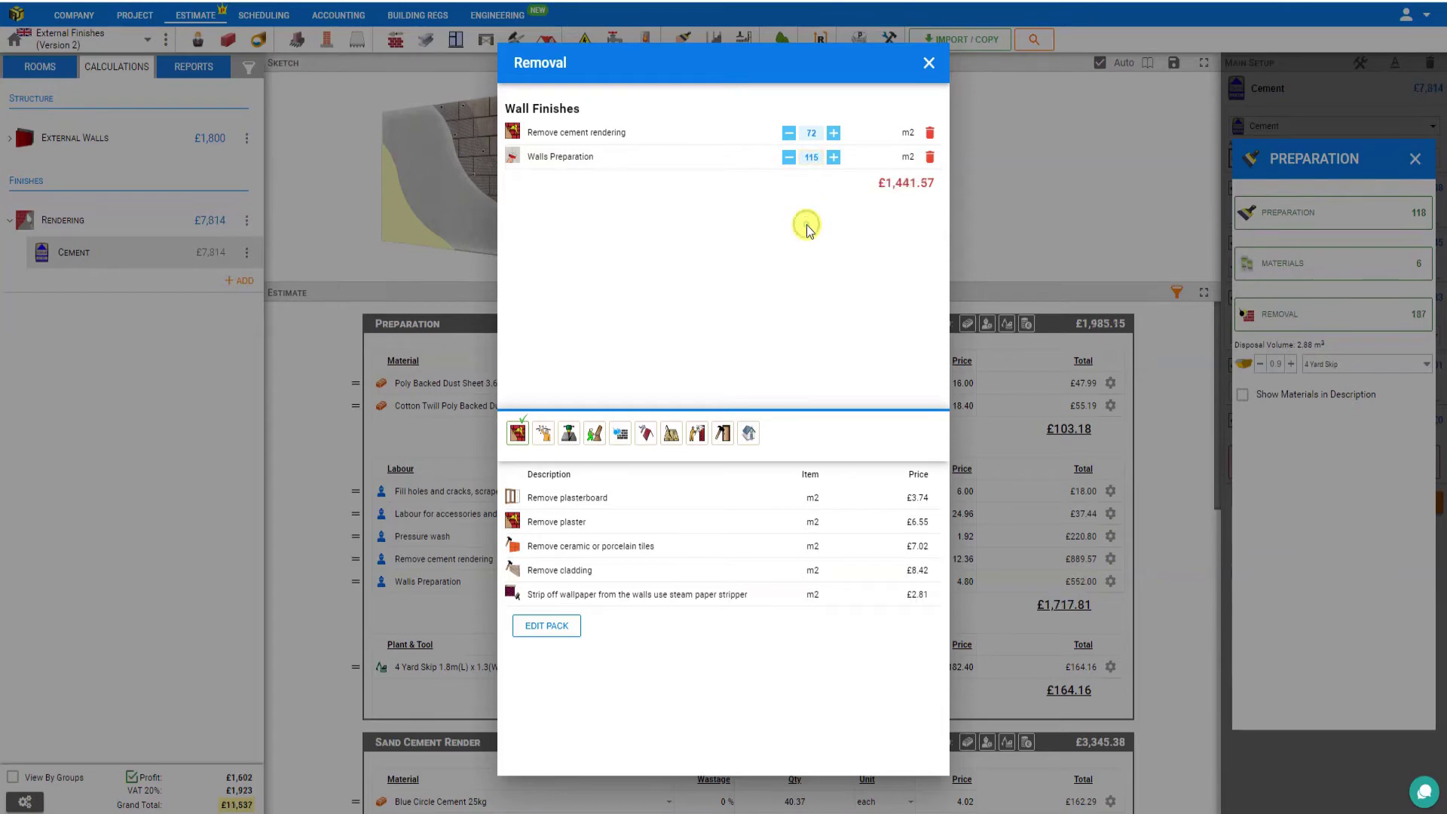
pyautogui.click(928, 64)
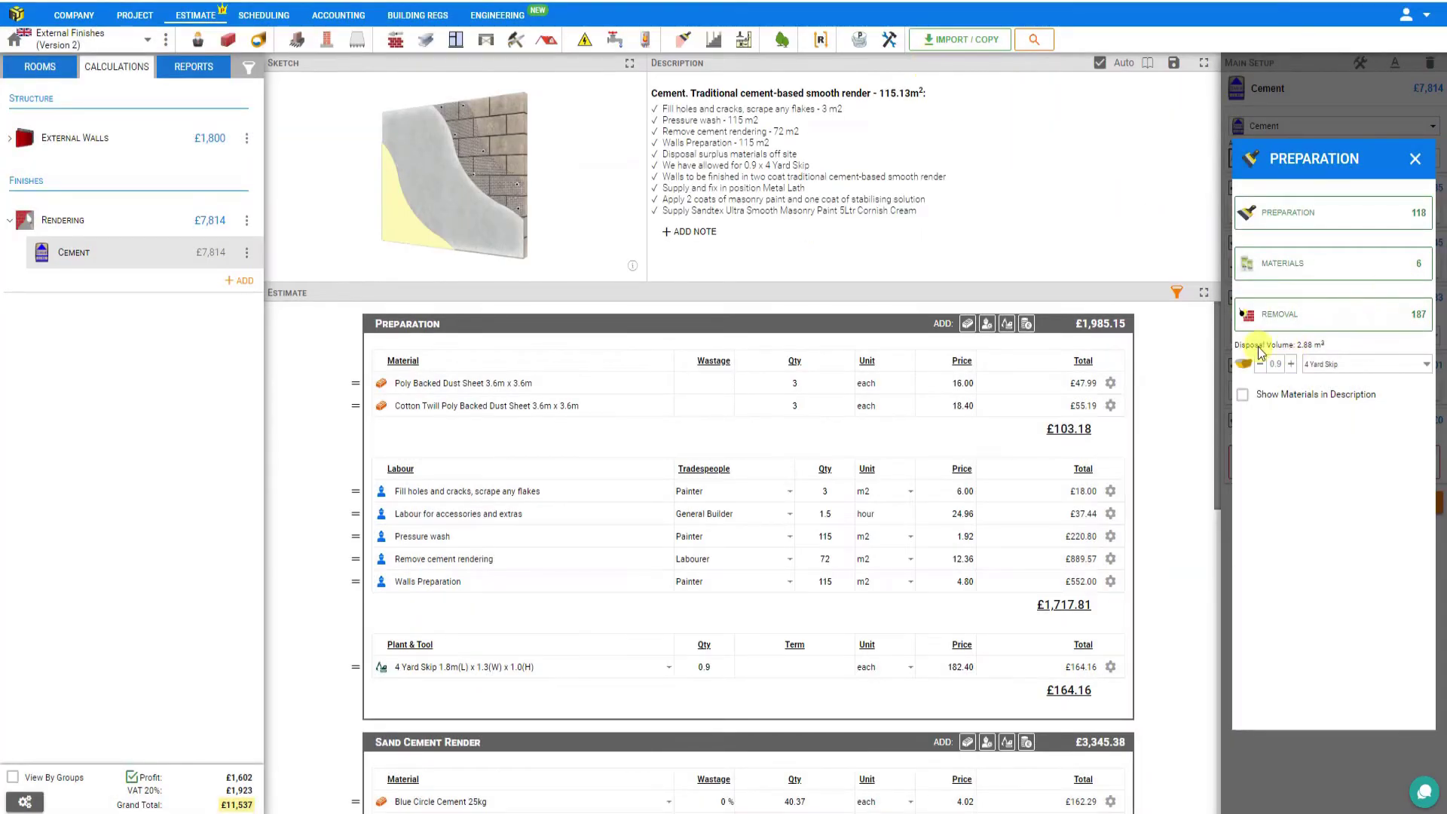
# Set the waste disposal to one 6 Yard Skip and close the preparation settings
pyautogui.click(1325, 368)
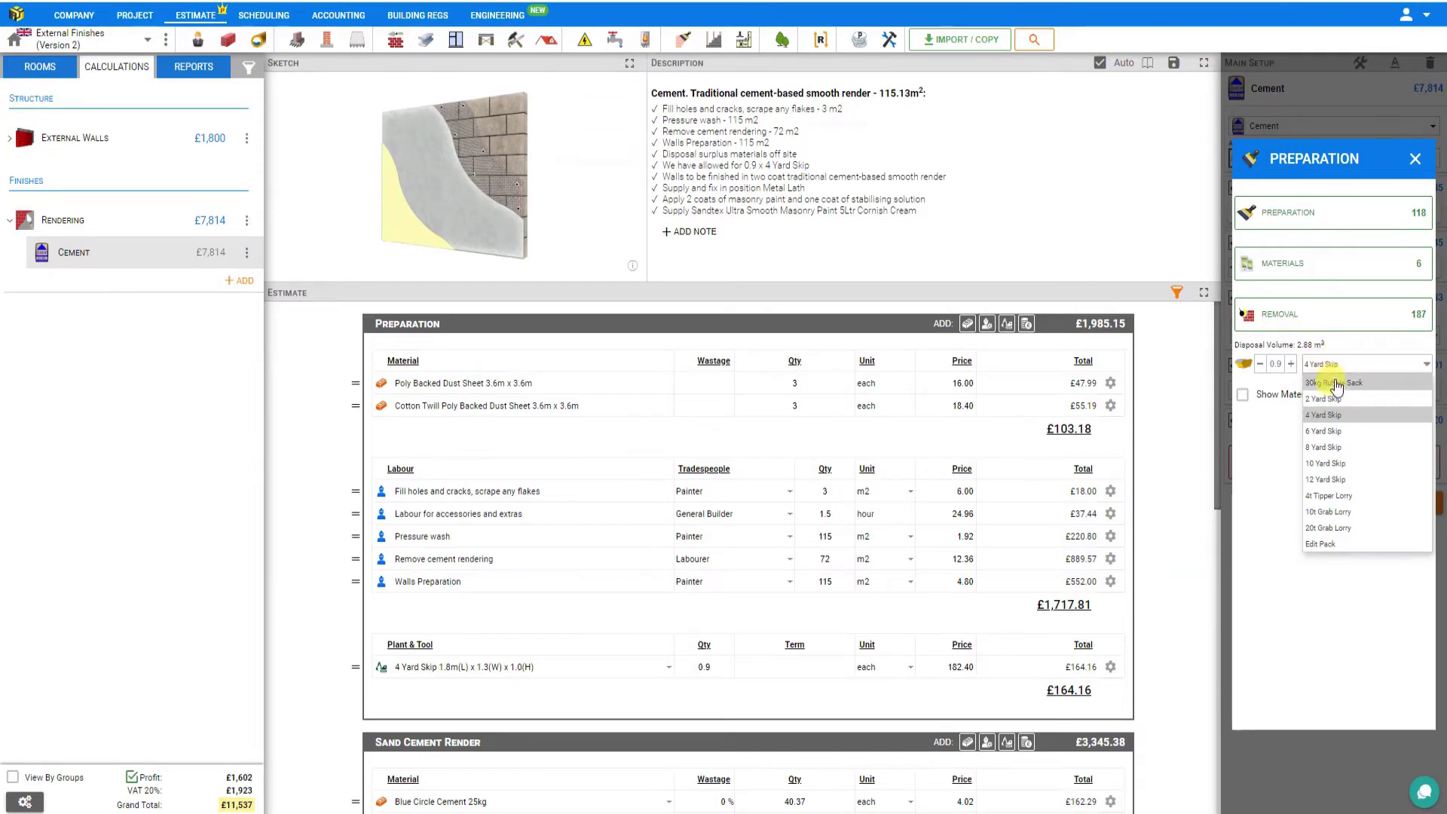
pyautogui.click(1336, 432)
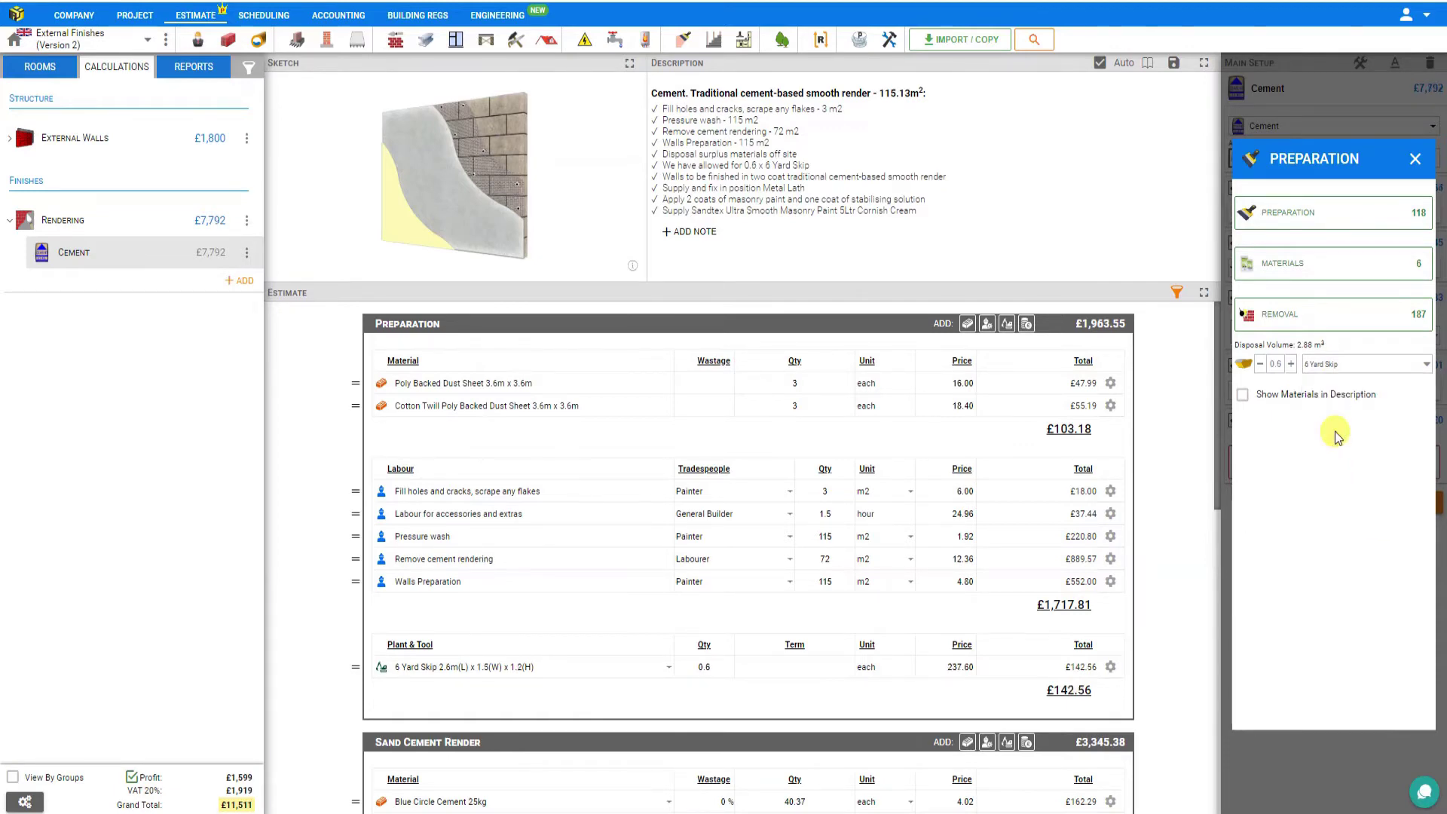
pyautogui.click(1291, 365)
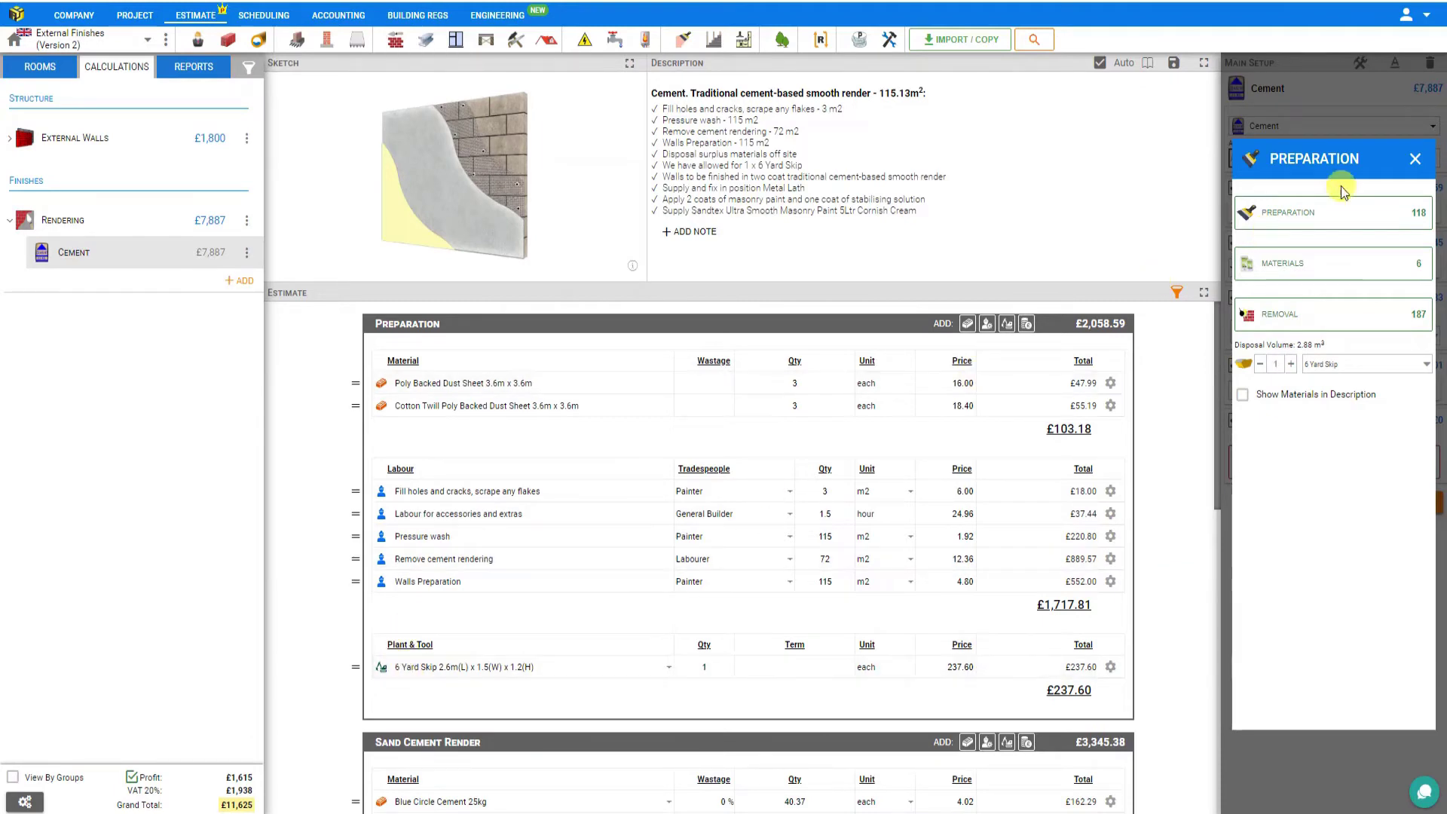
pyautogui.click(1414, 159)
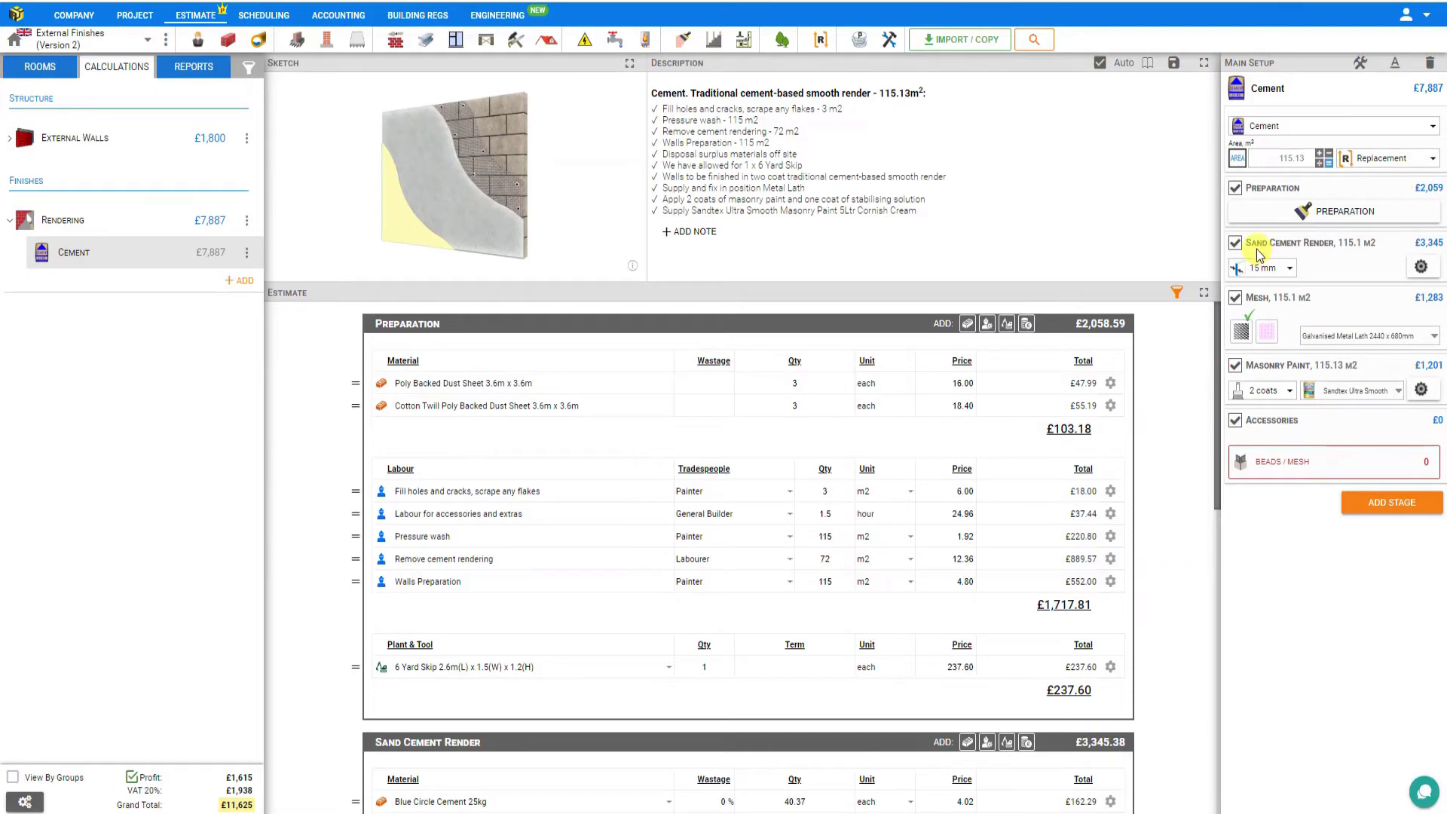
# Choose 15 mm as the sand cement render thickness, try several preset cement sand ratios including 1:2 and 1:6, and select Custom
pyautogui.click(1291, 269)
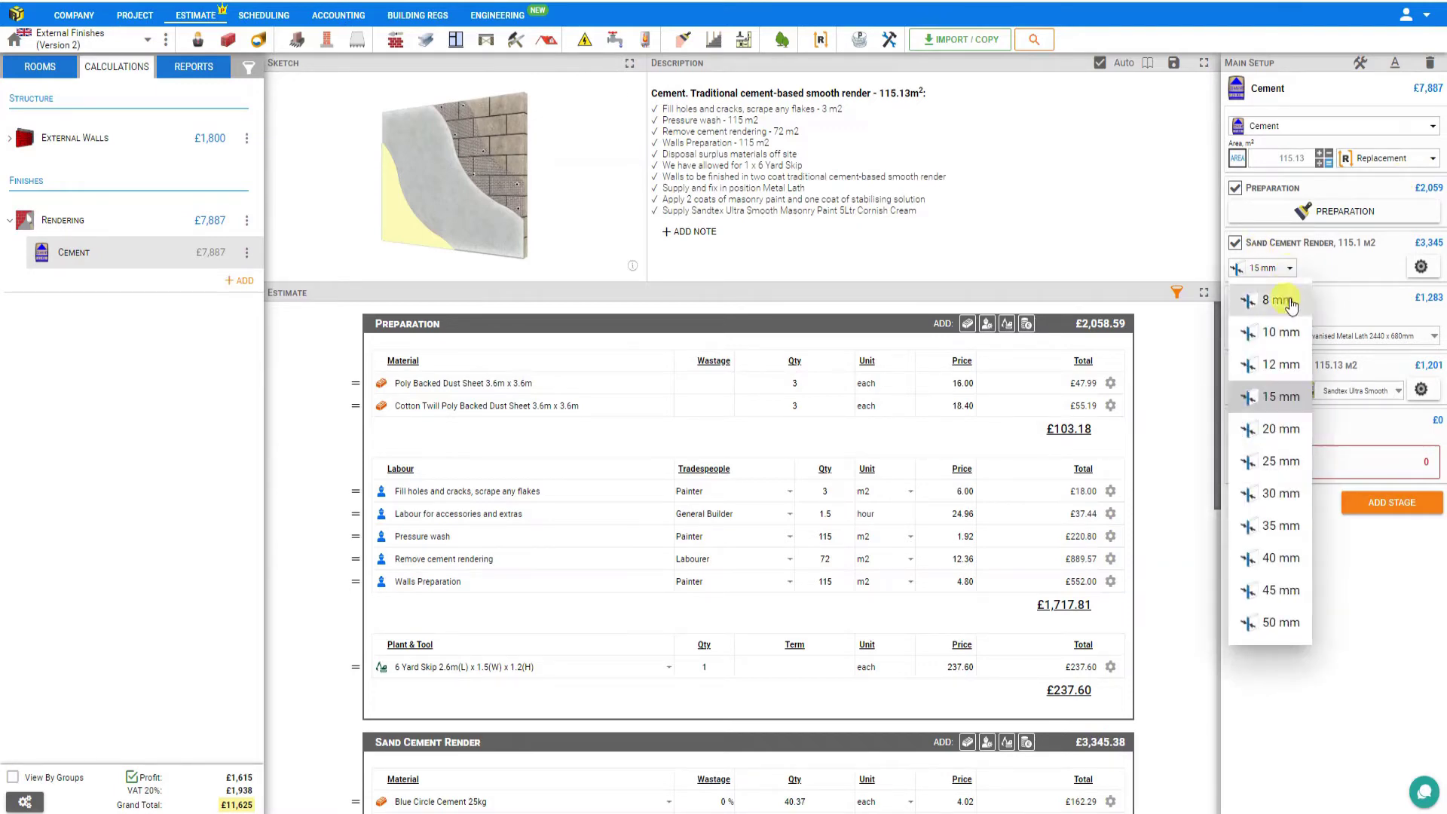
pyautogui.click(1279, 407)
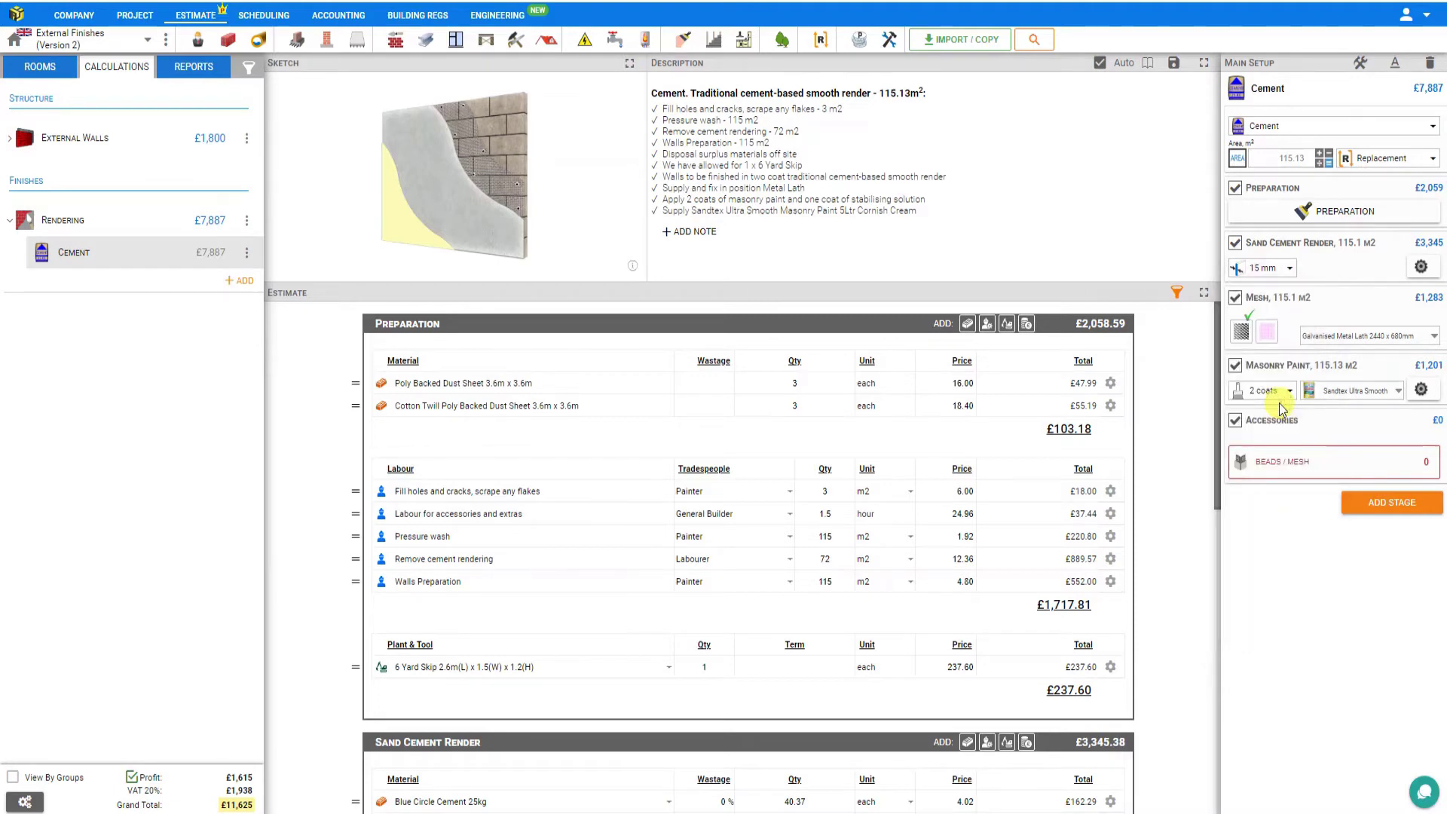
pyautogui.click(1421, 266)
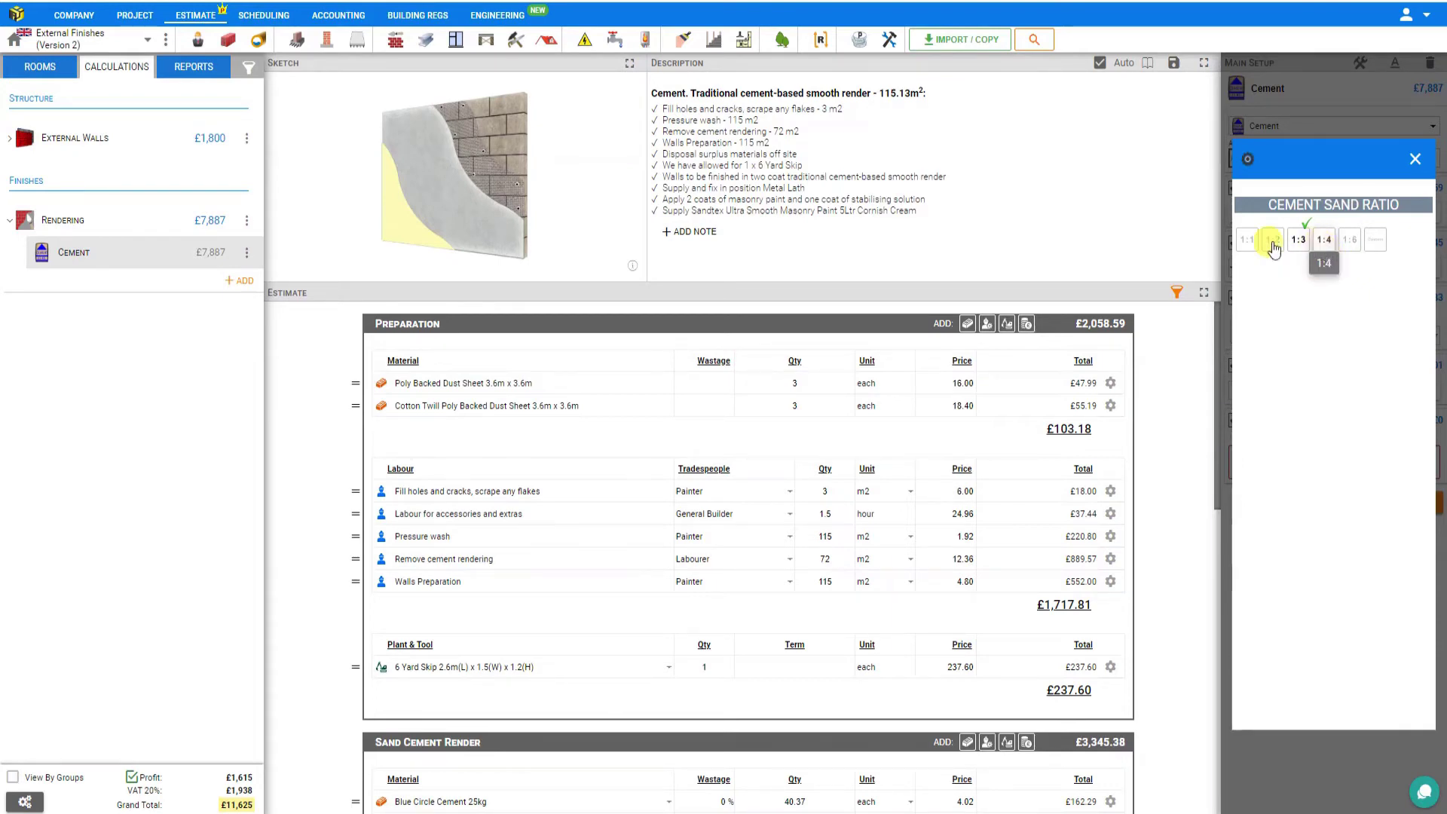
pyautogui.click(1248, 240)
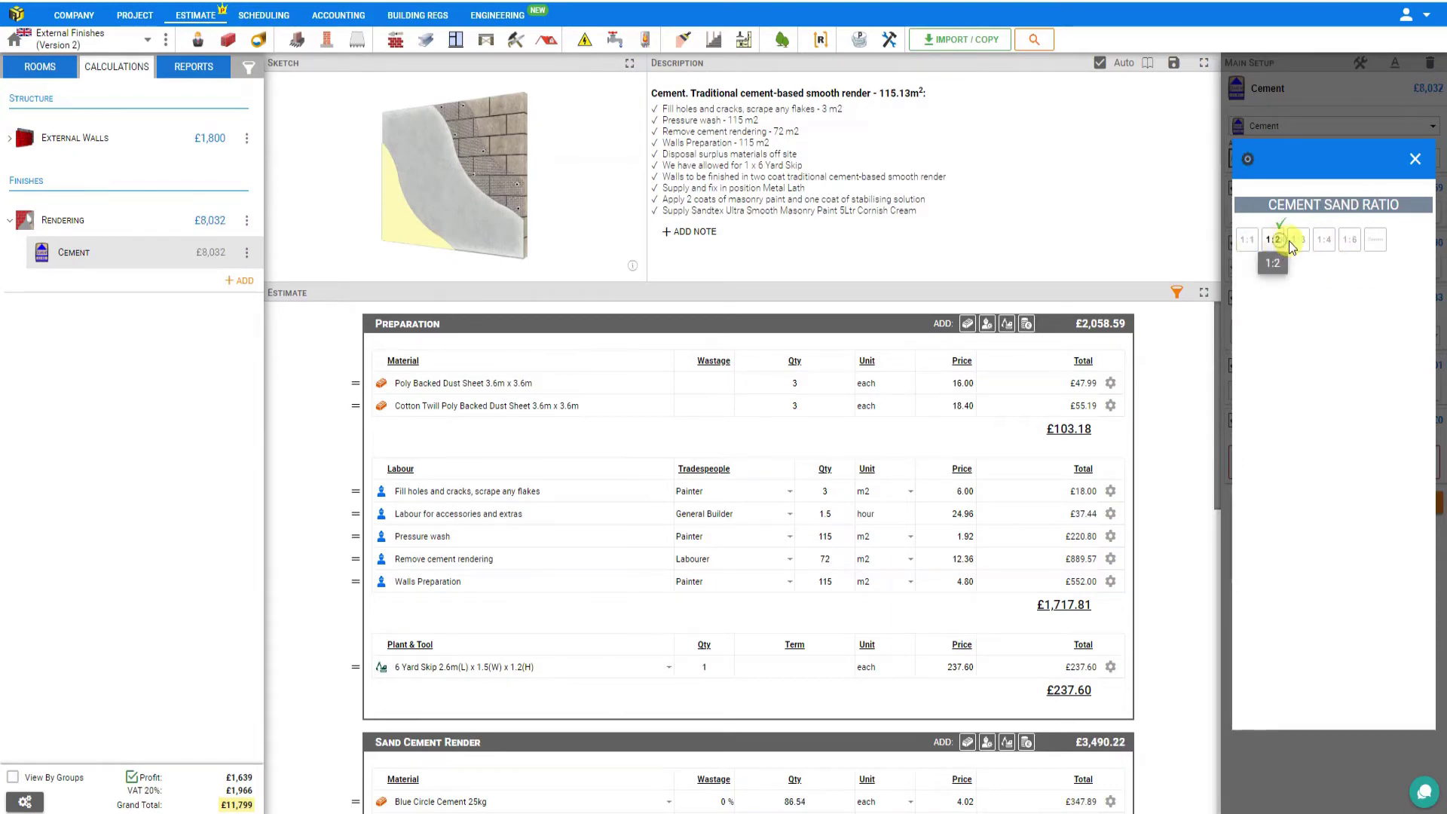
pyautogui.click(1298, 242)
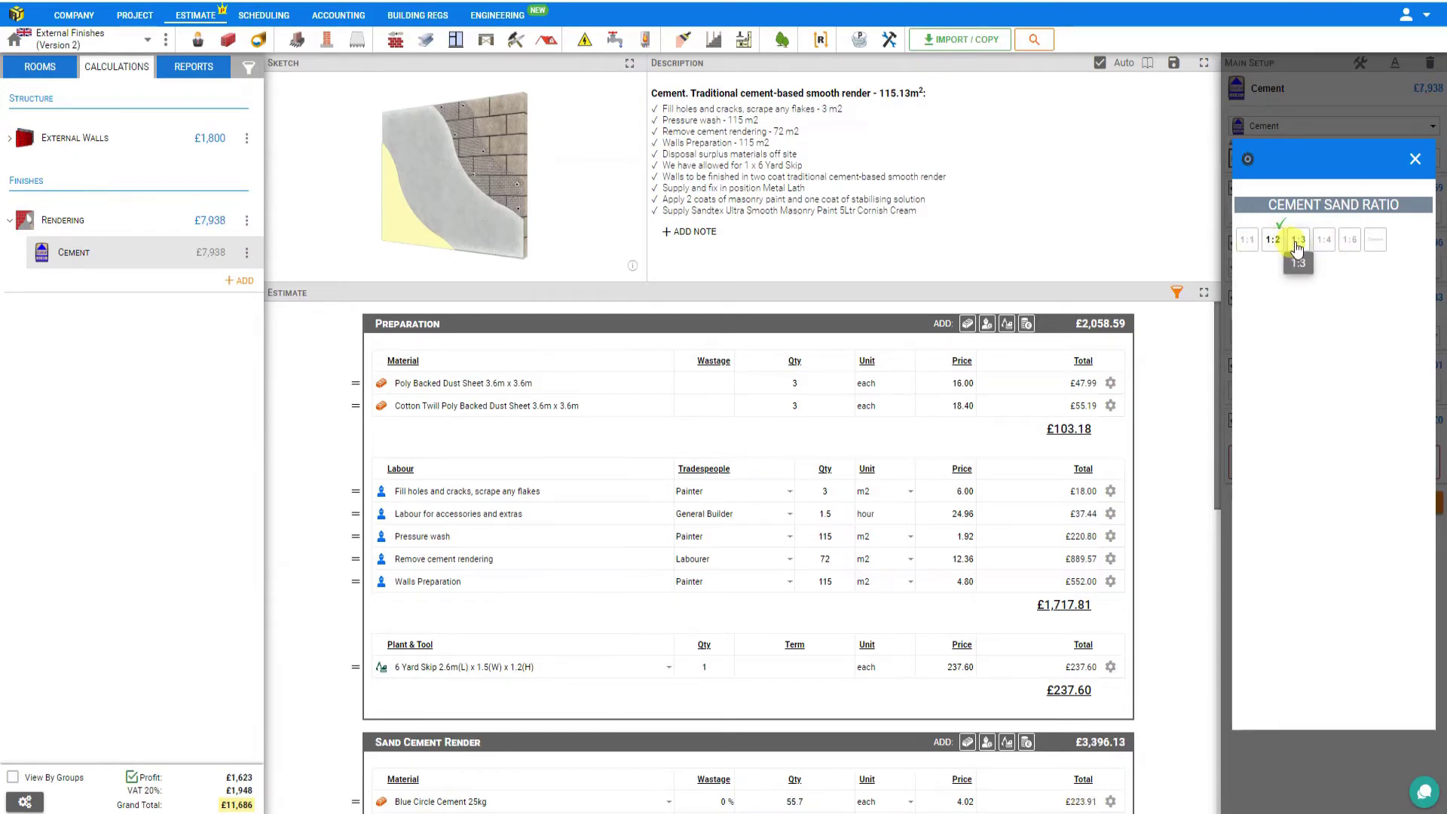
pyautogui.click(1350, 241)
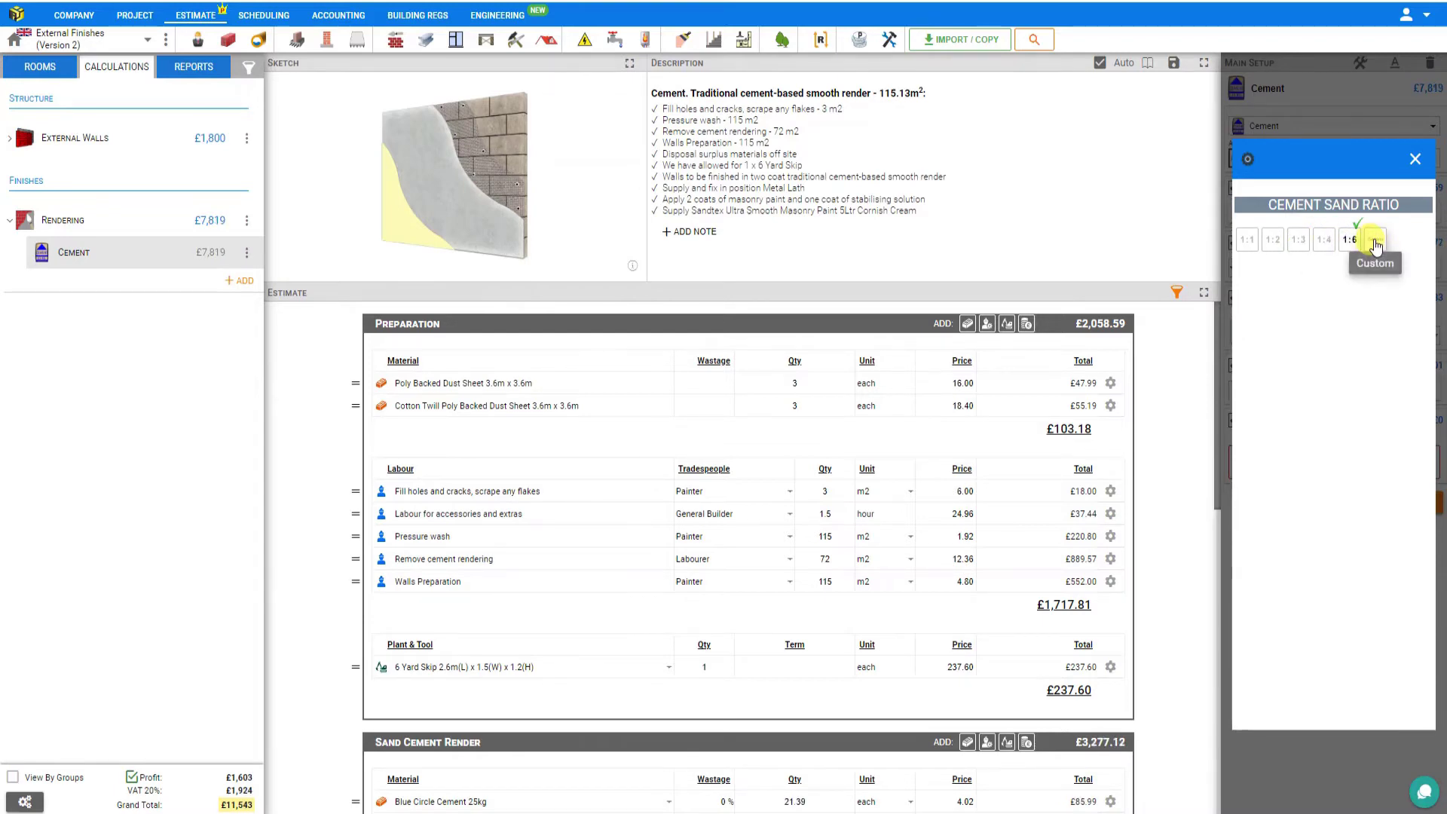
pyautogui.click(1376, 243)
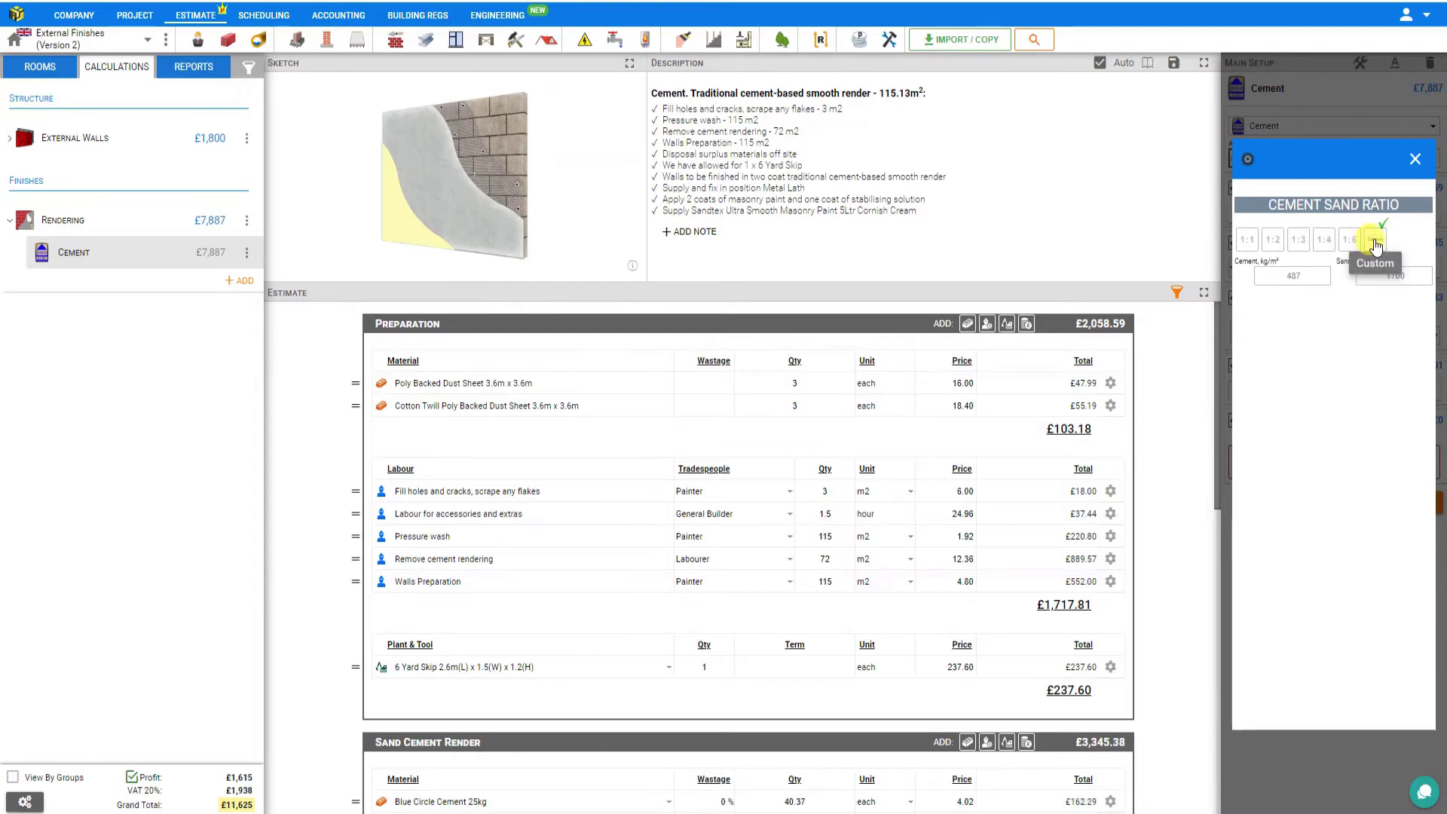
# Set the cement sand ratio to 1:4 and close the sand cement render settings
pyautogui.click(1324, 241)
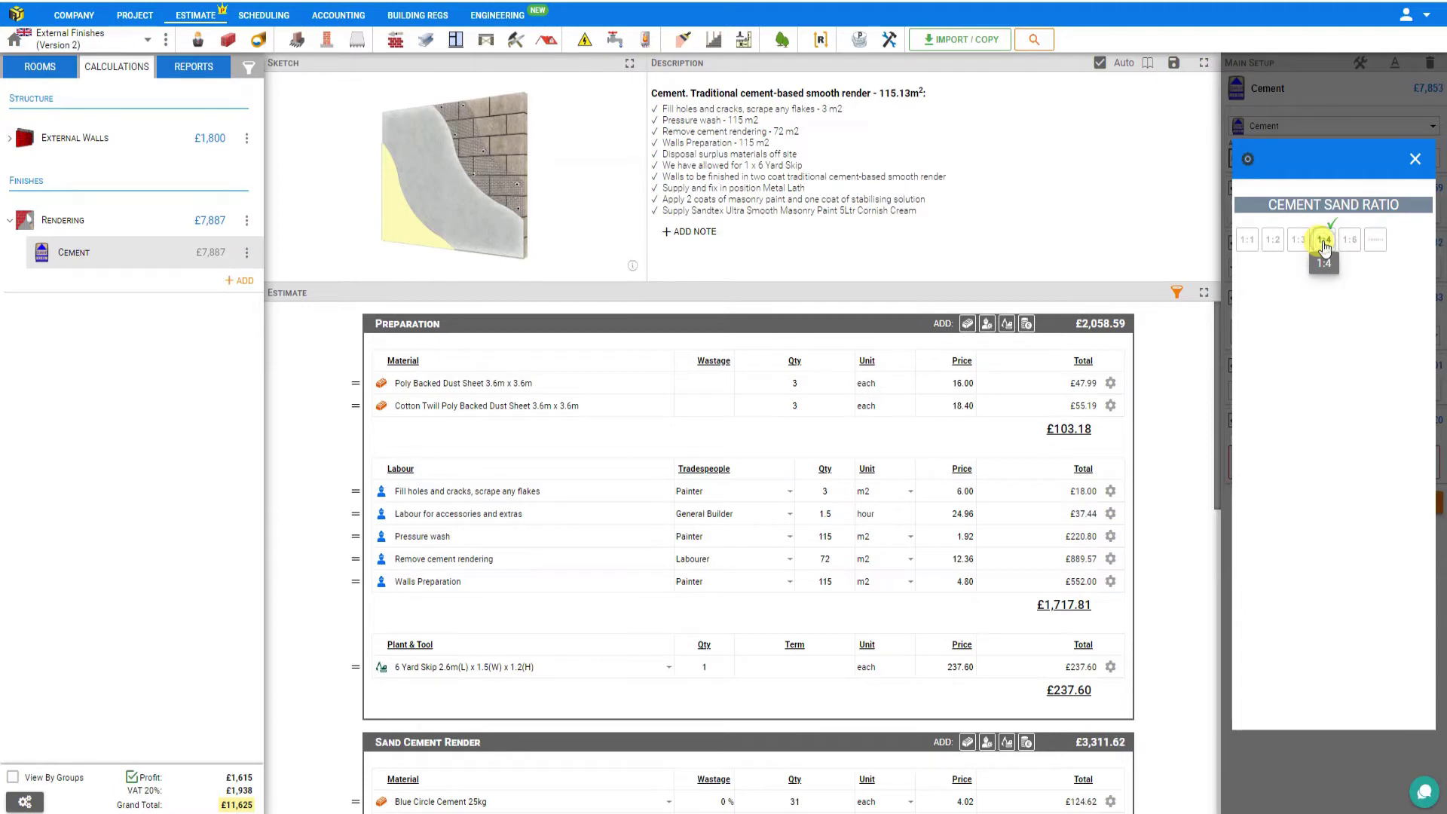
pyautogui.click(1415, 159)
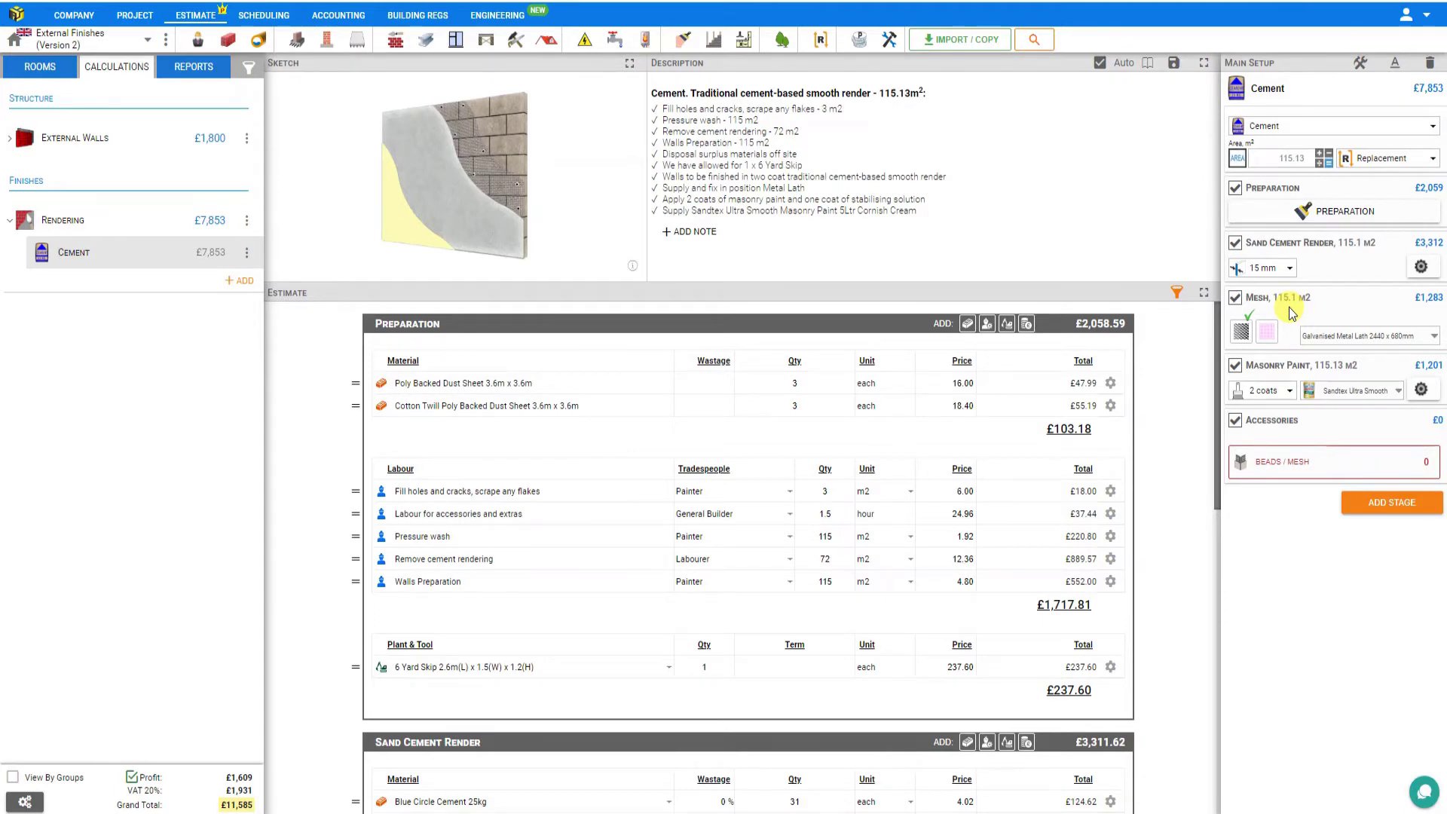
# Switch the Mesh stage off and back on, and view the selectable mesh products without changing the galvanised metal lath
pyautogui.click(1236, 298)
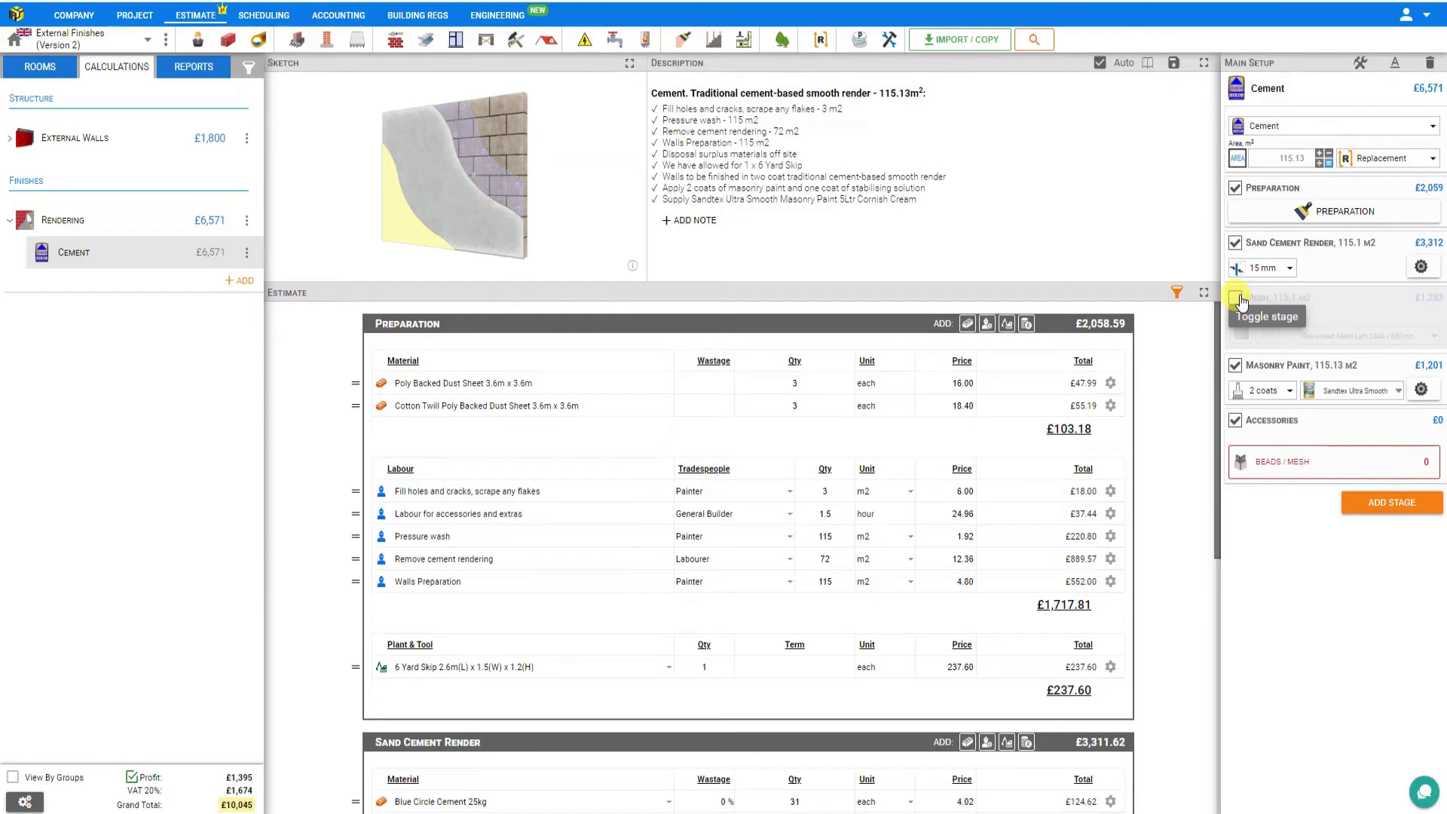
pyautogui.click(1237, 298)
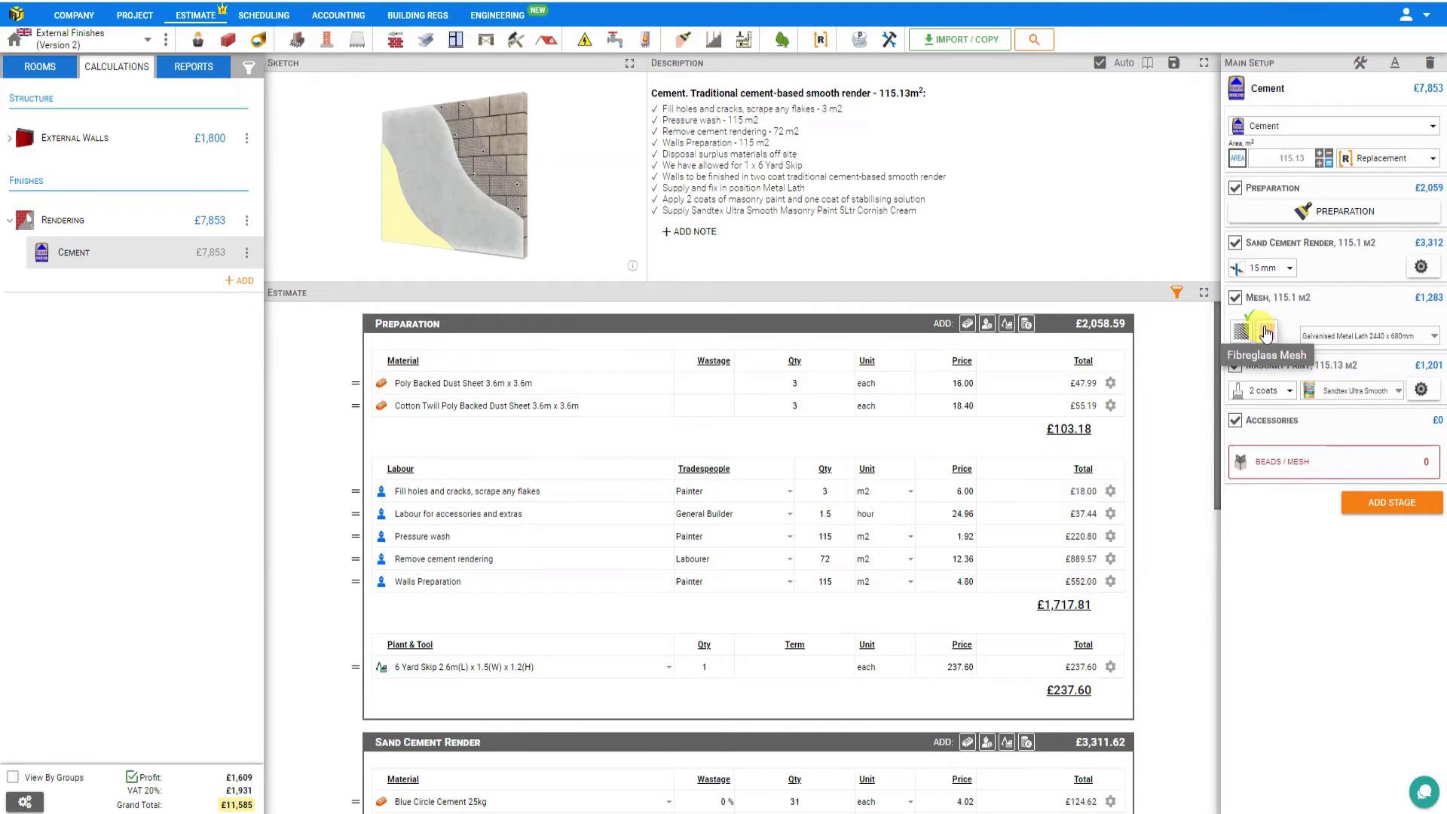
pyautogui.click(1348, 337)
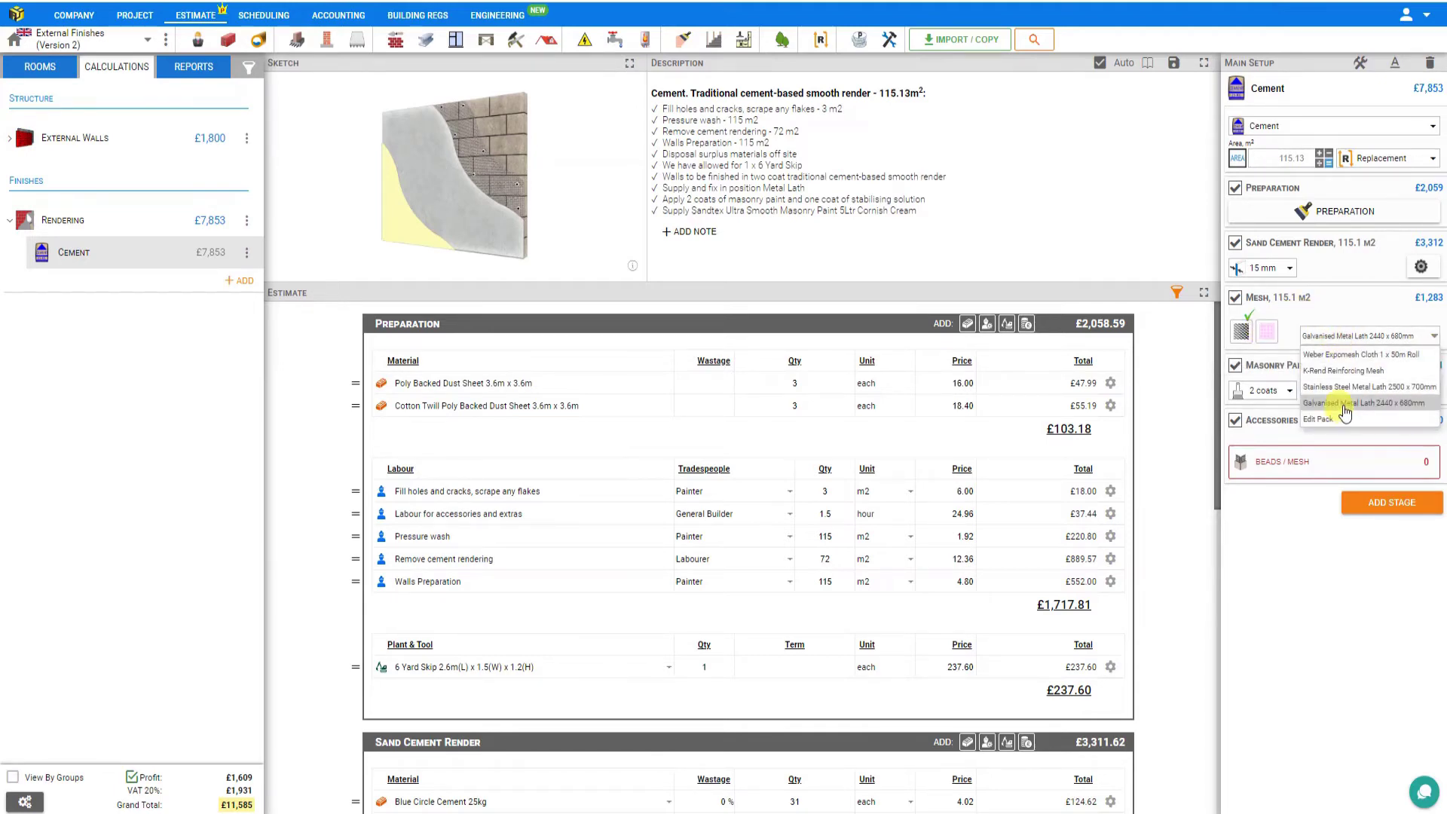
pyautogui.click(1328, 312)
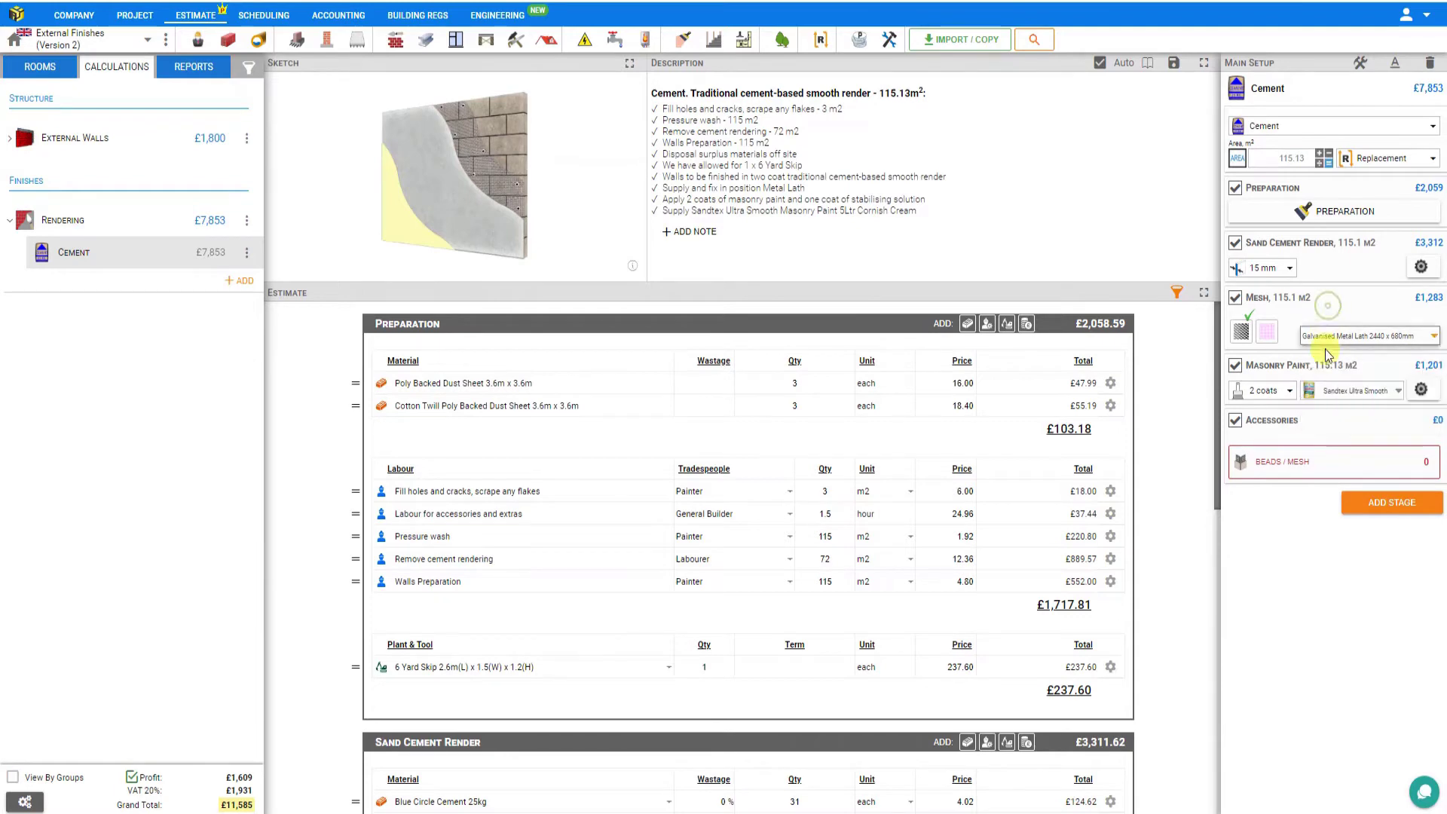
# View the masonry paint coat and product options, and toggle the stabiliser off and back on in the paint settings
pyautogui.click(1295, 392)
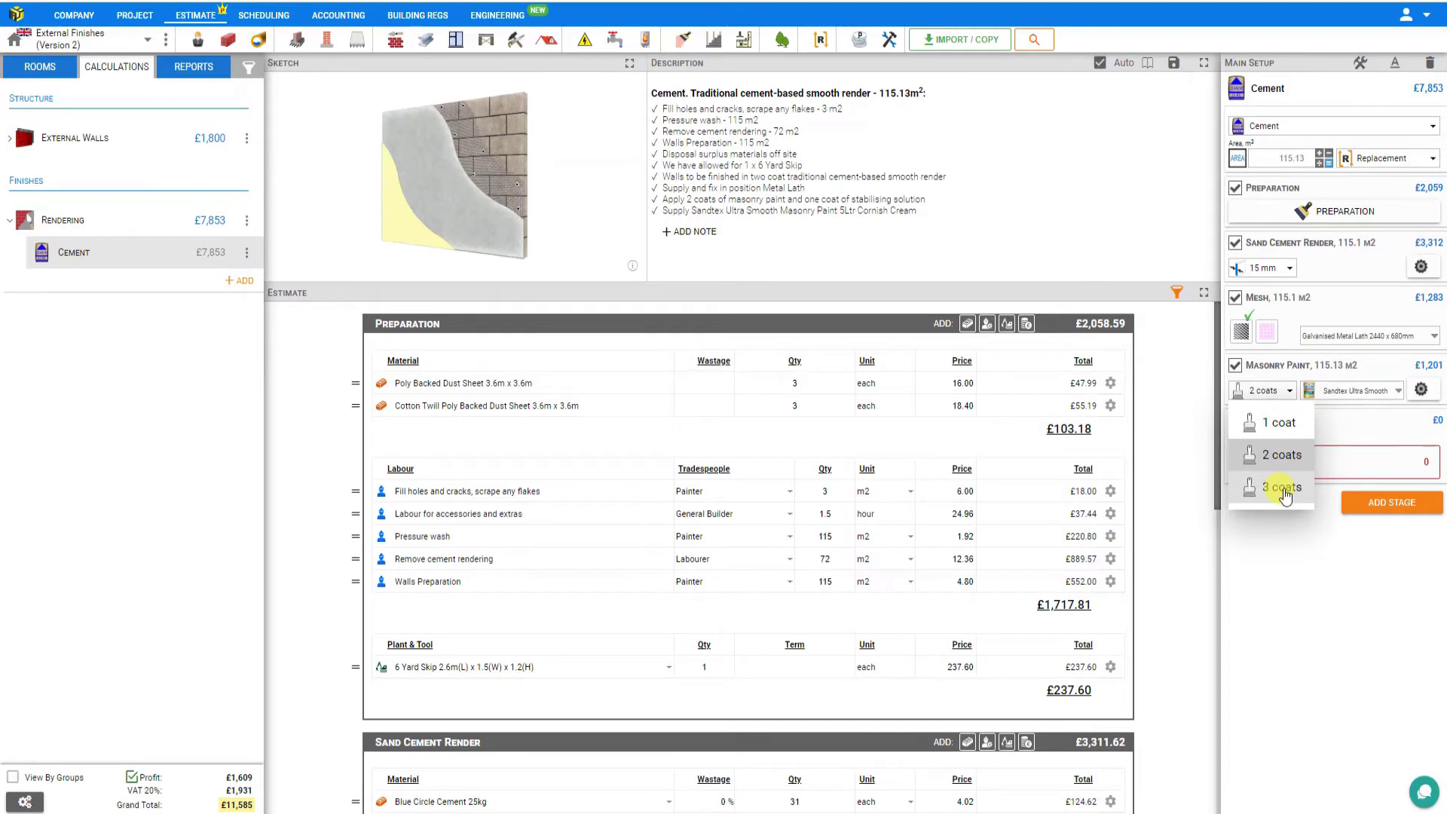
pyautogui.click(1398, 392)
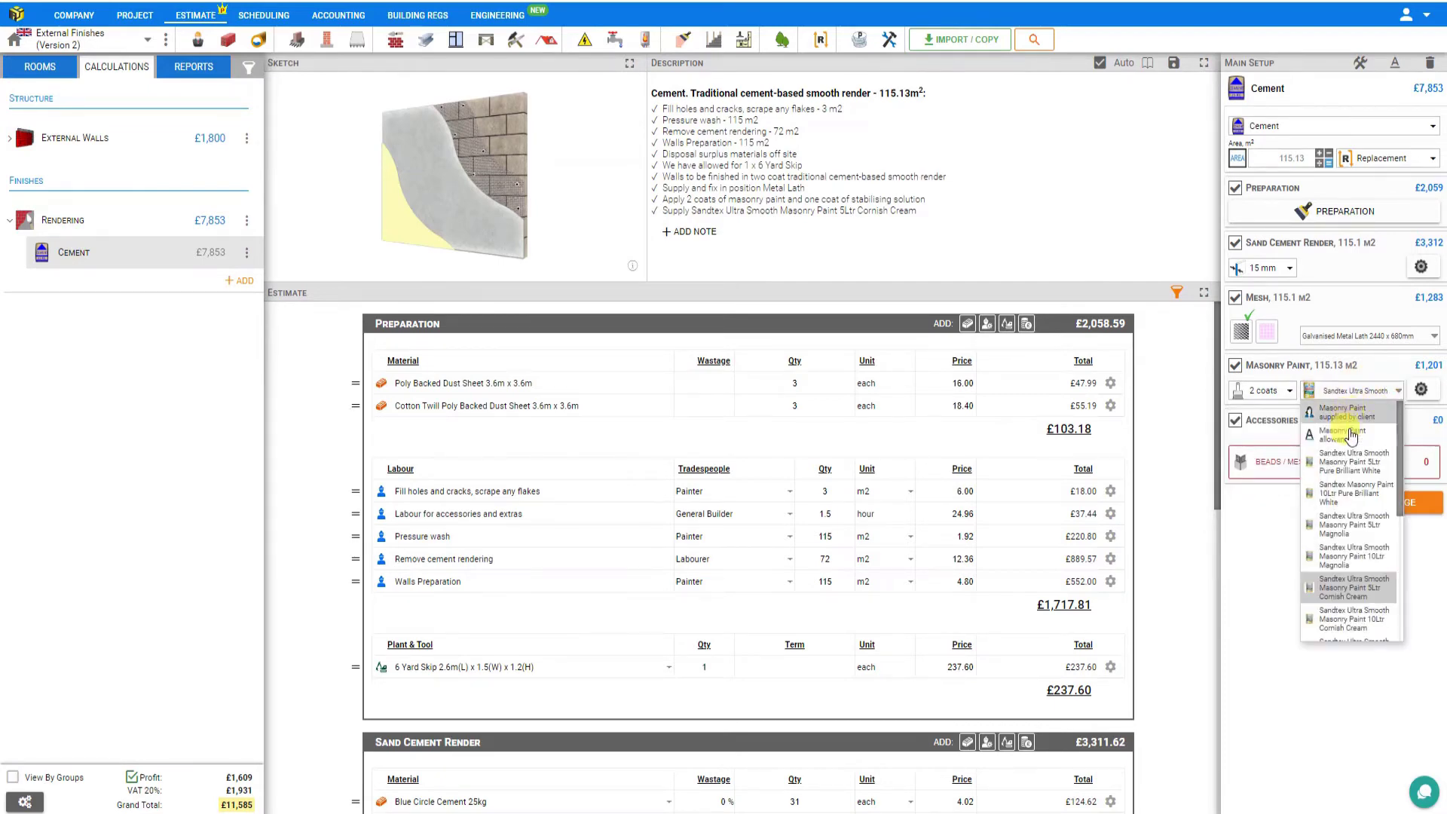
pyautogui.click(1423, 392)
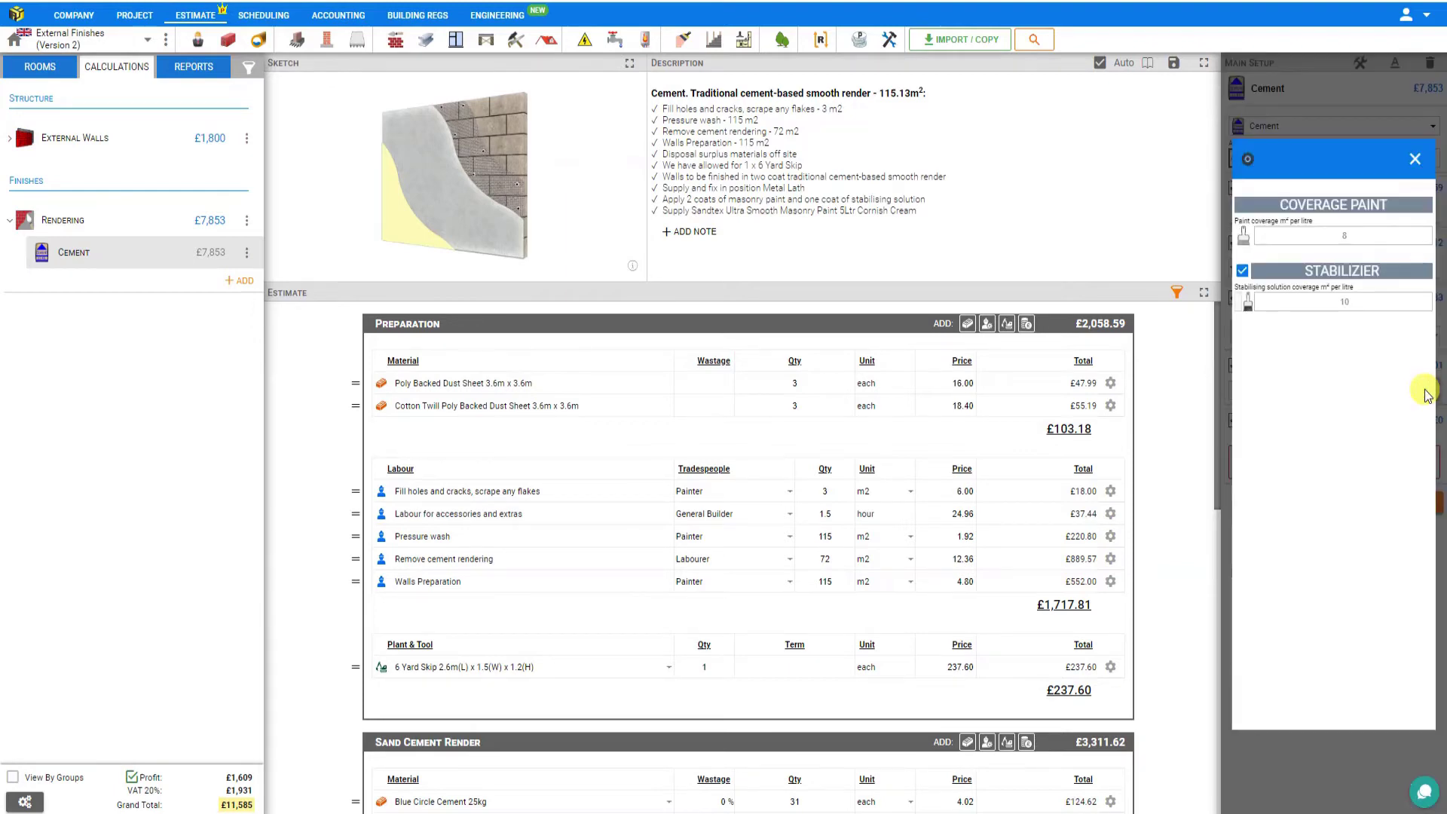
pyautogui.click(1242, 272)
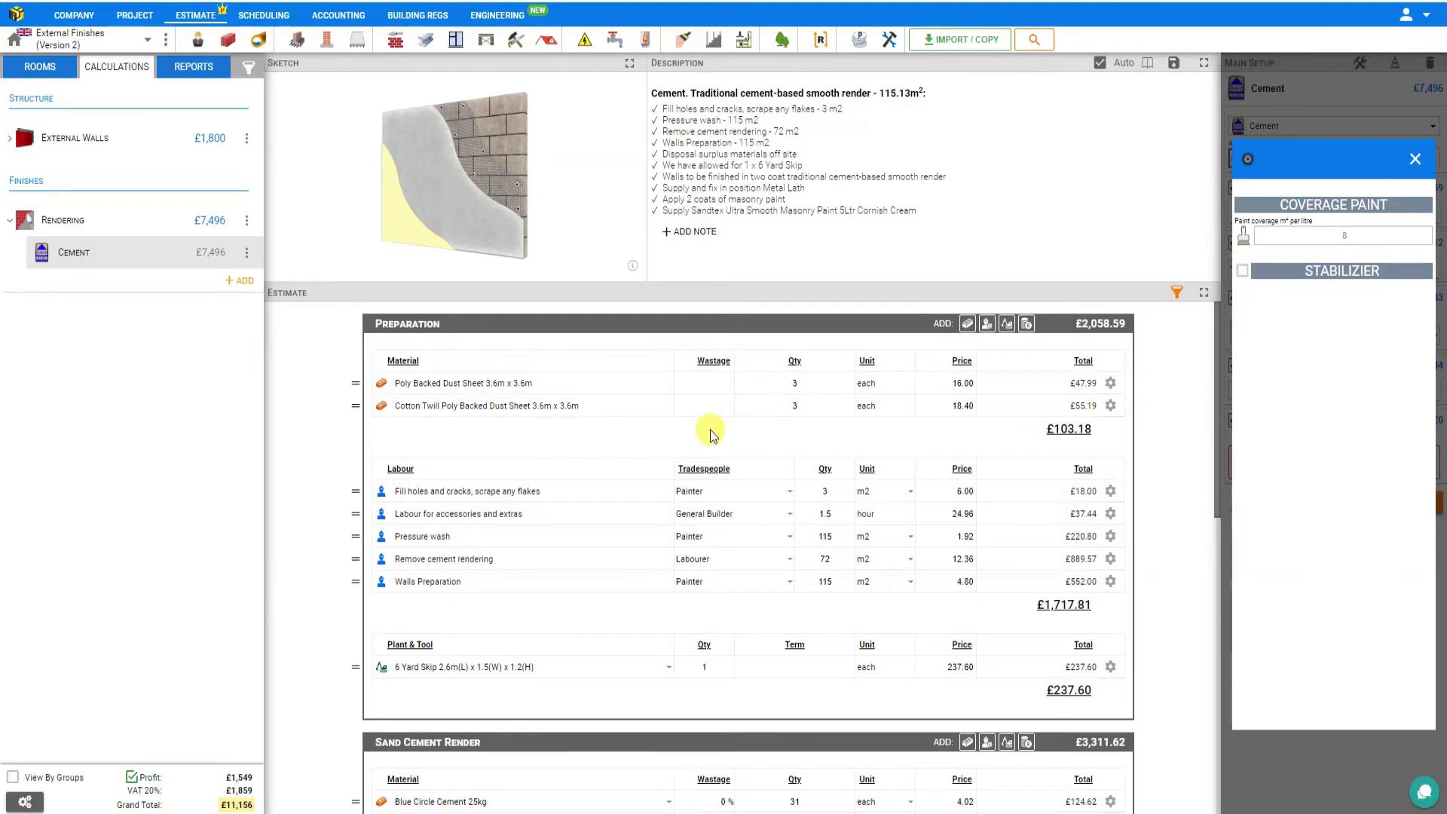
pyautogui.scroll(-10, 710, 430)
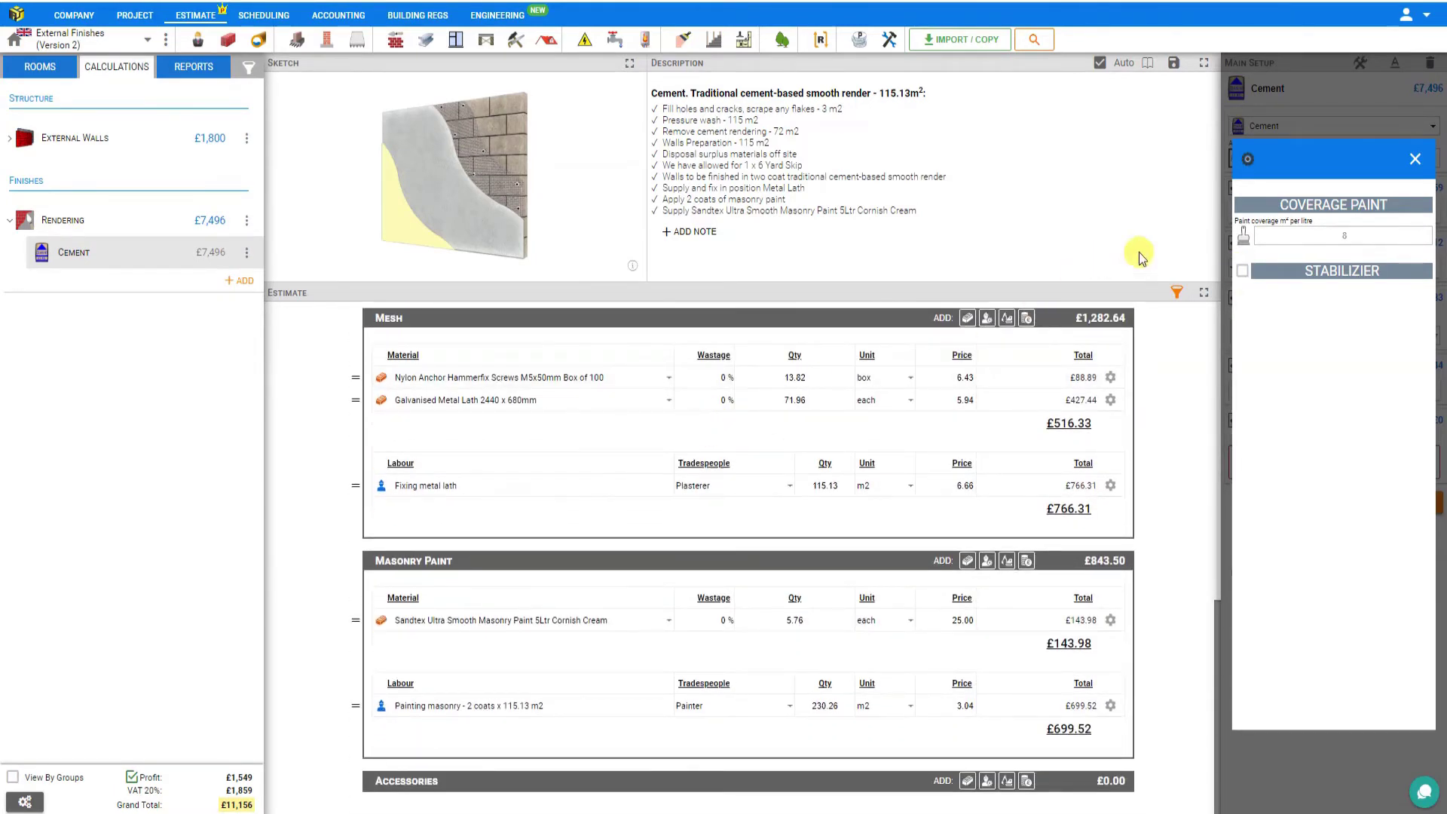
pyautogui.click(1242, 271)
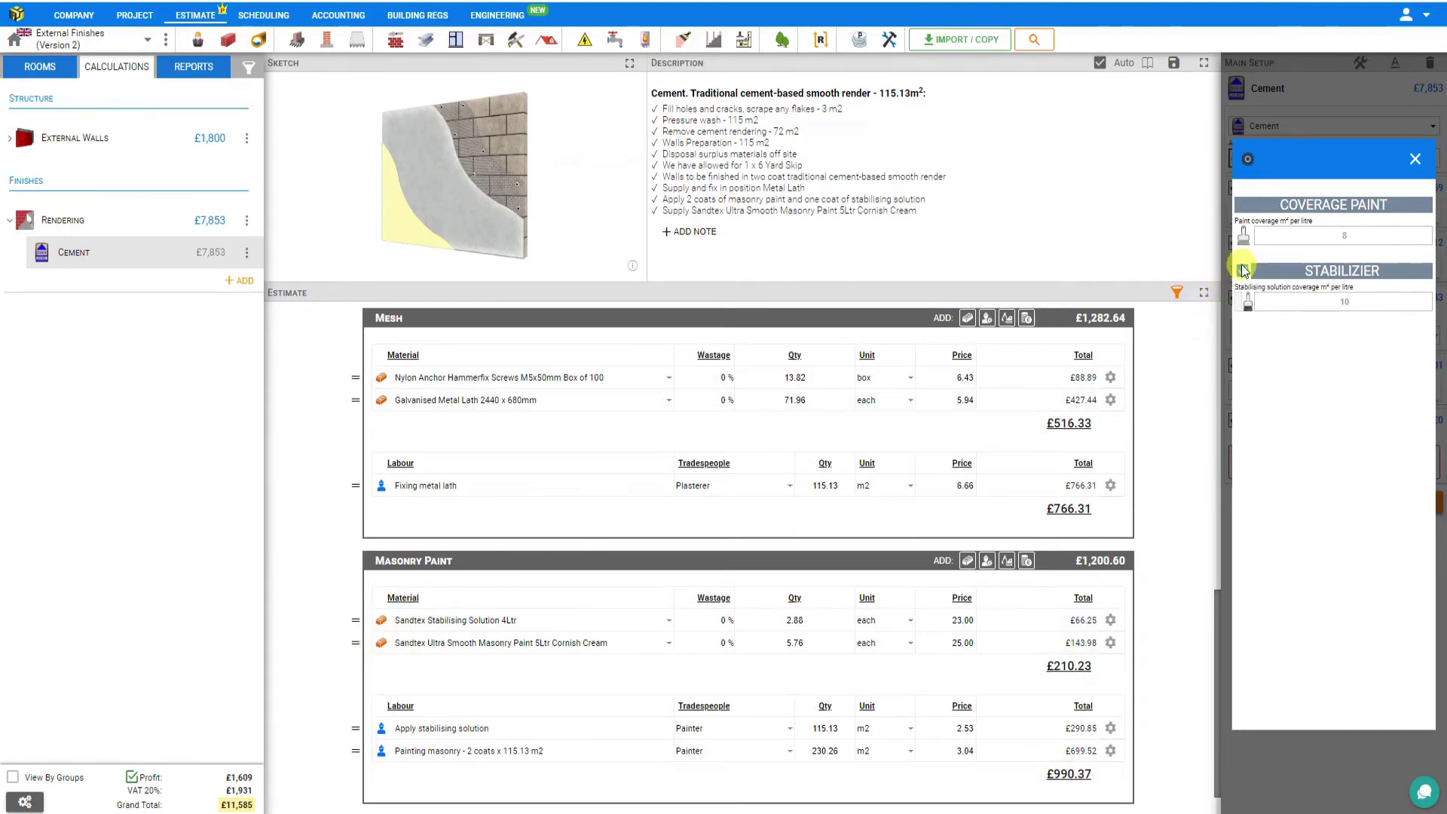
pyautogui.click(1242, 271)
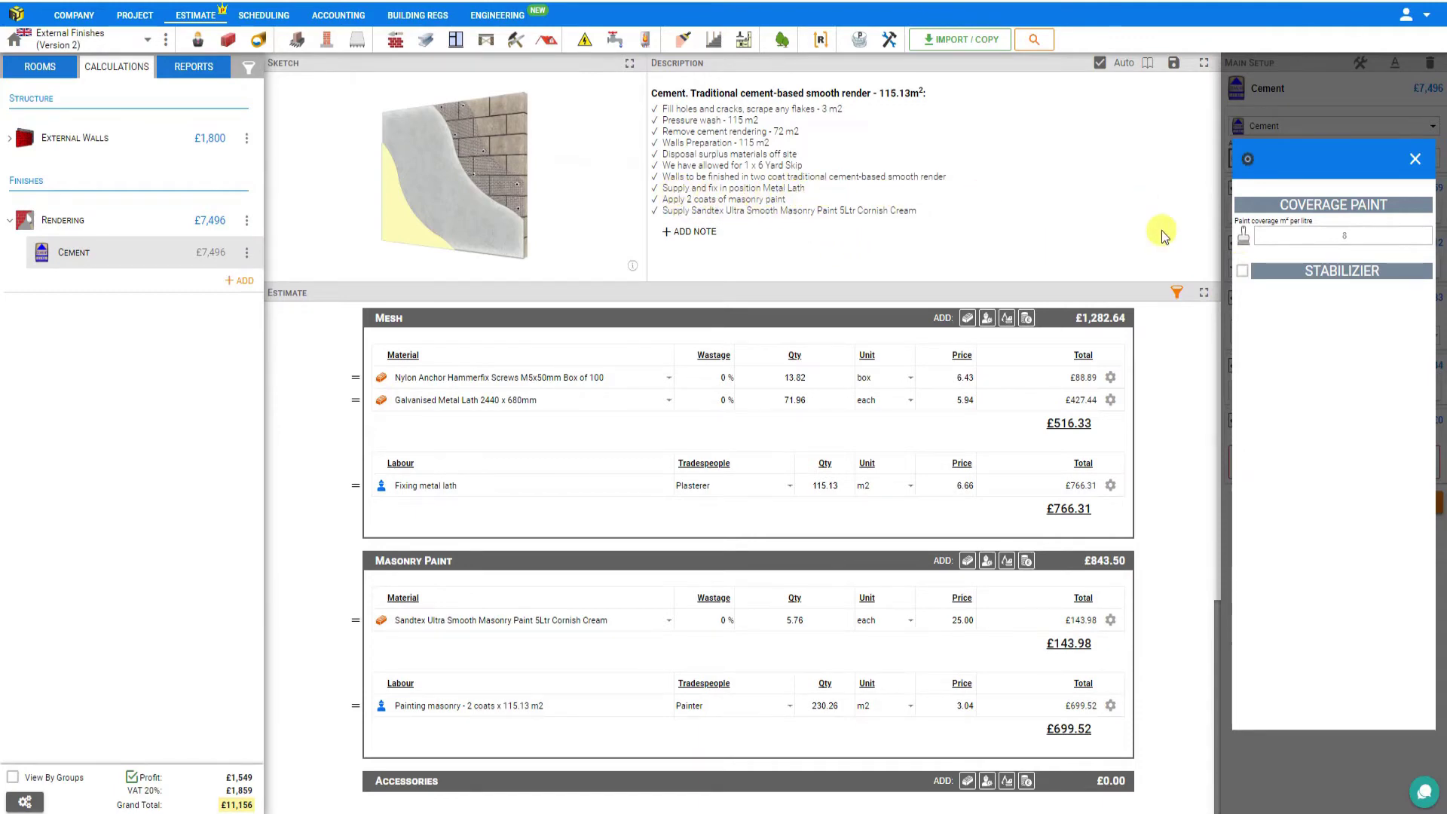
pyautogui.click(1241, 274)
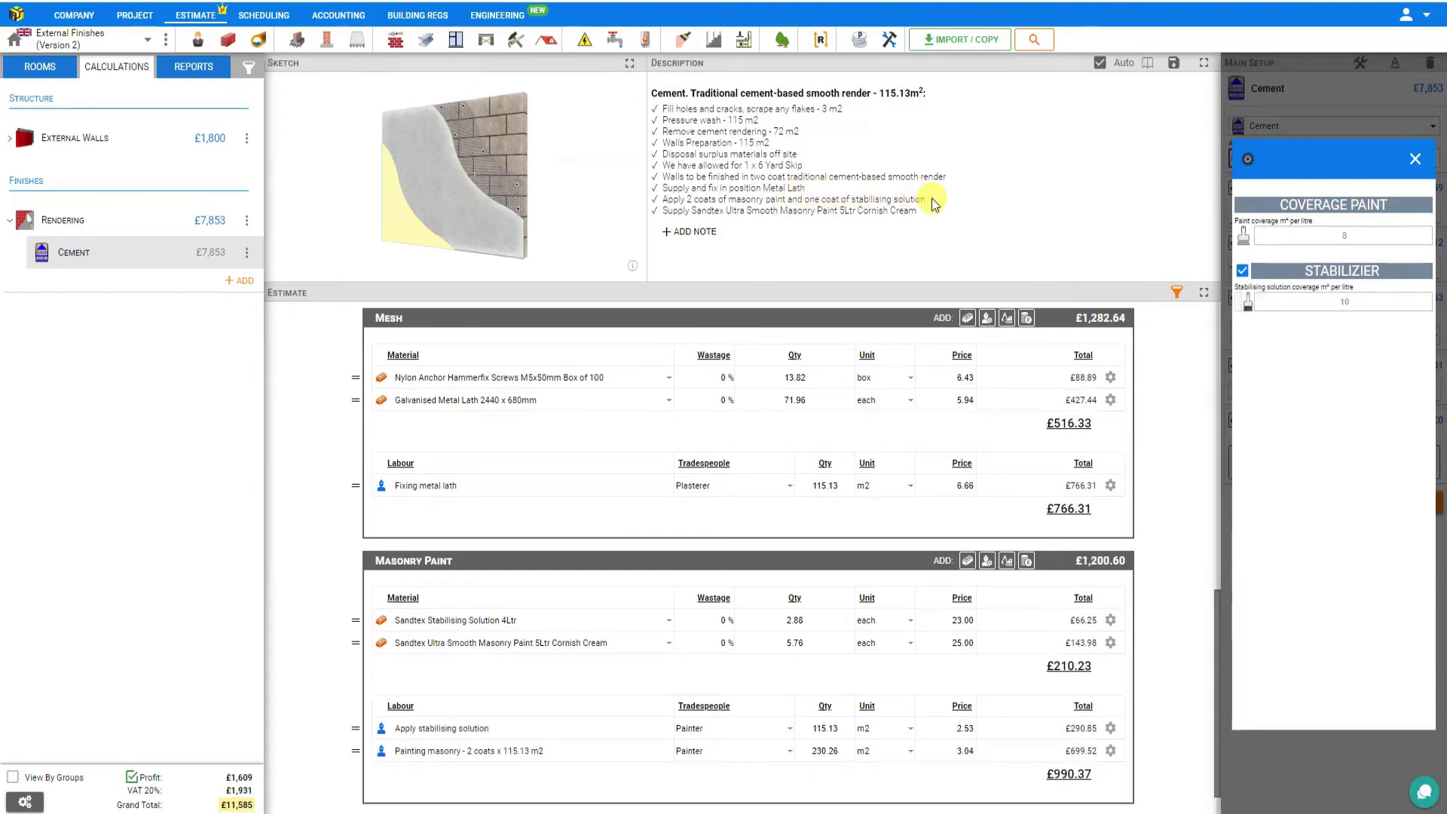
pyautogui.click(1414, 159)
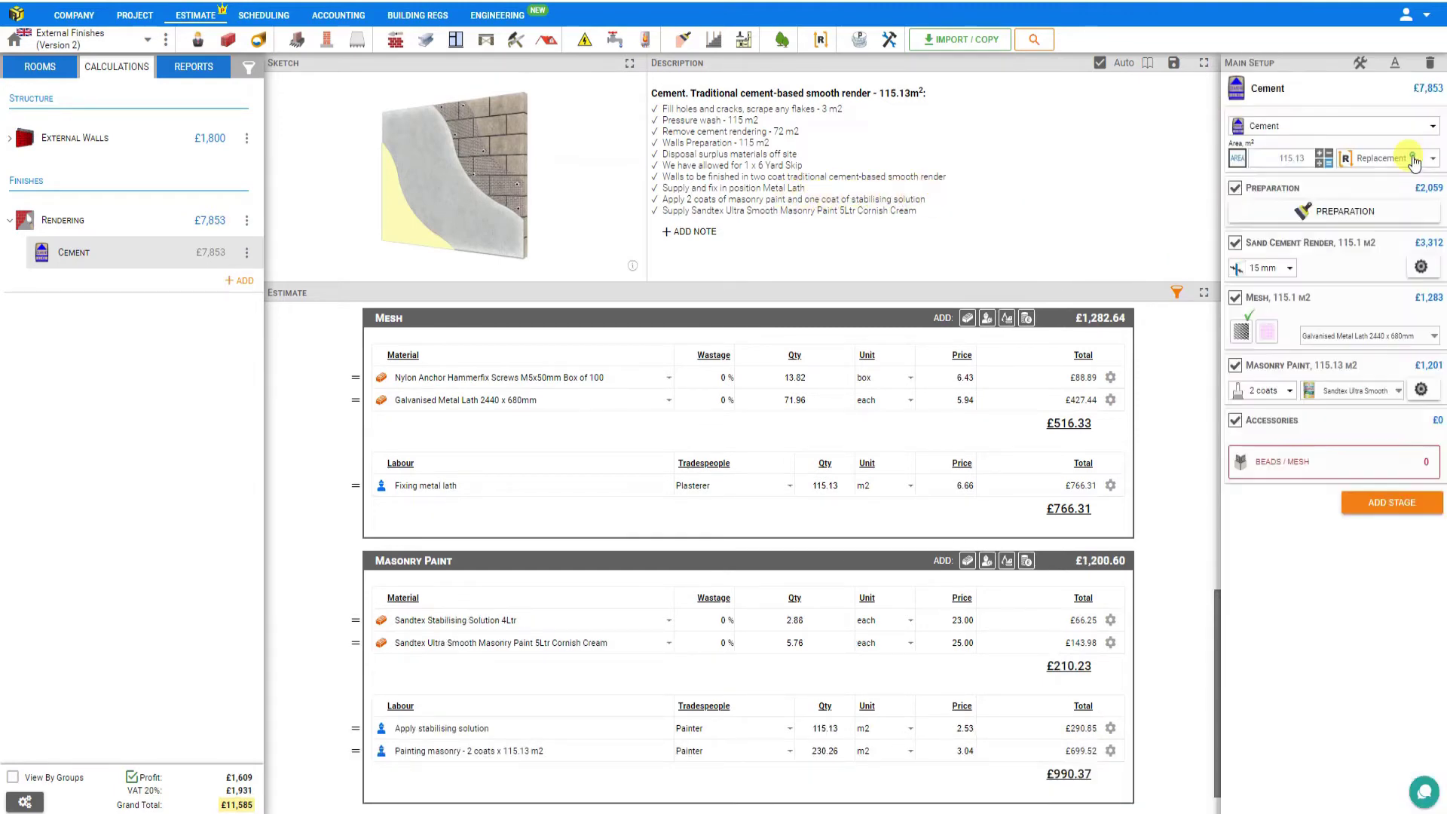
# Examine the Beads / Mesh accessories, covering rendering beads, preparation, plaster beads, PVA and additives, tapes, fillers and drywall screws
pyautogui.click(1286, 468)
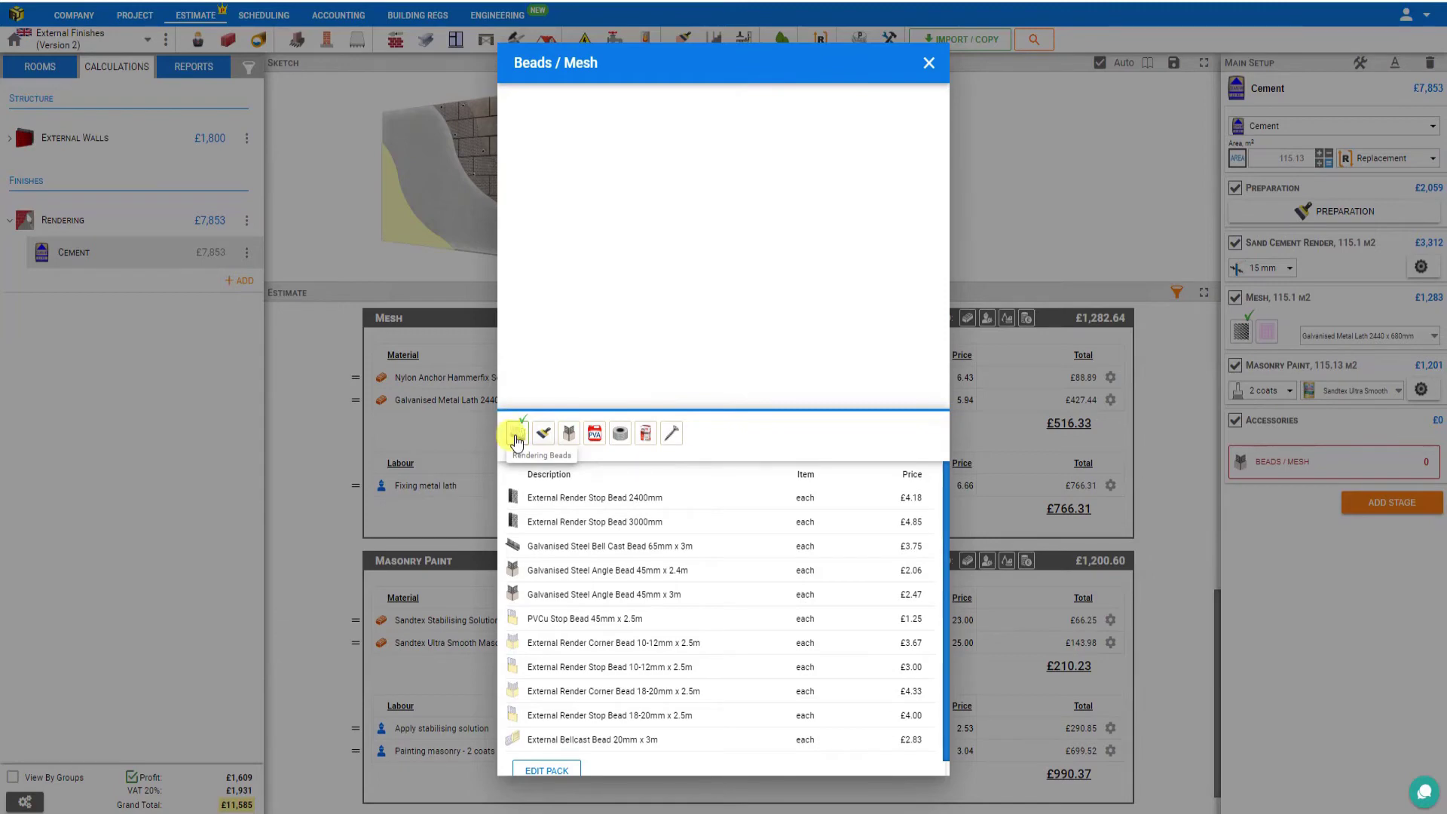
pyautogui.click(544, 435)
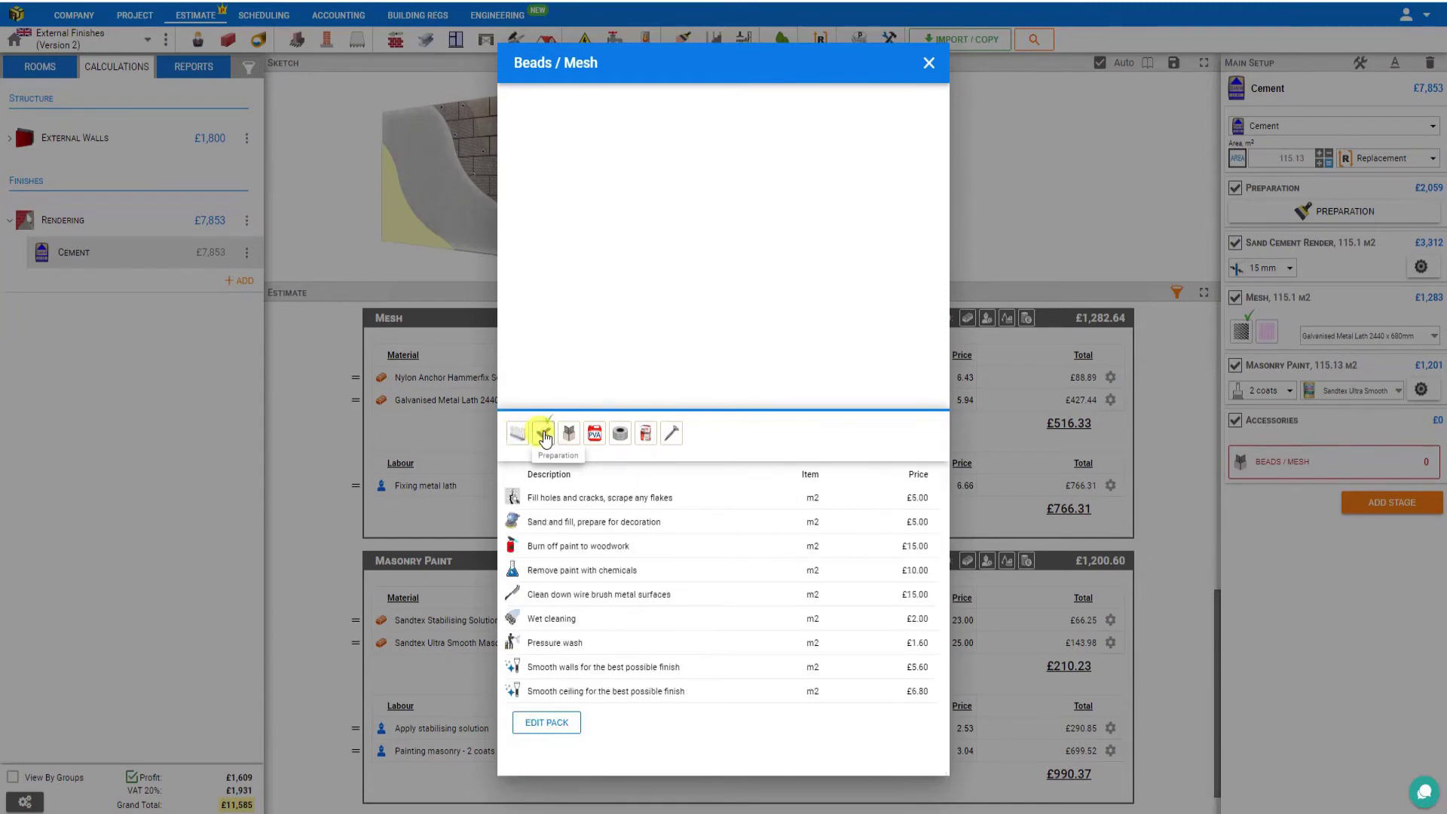
pyautogui.click(571, 434)
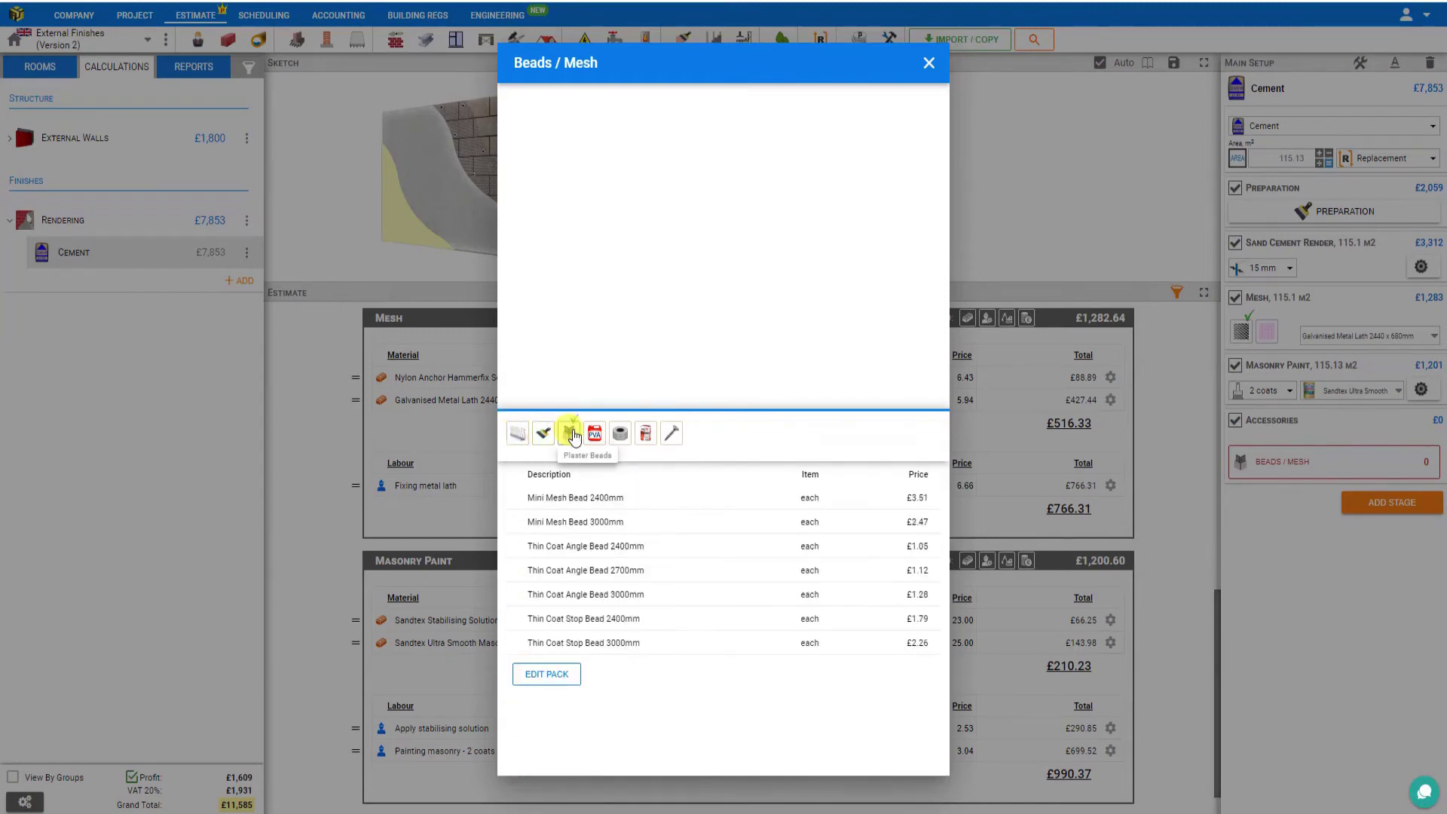
pyautogui.click(595, 435)
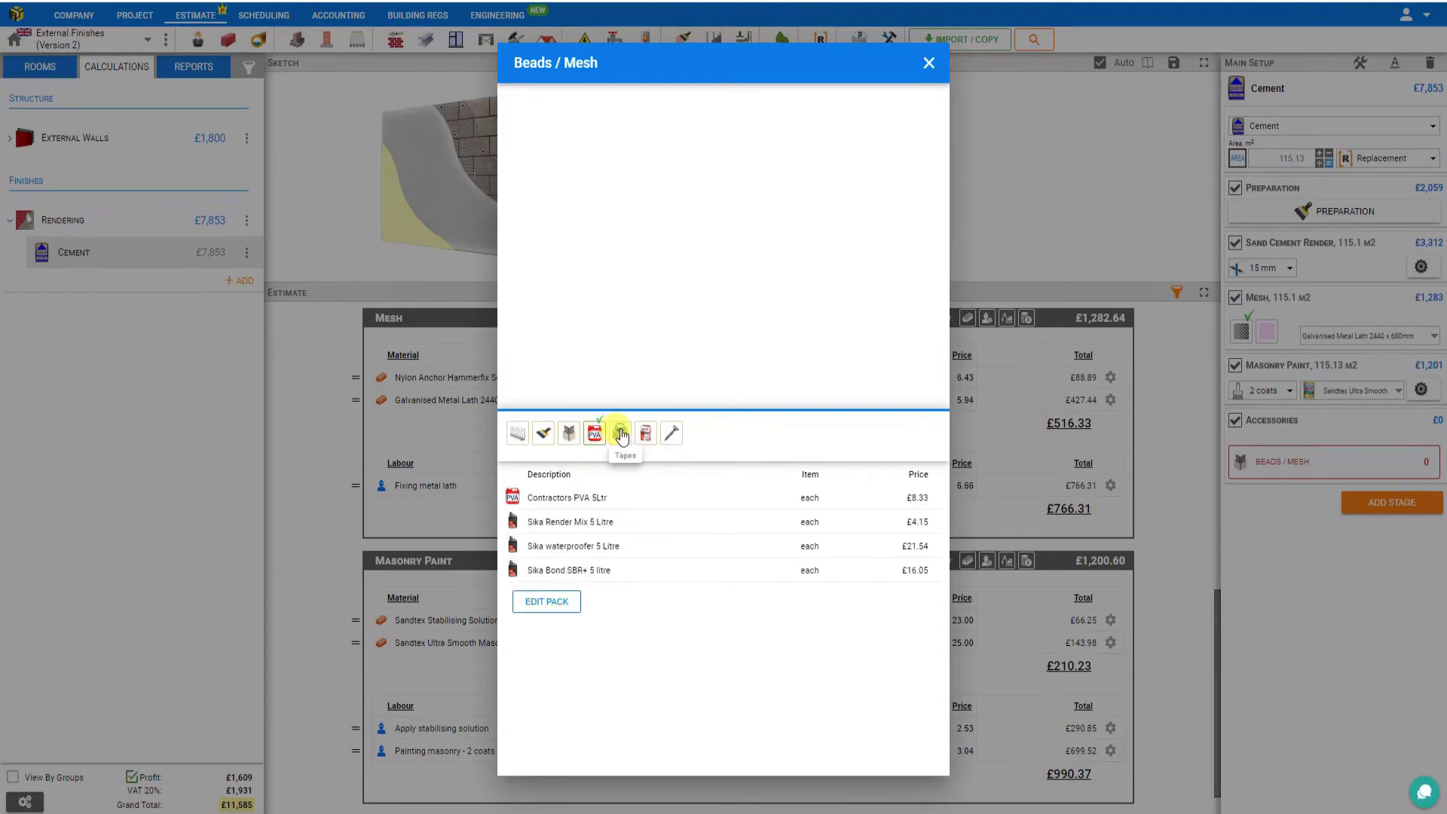
pyautogui.click(621, 435)
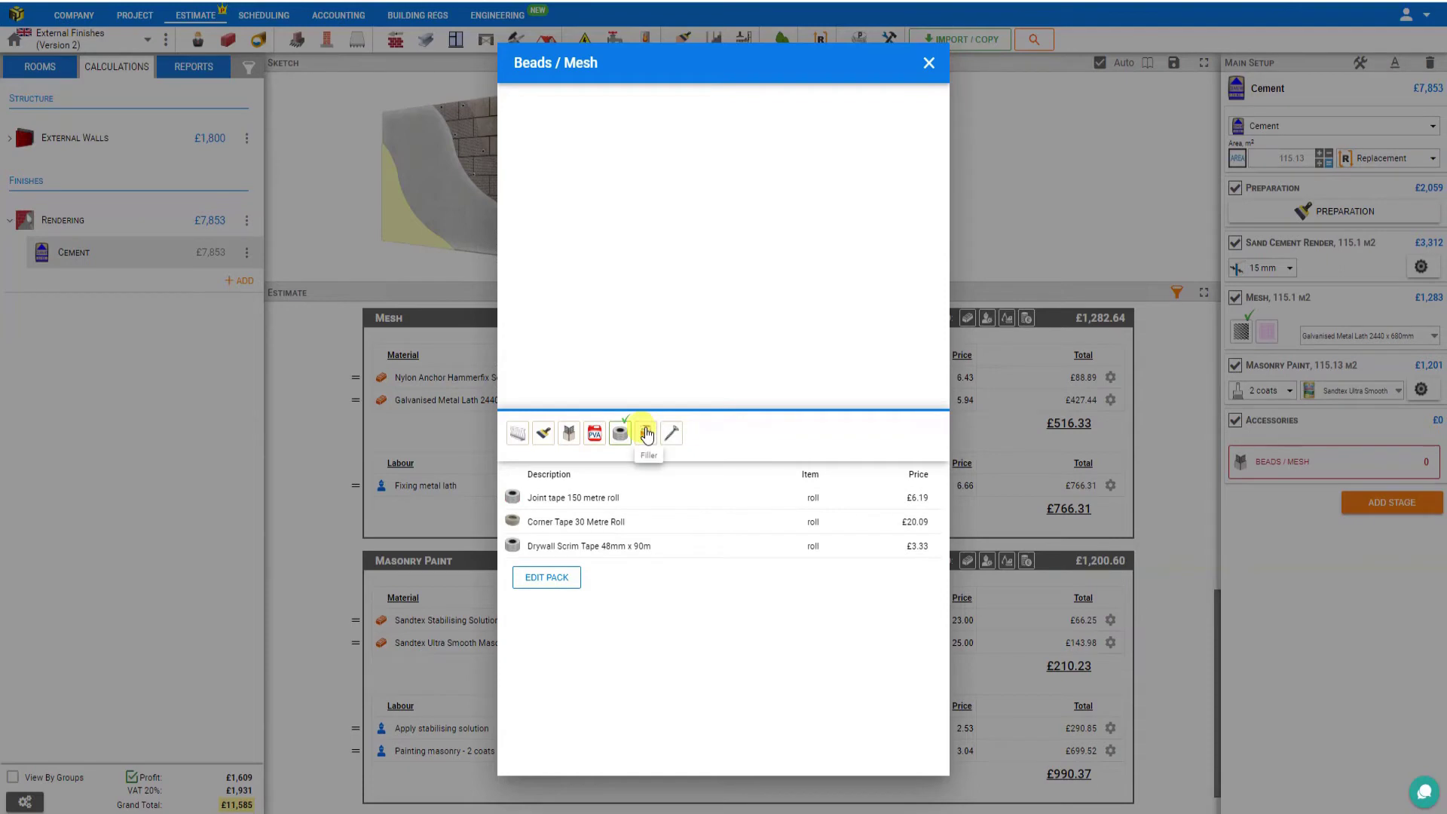
pyautogui.click(647, 433)
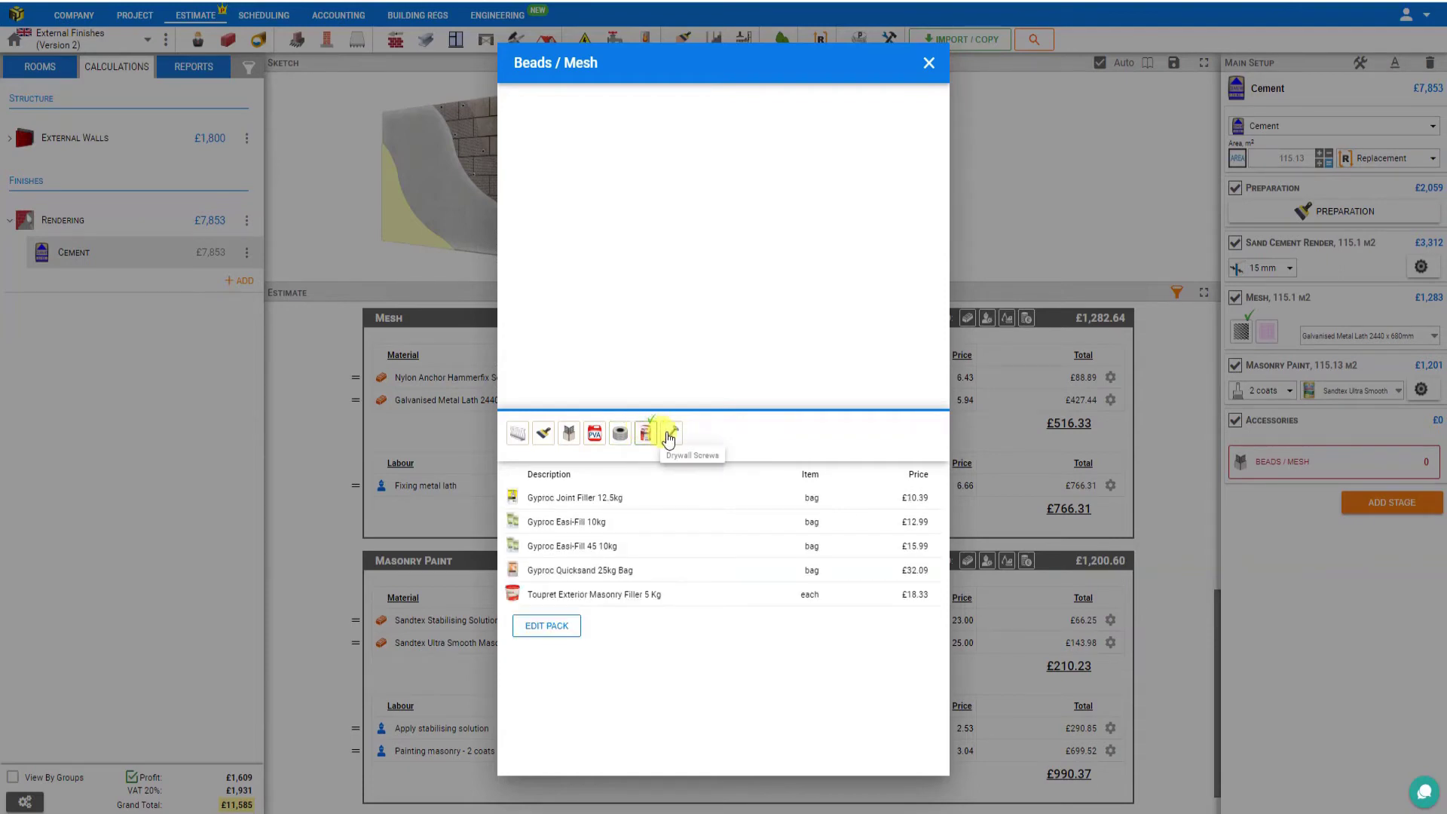
pyautogui.click(668, 435)
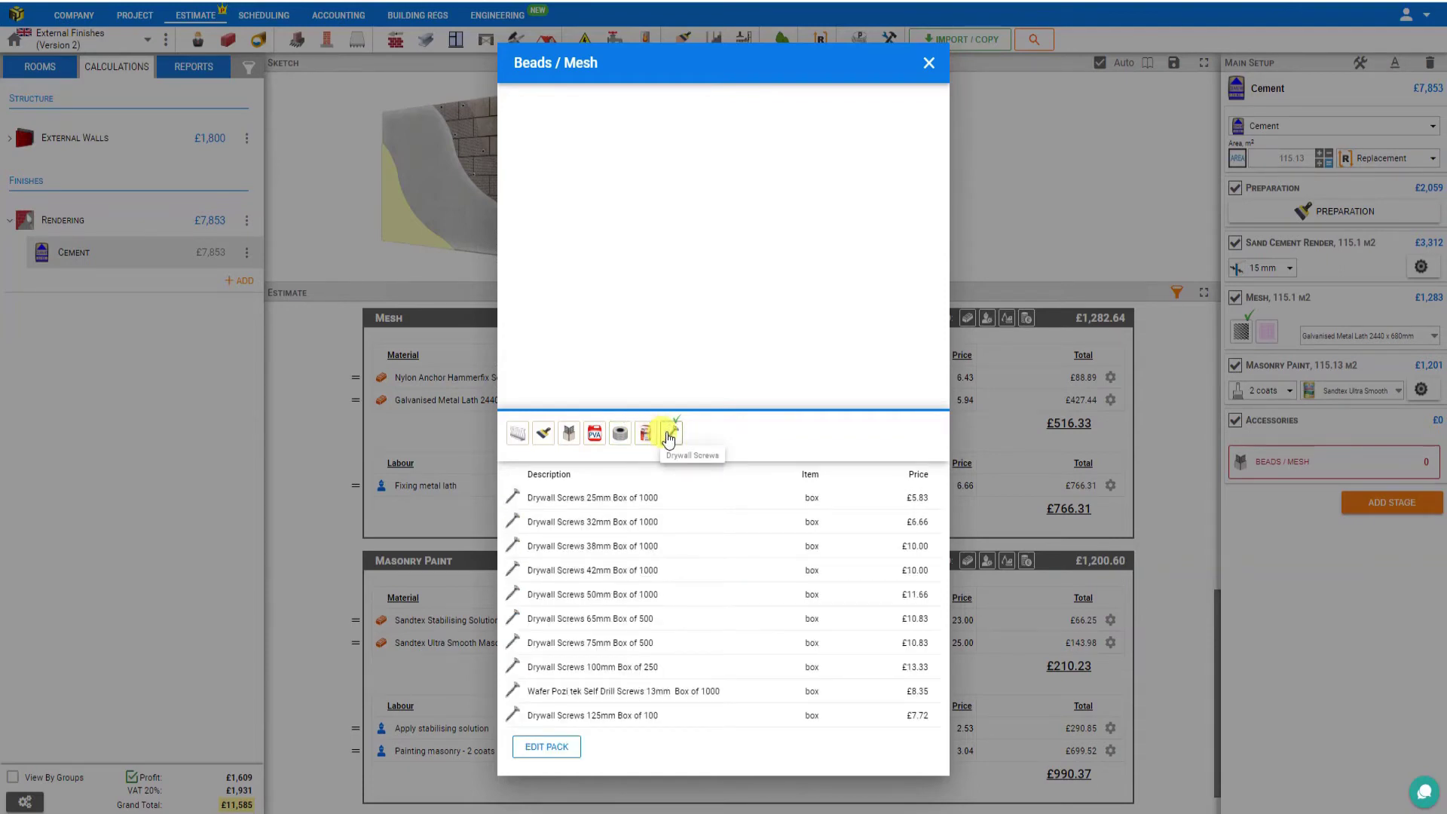
# Add 5 Galvanised Steel Angle Beads 45mm x 2.4m and 3 External Bellcast Beads 20mm x 3m as rendering bead accessories
pyautogui.click(518, 434)
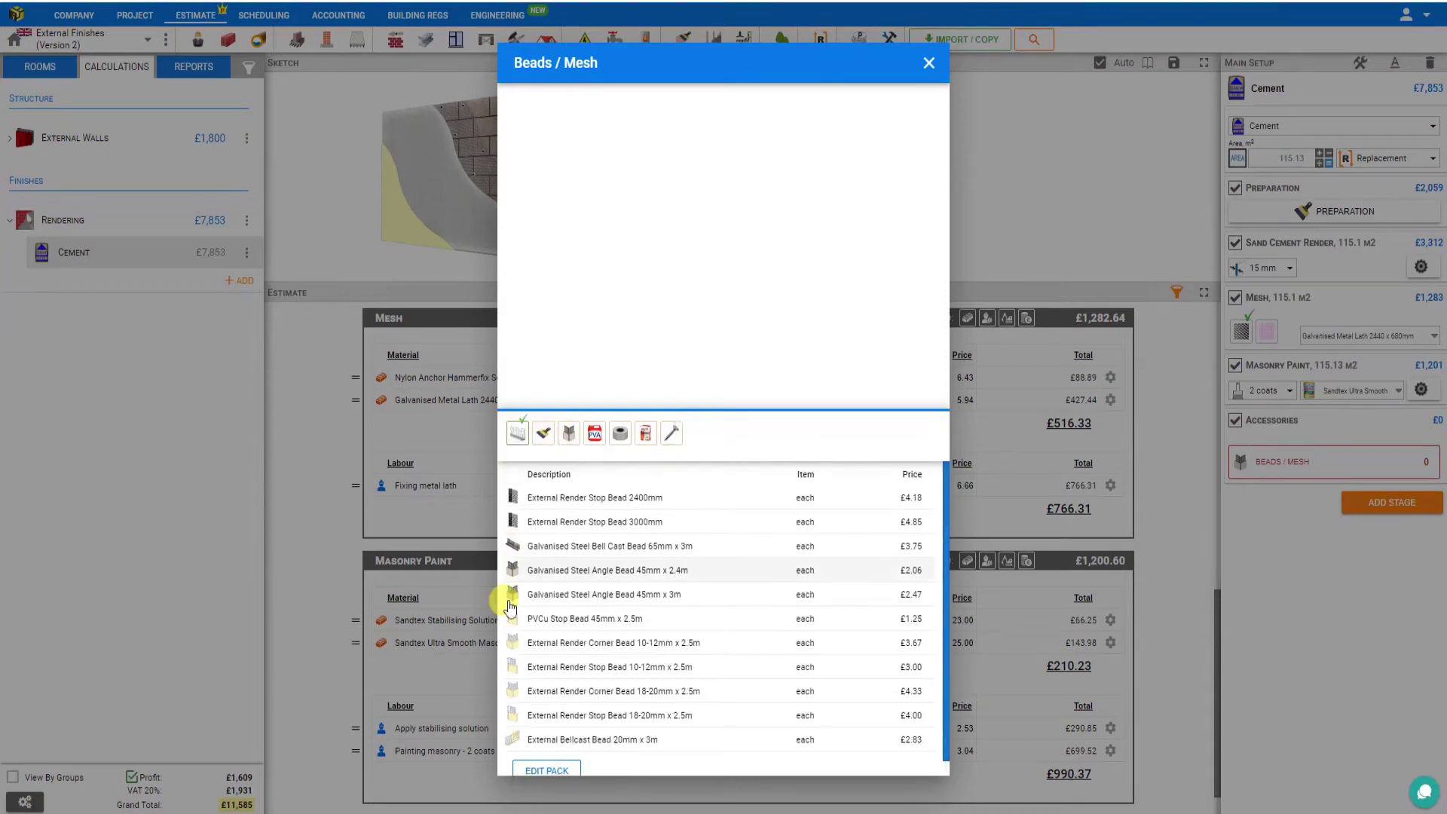
pyautogui.click(548, 741)
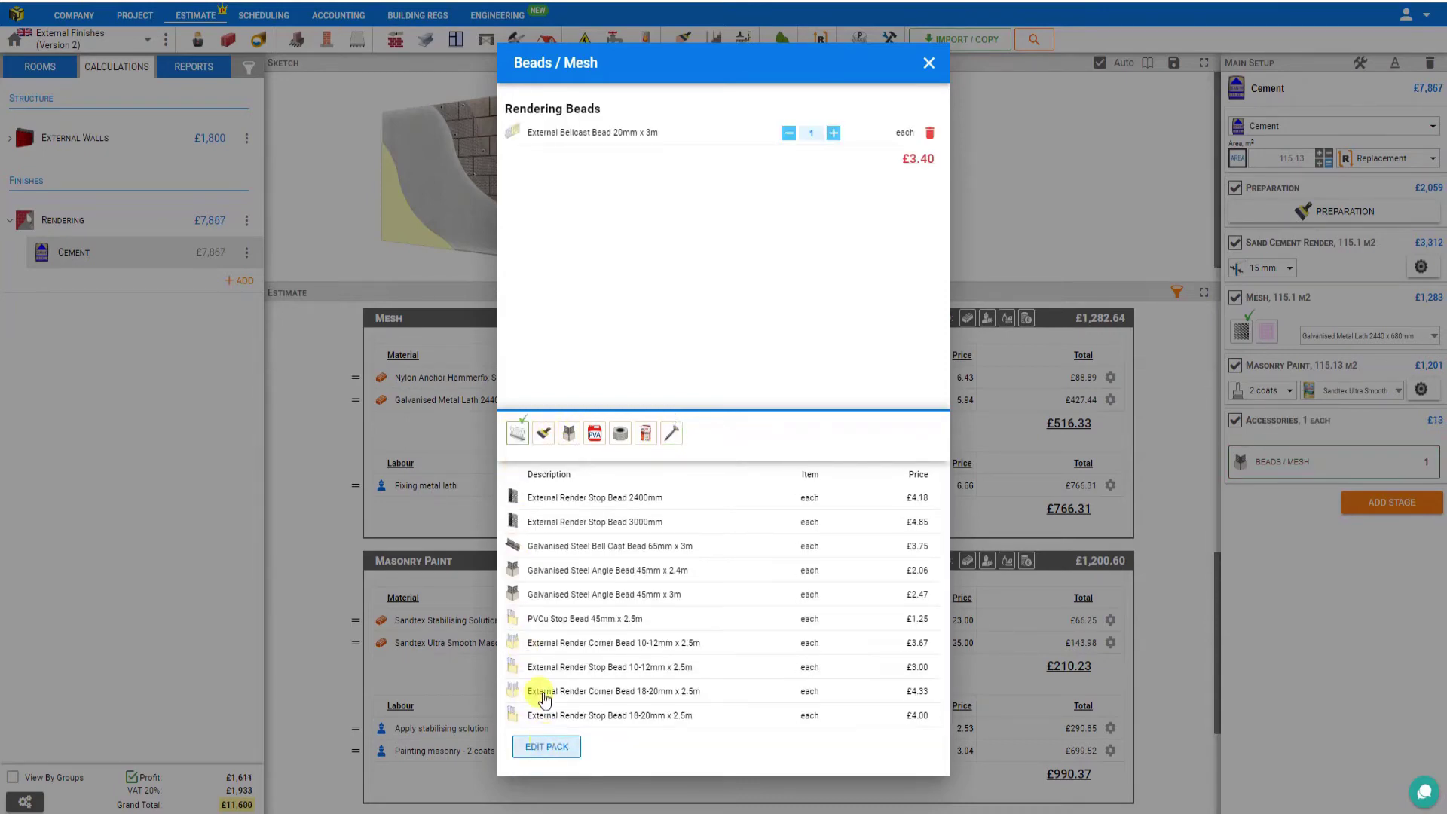
pyautogui.click(540, 571)
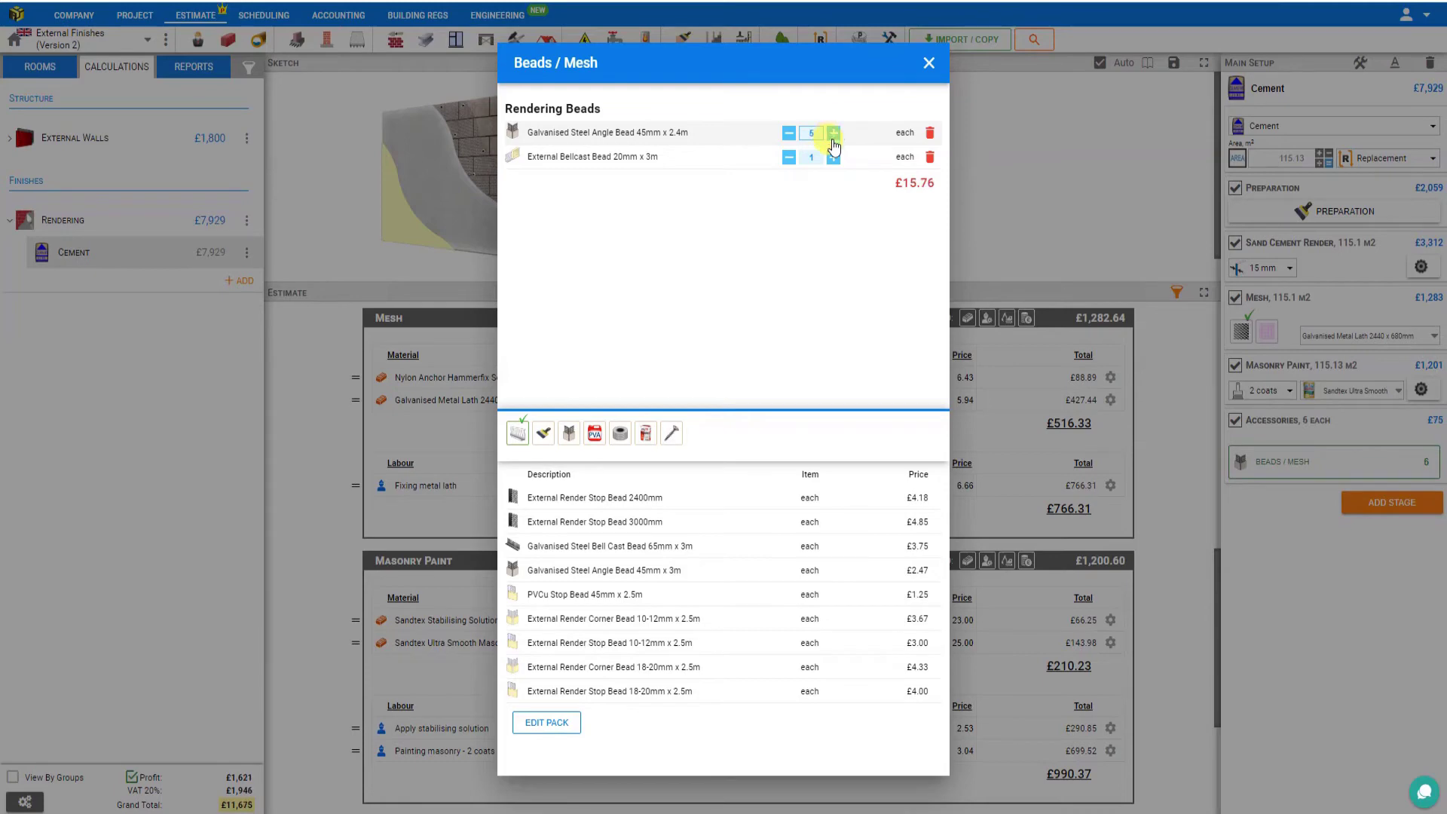
pyautogui.click(811, 159)
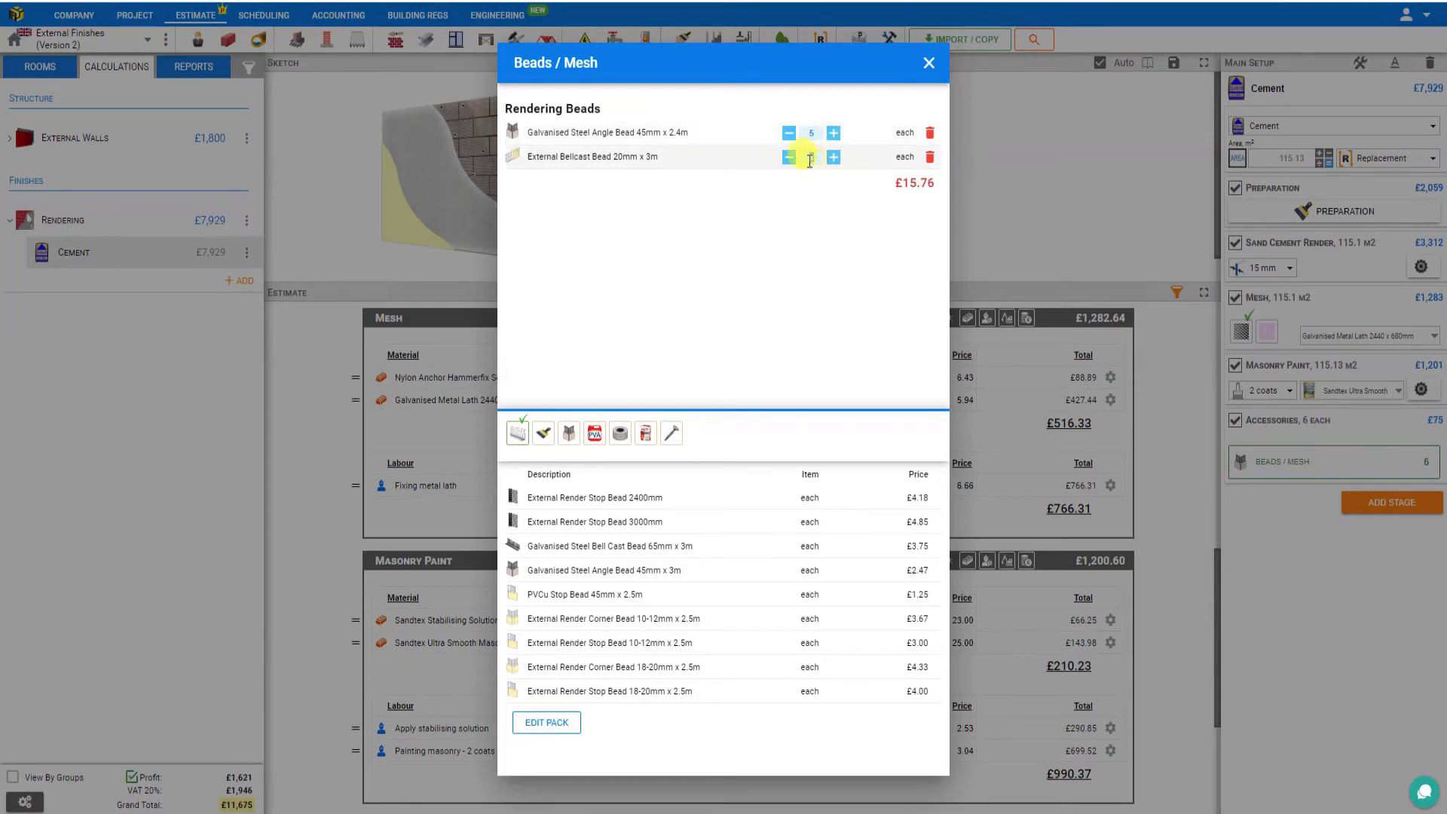
pyautogui.write('3')
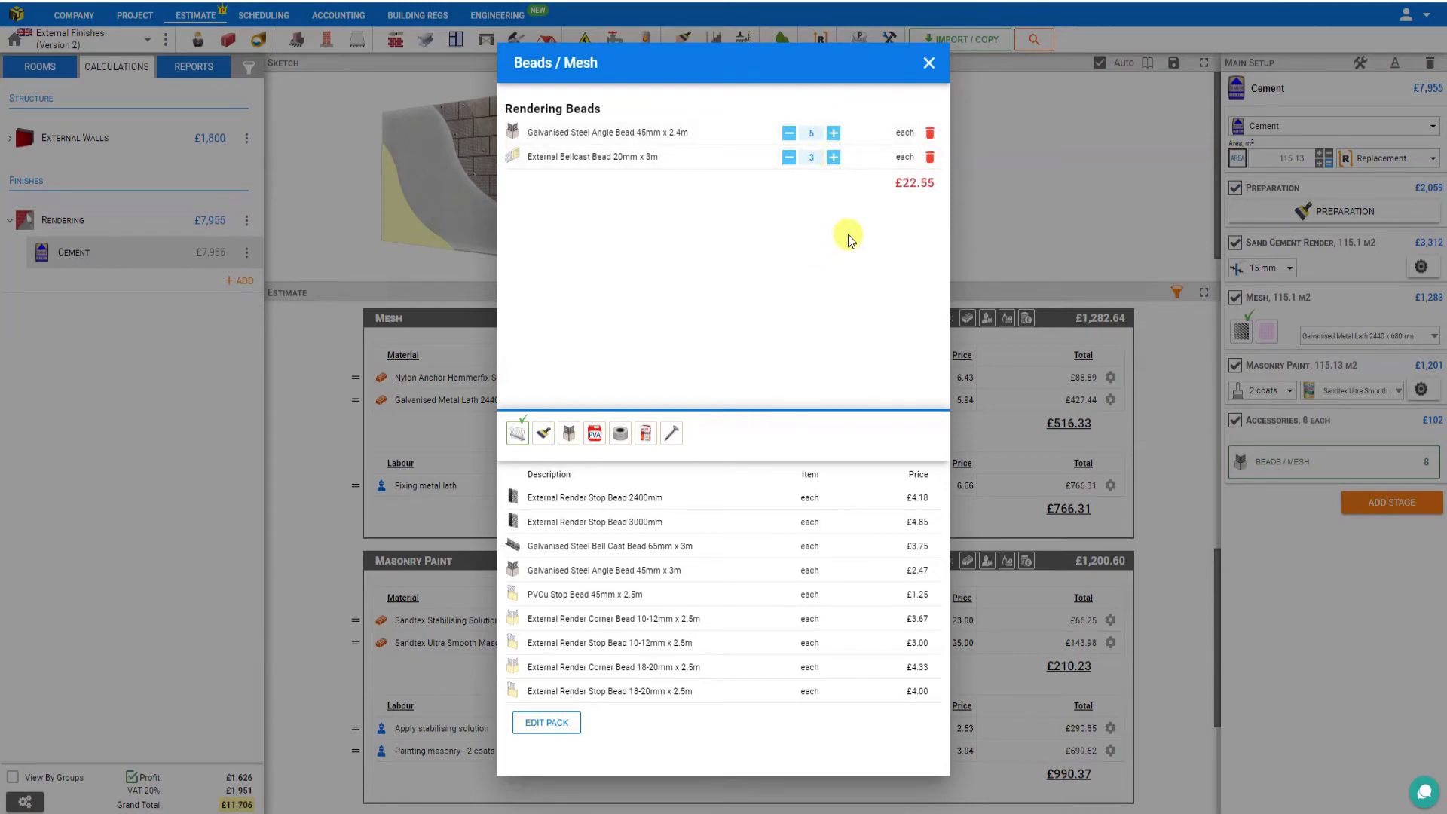
pyautogui.click(928, 64)
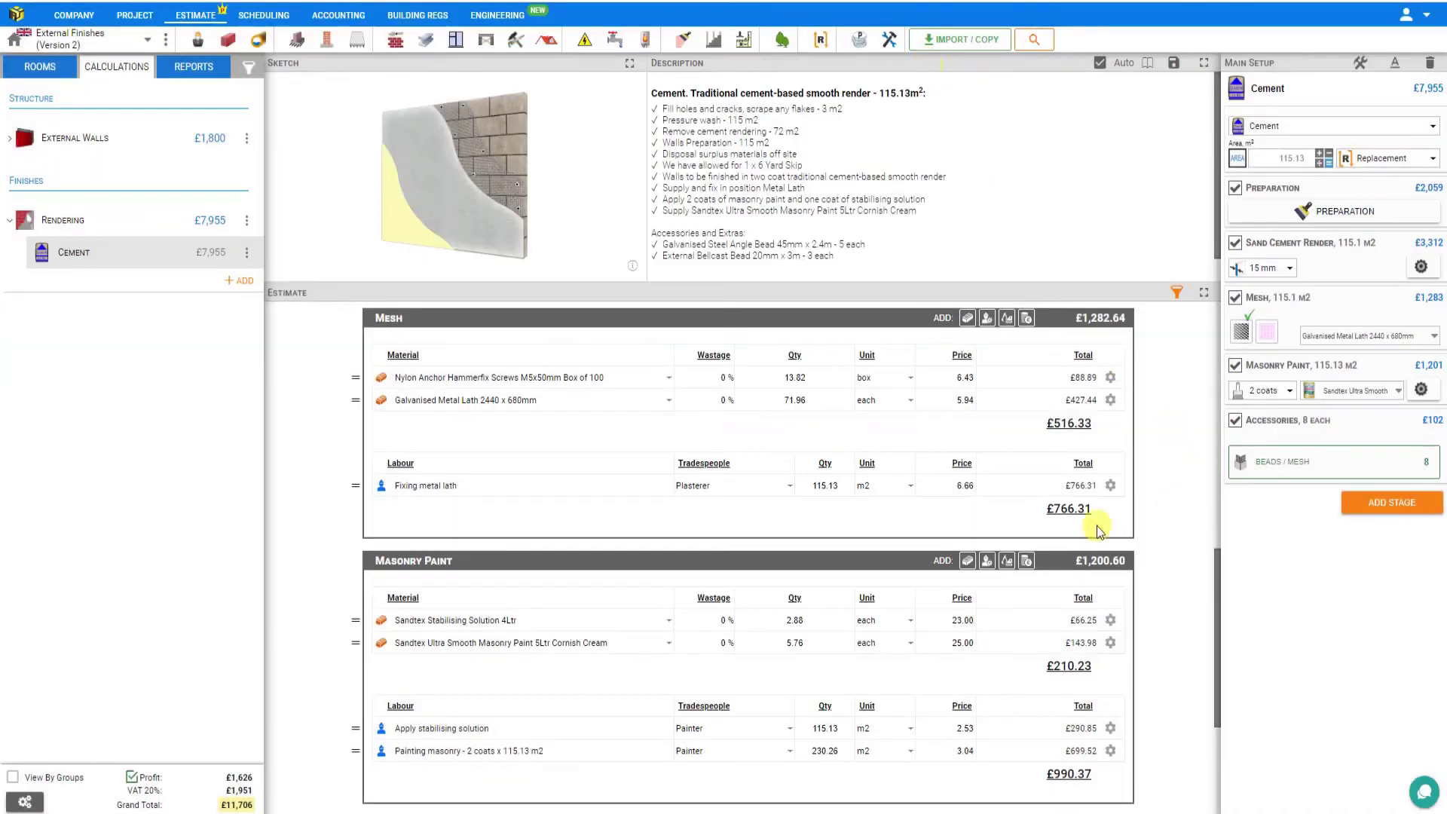
# Start a new material line in the Accessories section of the estimate and search the library for "brush"
pyautogui.scroll(-3, 820, 514)
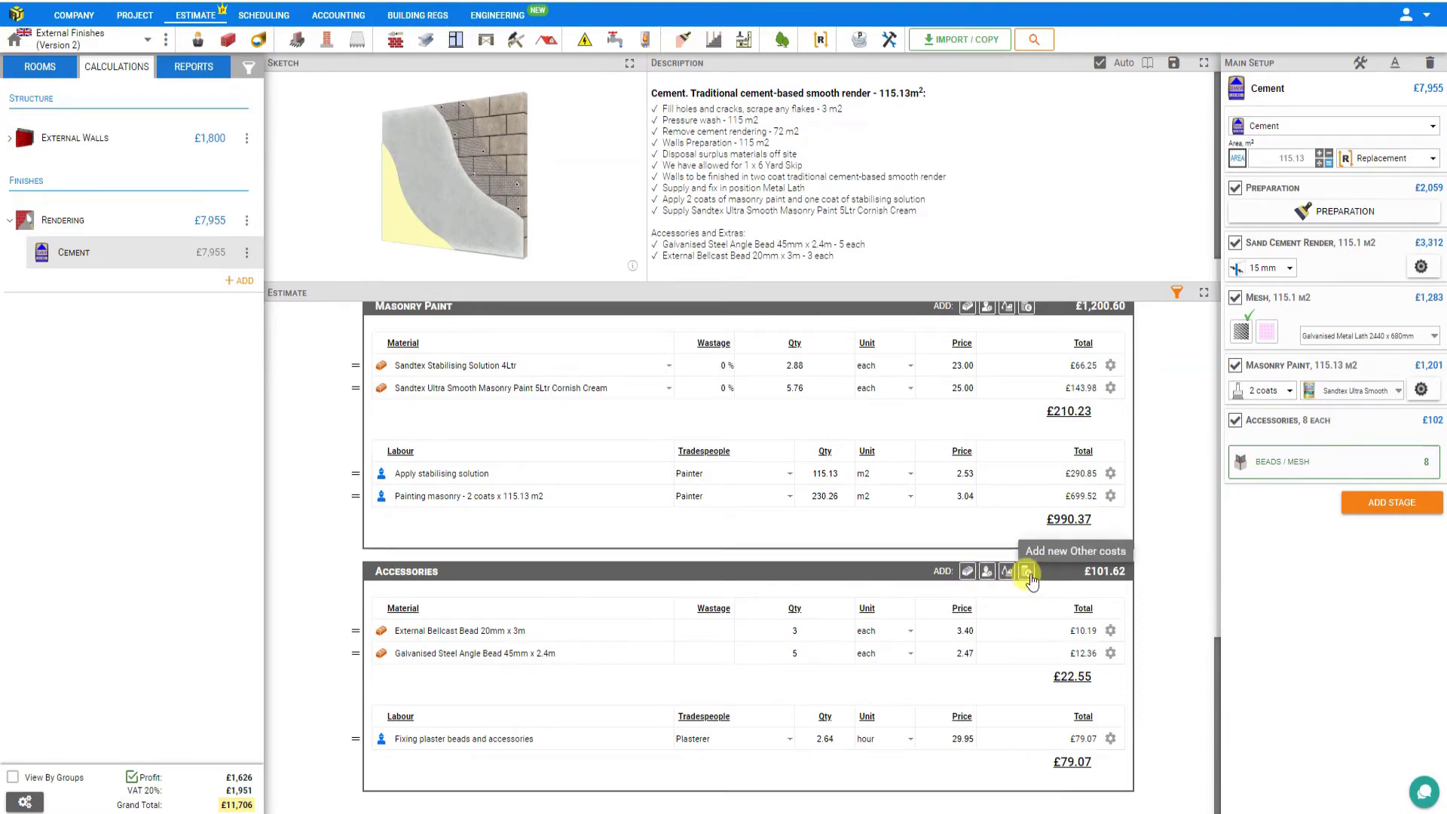
pyautogui.click(968, 573)
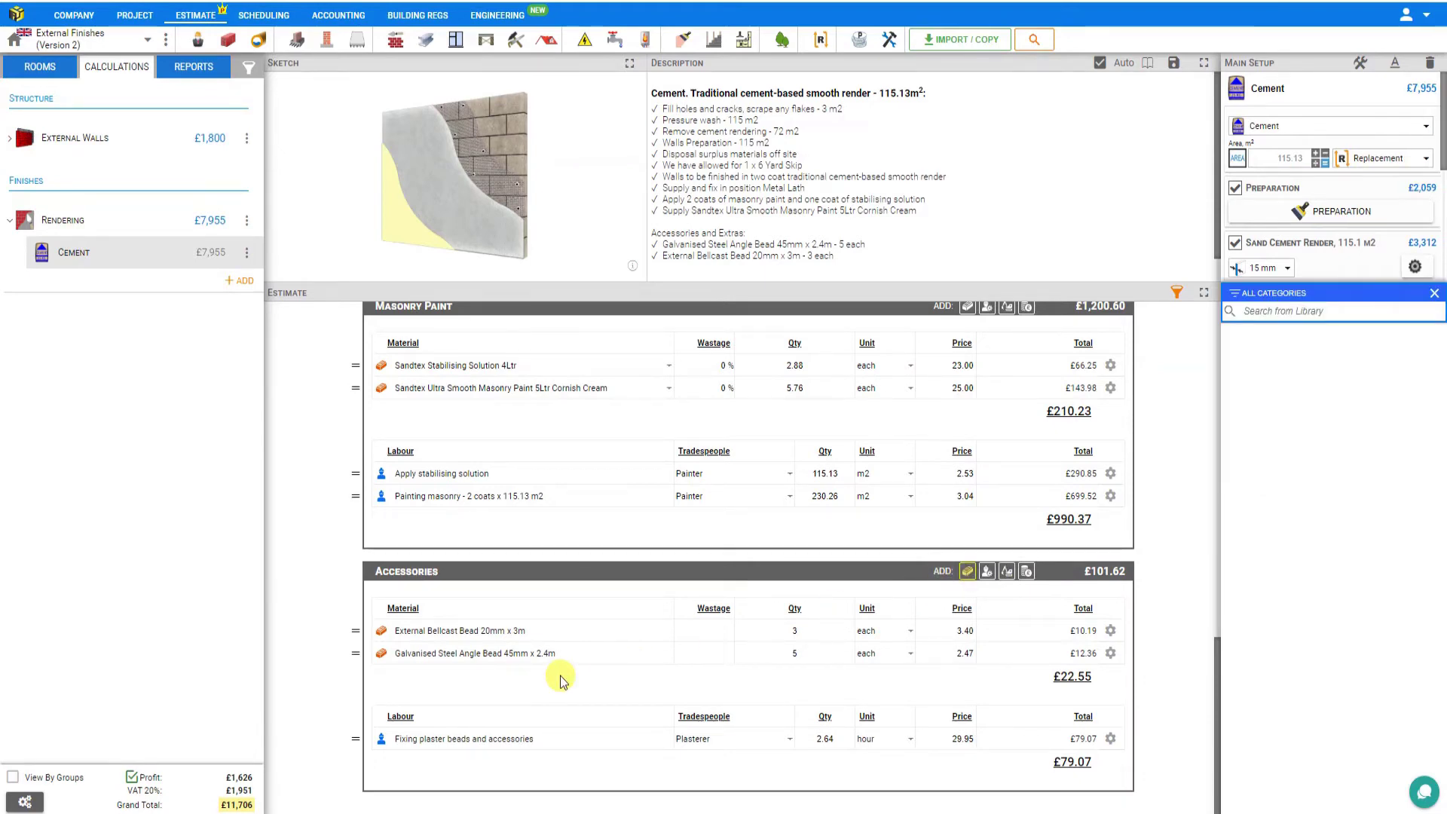
pyautogui.click(1305, 309)
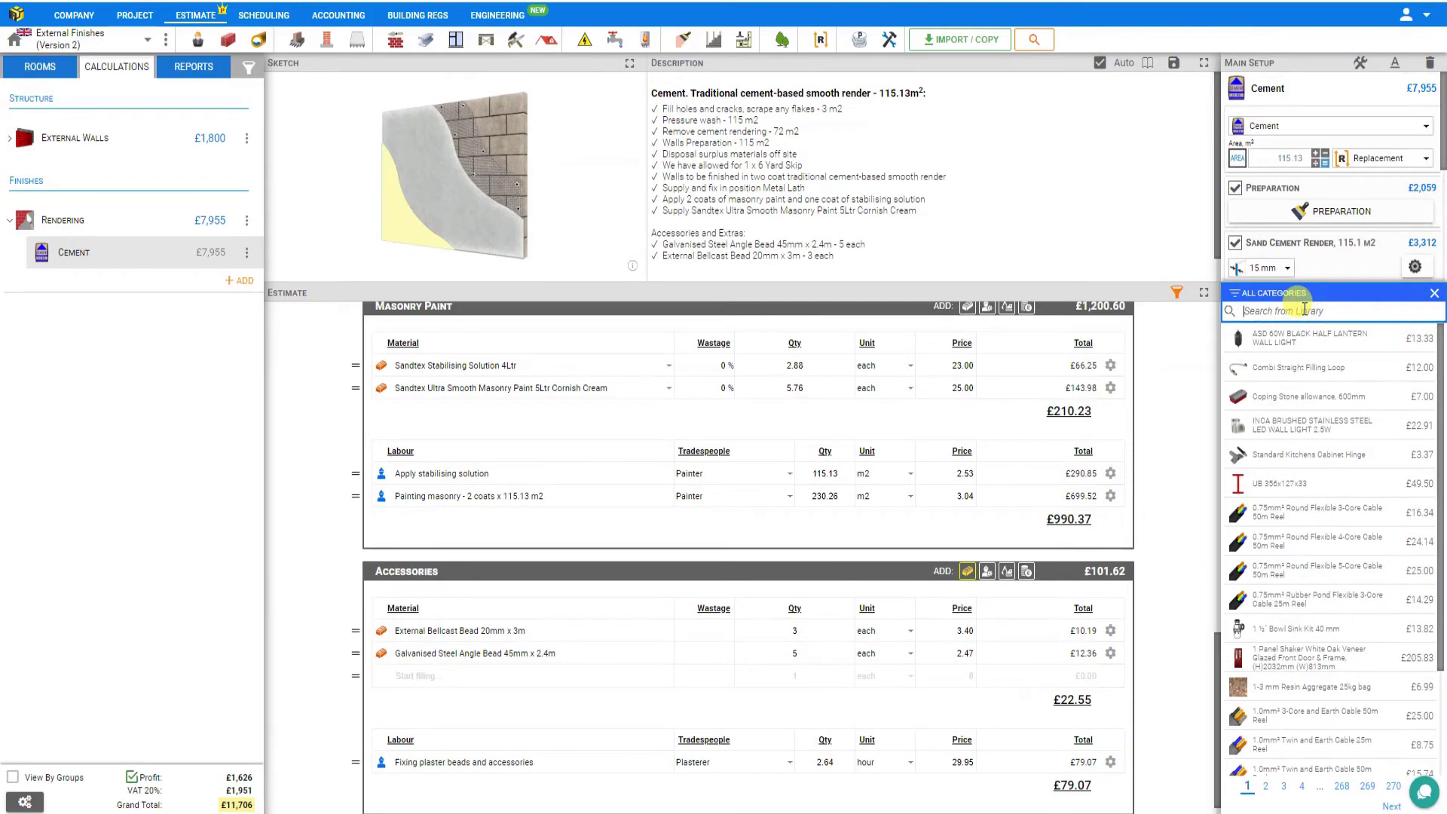
pyautogui.write('brush')
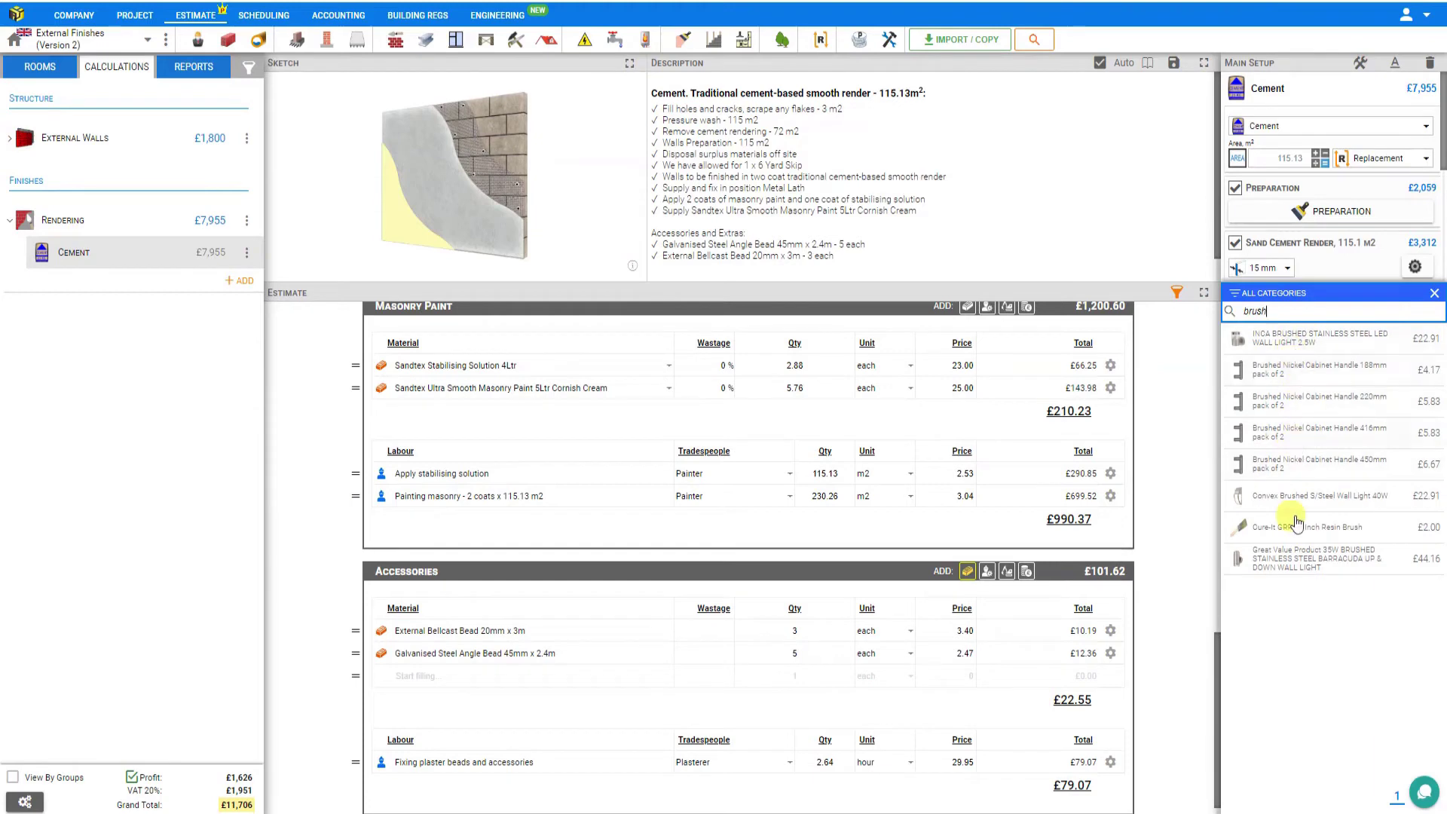
# Add a custom accessories material named Brush 3" with quantity 5 and price 5.45, and remove that line again
pyautogui.click(406, 675)
pyautogui.write('Brush')
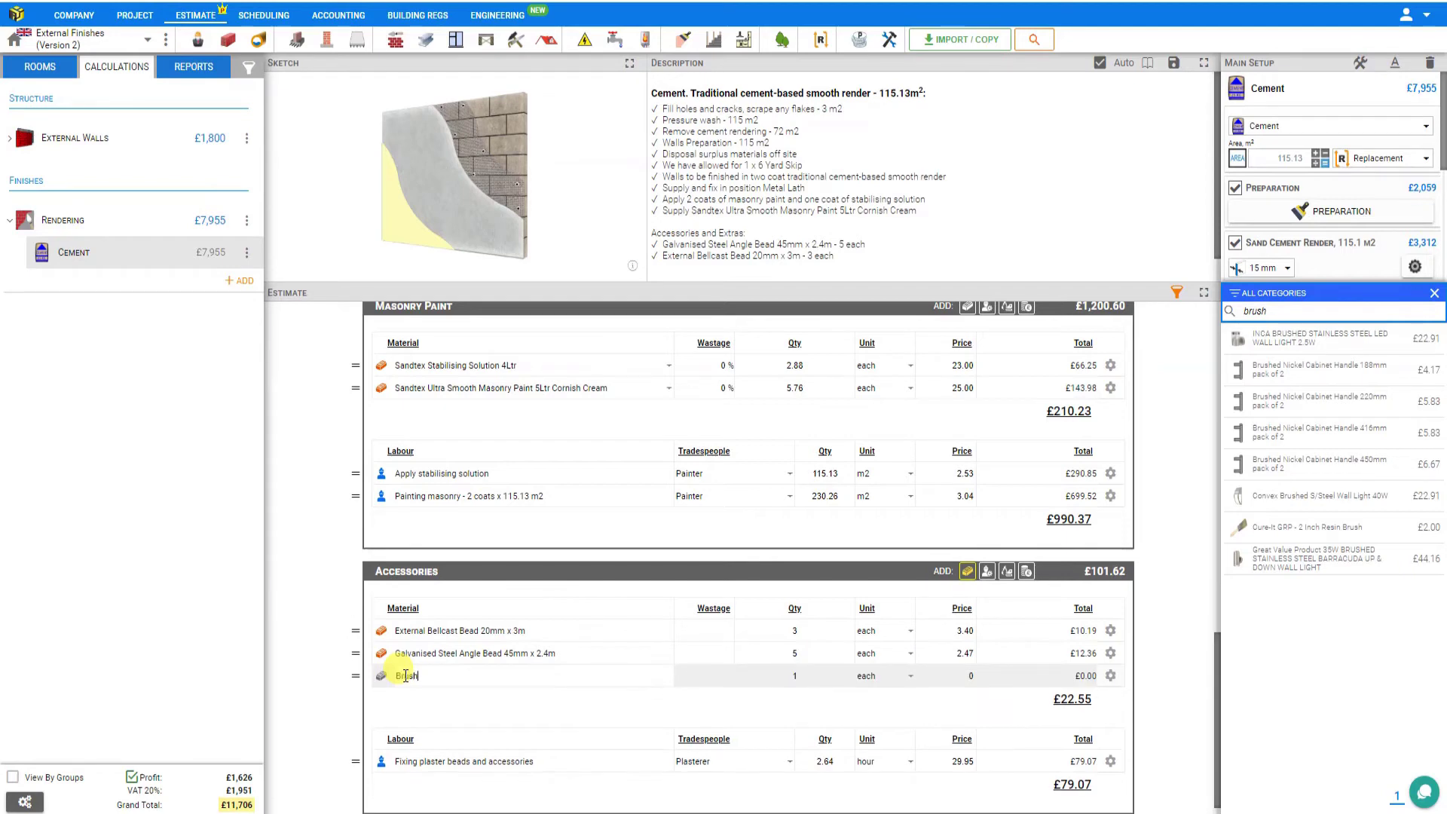
pyautogui.write(" 3'")
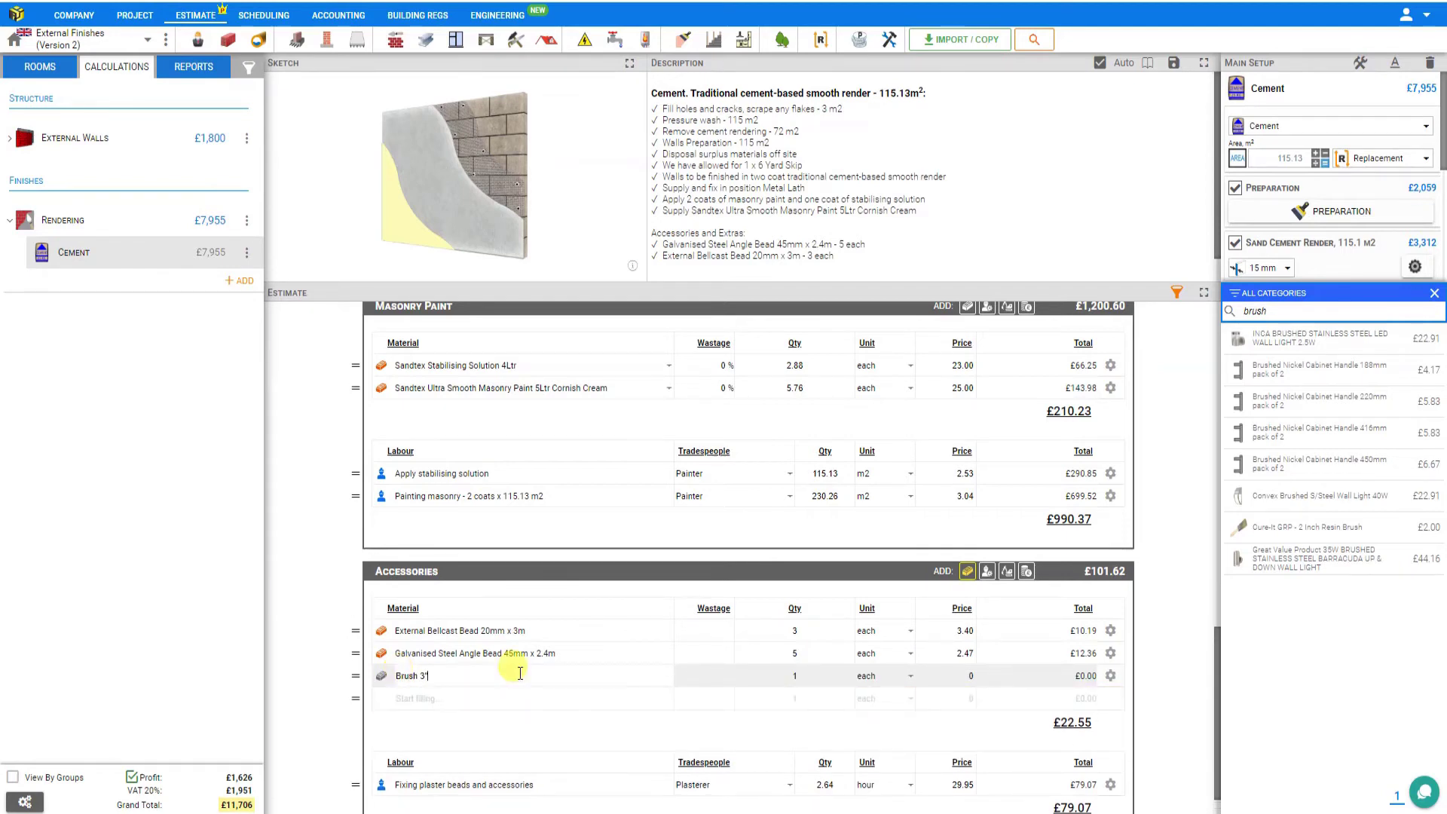
pyautogui.click(791, 676)
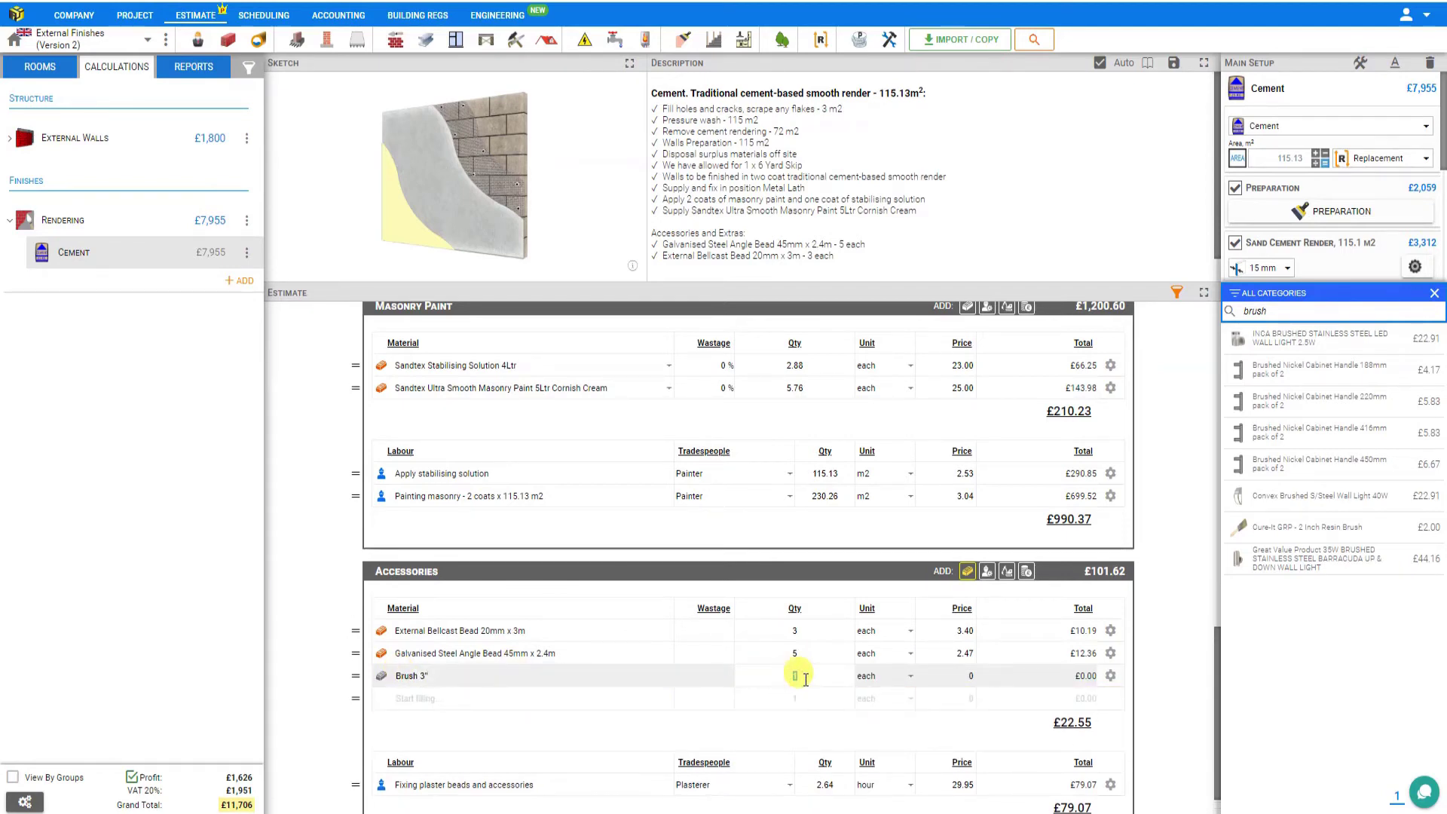
pyautogui.click(953, 677)
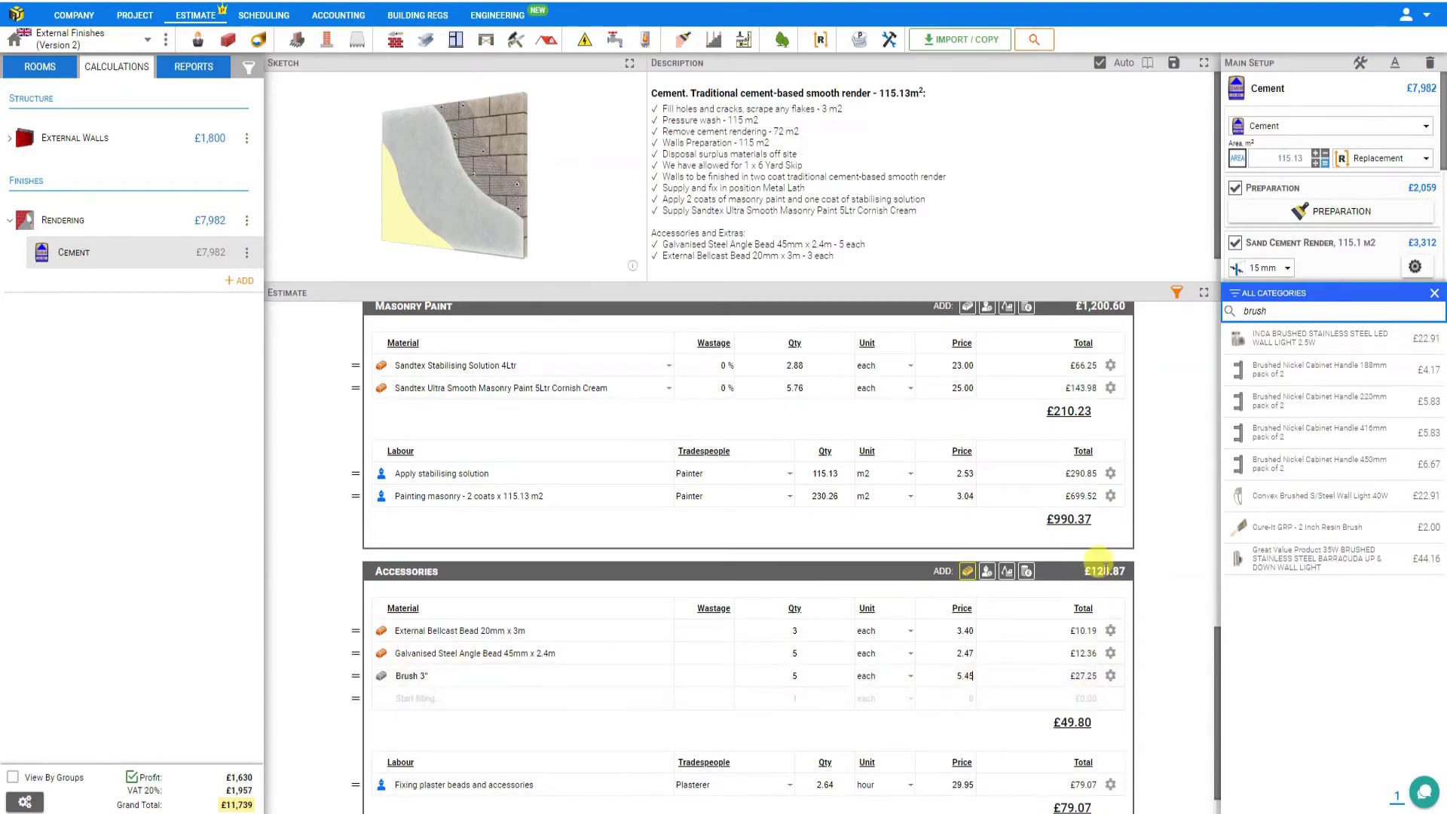
pyautogui.click(1111, 676)
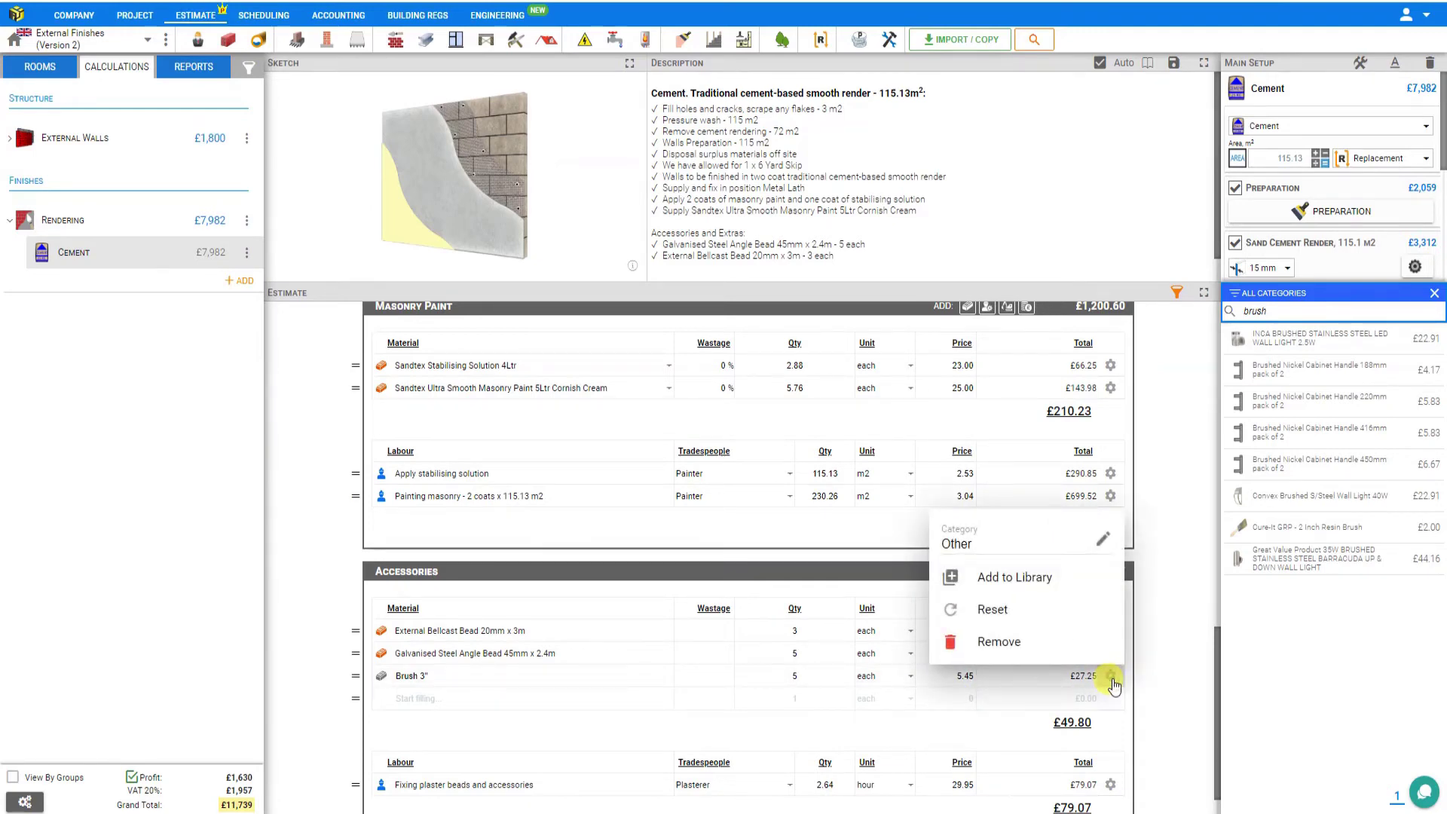
pyautogui.click(1002, 643)
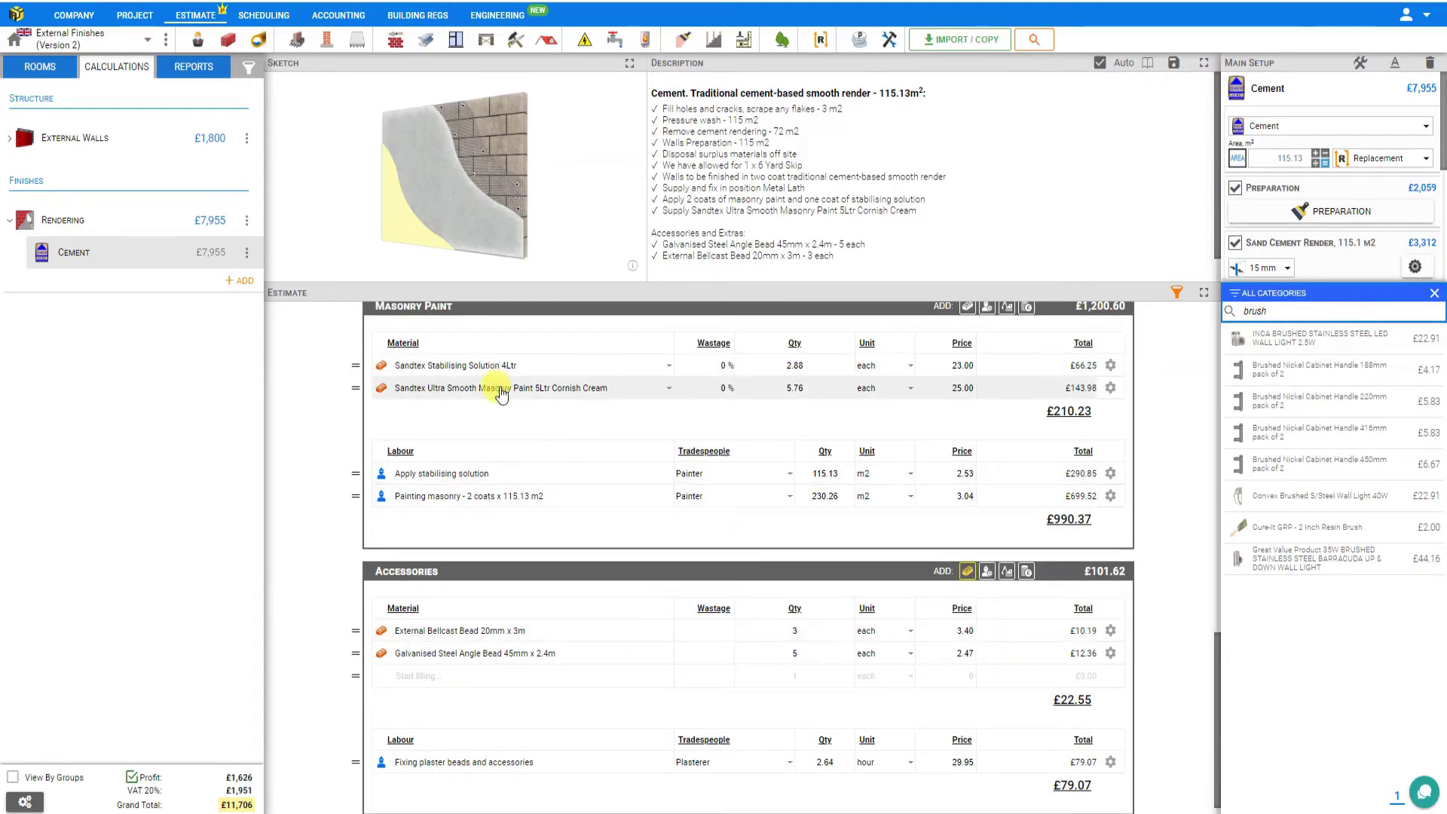
# Turn off the visibility of the Sandtex Ultra Smooth Masonry Paint 5Ltr line, restore it, and close the material library search
pyautogui.click(1111, 388)
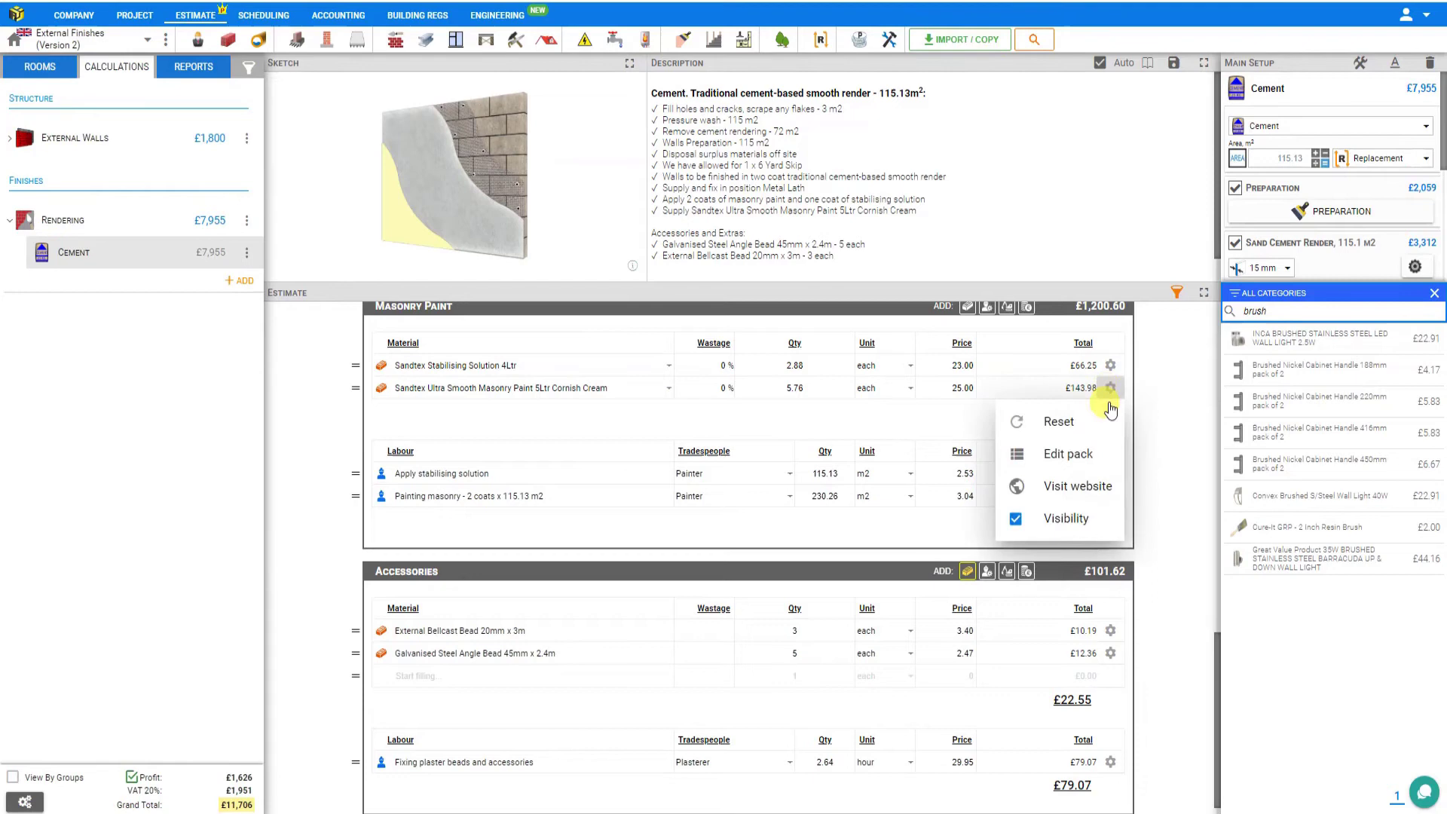
pyautogui.click(1016, 520)
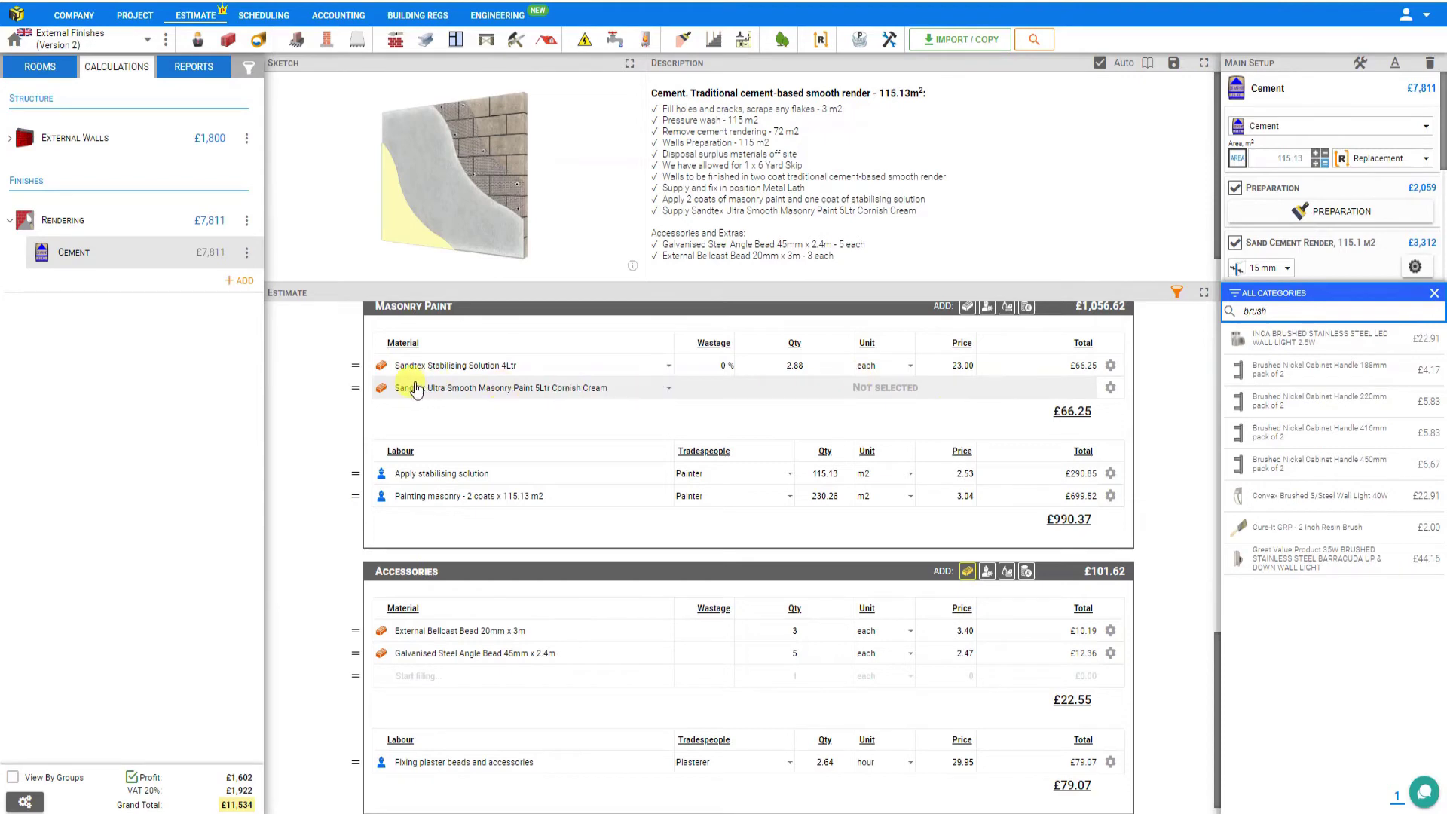
pyautogui.click(1110, 389)
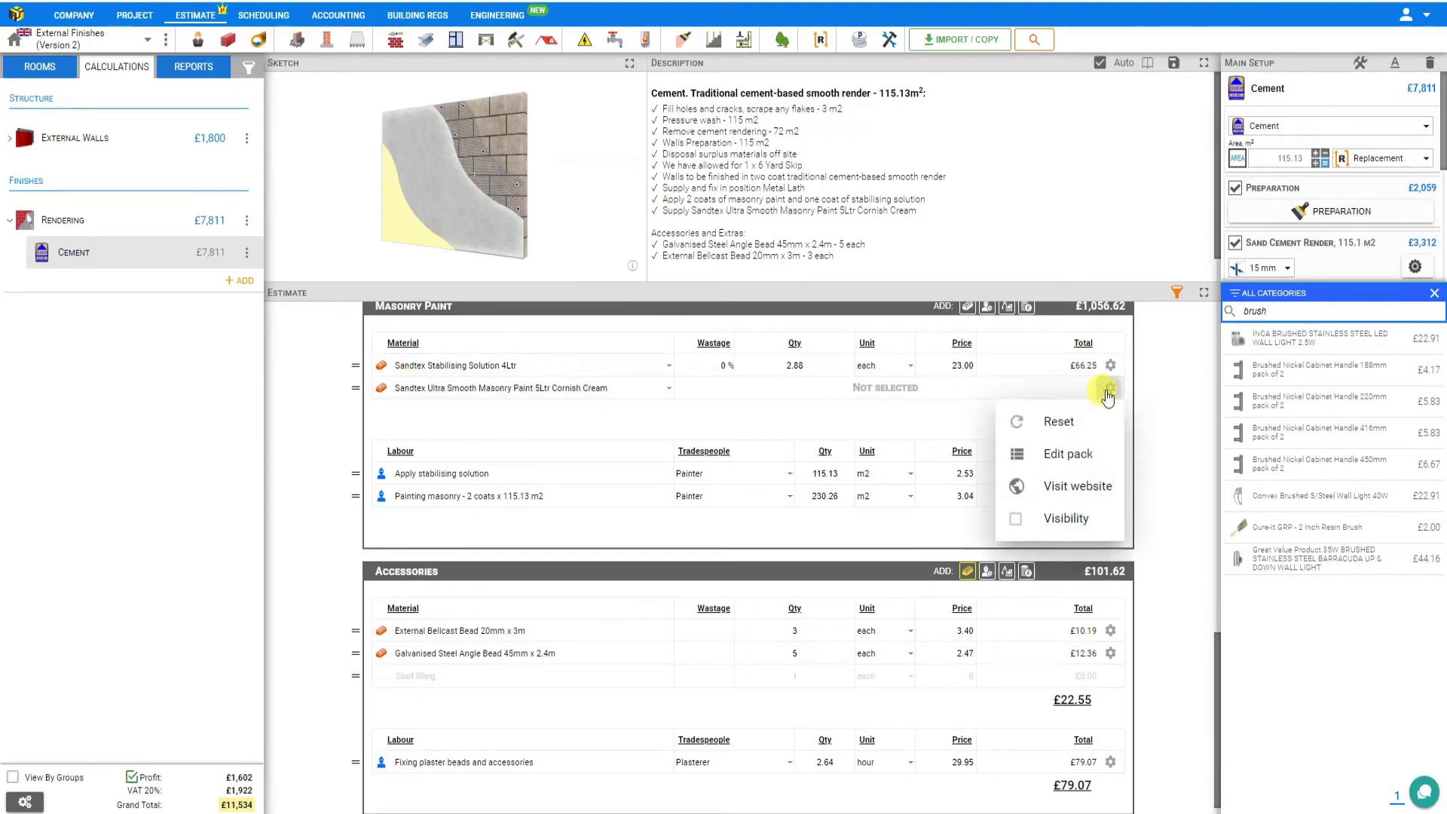
pyautogui.click(1015, 520)
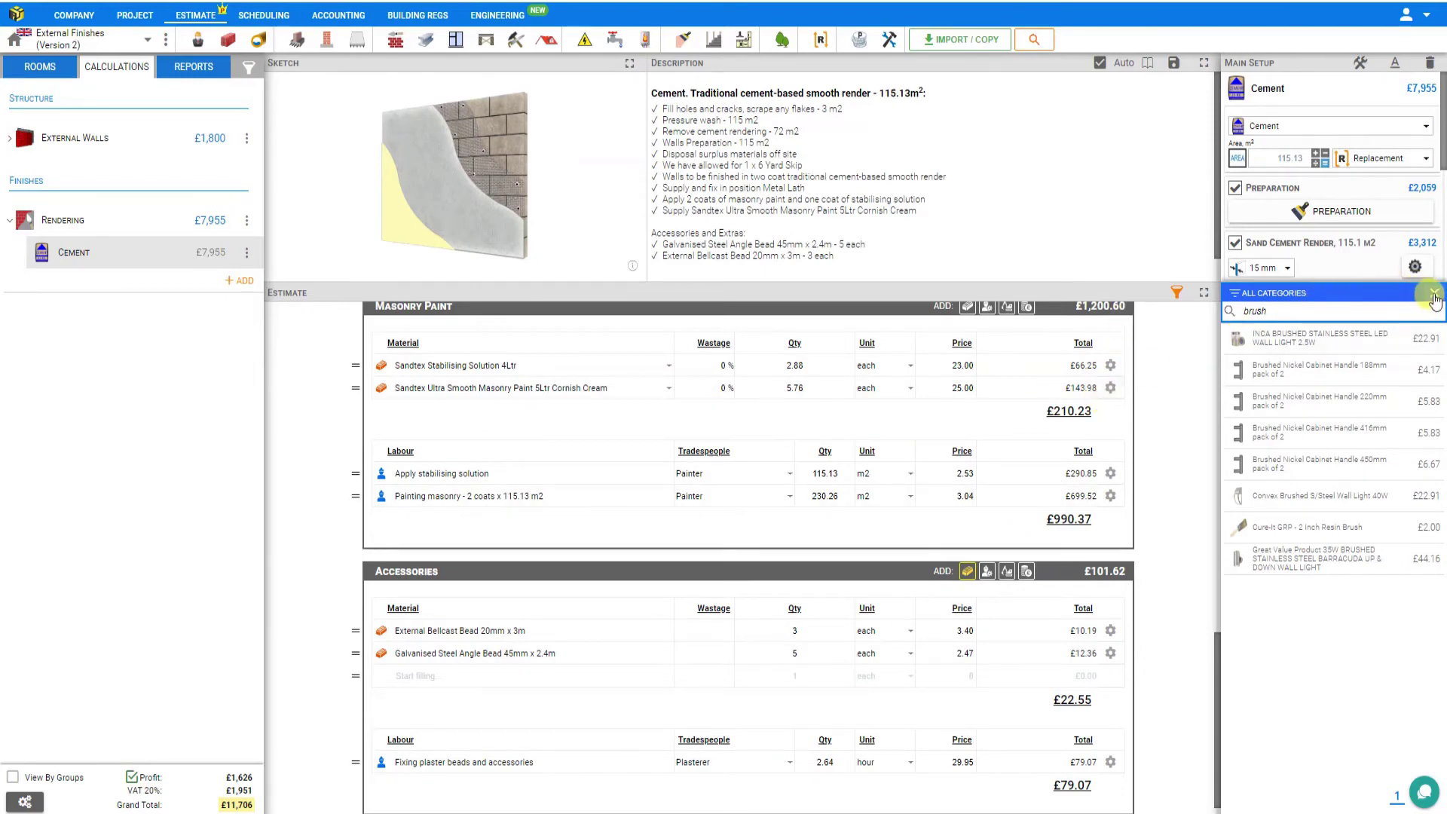
pyautogui.click(1433, 294)
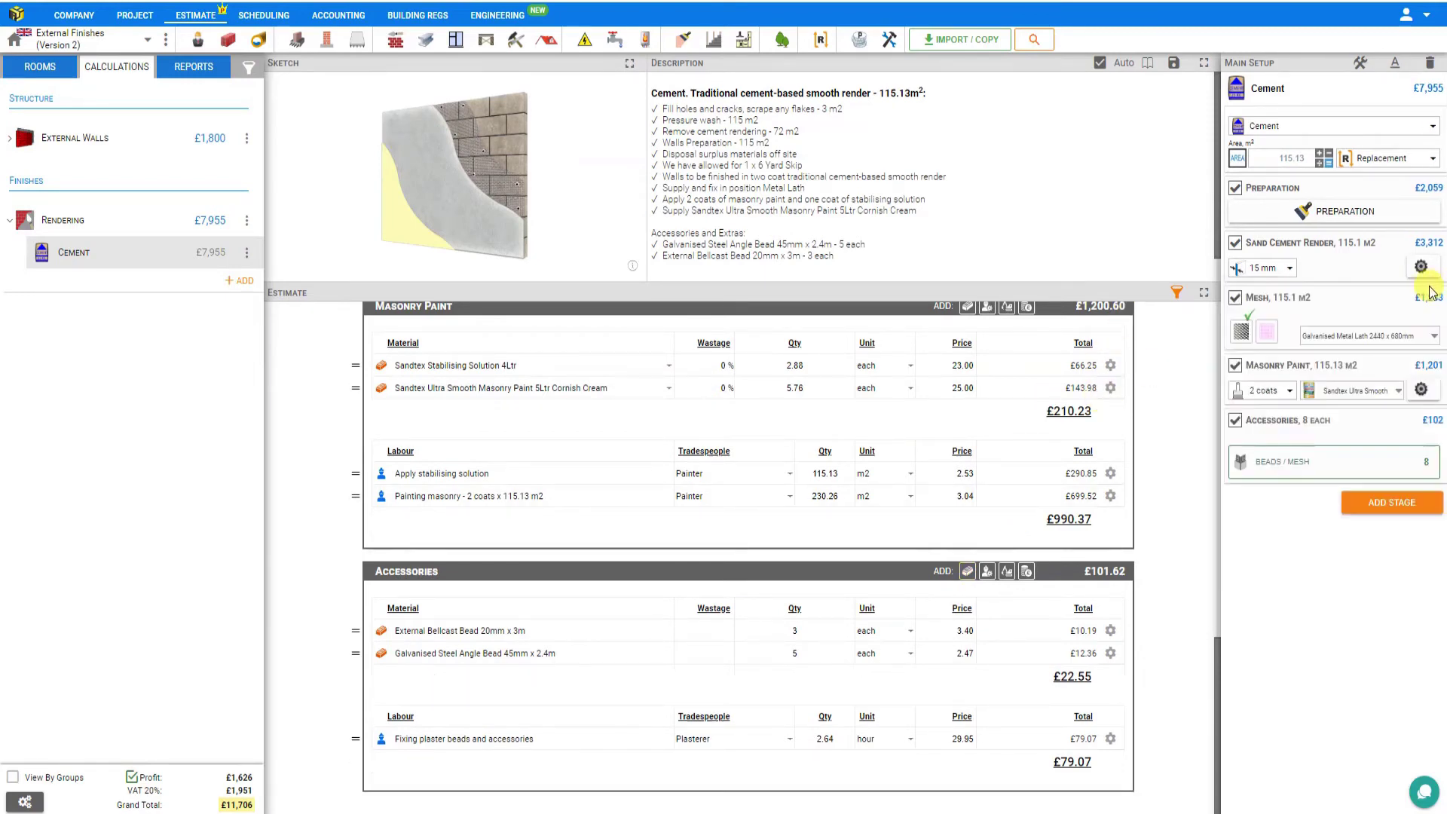
# Change the rendering type to Through Colour and the work type to New Installation
pyautogui.click(1410, 130)
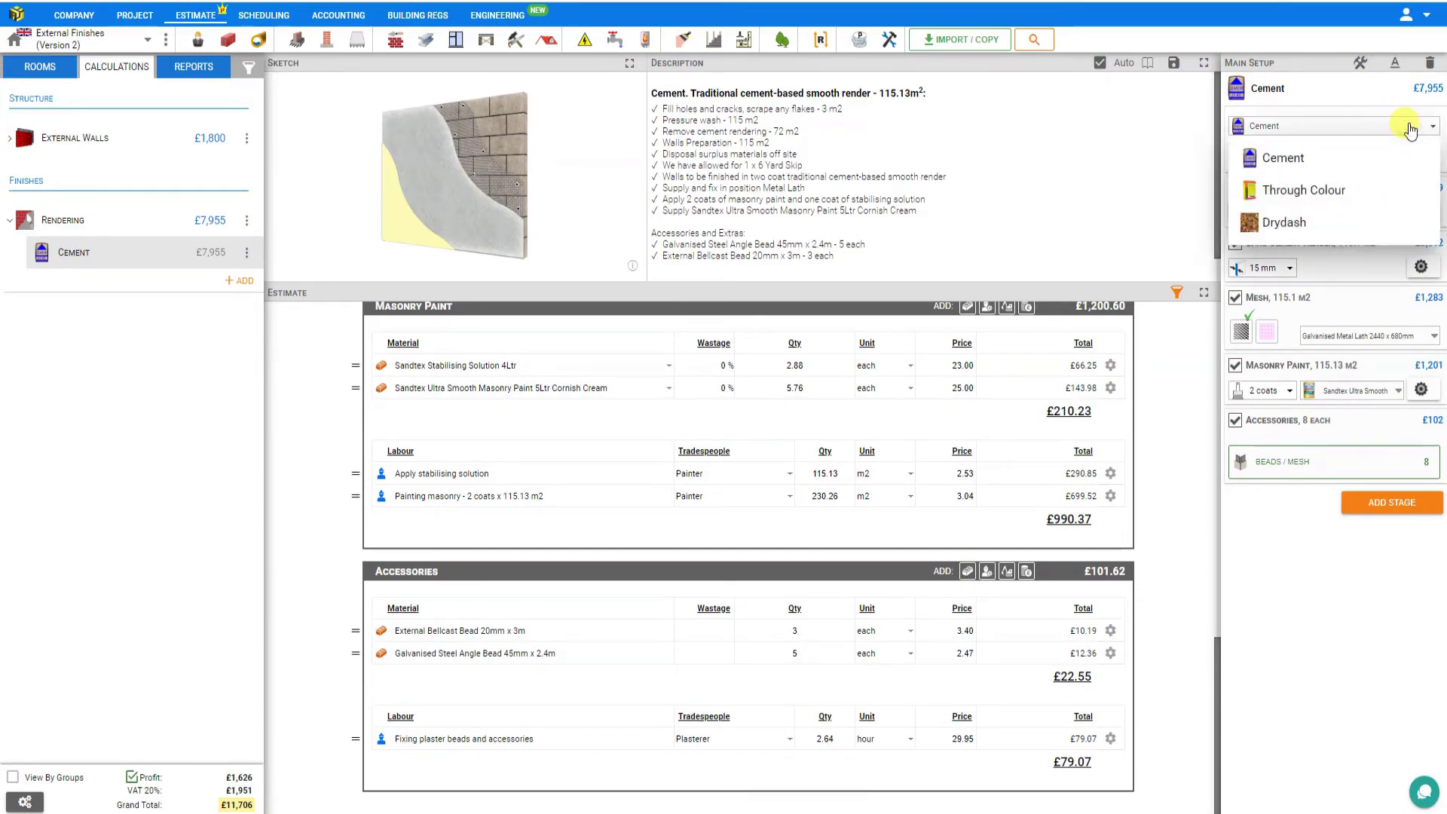
pyautogui.click(1343, 198)
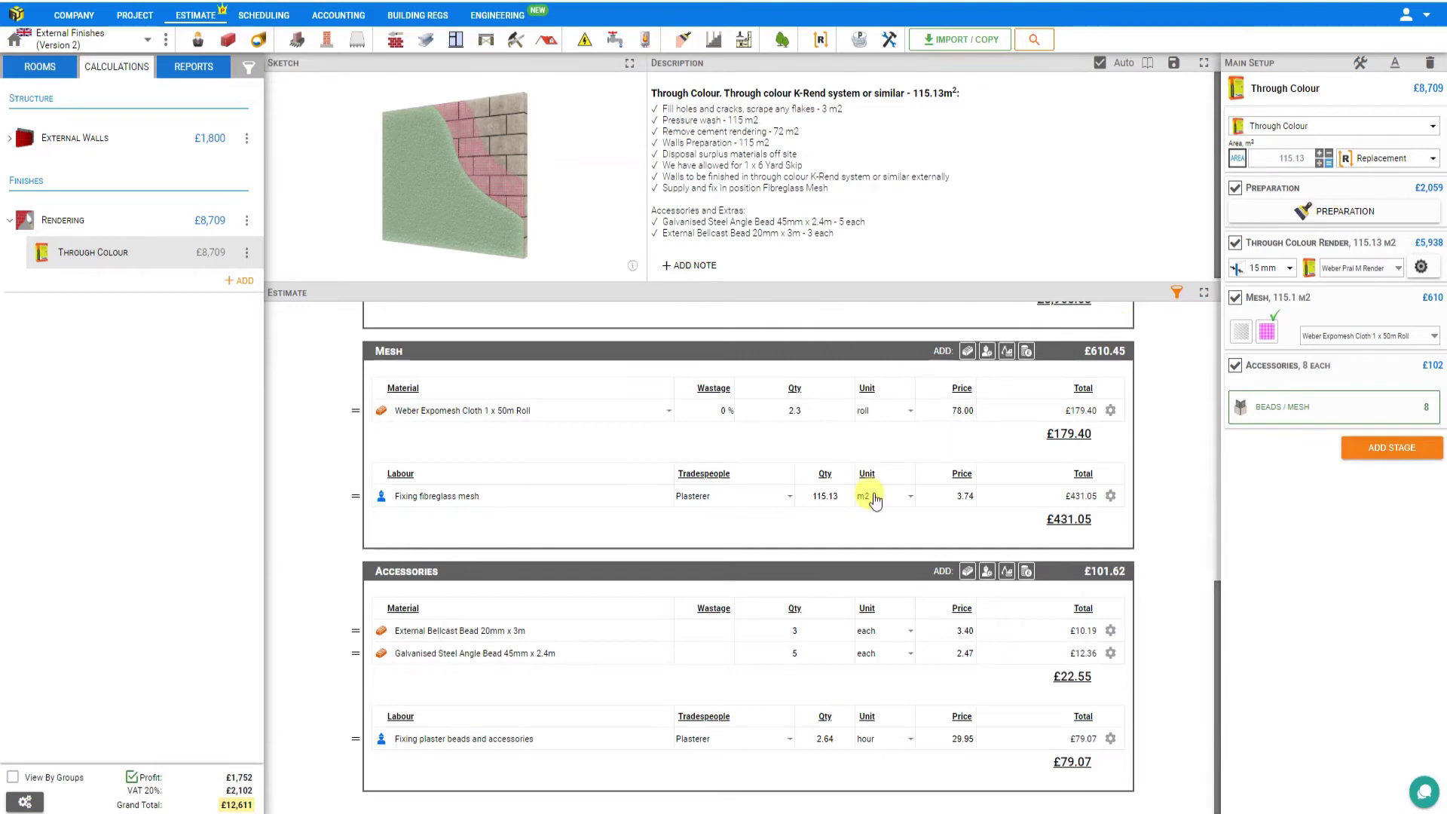
pyautogui.scroll(10, 812, 528)
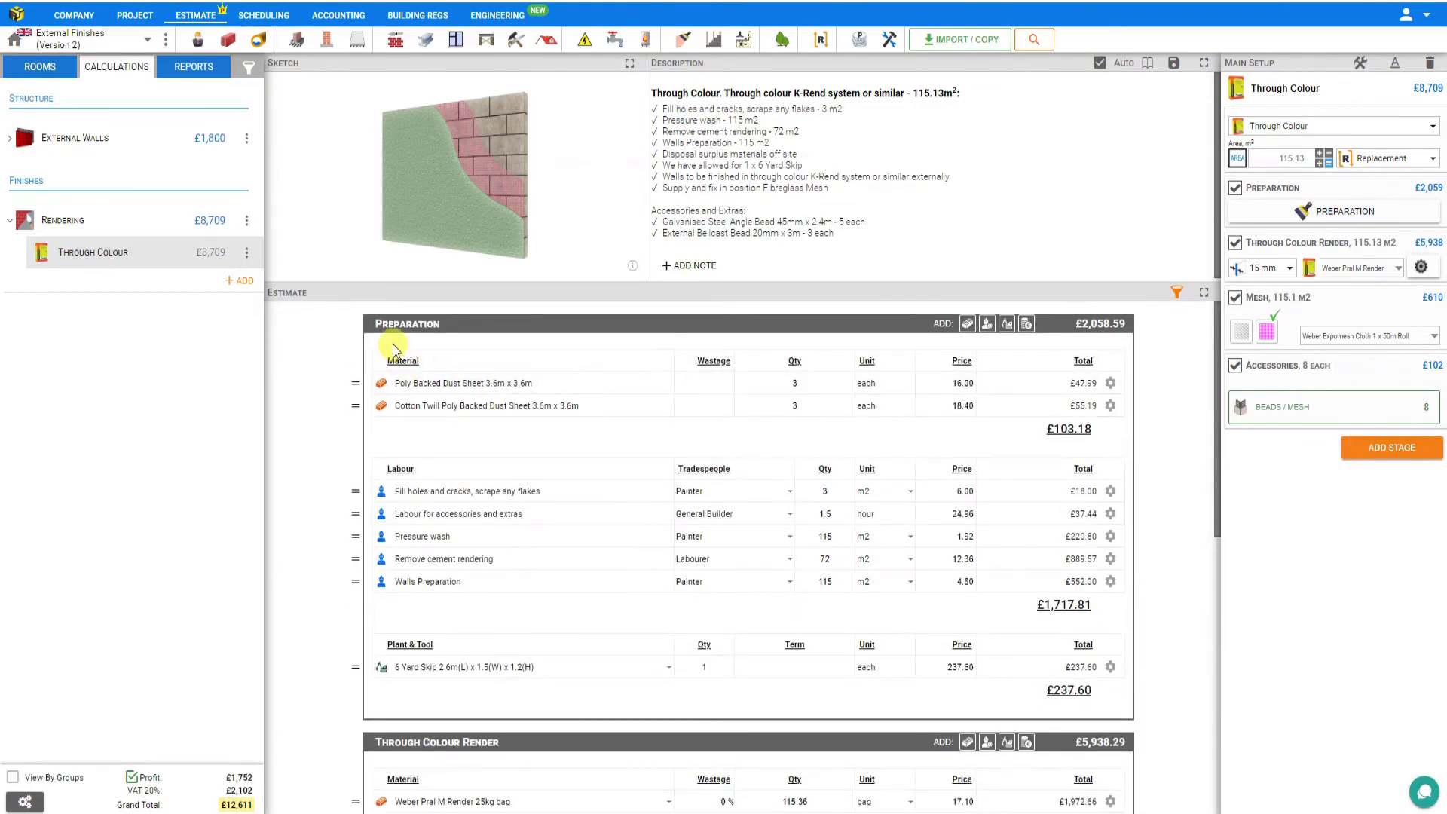
pyautogui.scroll(-10, 425, 626)
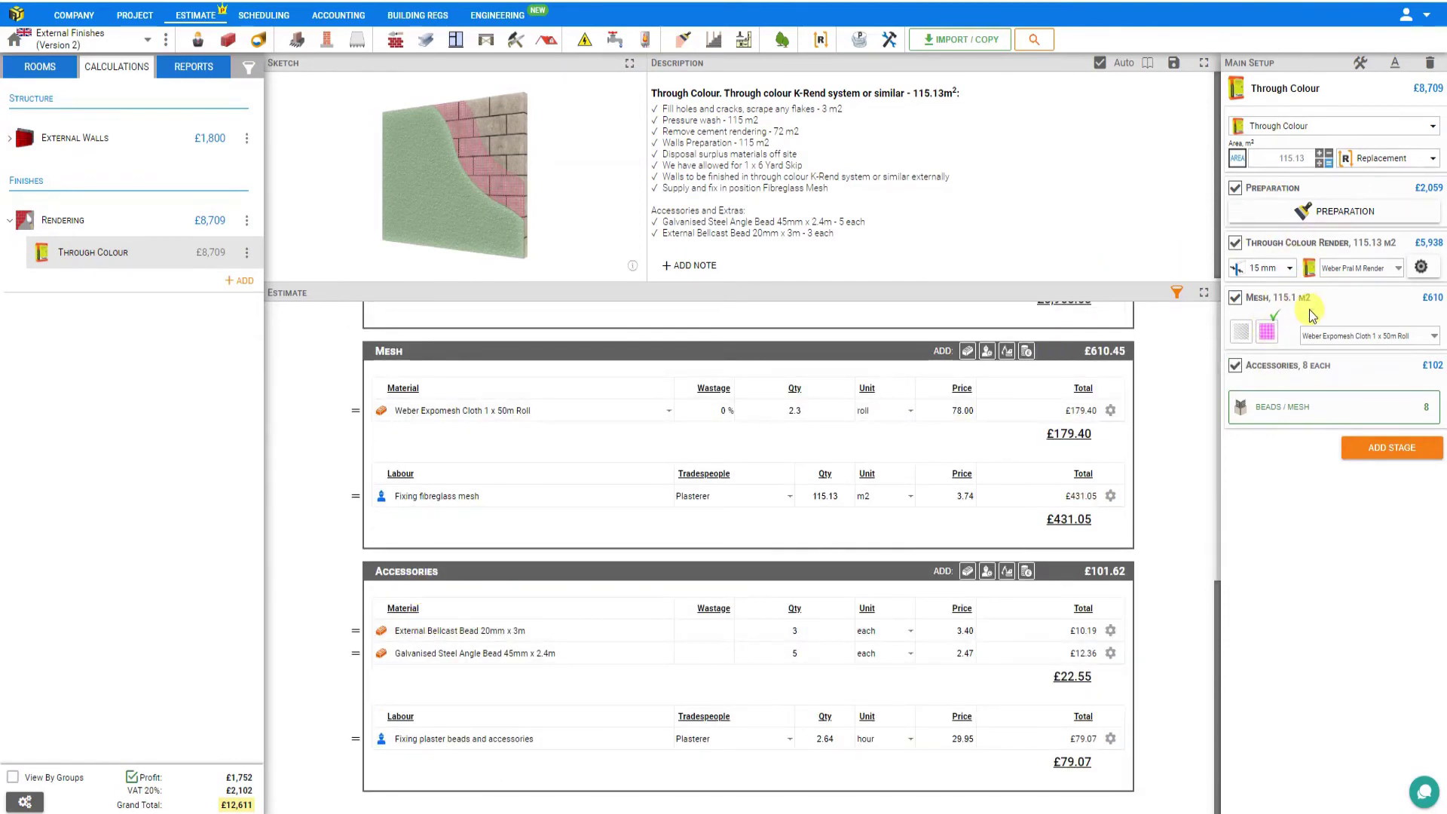
pyautogui.click(1432, 160)
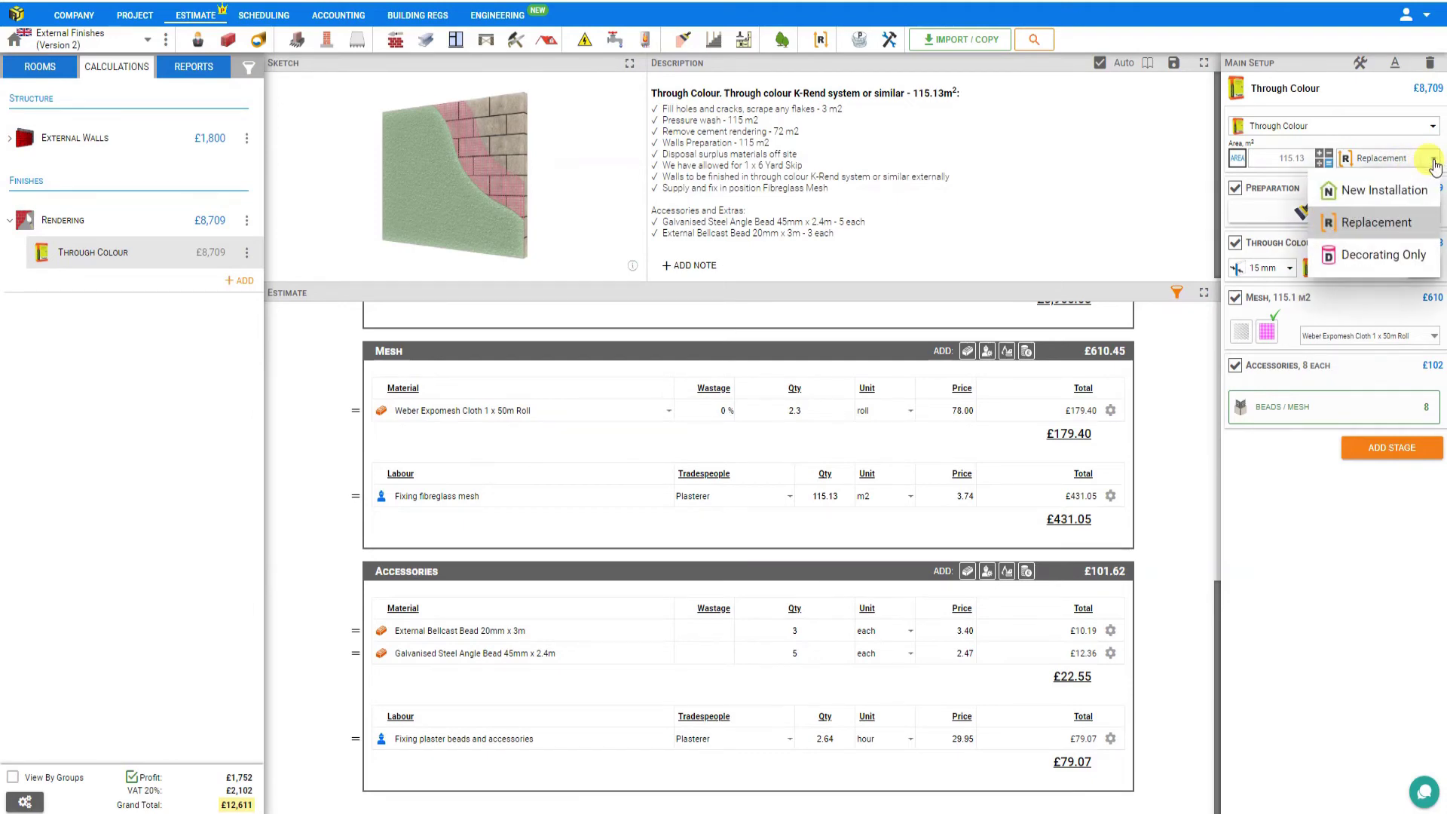
pyautogui.click(1363, 195)
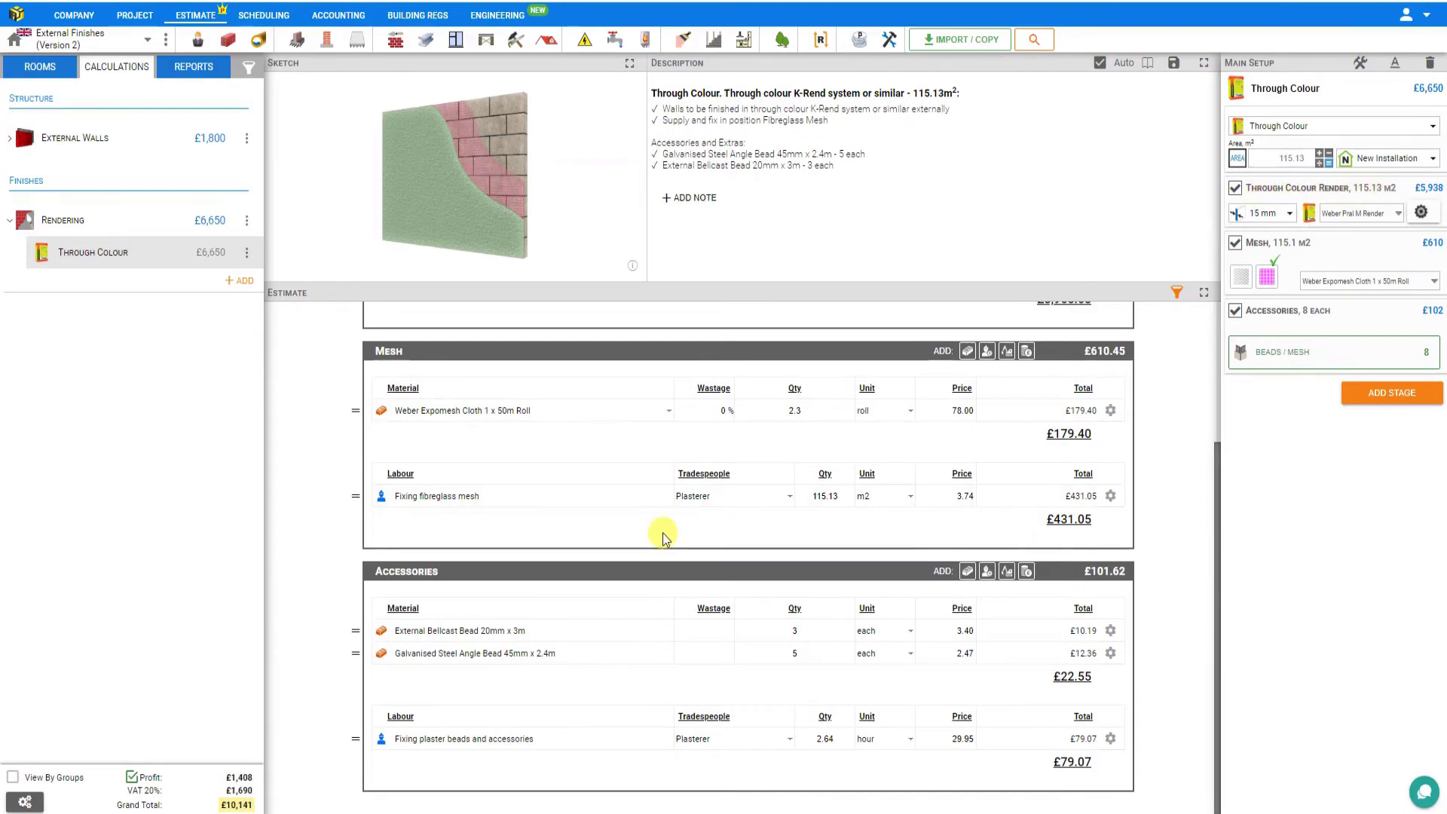
pyautogui.scroll(3, 481, 486)
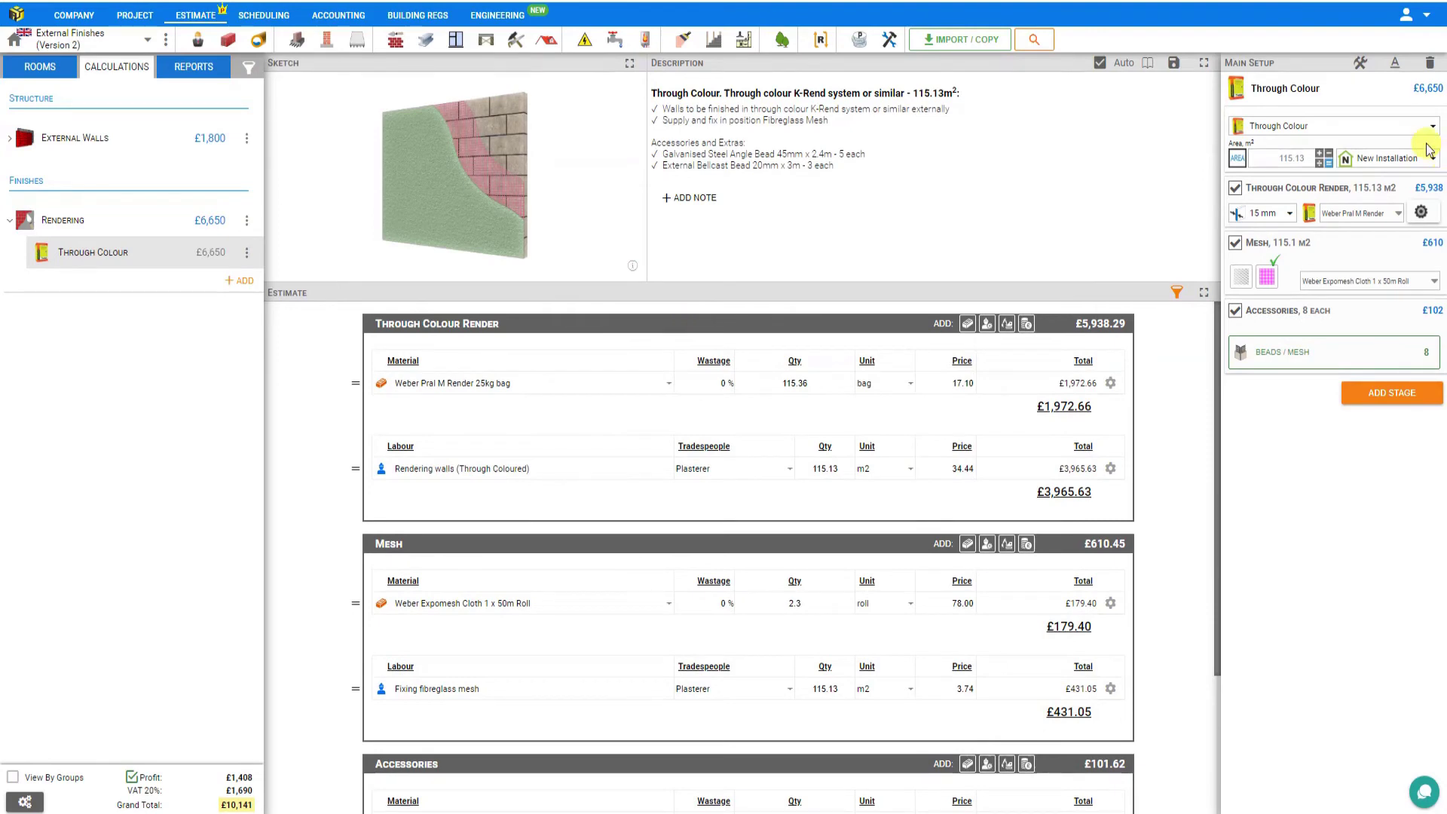
# Examine the thickness options, product choices and coverage setting of the Through Colour render
pyautogui.click(1291, 216)
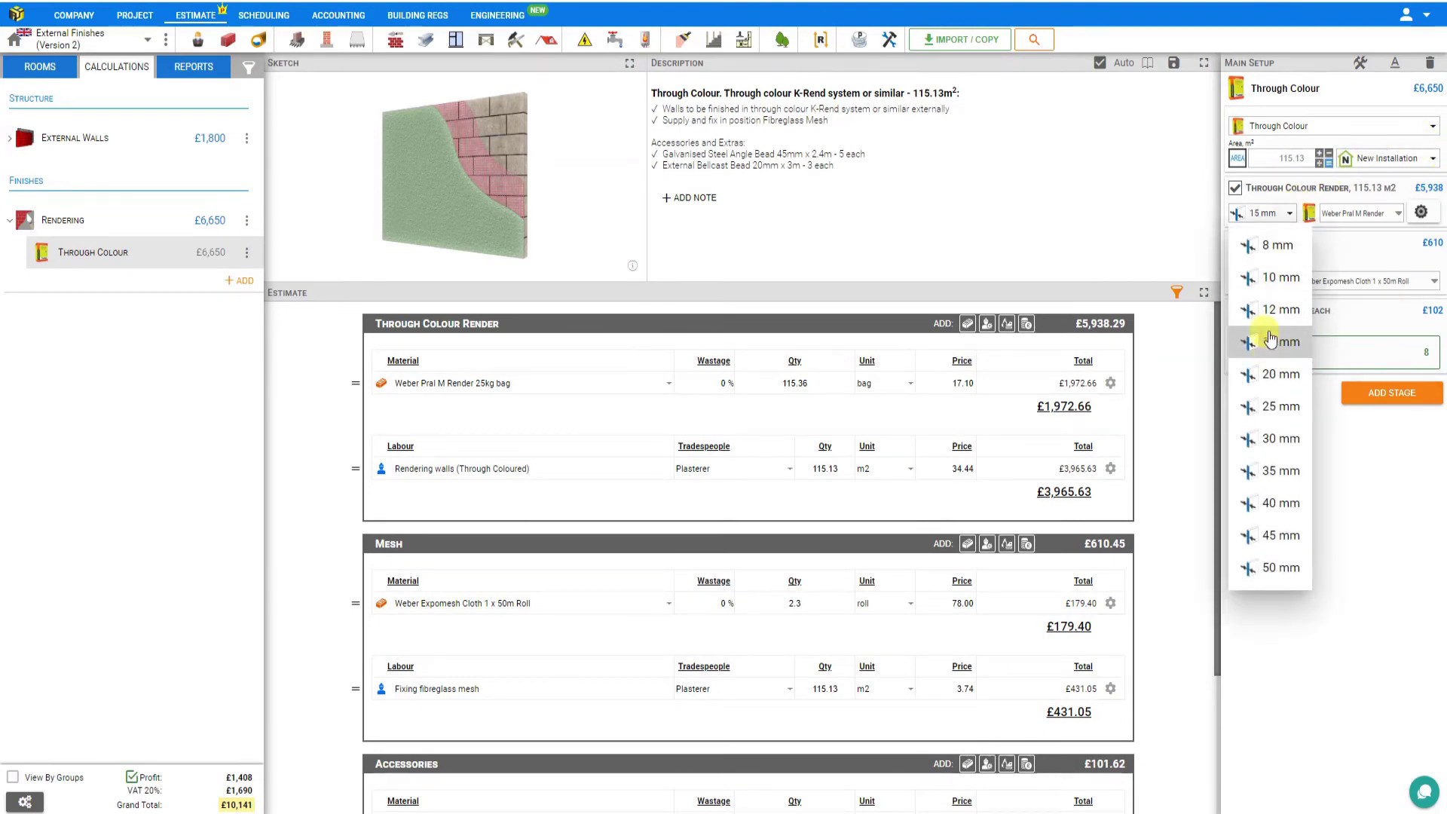
pyautogui.click(1290, 213)
pyautogui.click(1398, 215)
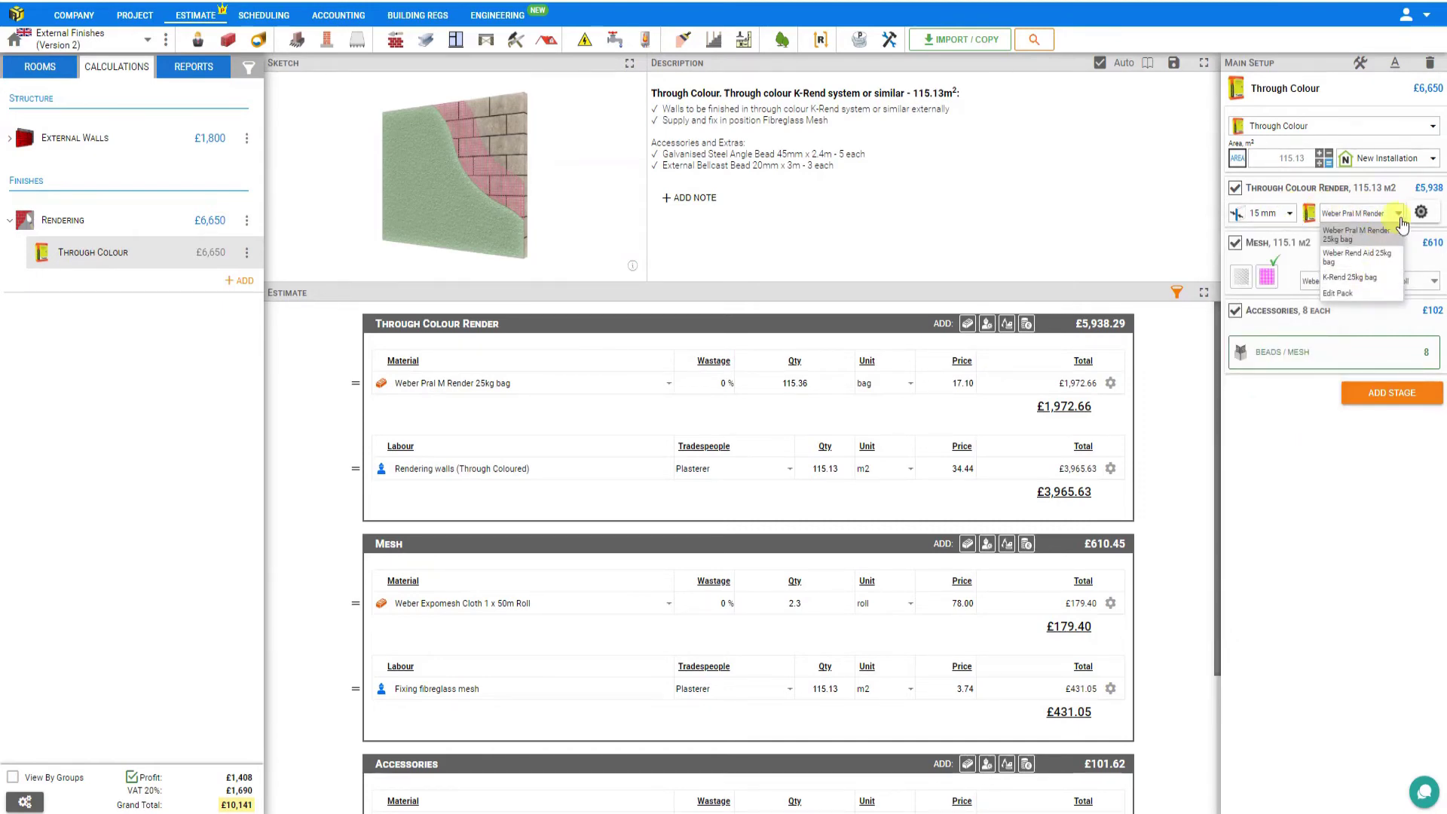
pyautogui.click(1421, 212)
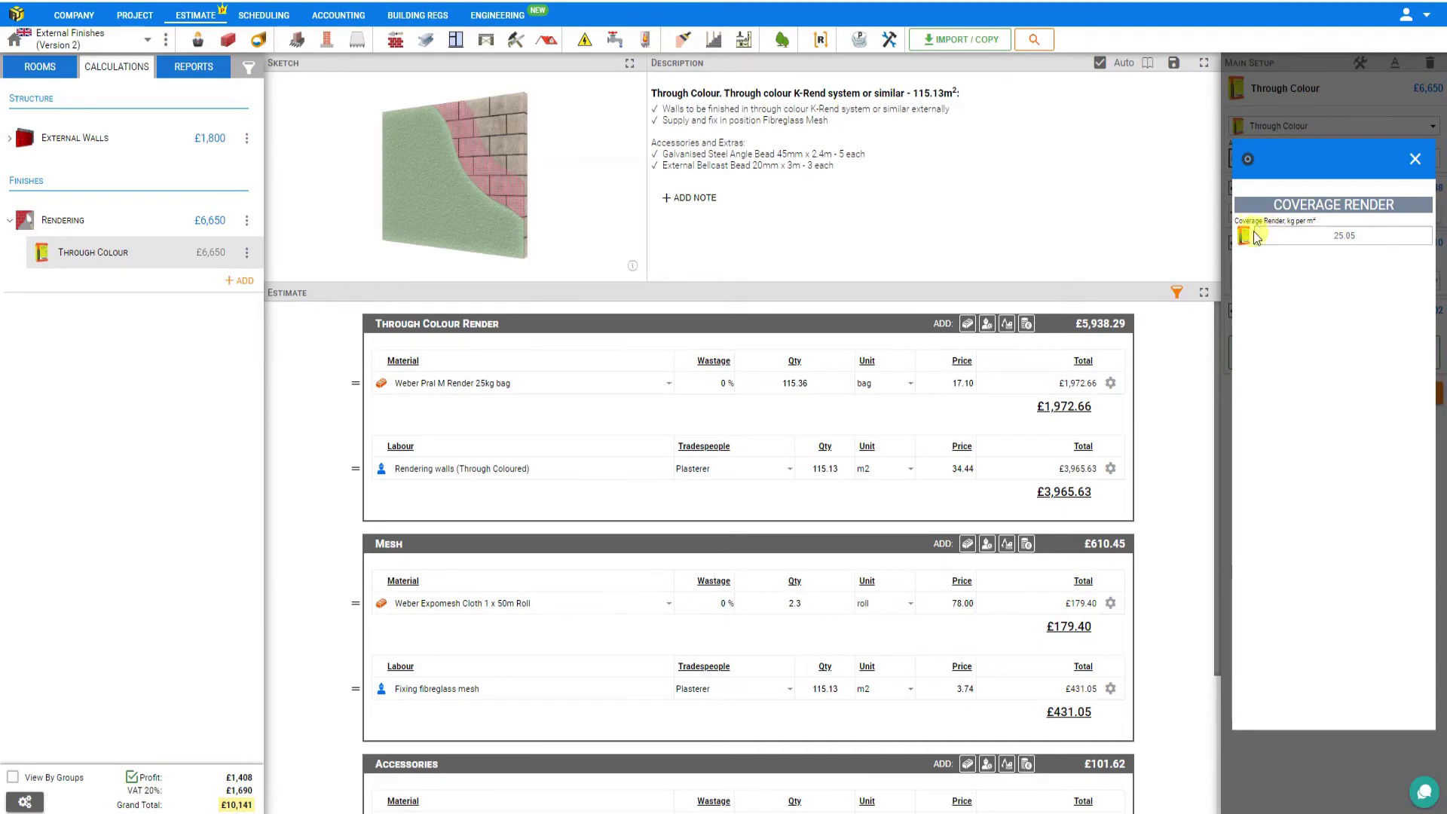
pyautogui.click(1357, 233)
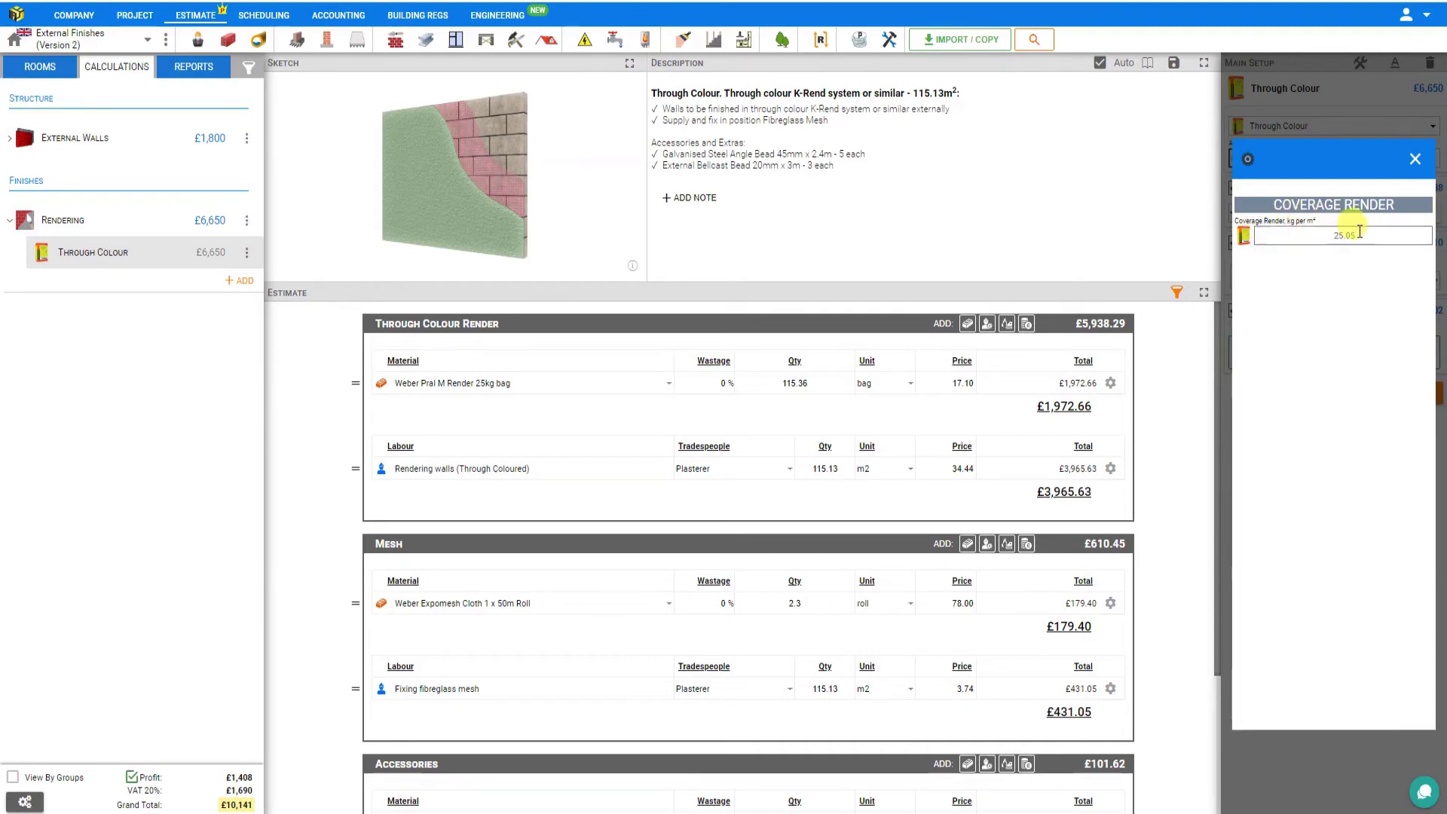
pyautogui.click(1361, 235)
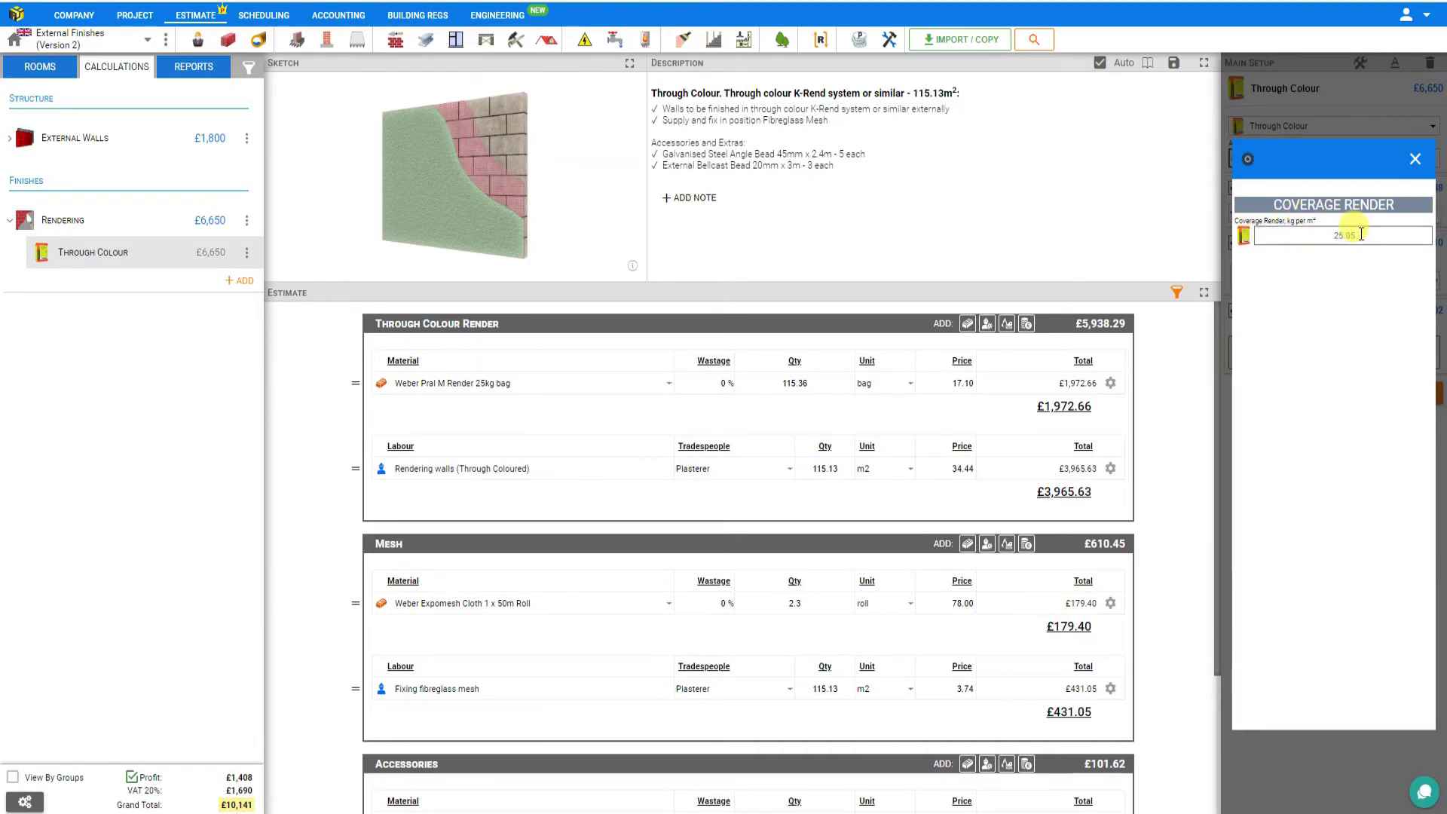
pyautogui.click(1414, 159)
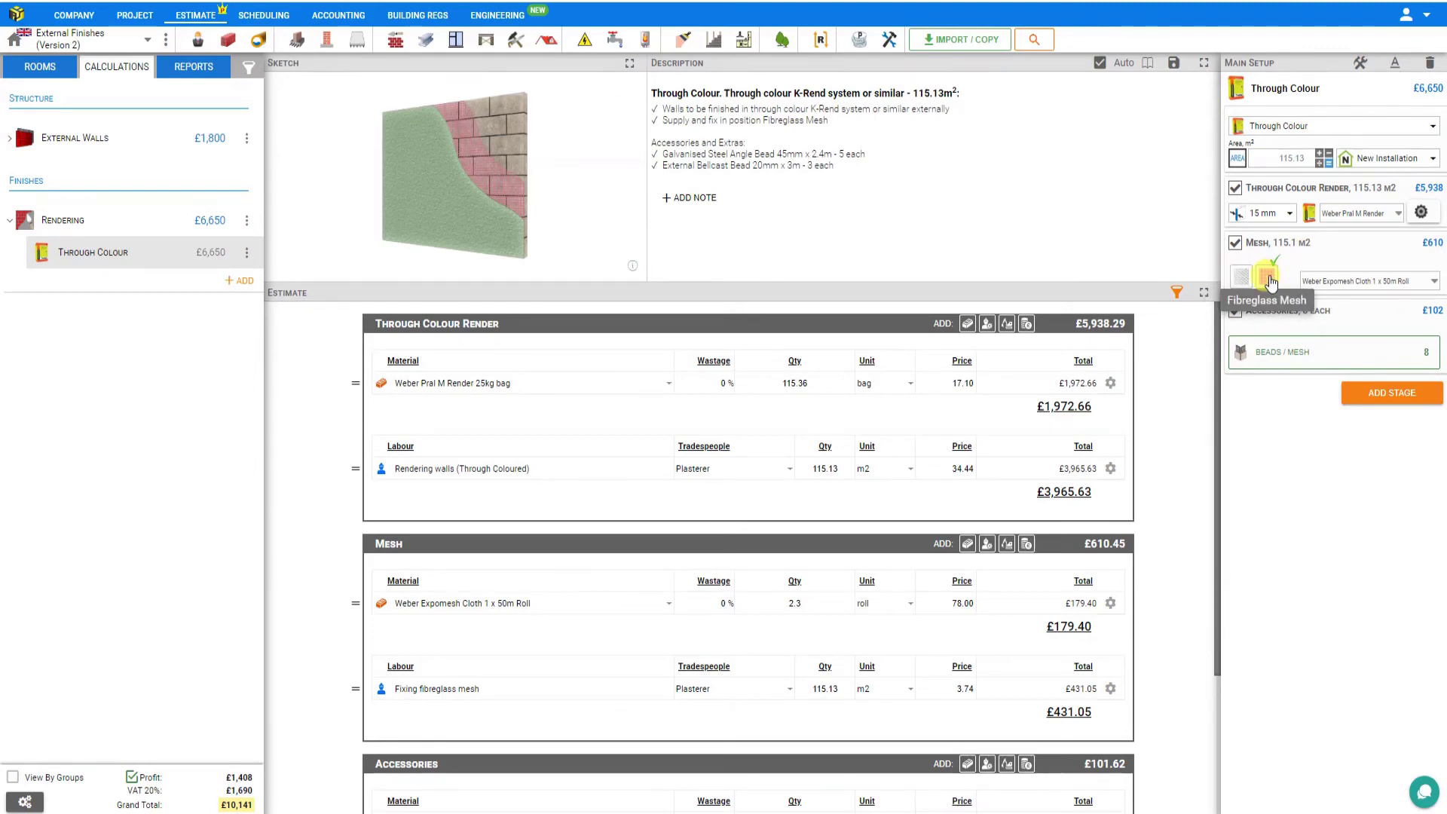
# View the mesh product options and exclude the Mesh stage from the Through Colour rendering
pyautogui.click(1345, 282)
pyautogui.click(1338, 300)
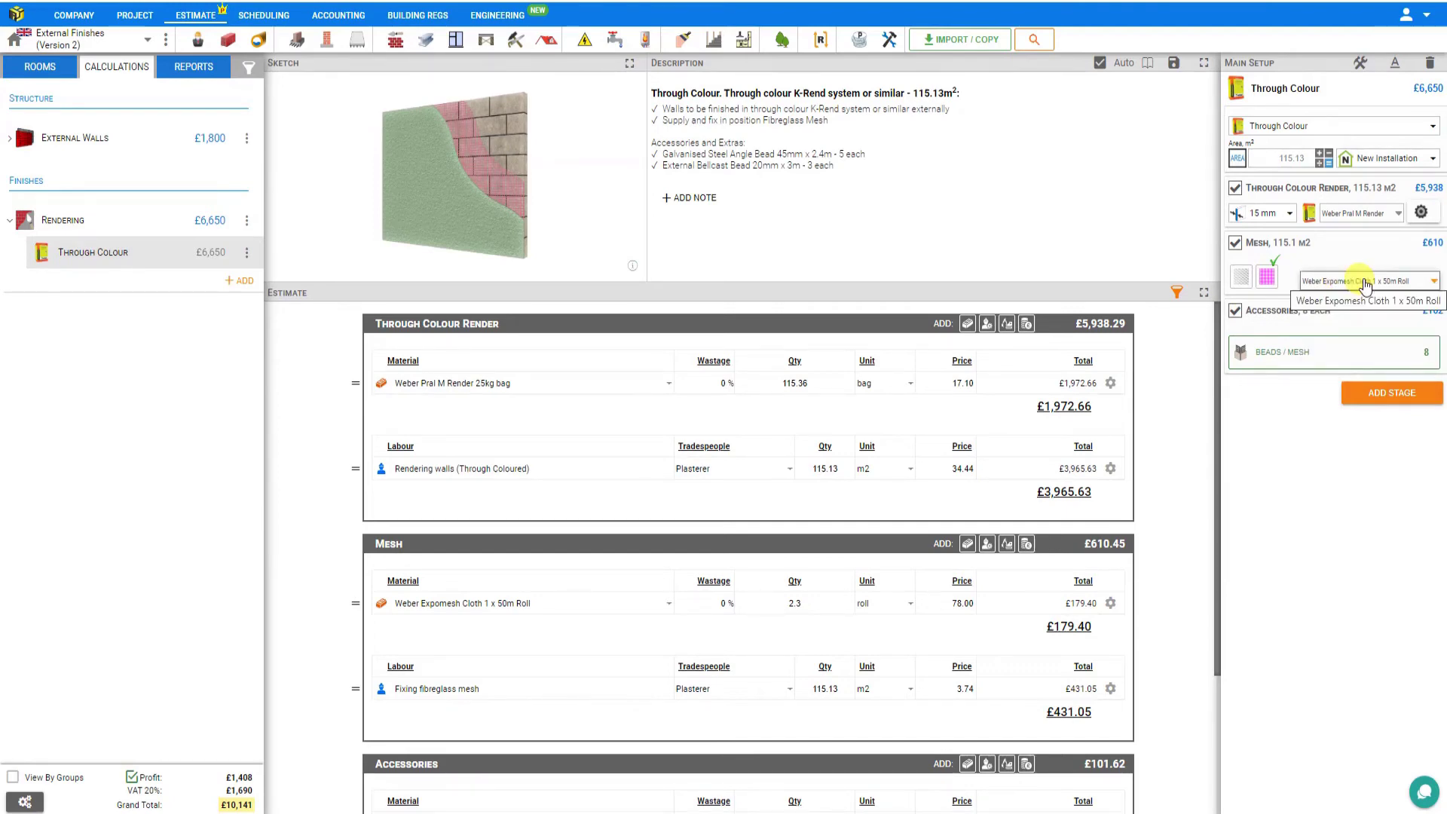
pyautogui.click(1235, 244)
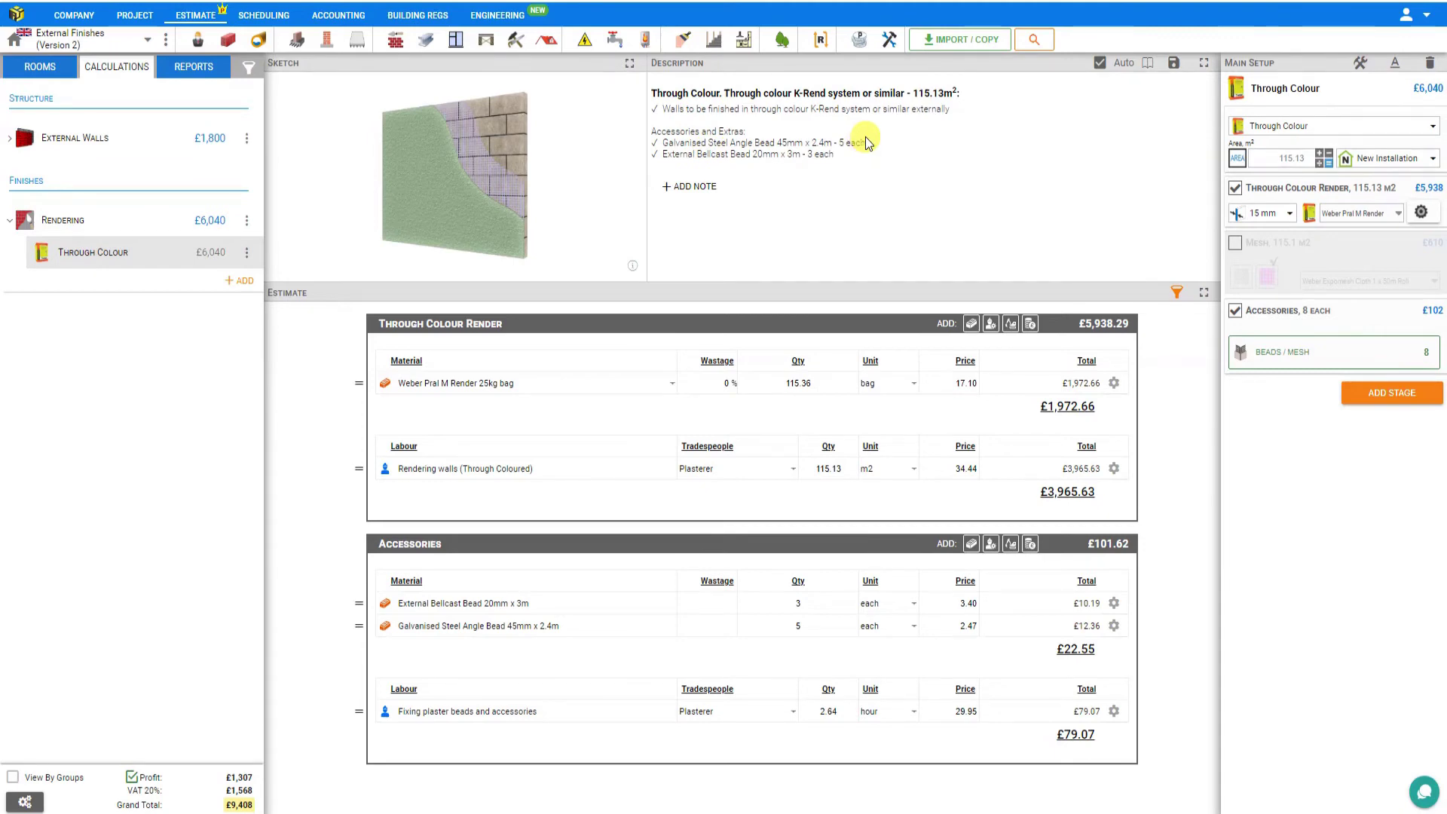
# Change the rendering type to Drydash, set its thickness to 25 mm, and view its cement sand ratio and pebble coverage settings
pyautogui.click(1249, 129)
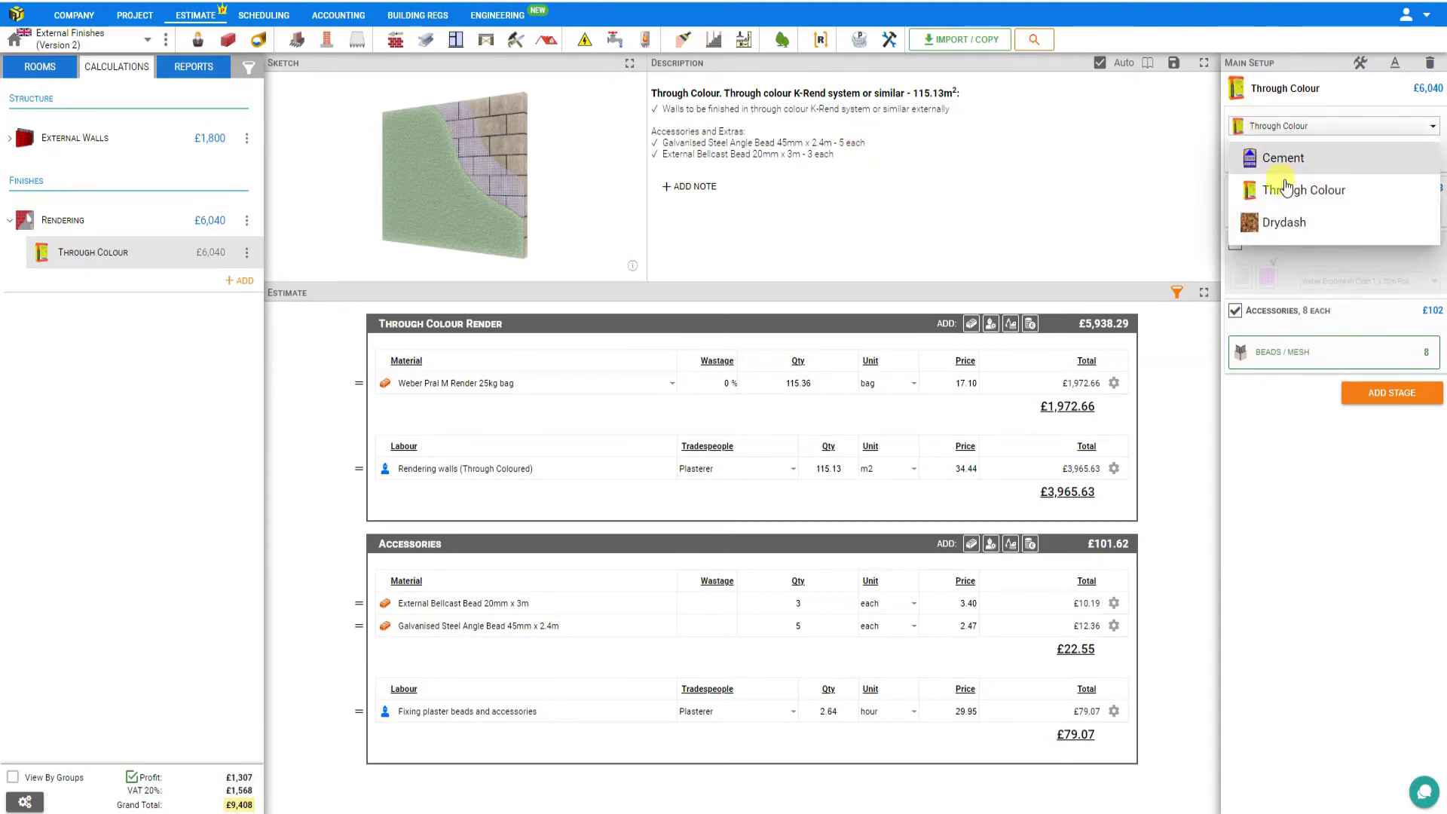
pyautogui.click(1286, 222)
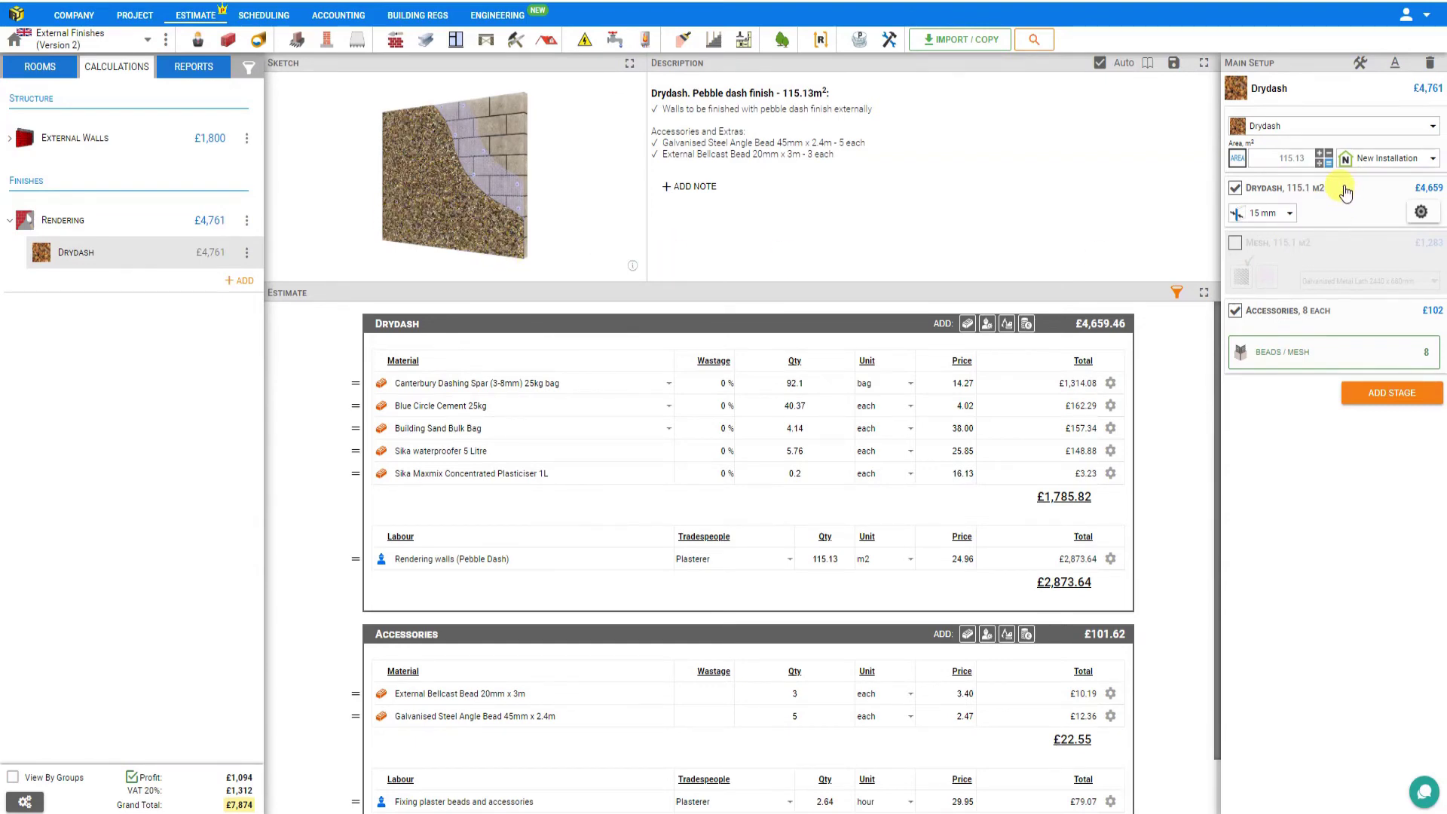
pyautogui.click(1290, 214)
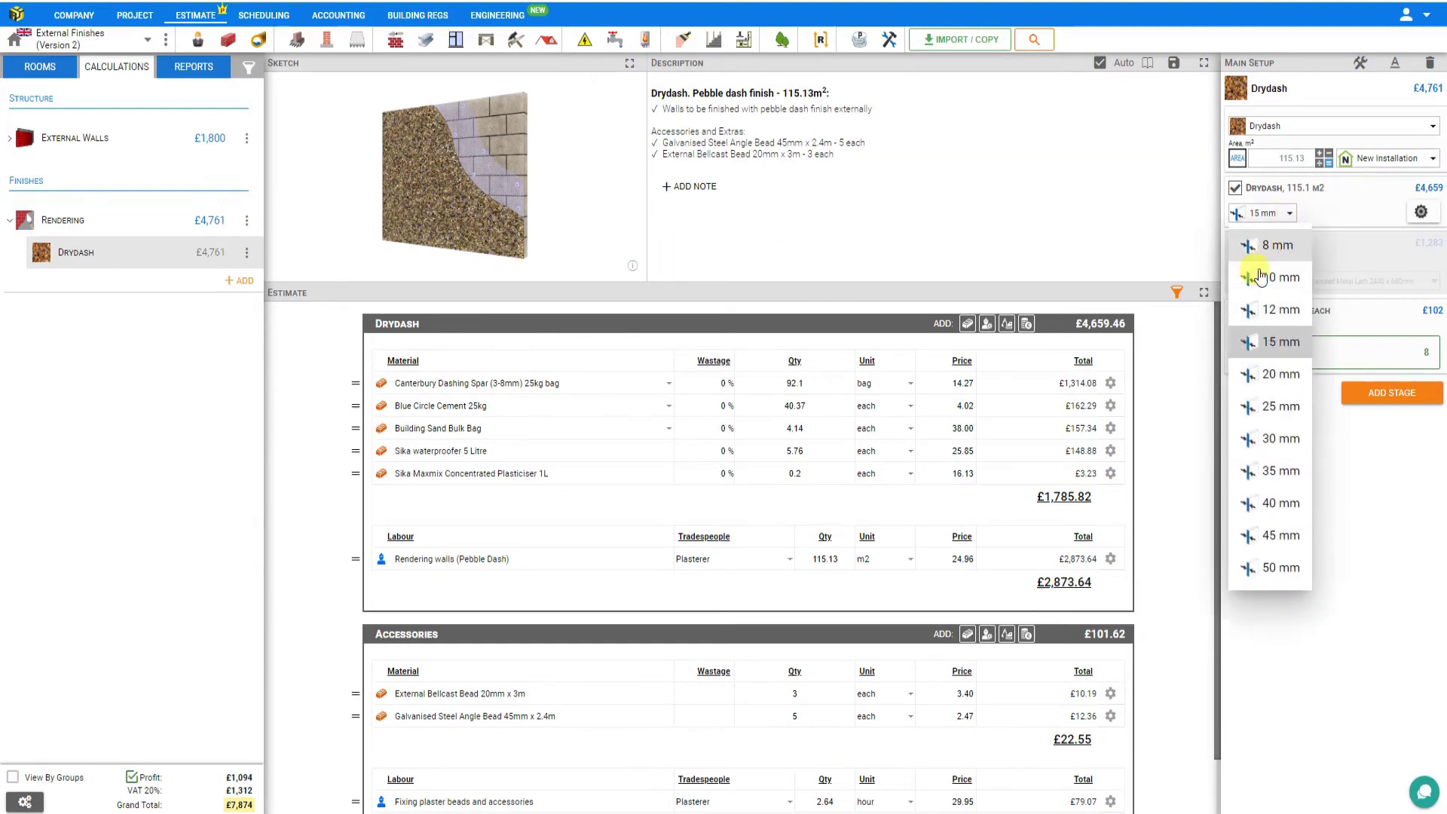
pyautogui.click(1272, 408)
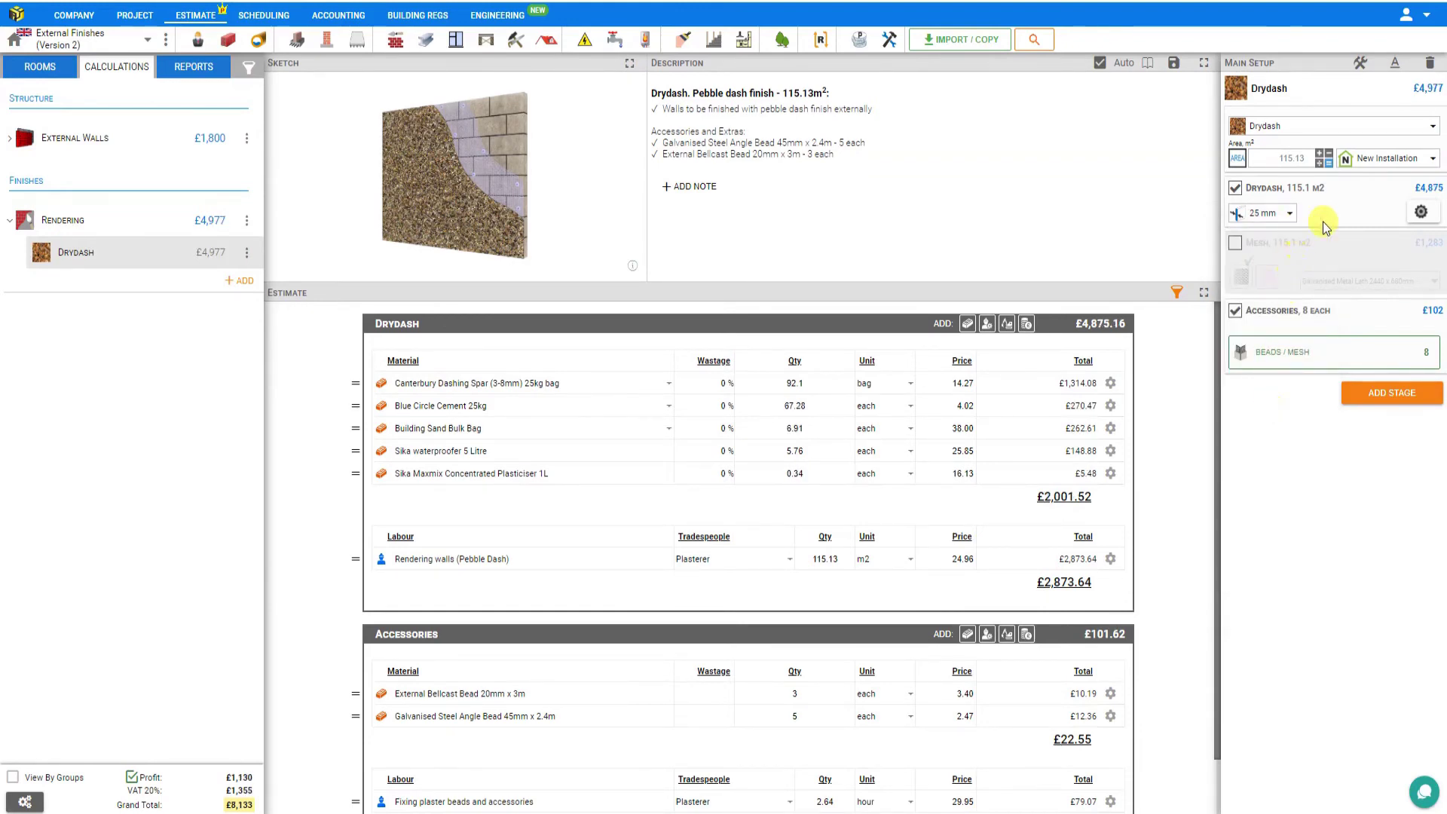
pyautogui.click(1421, 213)
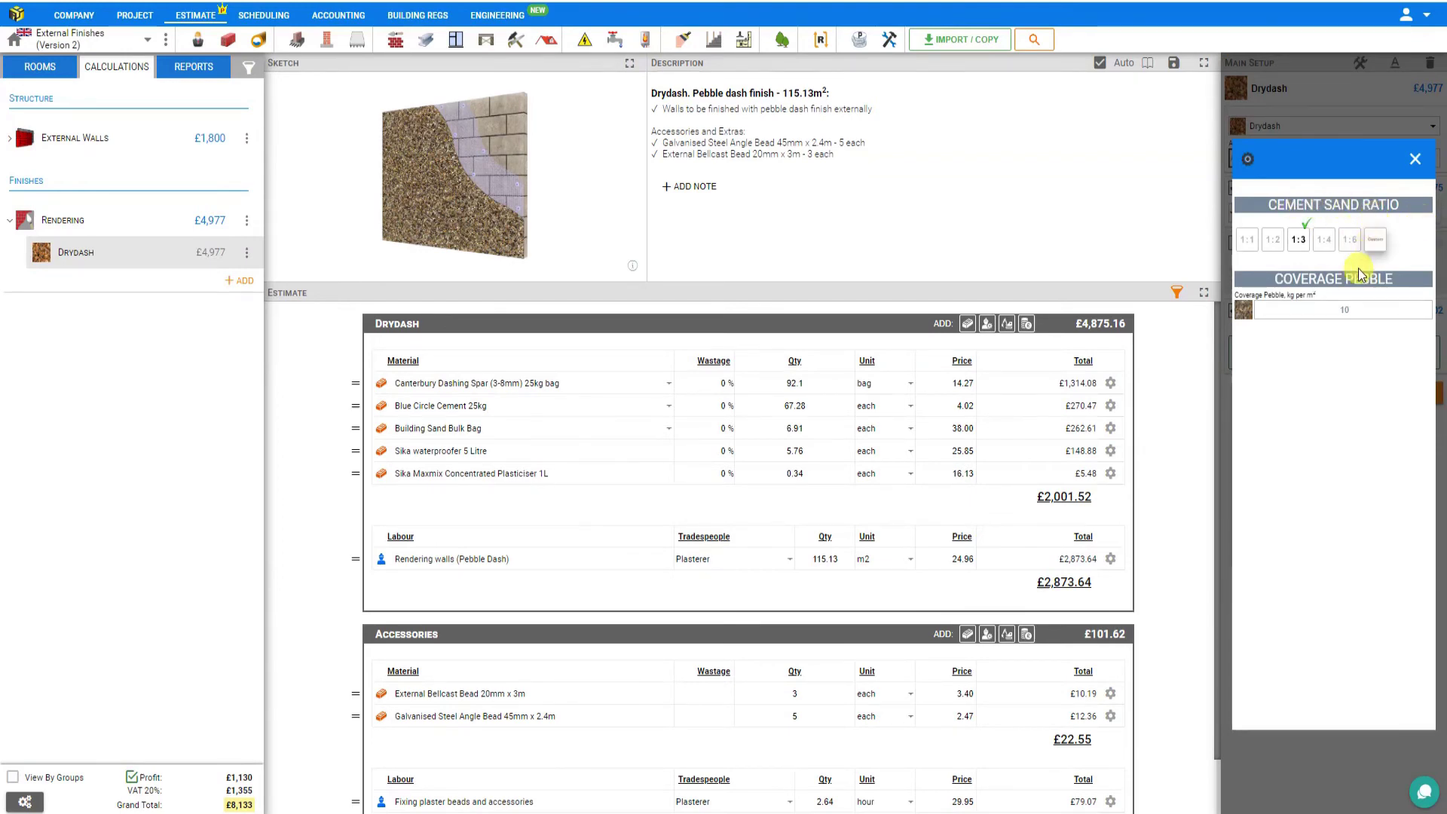
pyautogui.click(1413, 160)
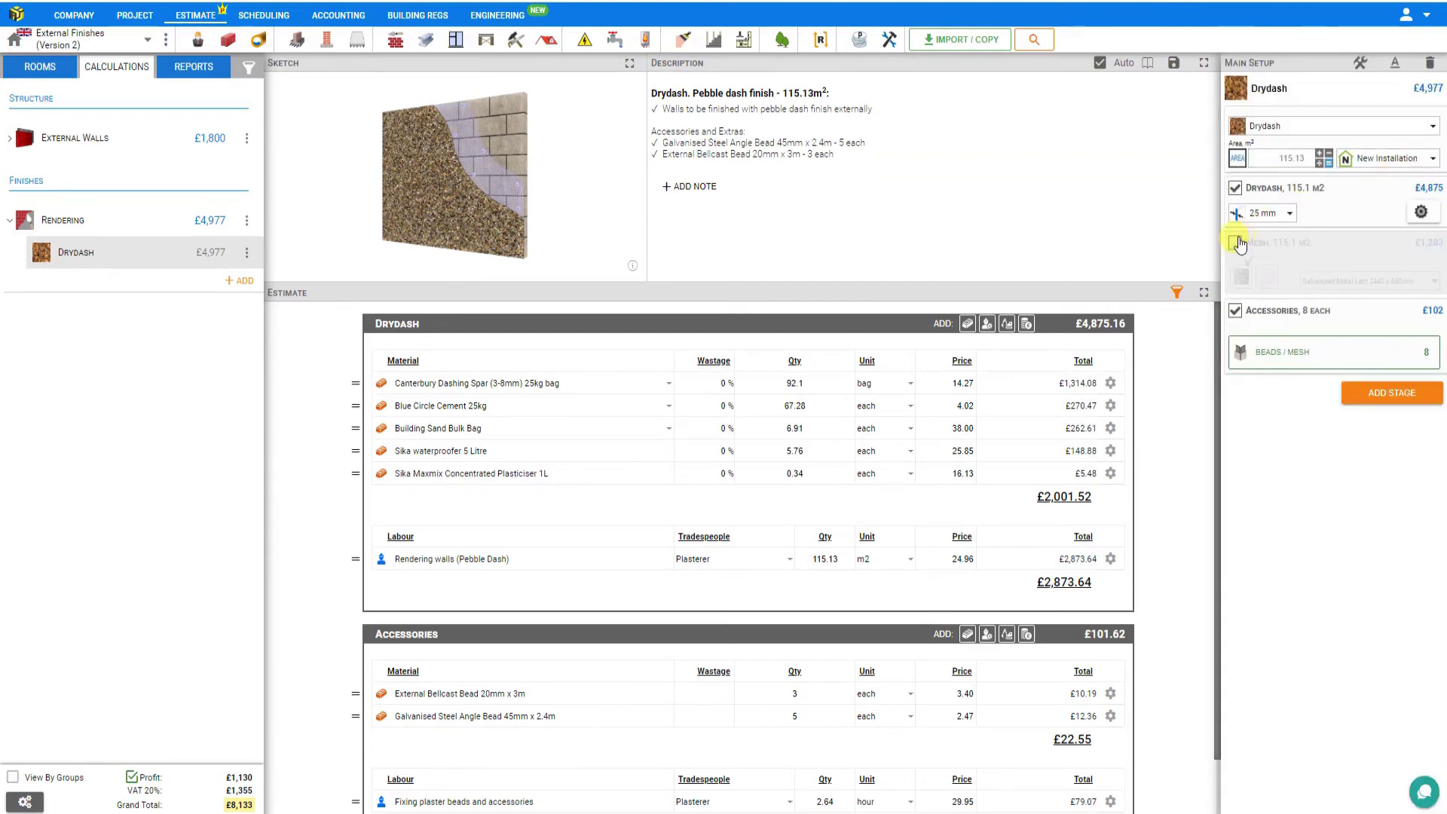
# Include the Mesh stage in the Drydash rendering and view the available mesh products
pyautogui.click(1235, 244)
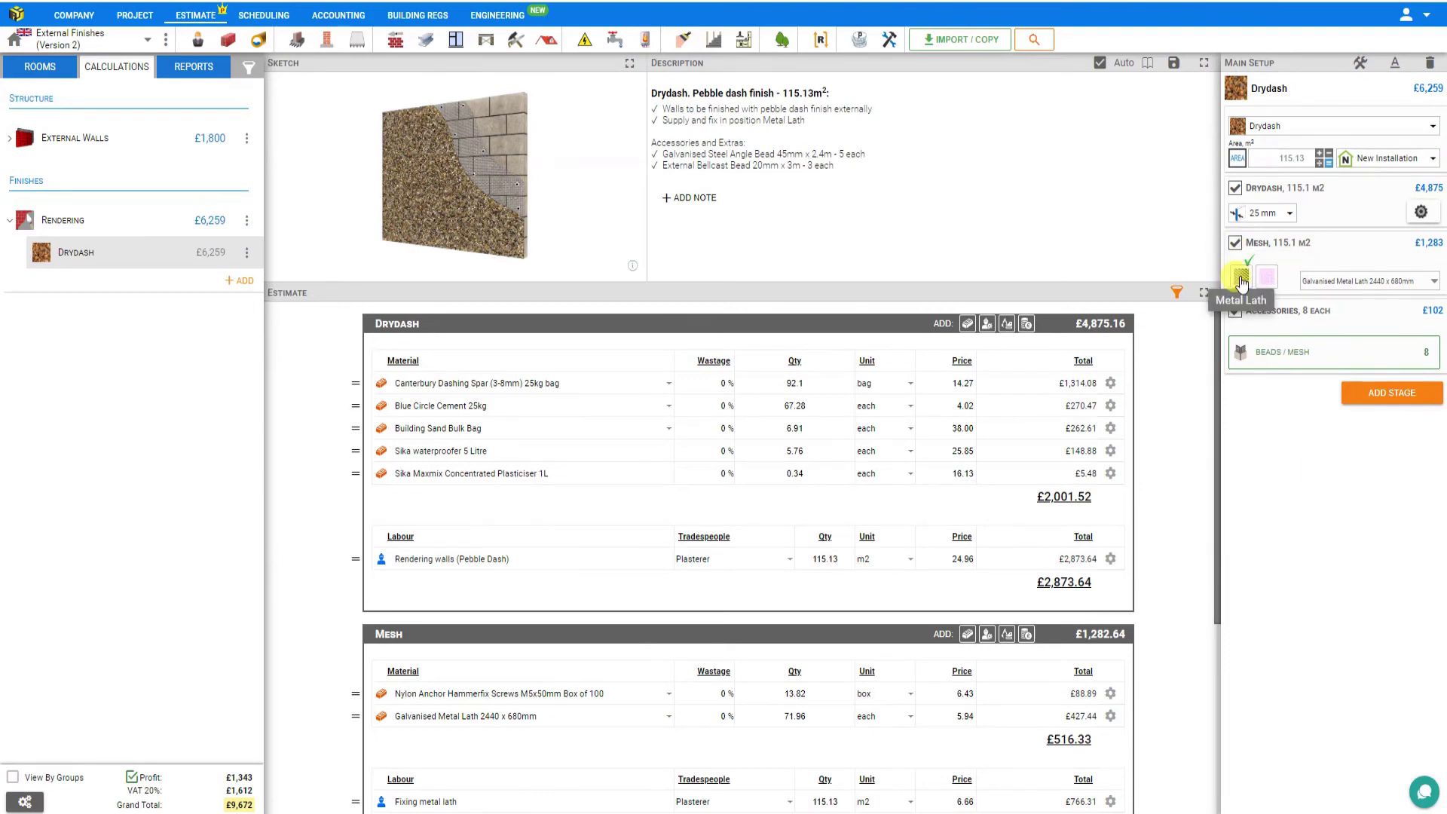
pyautogui.click(1370, 280)
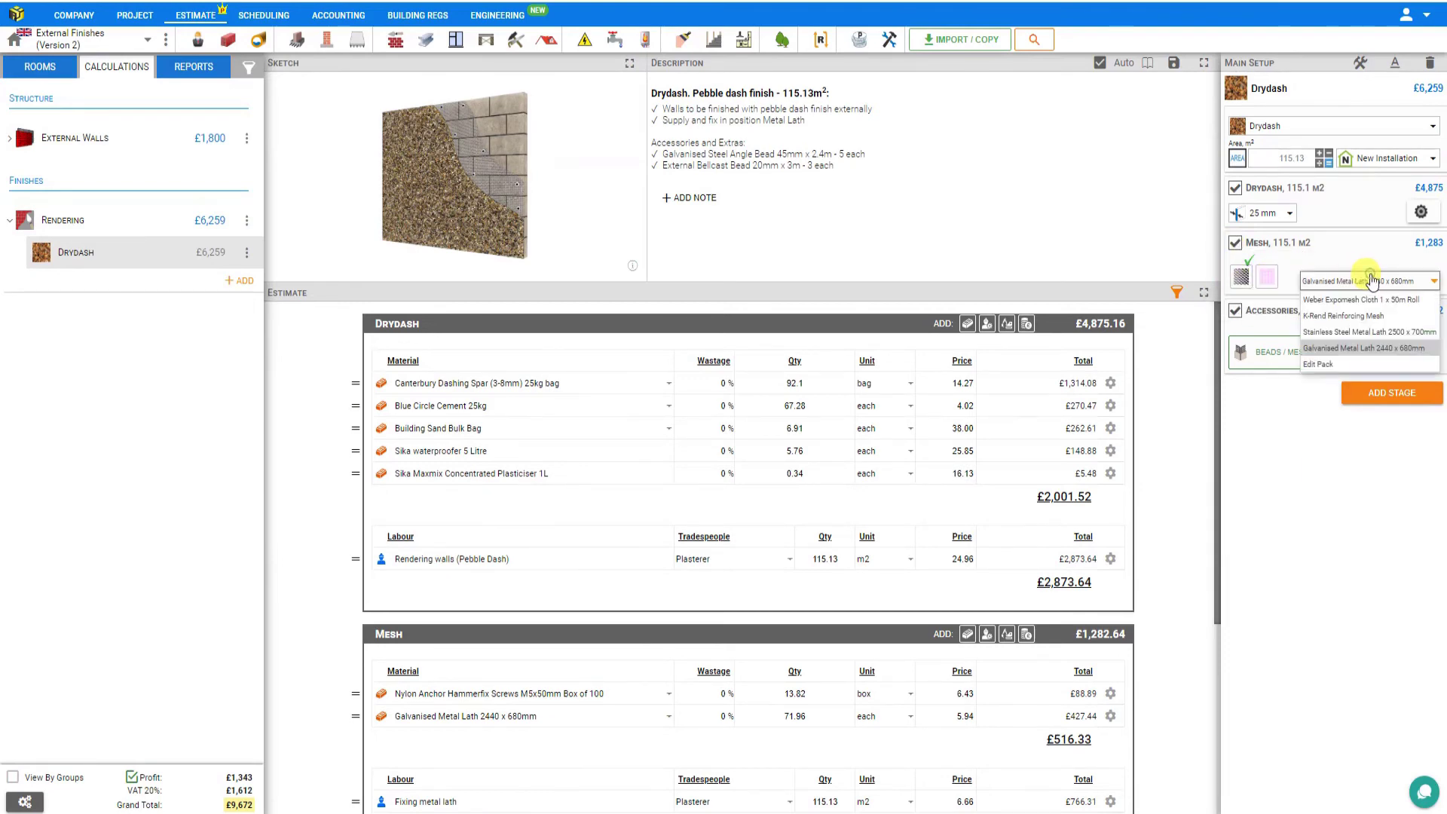
pyautogui.click(1372, 281)
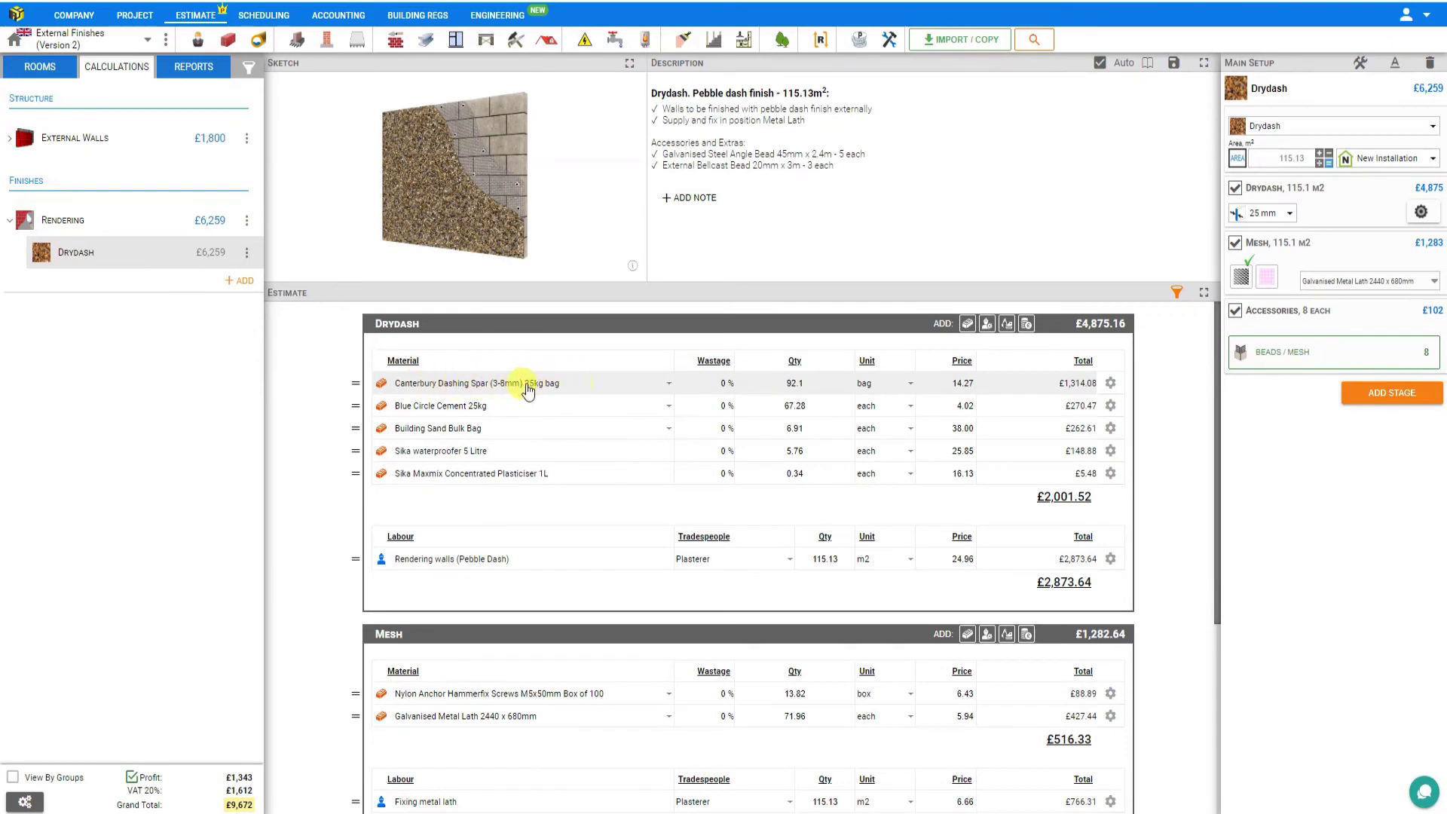
# Switch the Canterbury Dashing Spar (3-8mm) material in the Drydash stage to the Bulk Bag
pyautogui.click(668, 384)
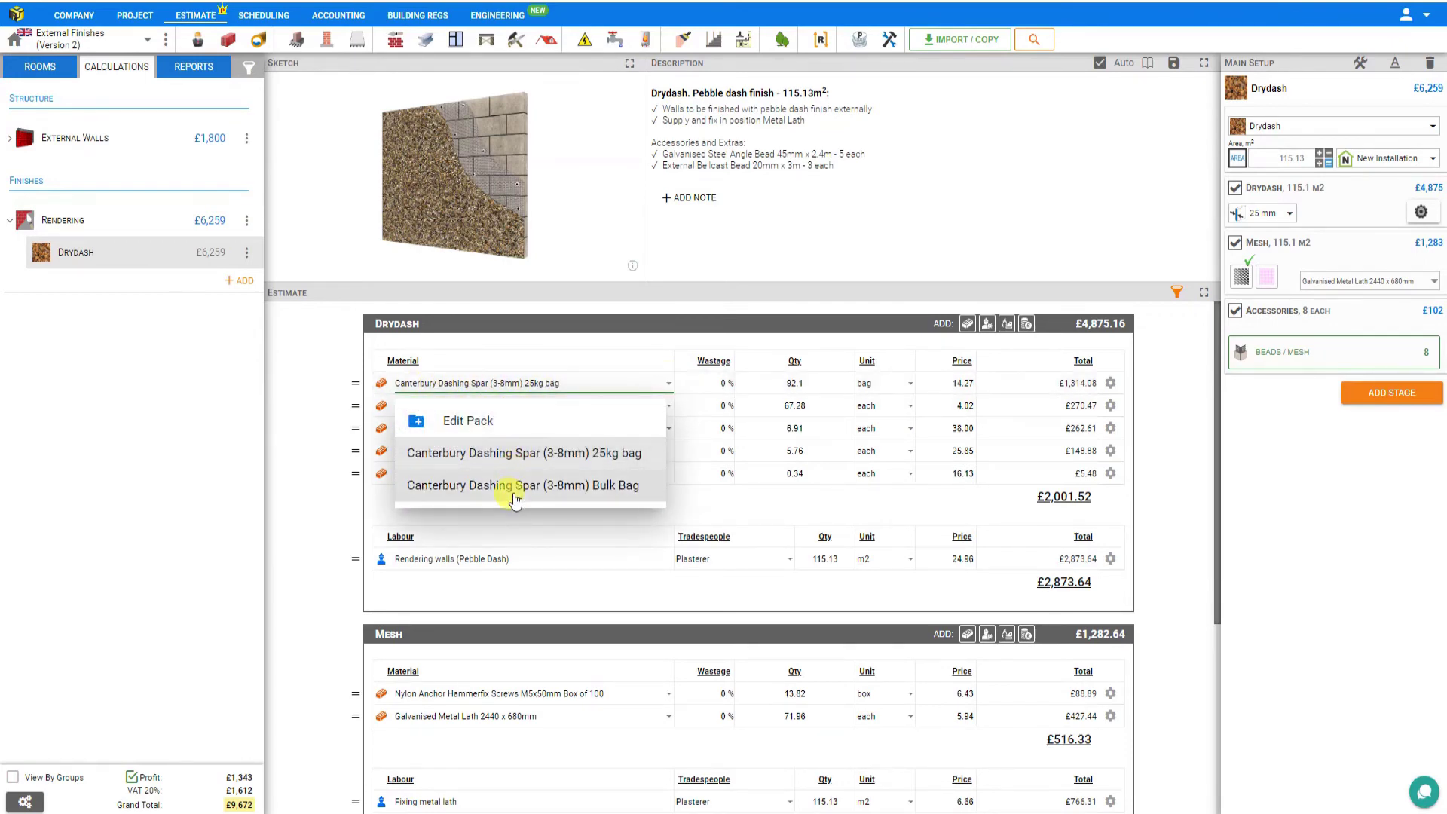
pyautogui.click(512, 488)
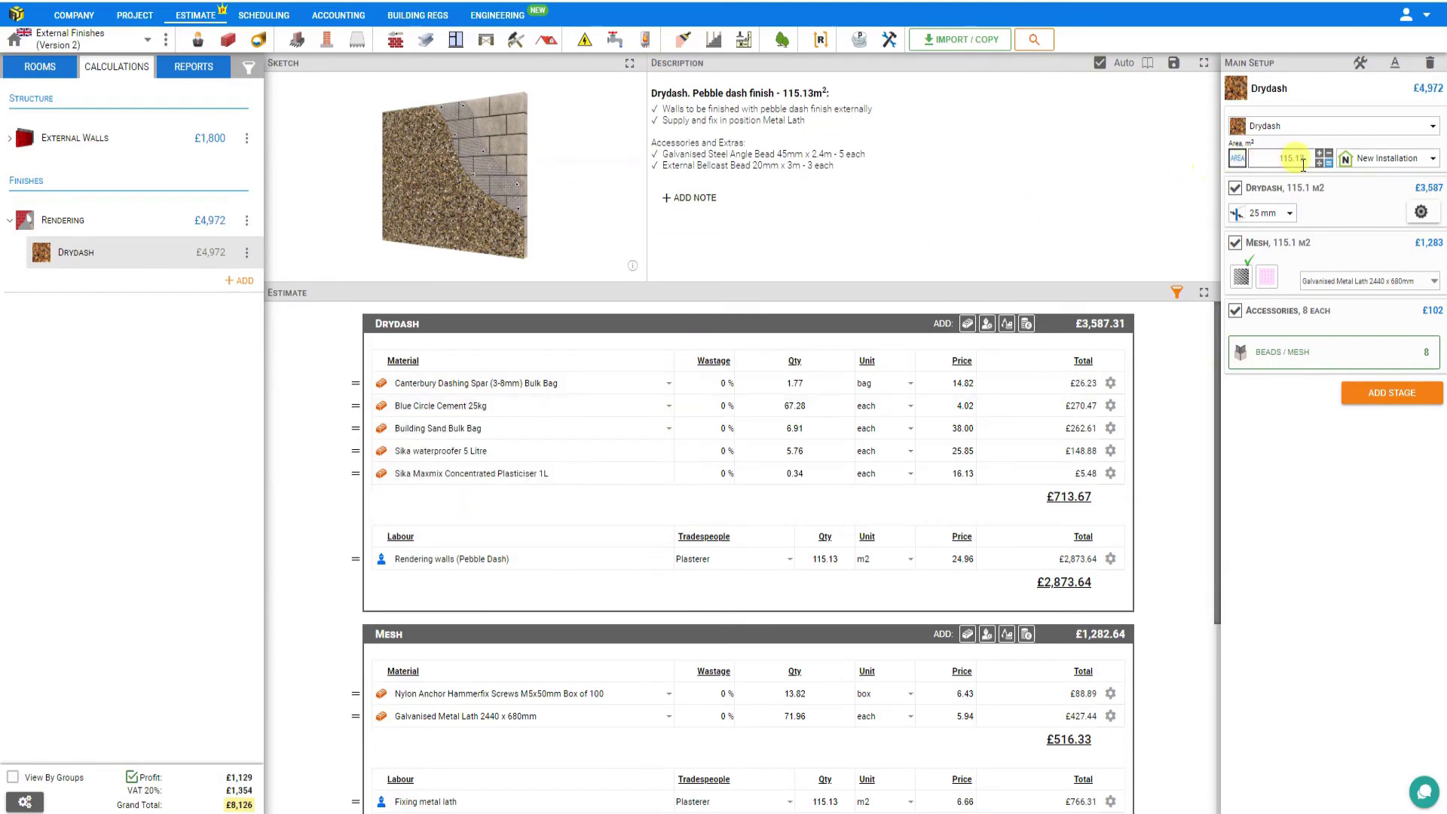
# Change the Drydash work type to Decorating Only and view the coat and masonry paint product options
pyautogui.click(1378, 161)
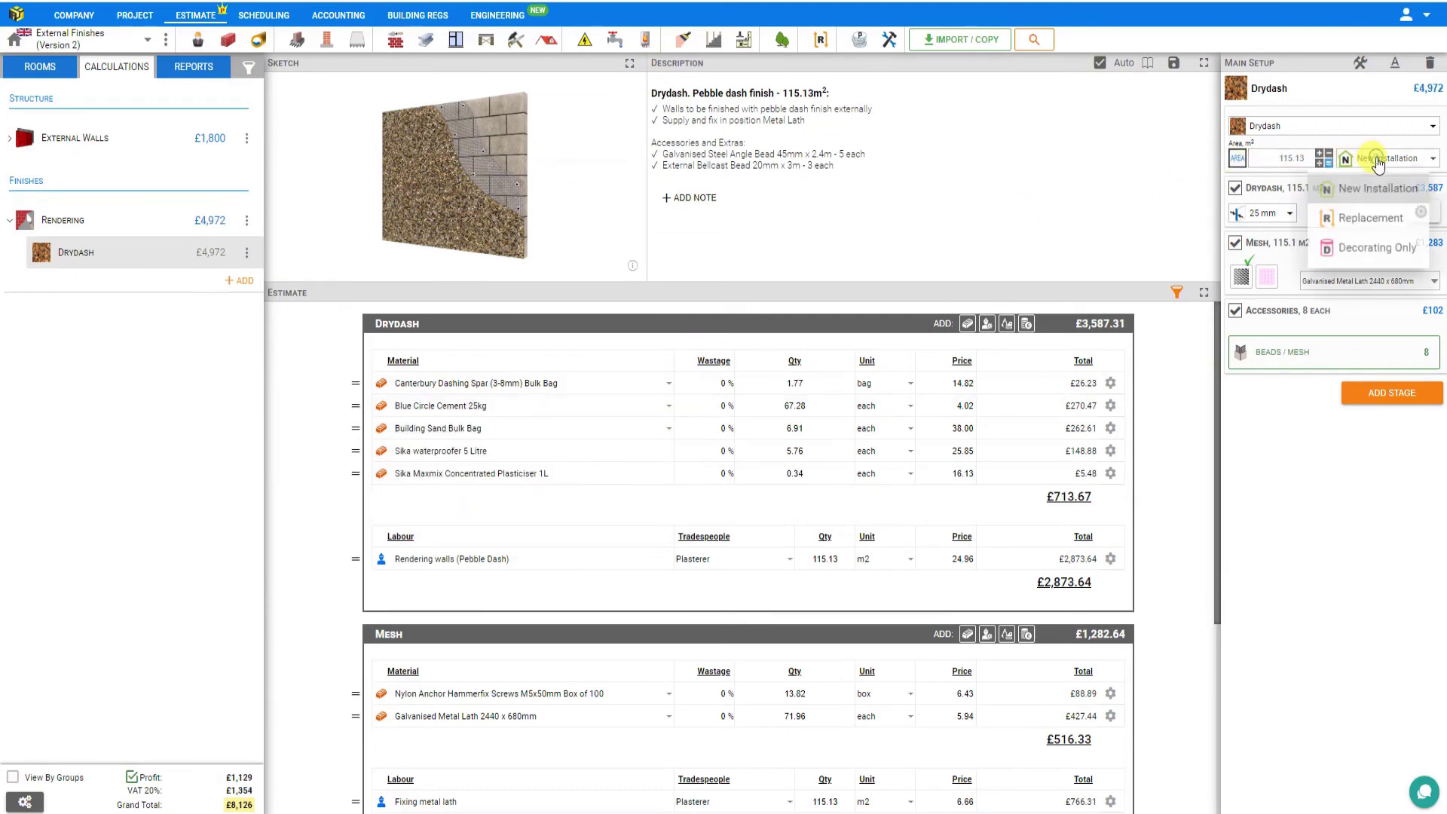
pyautogui.click(1371, 256)
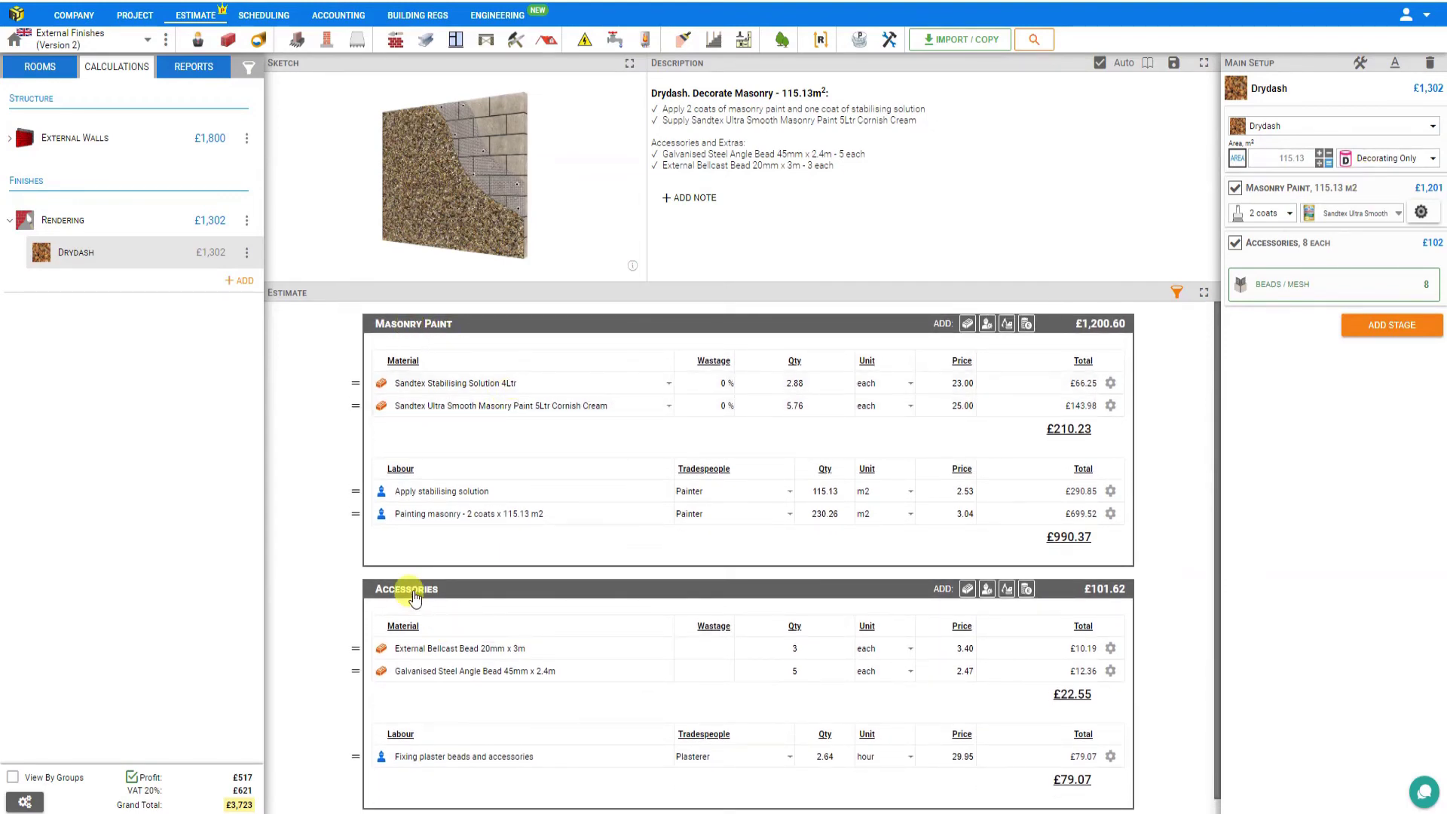
pyautogui.click(1294, 214)
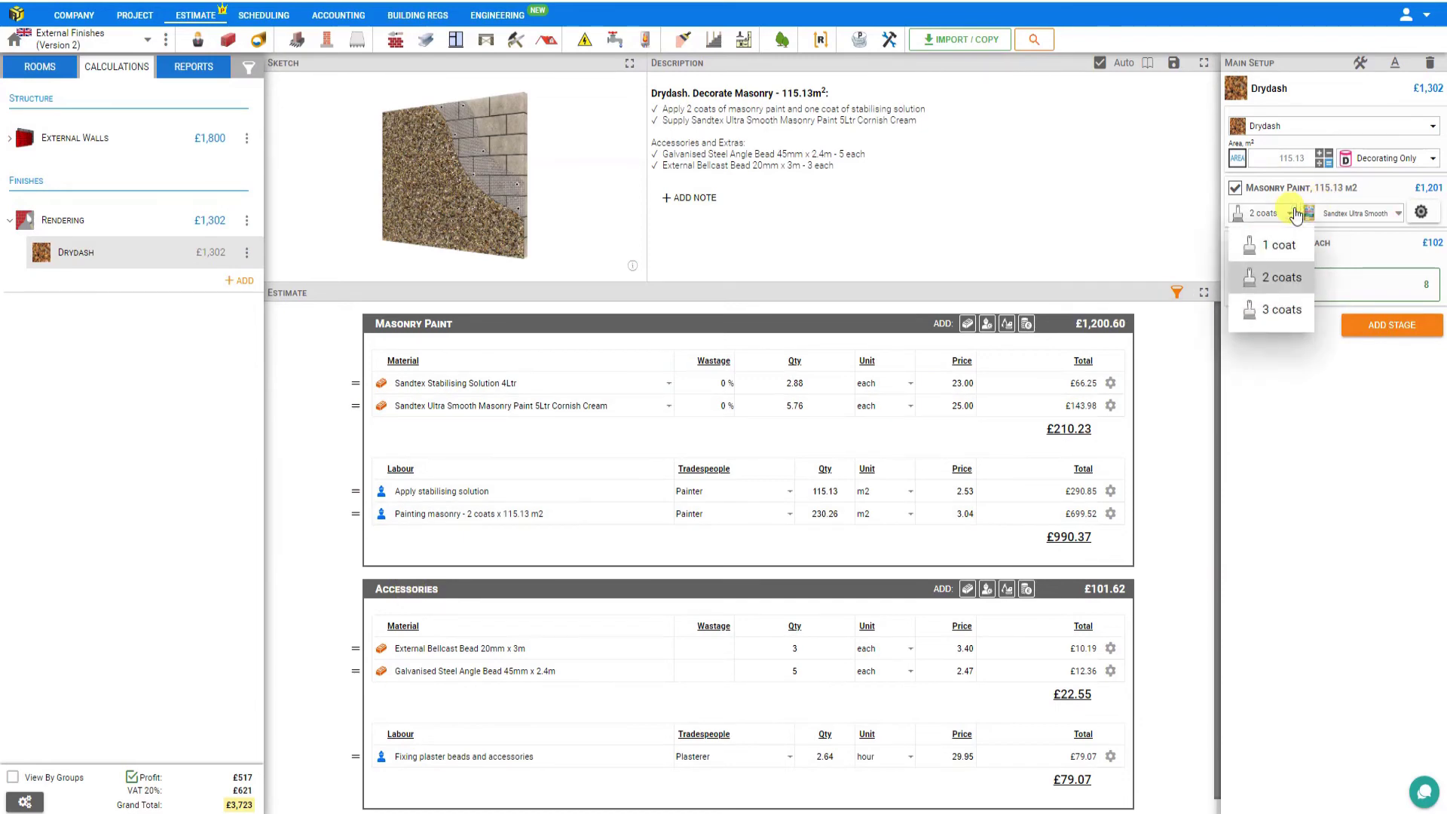
pyautogui.click(1294, 214)
pyautogui.click(1350, 213)
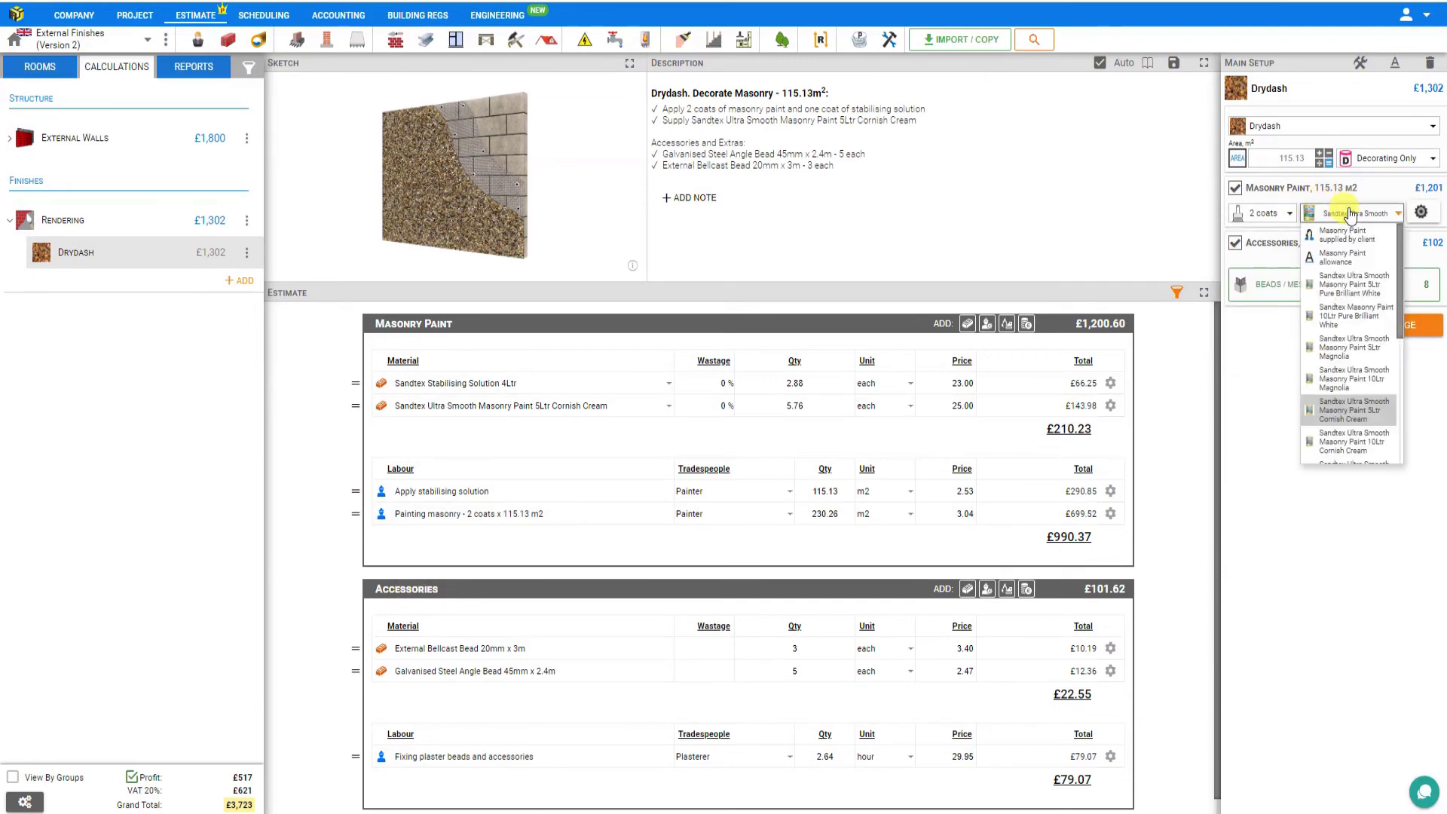
pyautogui.click(1351, 214)
# Exclude the stabiliser from the masonry paint stage and view the available rendering beads and accessories
pyautogui.click(1421, 212)
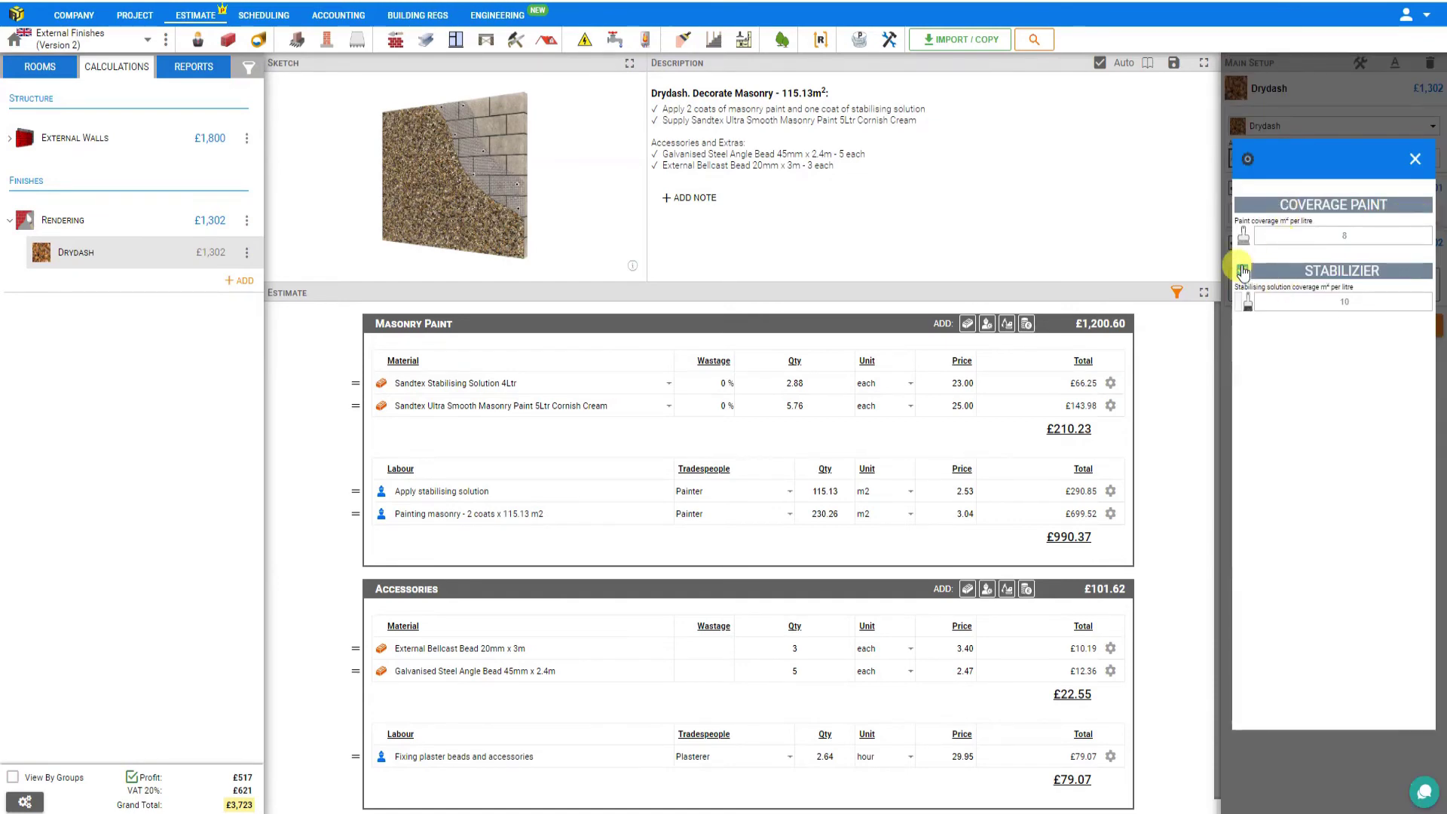
pyautogui.click(1243, 272)
pyautogui.click(1415, 159)
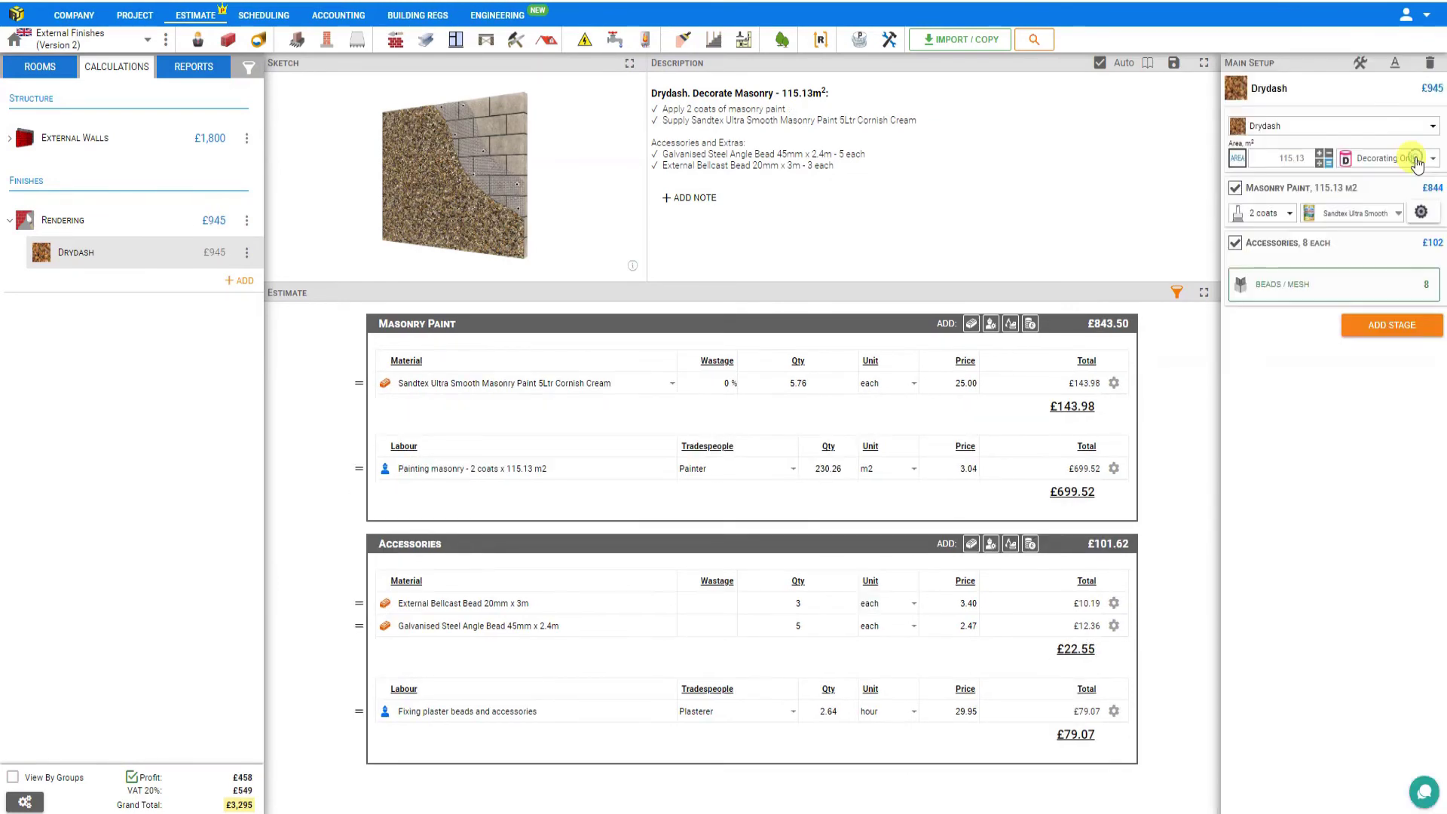
pyautogui.click(1323, 287)
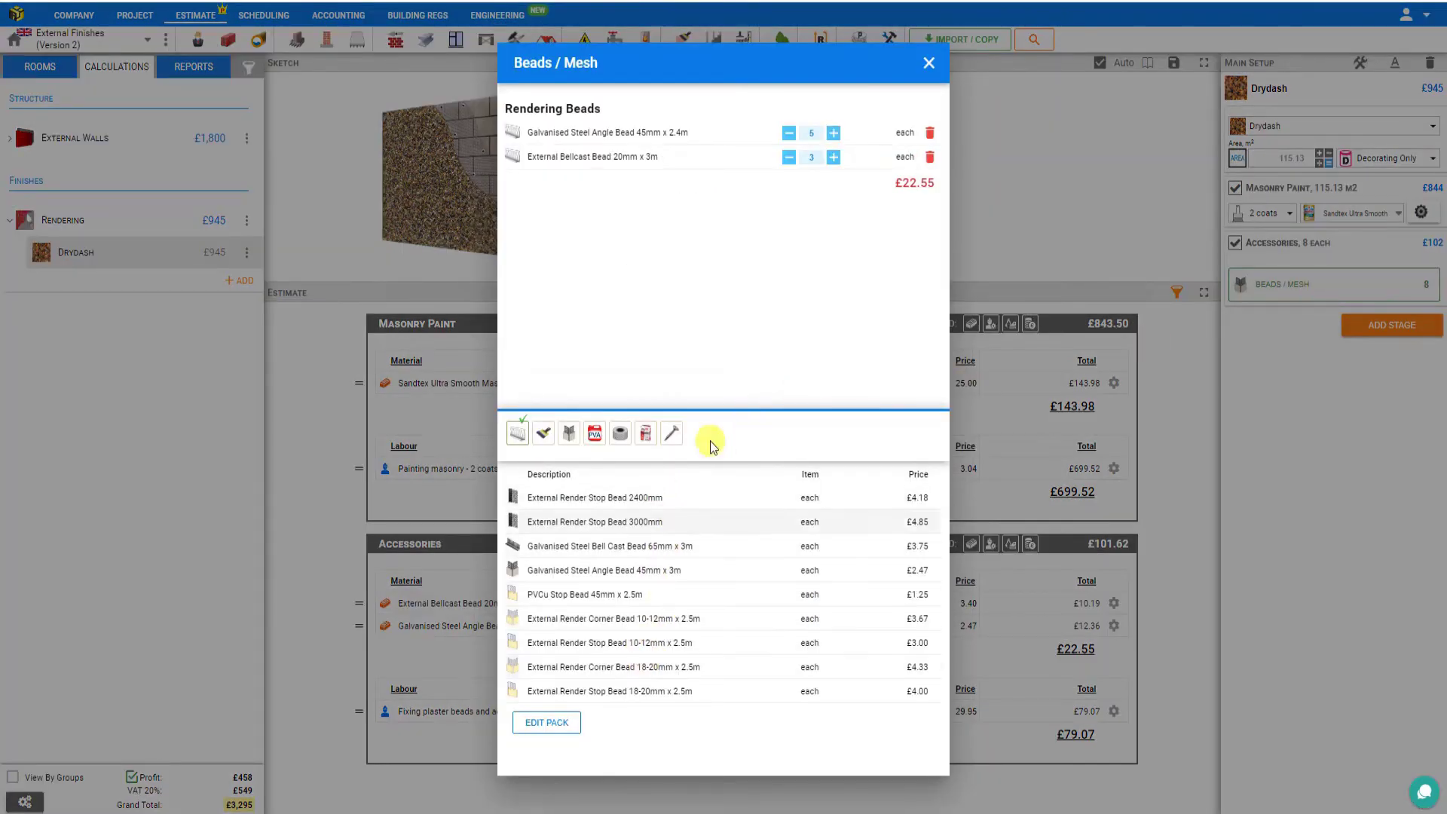
pyautogui.click(928, 63)
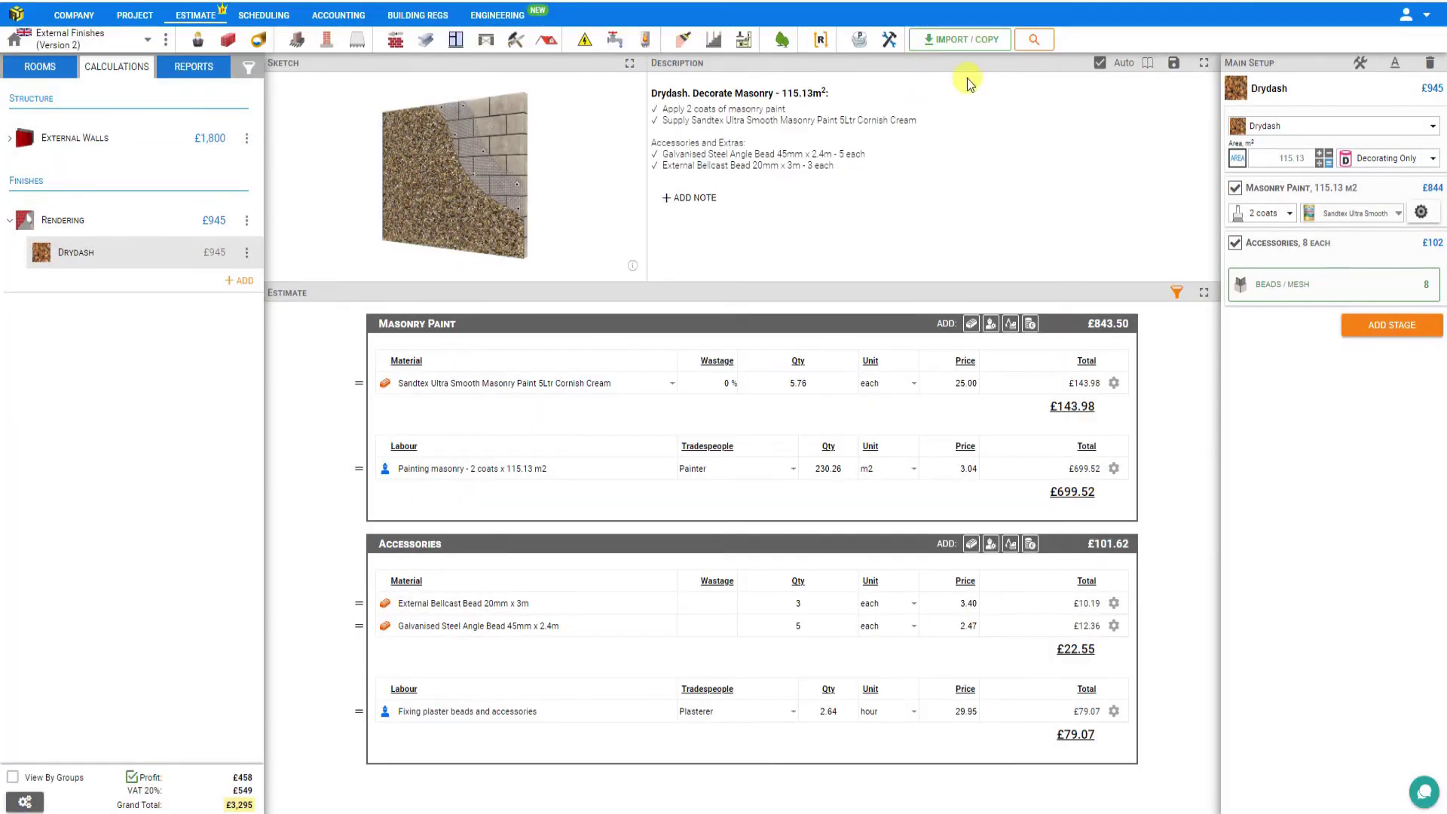
# Set the Drydash work type to New Installation and rename the item as Drydash Main Building
pyautogui.click(1387, 158)
pyautogui.click(1380, 190)
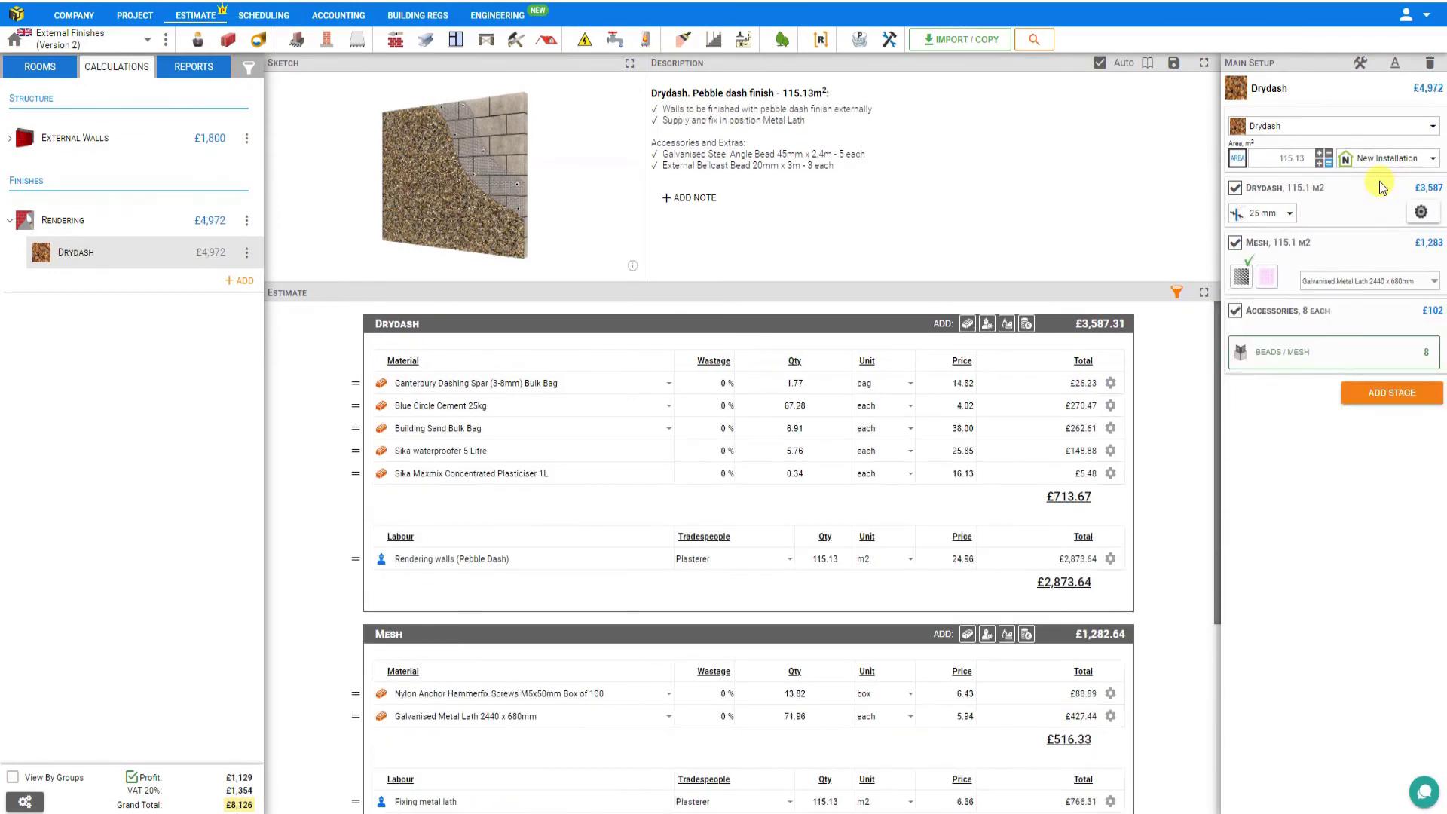
pyautogui.click(1308, 91)
pyautogui.press('Return')
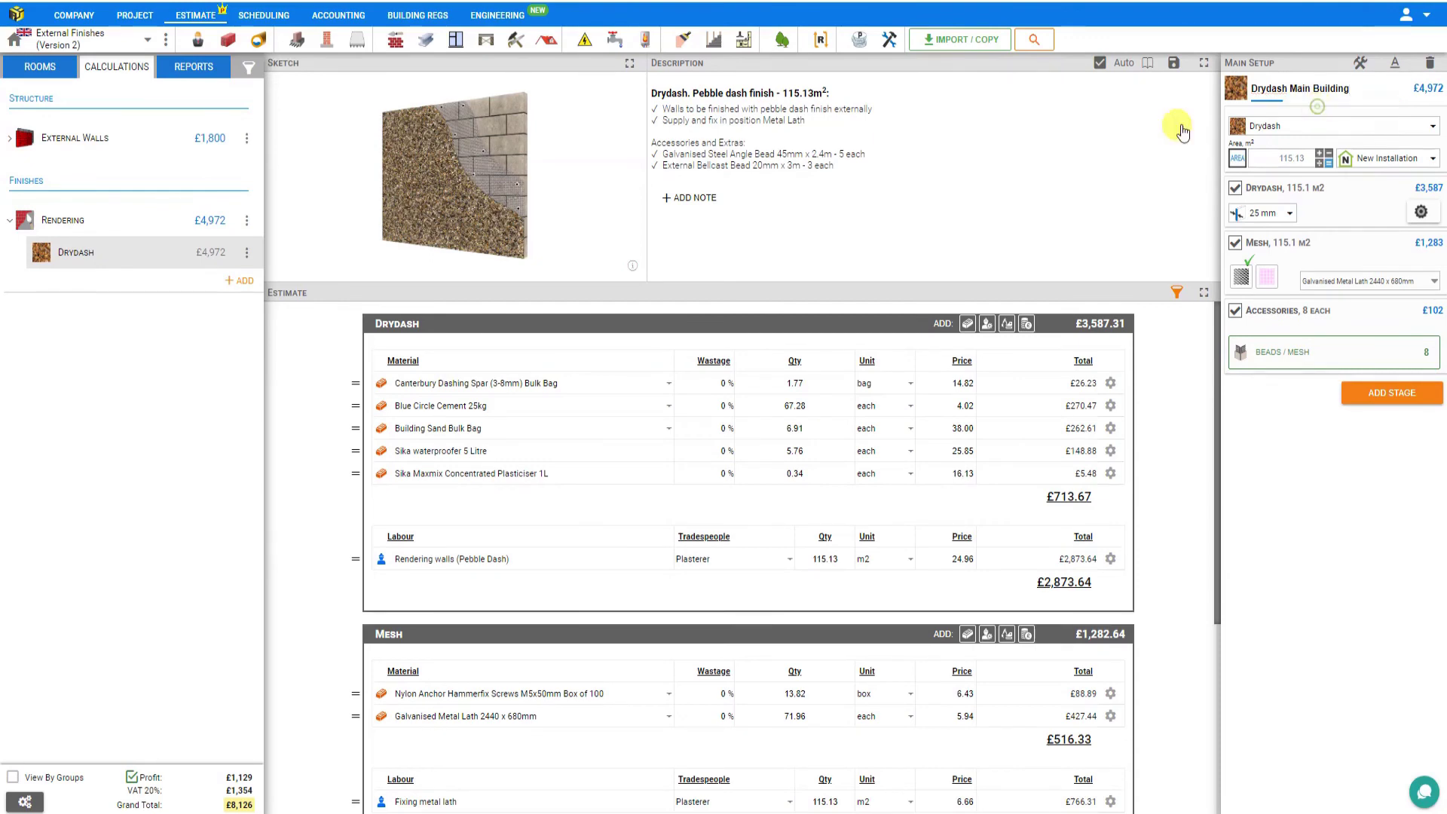
# Add a second Drydash item under Rendering and set its area to 48 m²
pyautogui.click(247, 257)
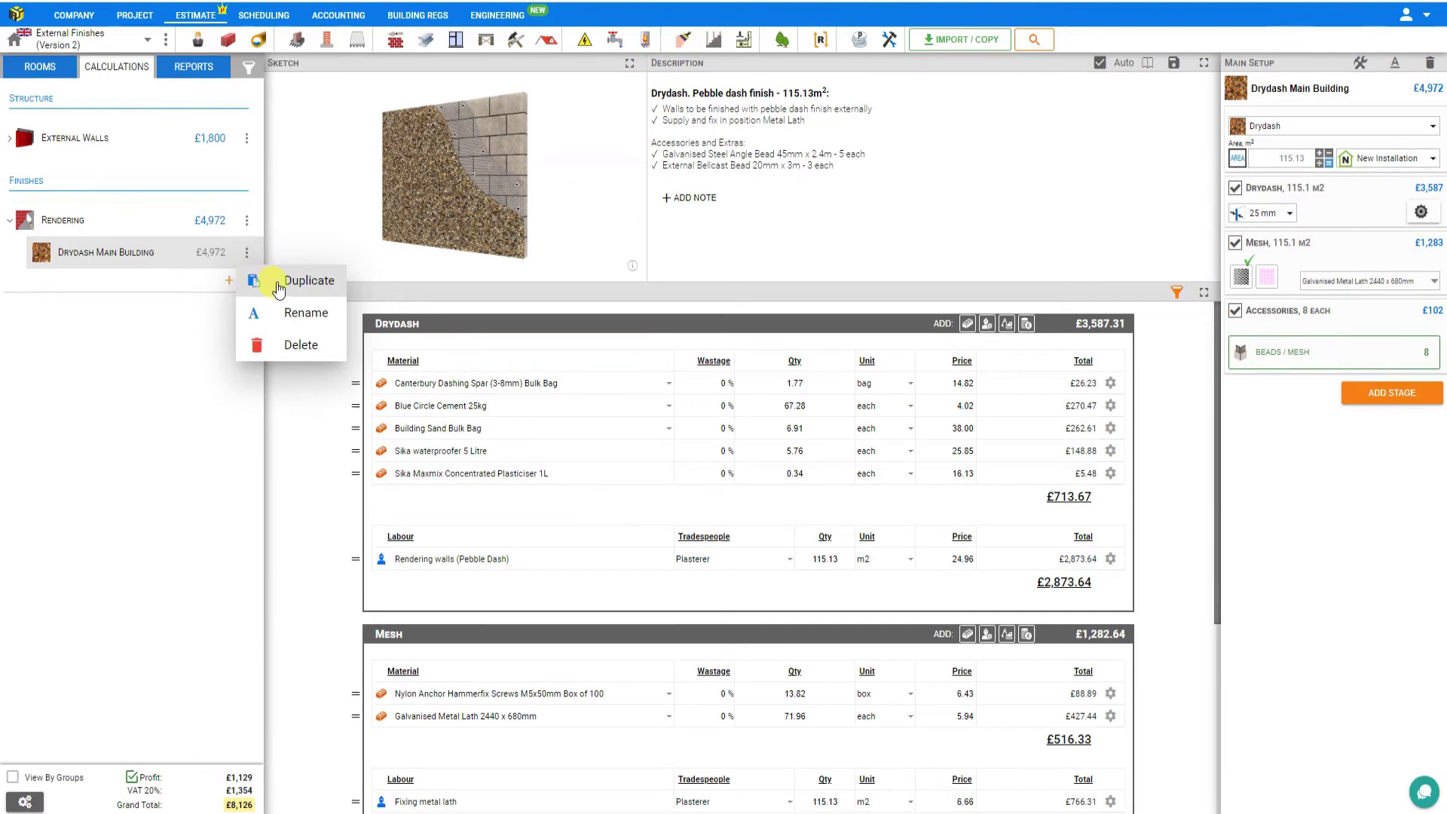
pyautogui.click(195, 335)
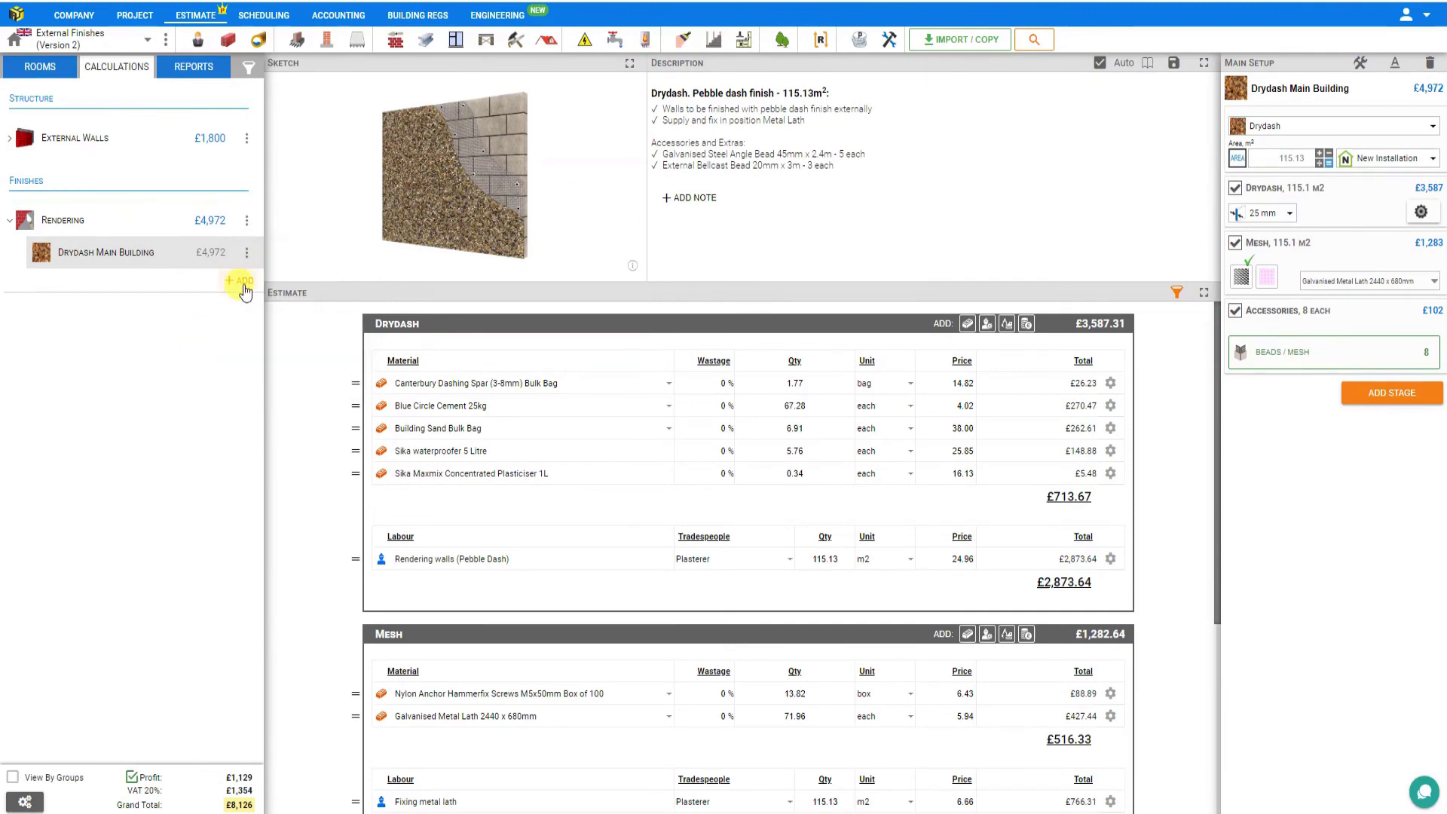
pyautogui.click(240, 281)
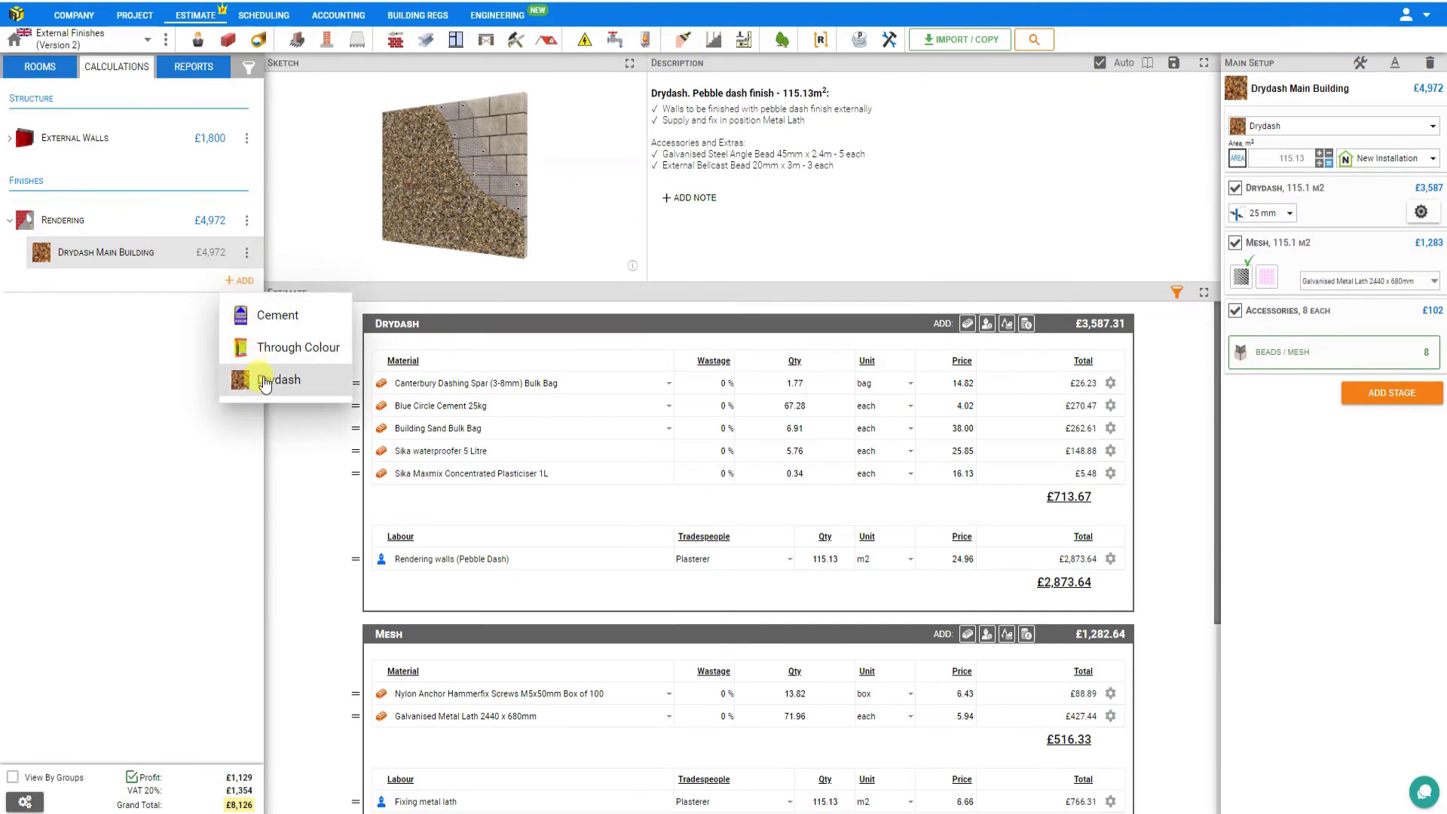
pyautogui.click(264, 378)
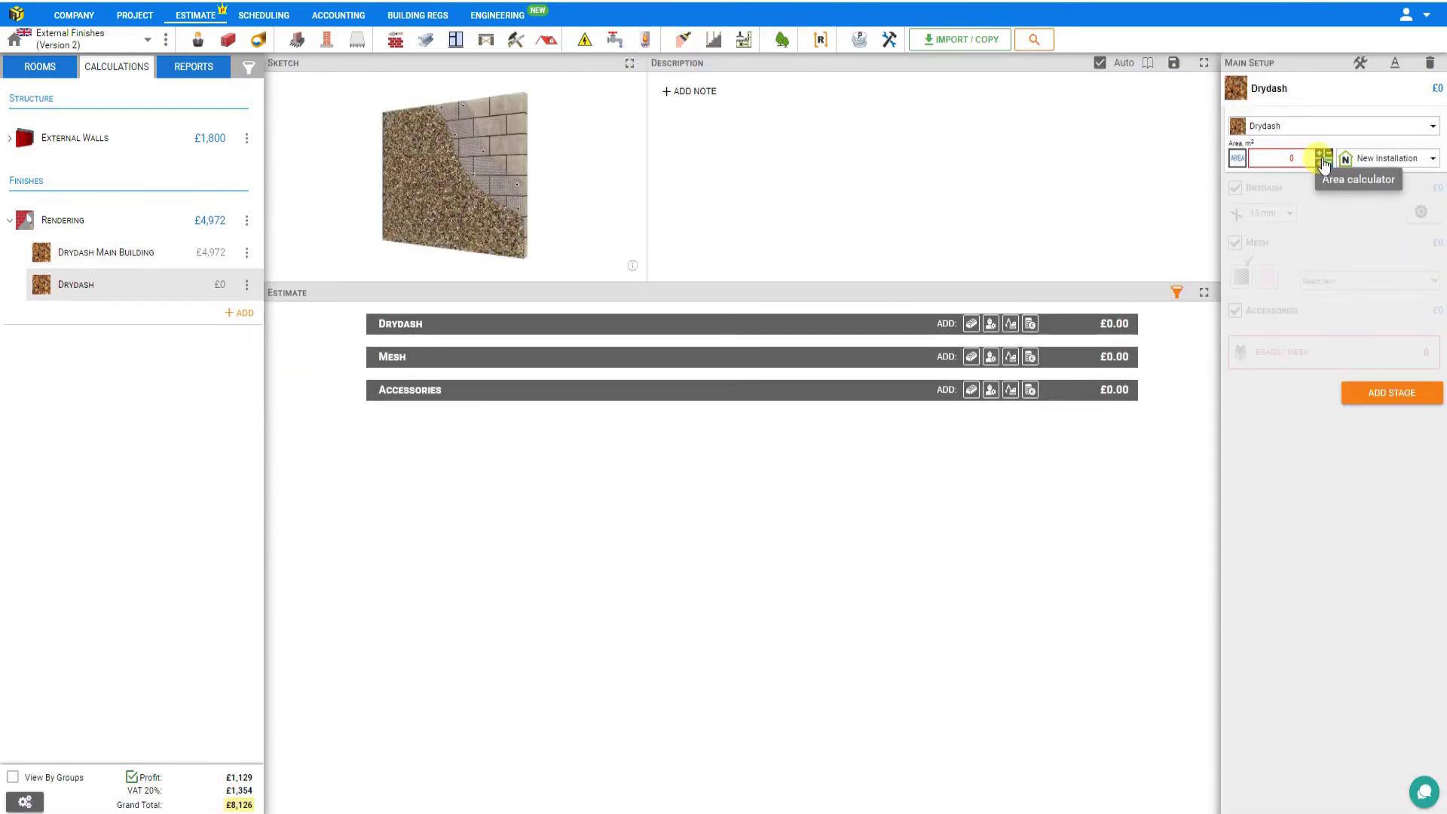
pyautogui.click(1301, 158)
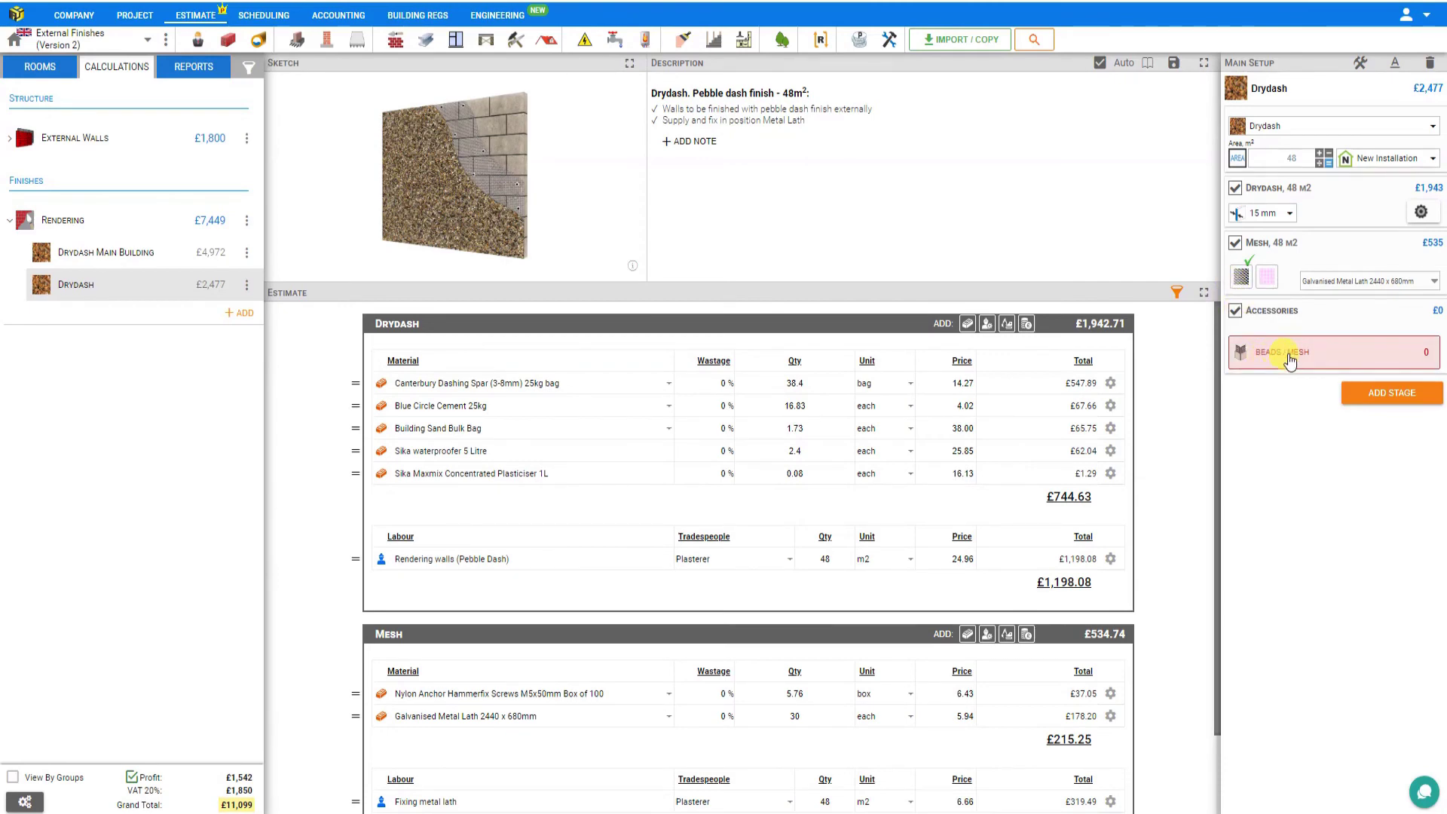
# Rename the 48 m² item as Drydash garage and view the details of both Drydash items
pyautogui.click(1315, 126)
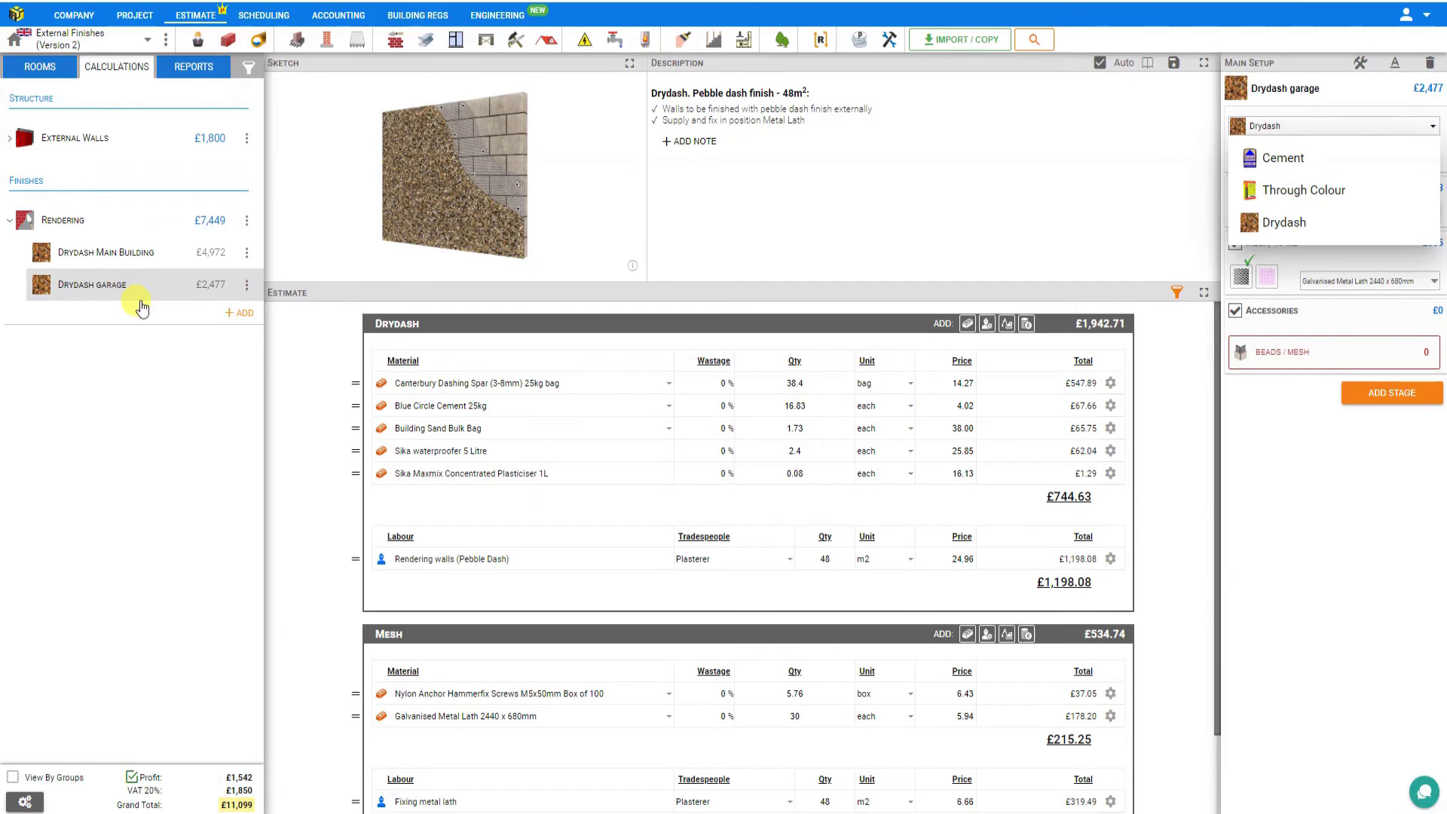
pyautogui.click(109, 256)
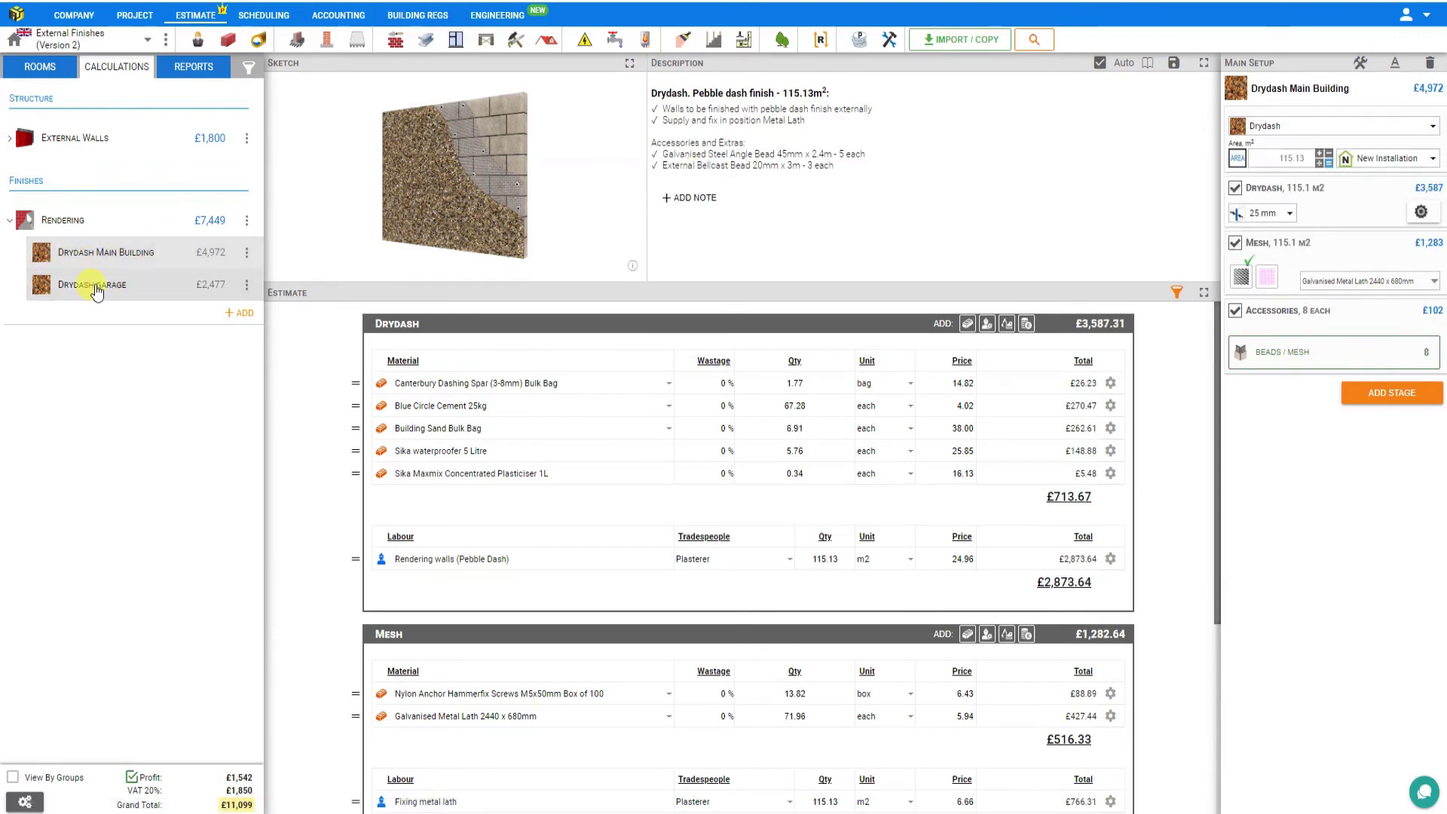
pyautogui.click(97, 291)
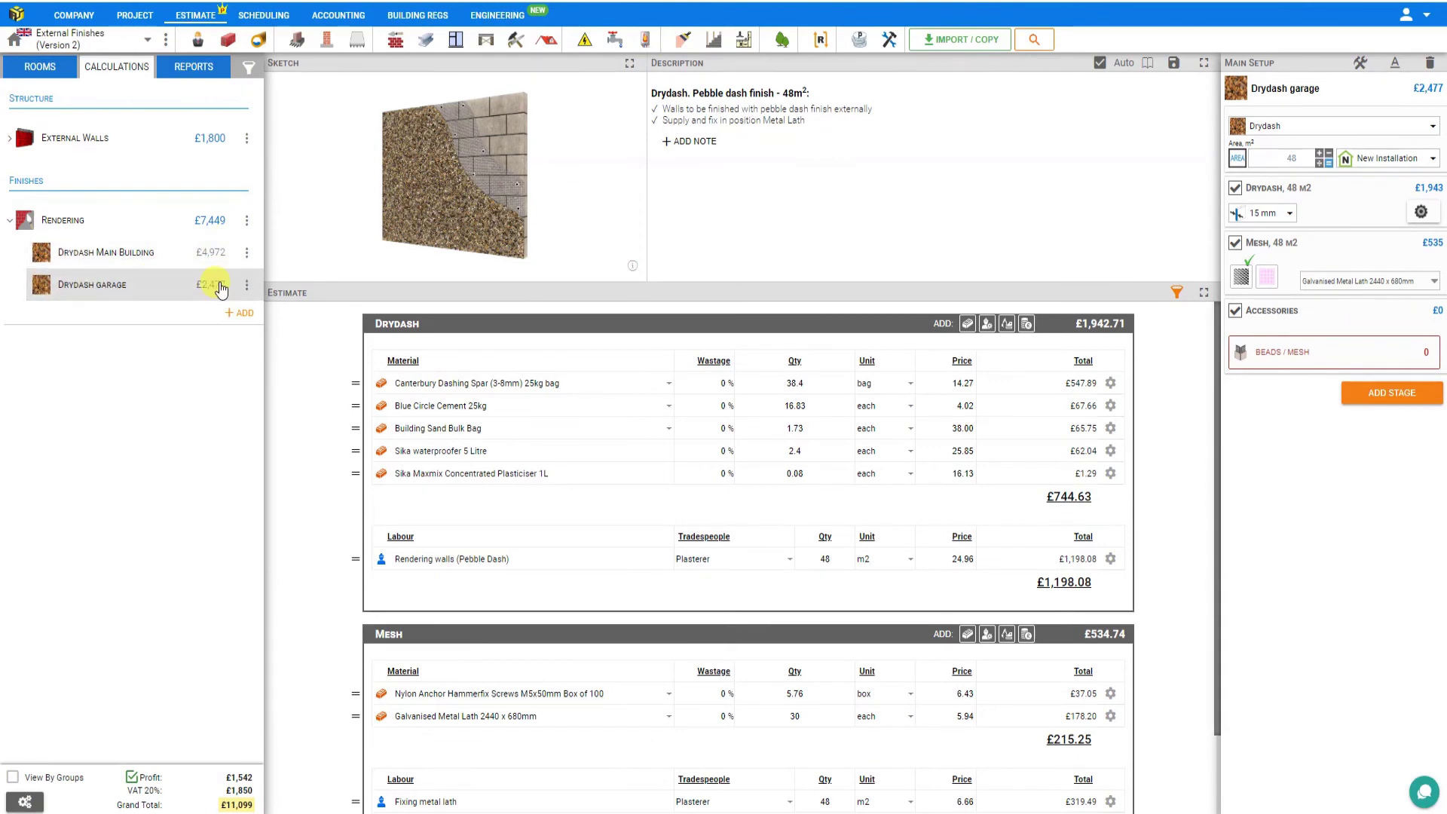
# Open the Quote report and review its structure, rendering materials, labour and totals
pyautogui.click(194, 70)
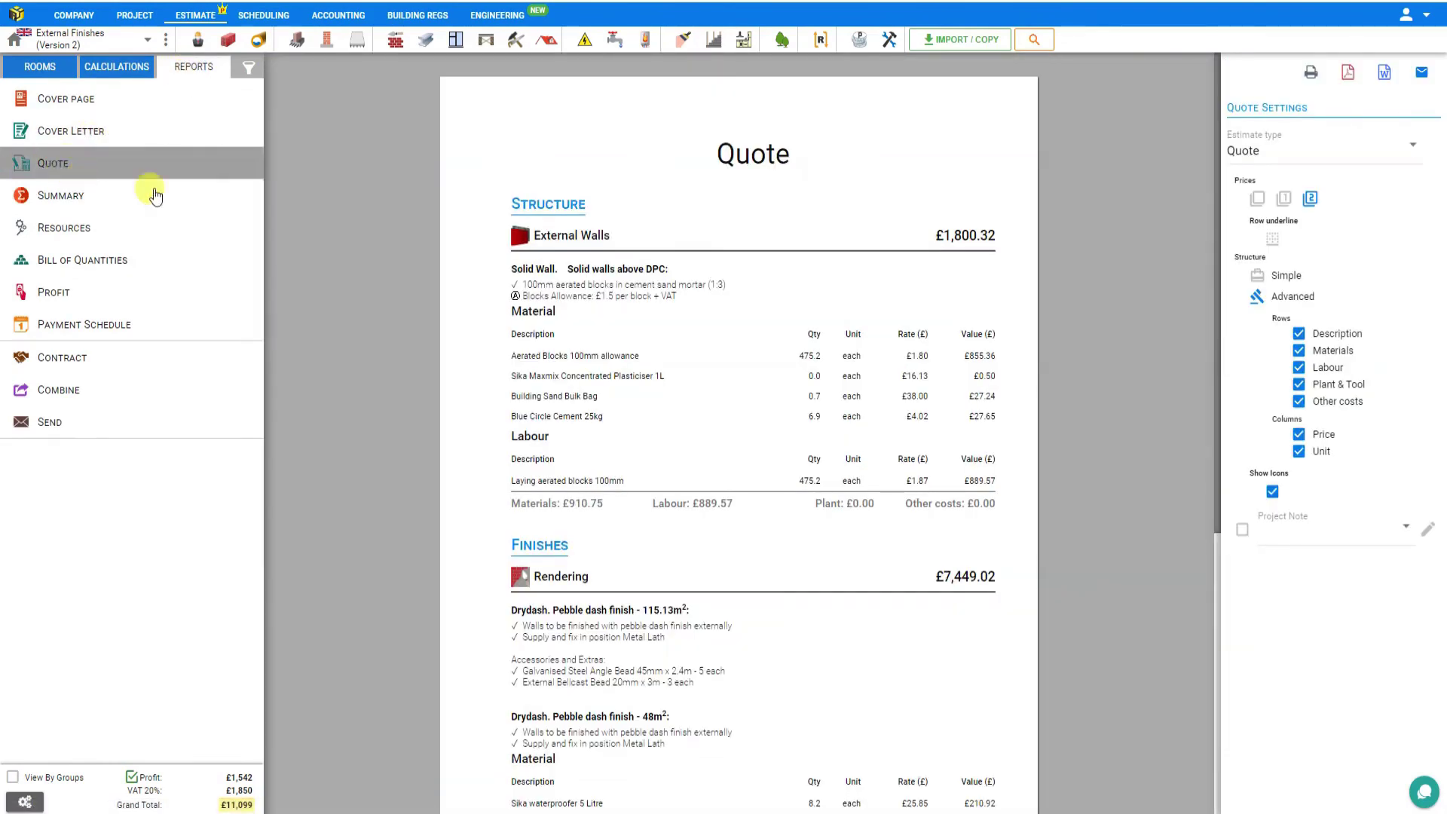
pyautogui.scroll(-3, 562, 213)
pyautogui.scroll(-1, 561, 203)
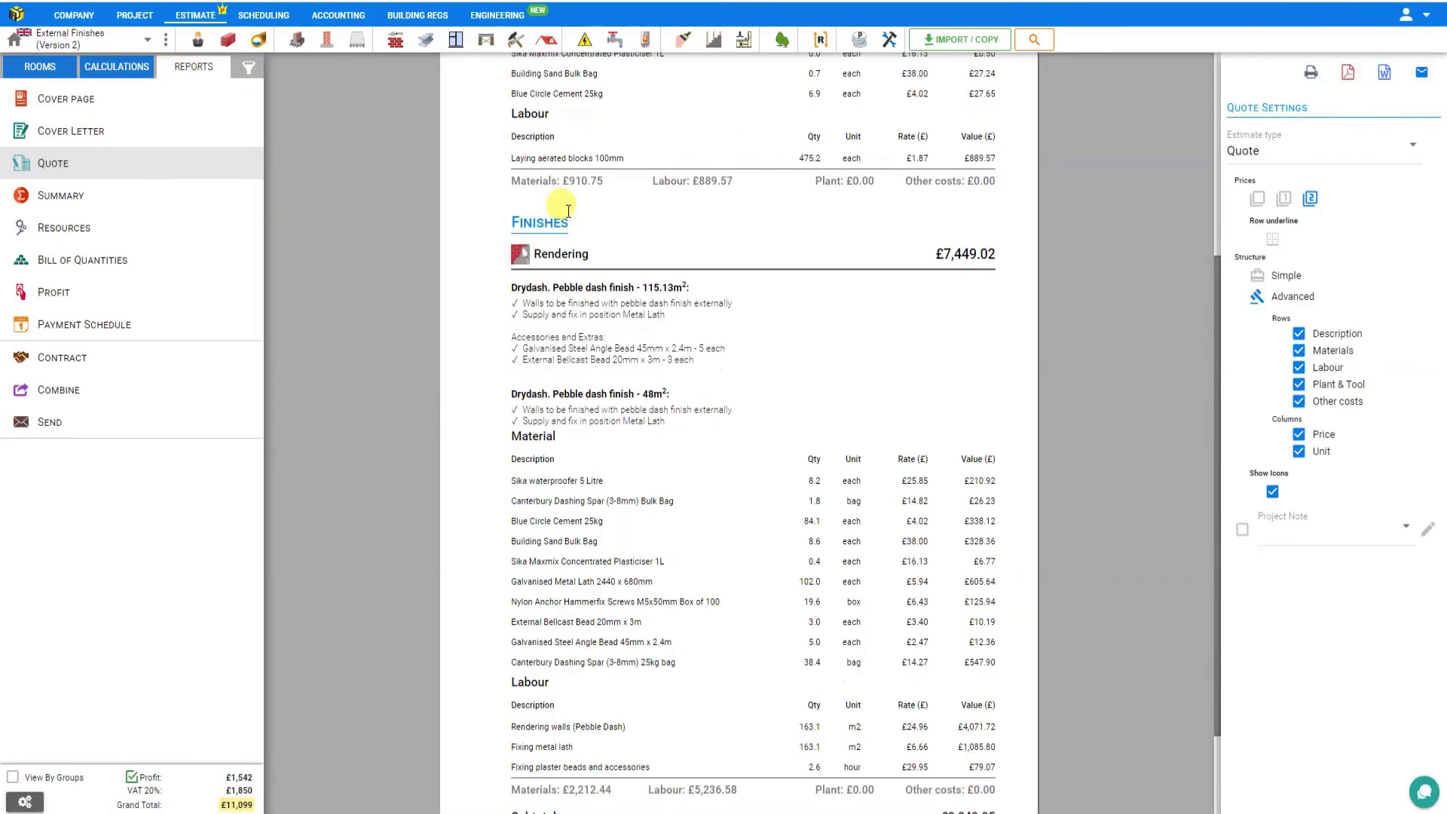
pyautogui.scroll(-1, 566, 196)
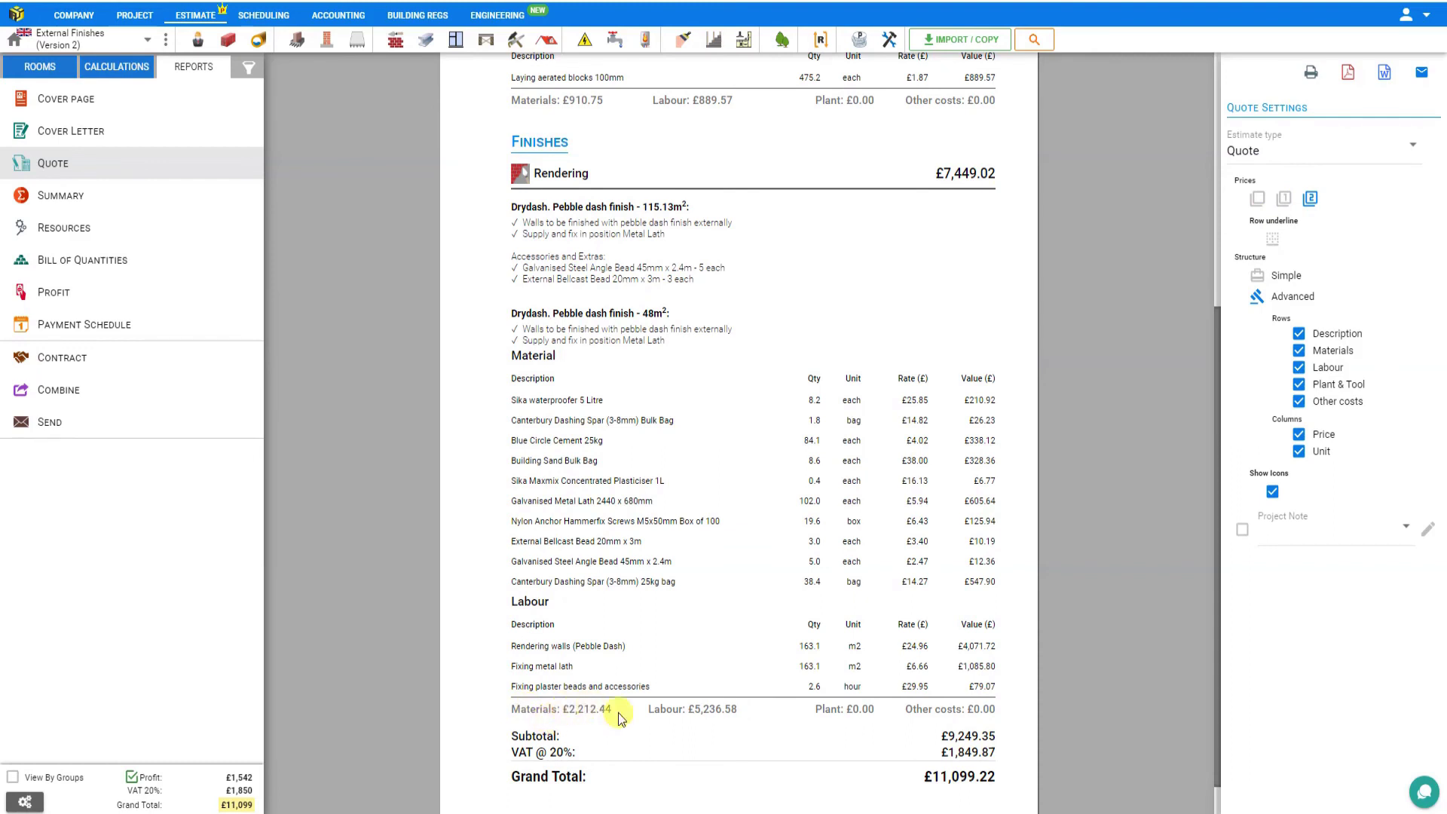
# Try the level 1 price display in the quote, hide the section prices altogether, and review the page
pyautogui.click(1285, 200)
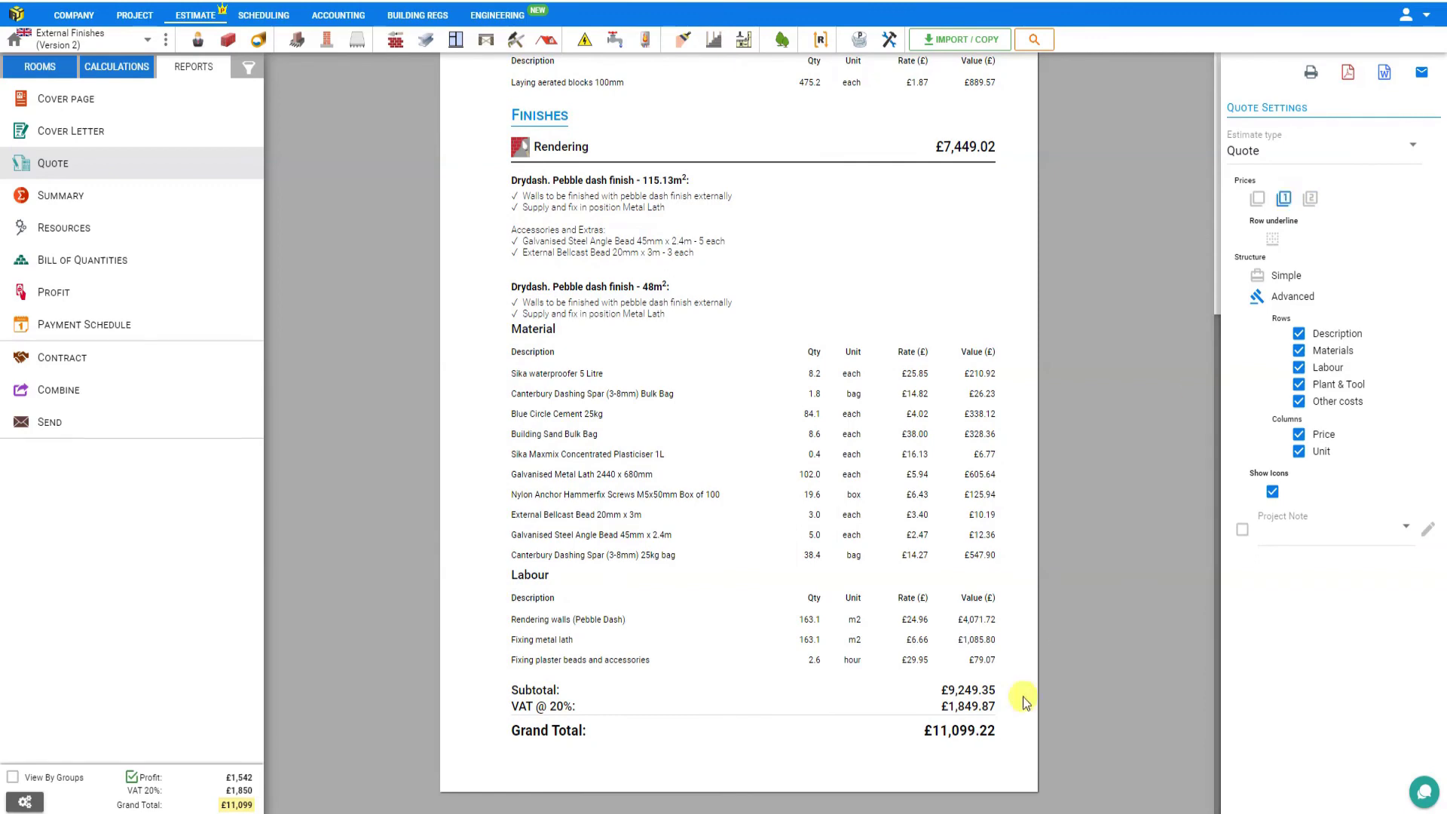
pyautogui.scroll(5, 970, 648)
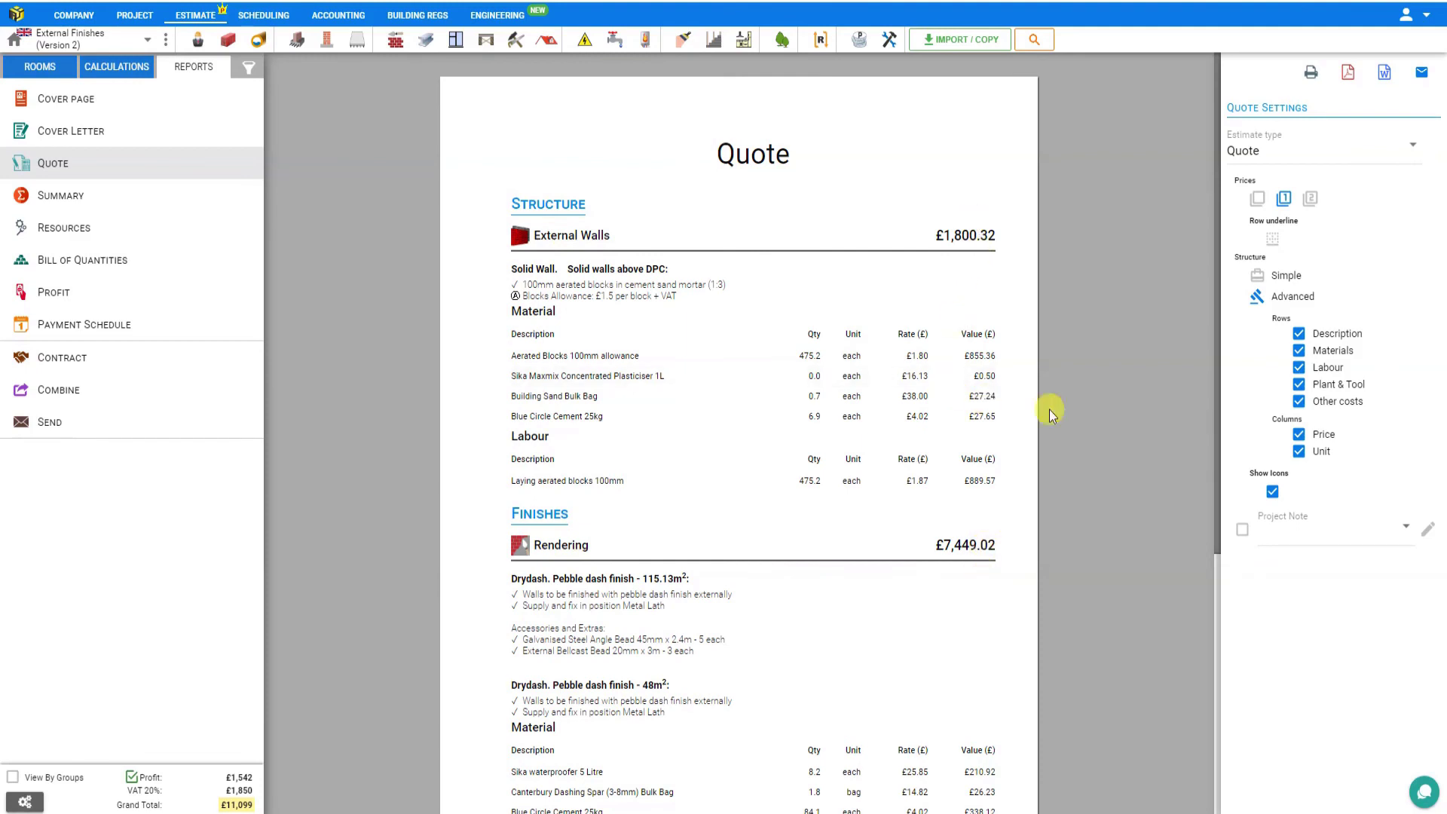
pyautogui.click(1258, 199)
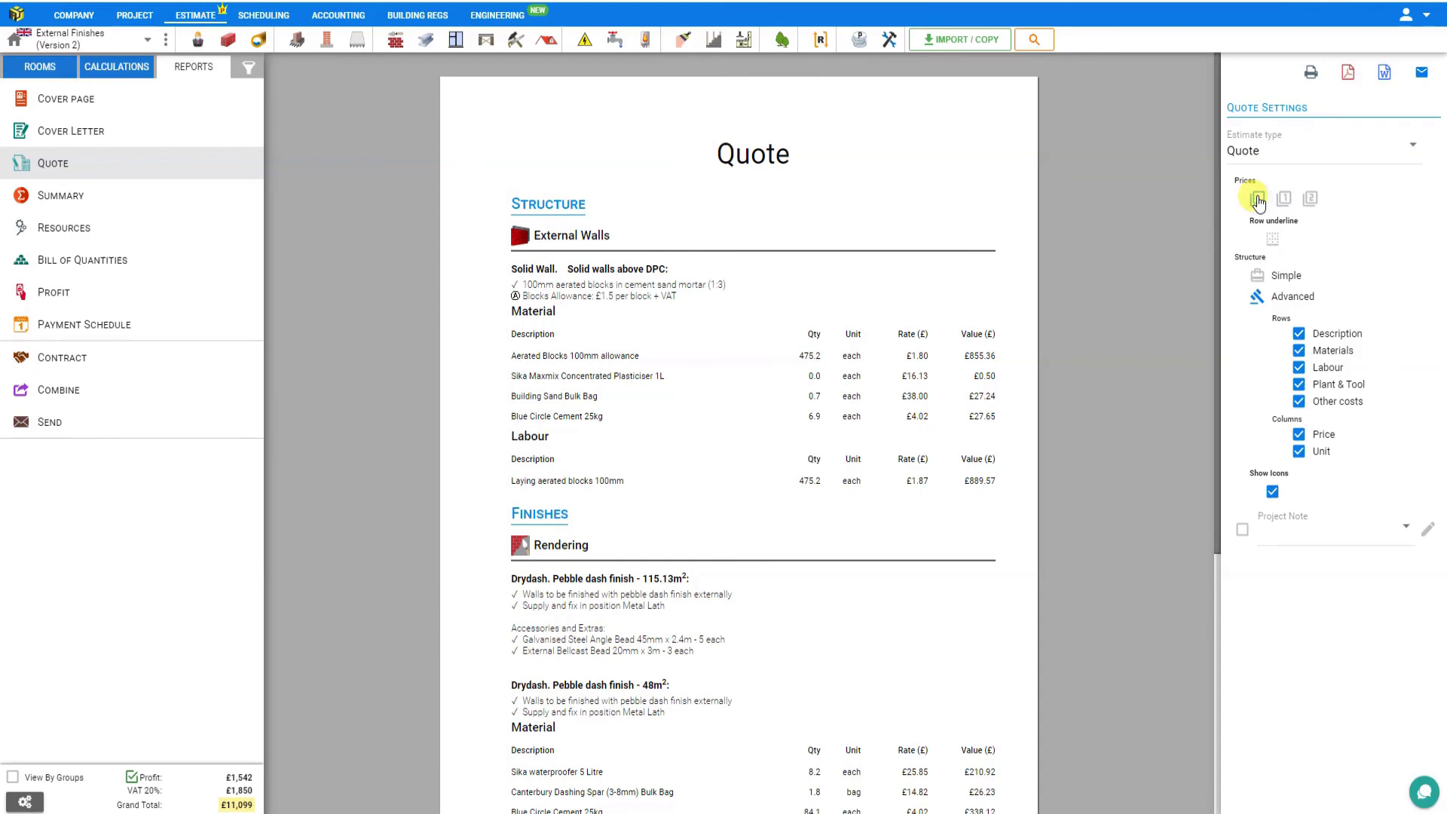
pyautogui.scroll(-5, 992, 239)
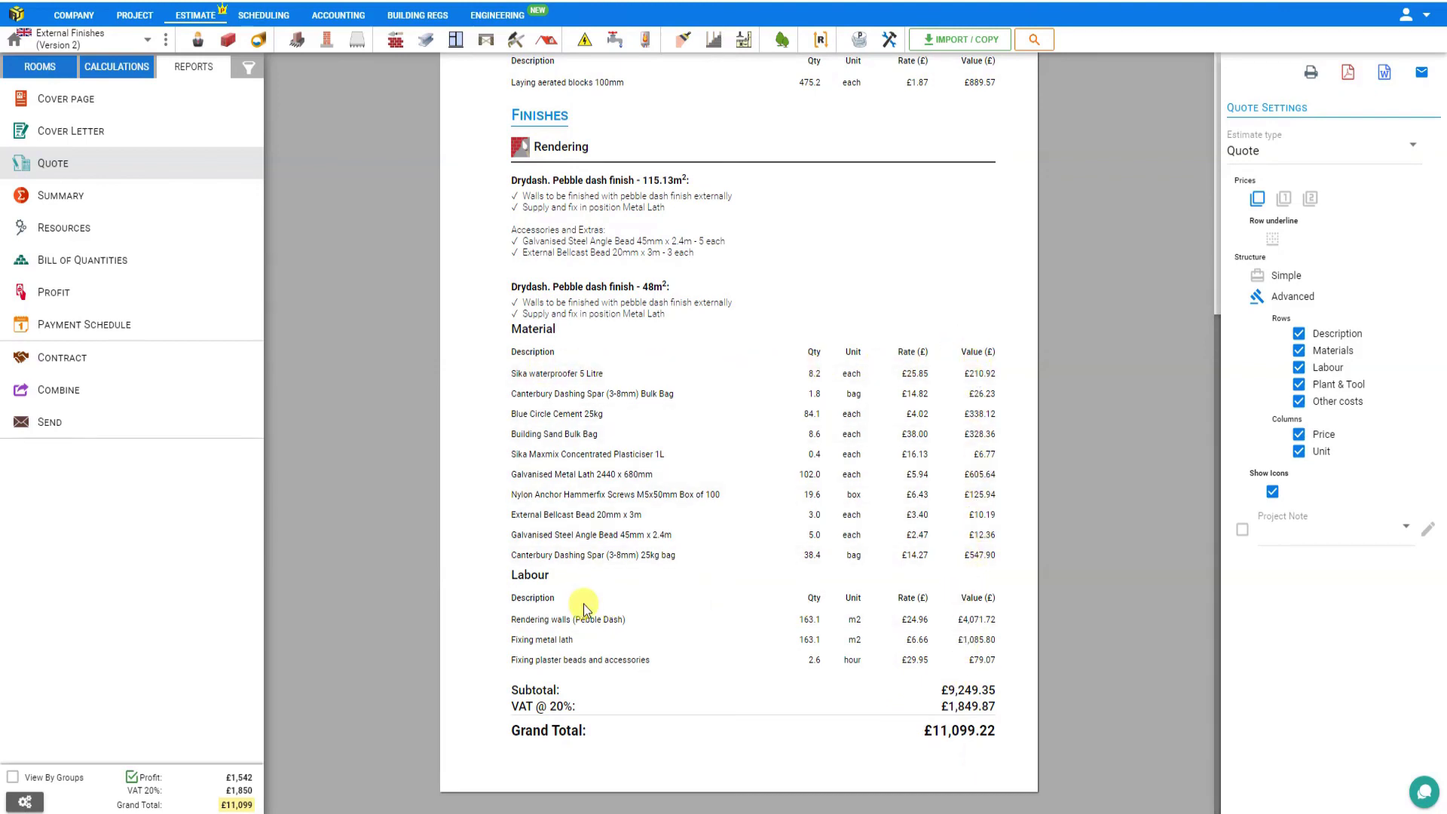
# Hide the Materials and Labour rows in the quote and show them again
pyautogui.click(1299, 351)
pyautogui.click(1300, 369)
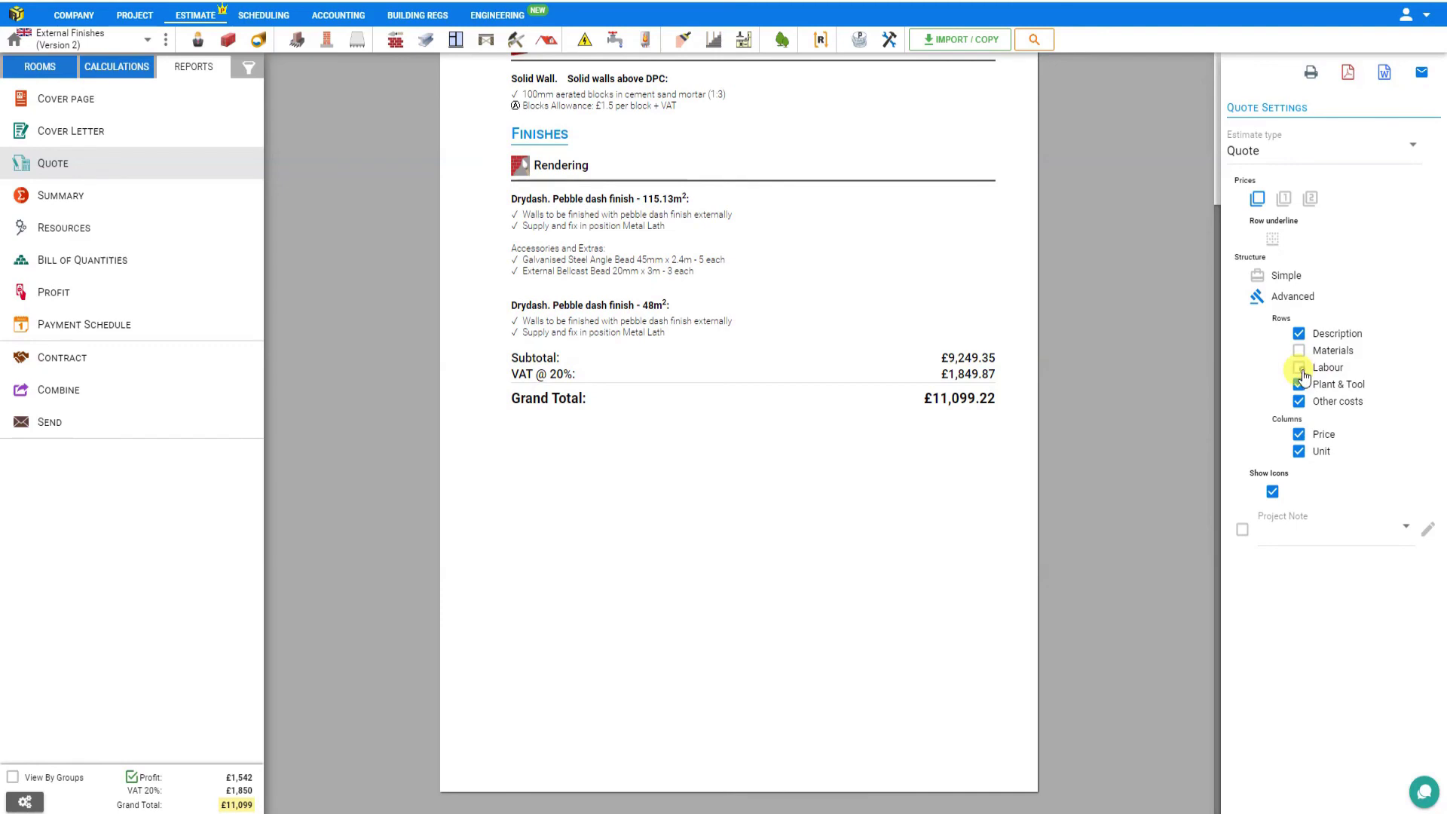
pyautogui.click(1301, 368)
pyautogui.click(1300, 352)
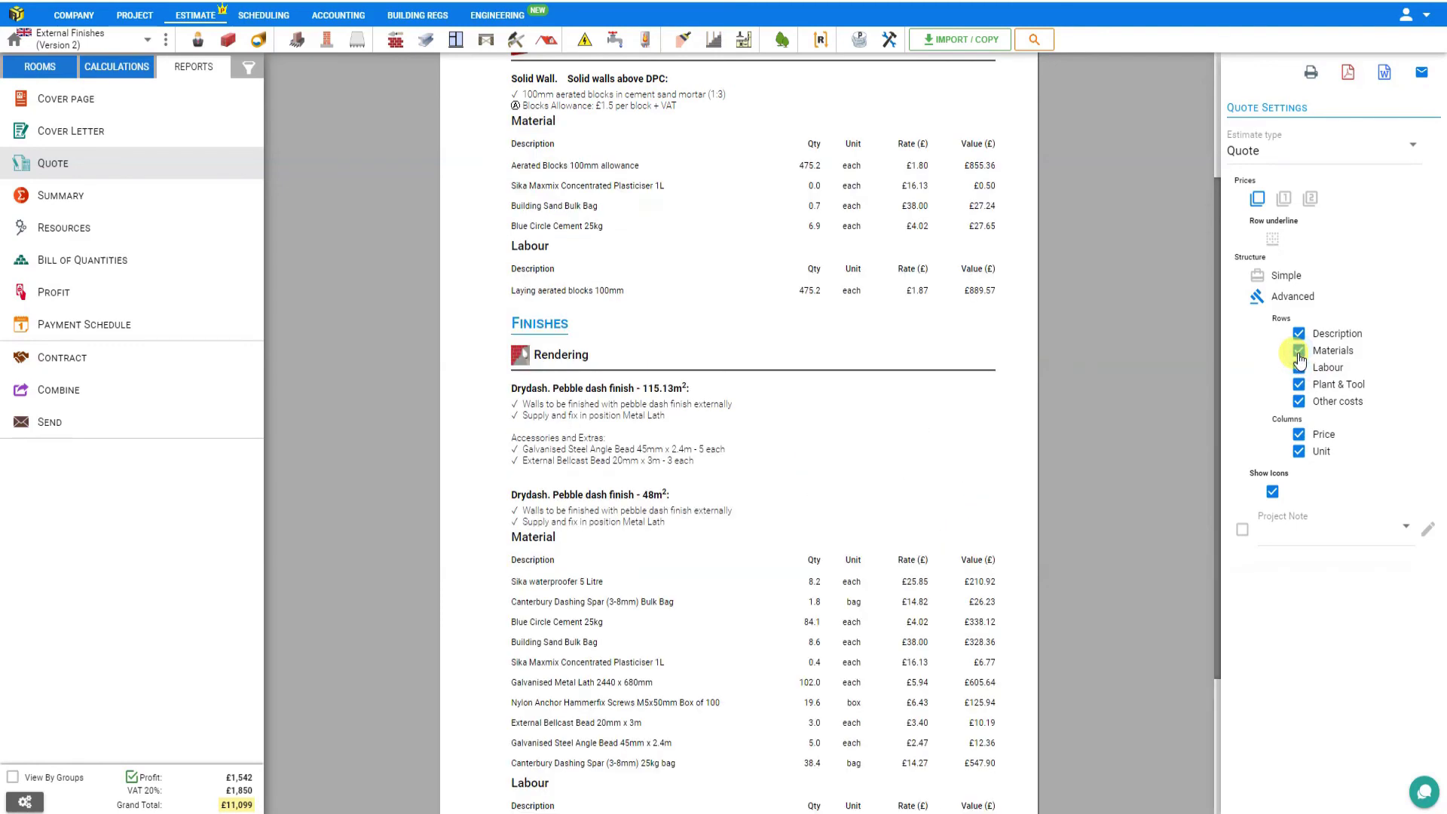
# Preview the quote in the Simple structure and return it to the Advanced structure
pyautogui.click(1279, 278)
pyautogui.scroll(3, 943, 307)
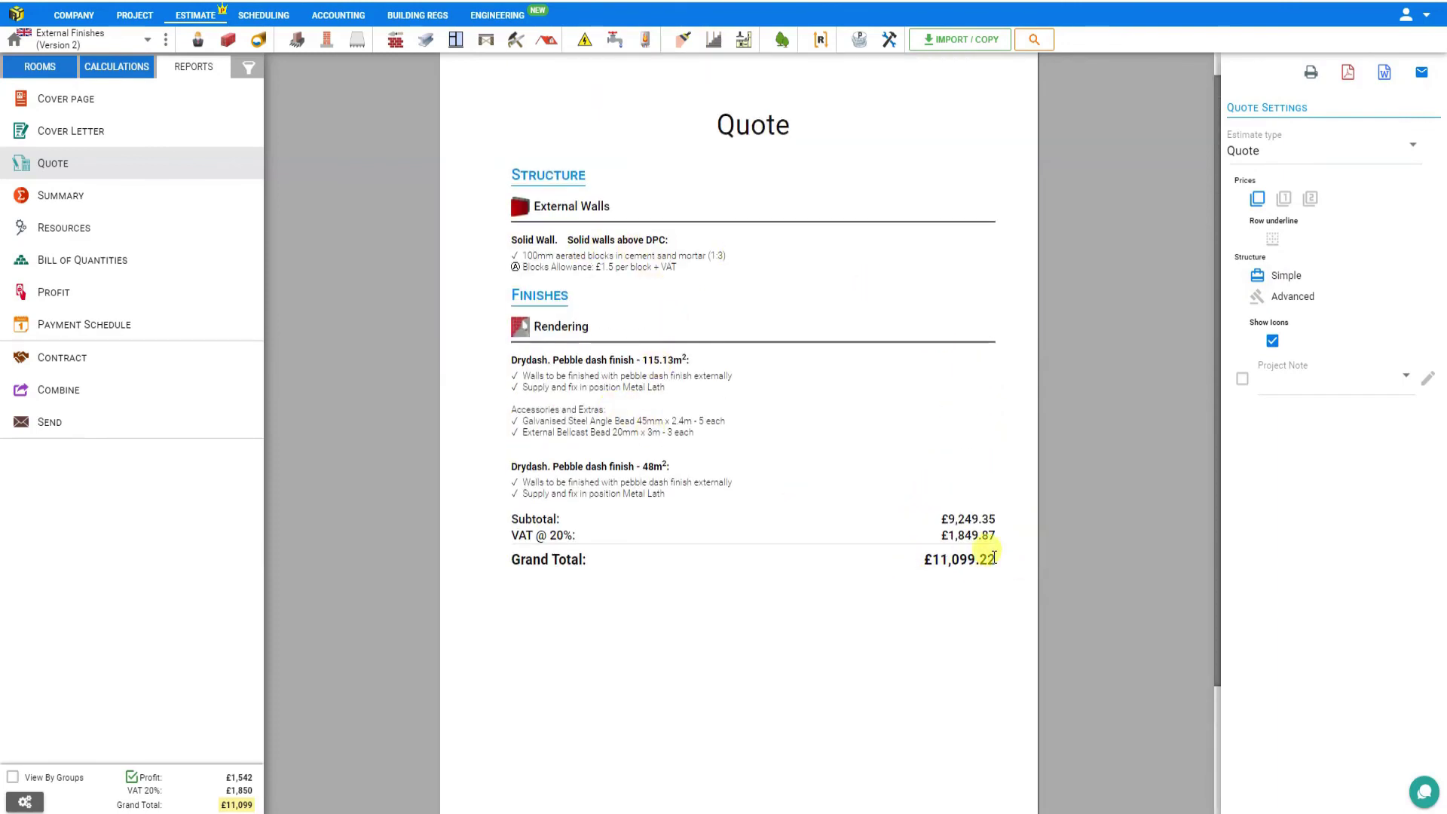
pyautogui.click(1260, 299)
# Hide the Price column in the quote and review the material and labour quantities
pyautogui.click(1300, 439)
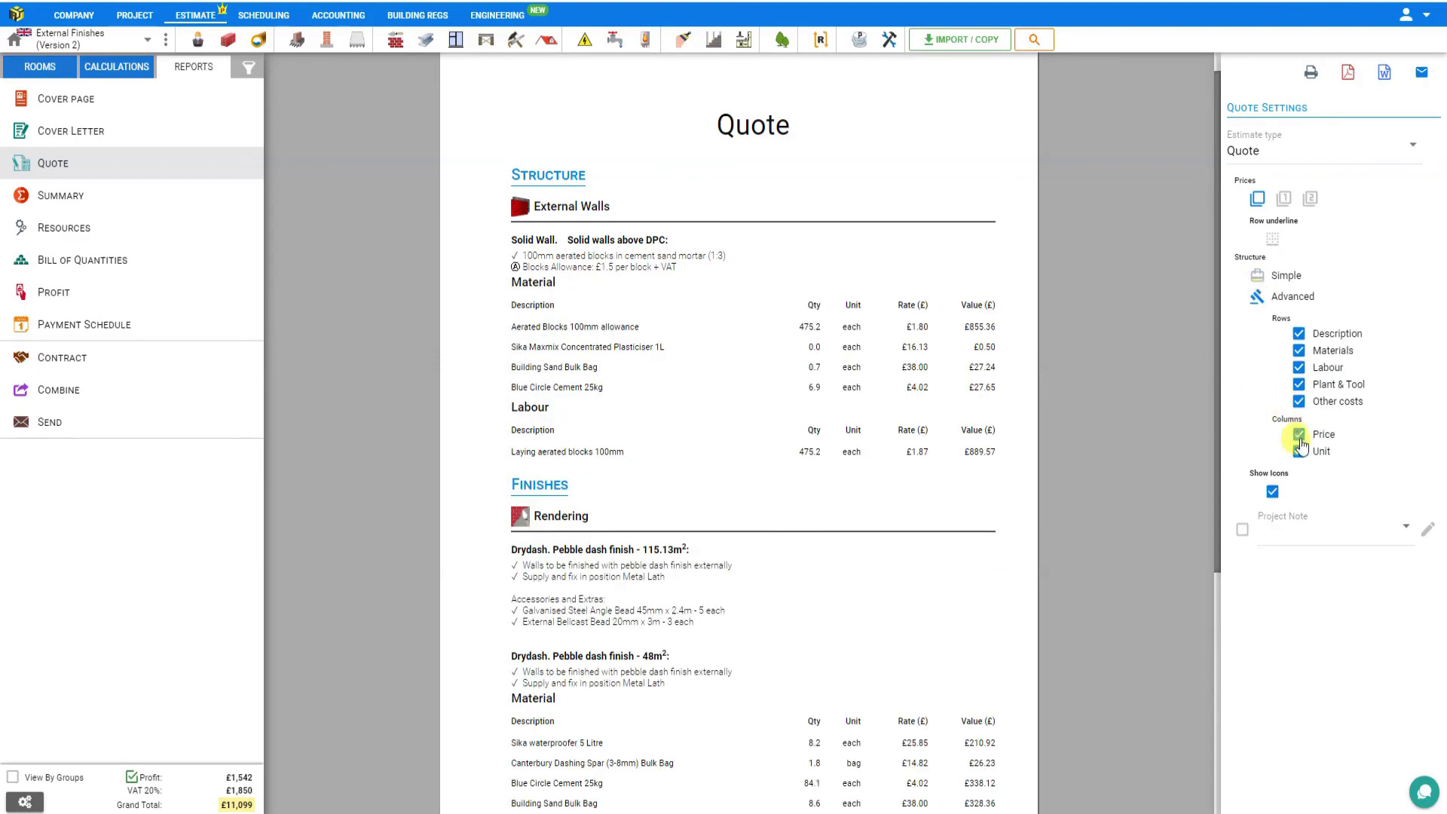
pyautogui.click(1299, 435)
pyautogui.scroll(-3, 1115, 424)
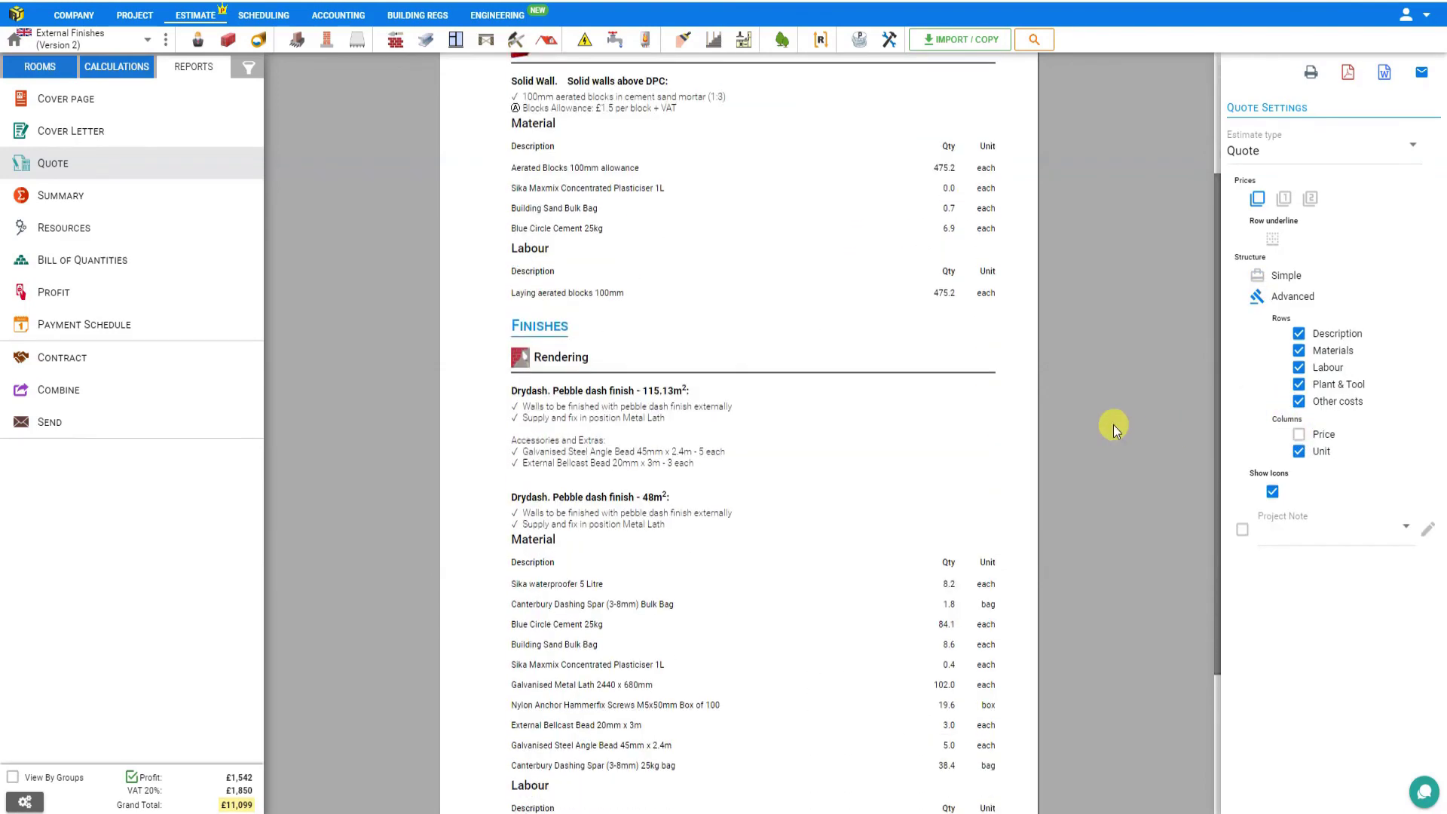
pyautogui.scroll(-1, 550, 736)
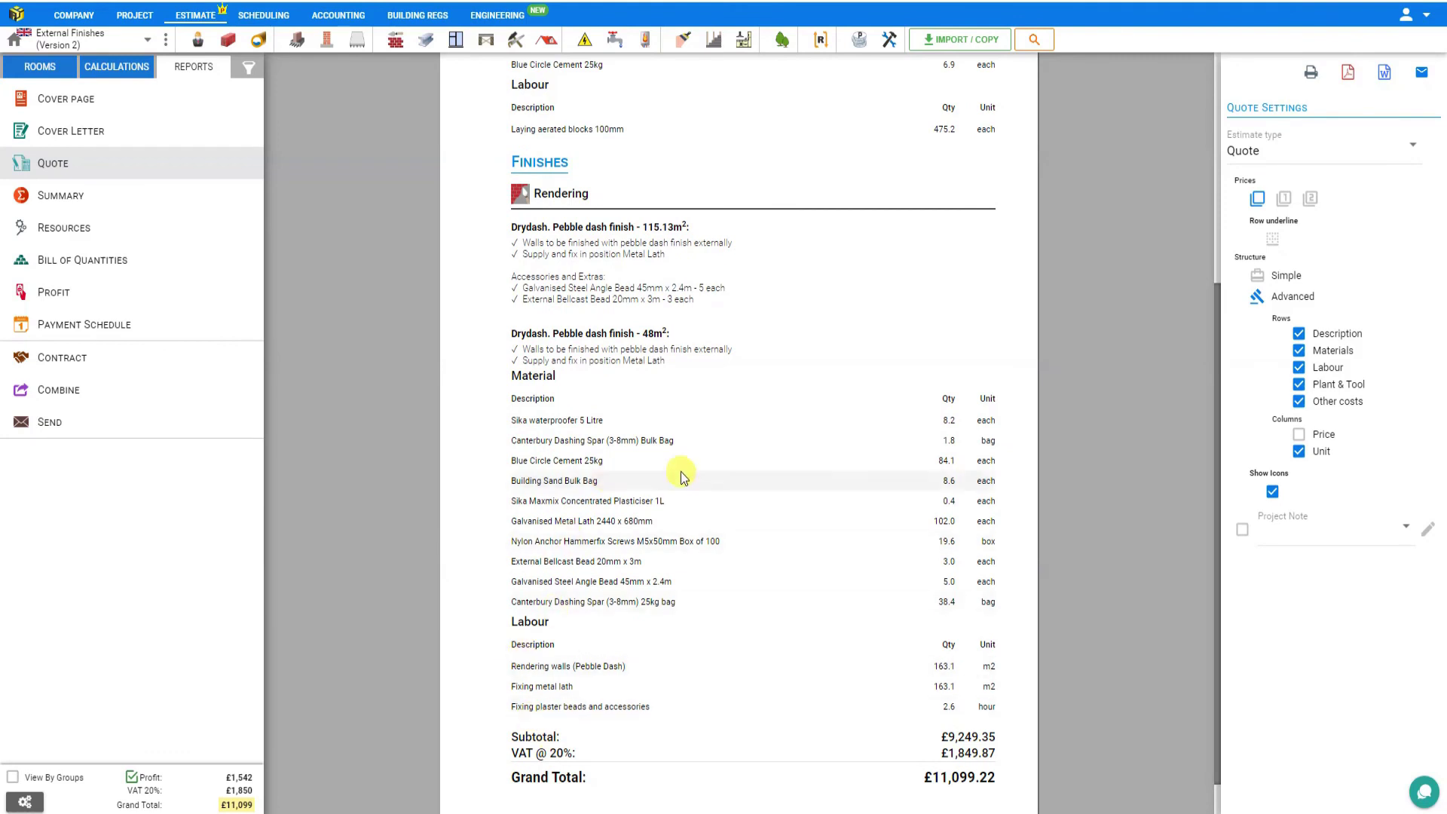
pyautogui.scroll(-1, 970, 479)
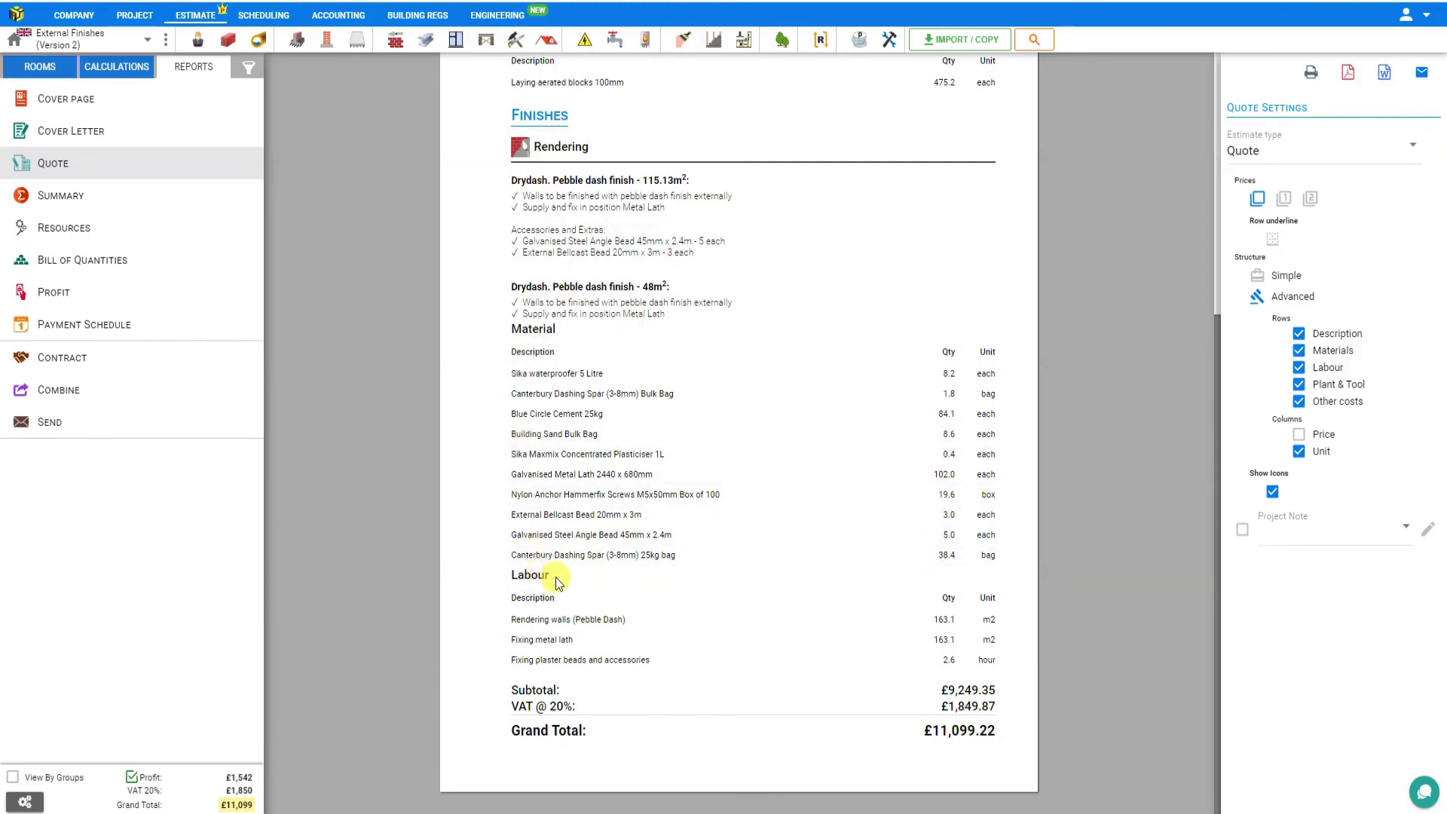
# Open the project's VAT and profit settings, try 11% labour profit, and set the labour profit back to 20%
pyautogui.click(26, 803)
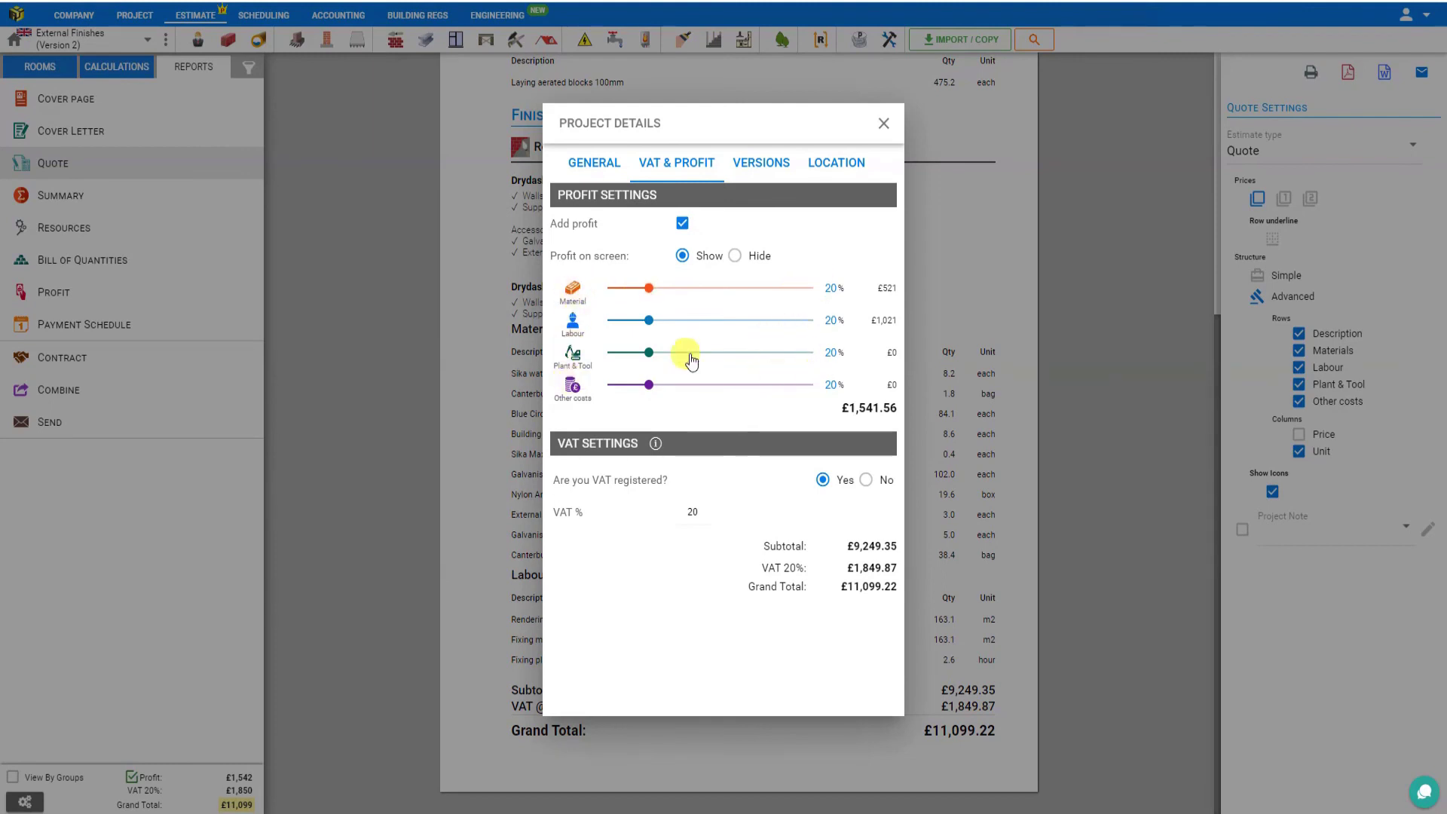
pyautogui.moveTo(650, 324)
pyautogui.mouseDown()
pyautogui.moveTo(677, 323)
pyautogui.moveTo(630, 320)
pyautogui.mouseUp()
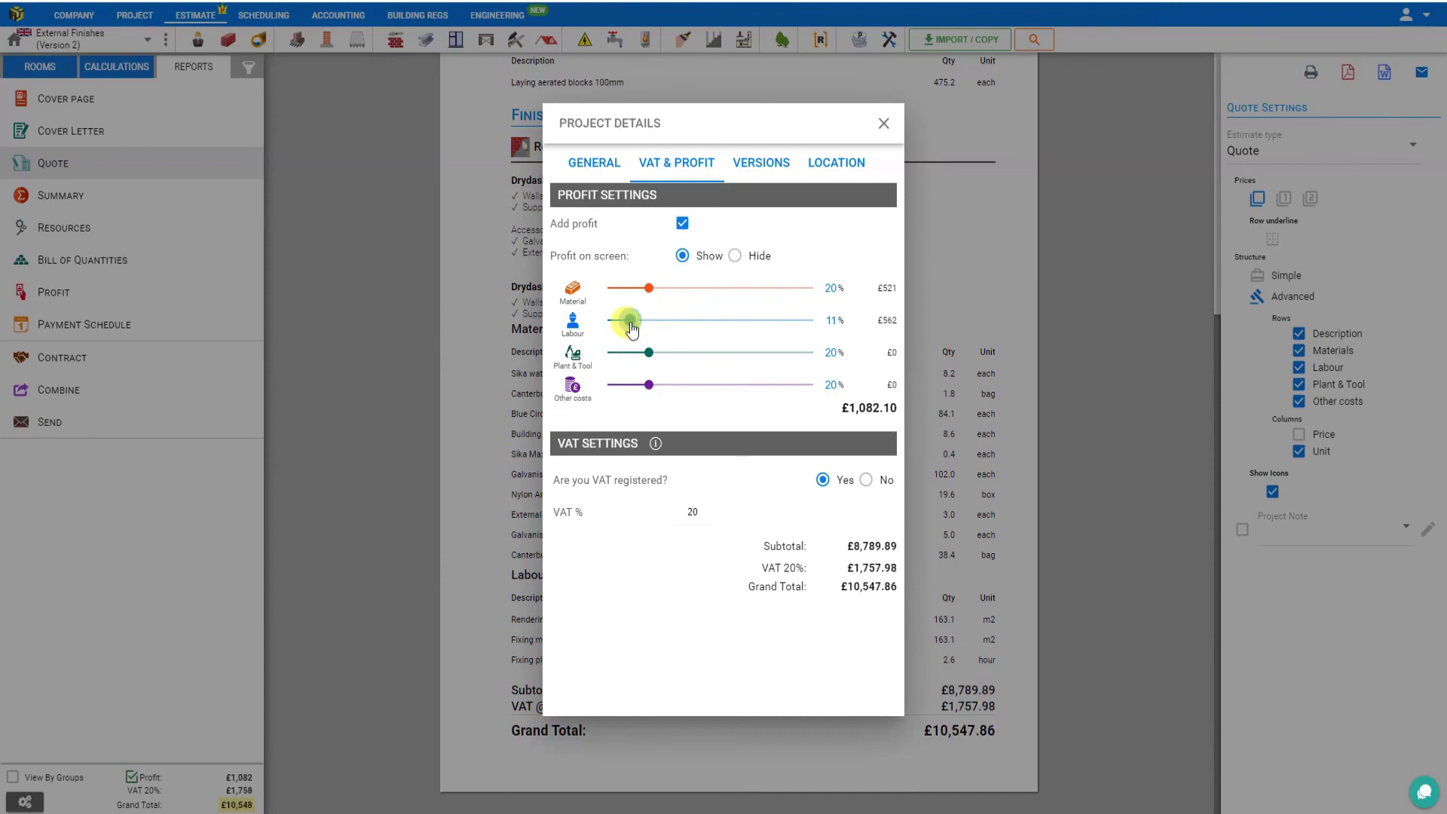
pyautogui.doubleClick(829, 318)
pyautogui.write('20')
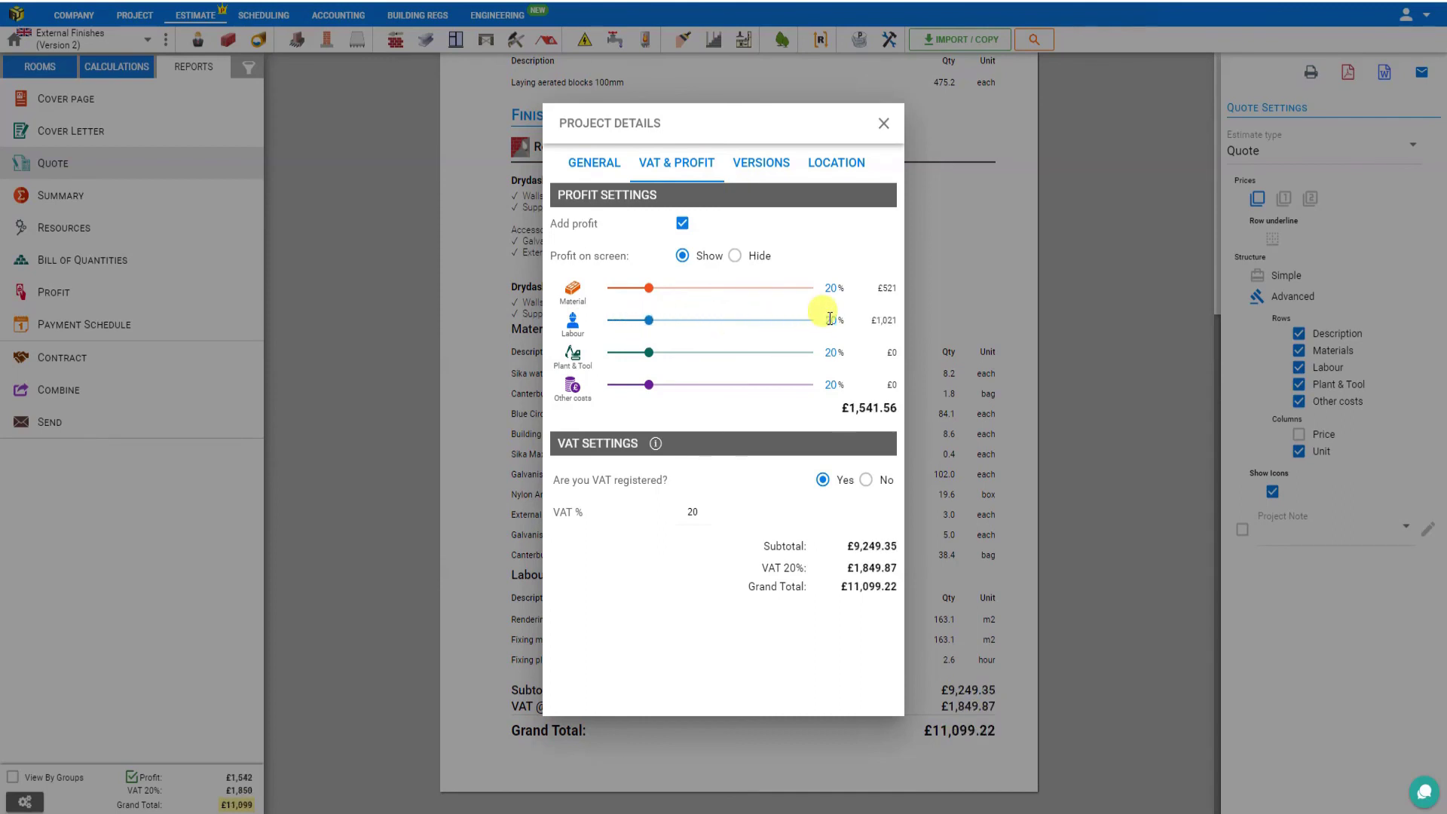
# Try profit rates of 19% for material, 18% for labour and 26% for plant and tool, and toggle the added profit off and on
pyautogui.moveTo(649, 292); pyautogui.dragTo(607, 304)
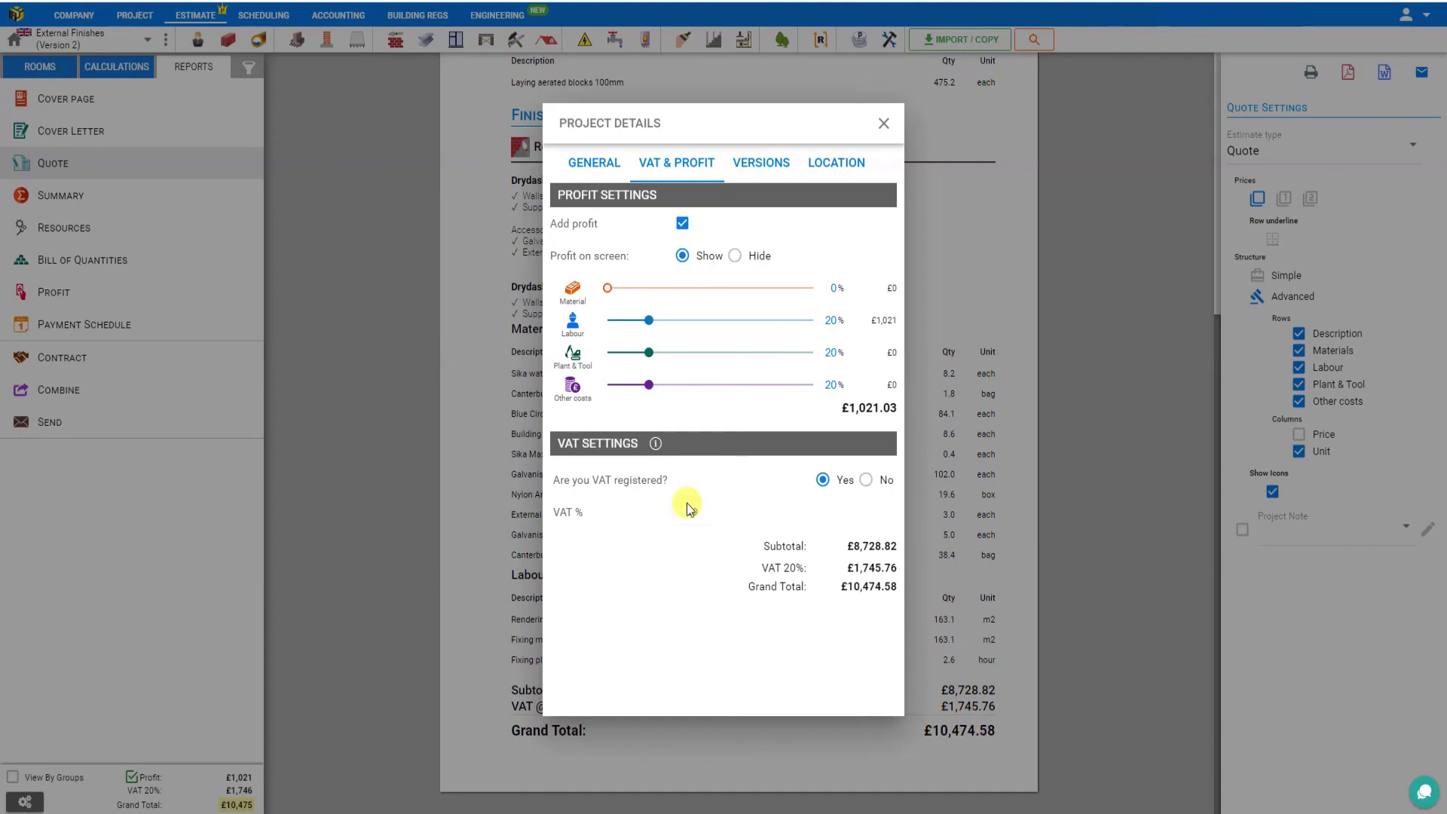
pyautogui.moveTo(606, 289); pyautogui.dragTo(664, 360)
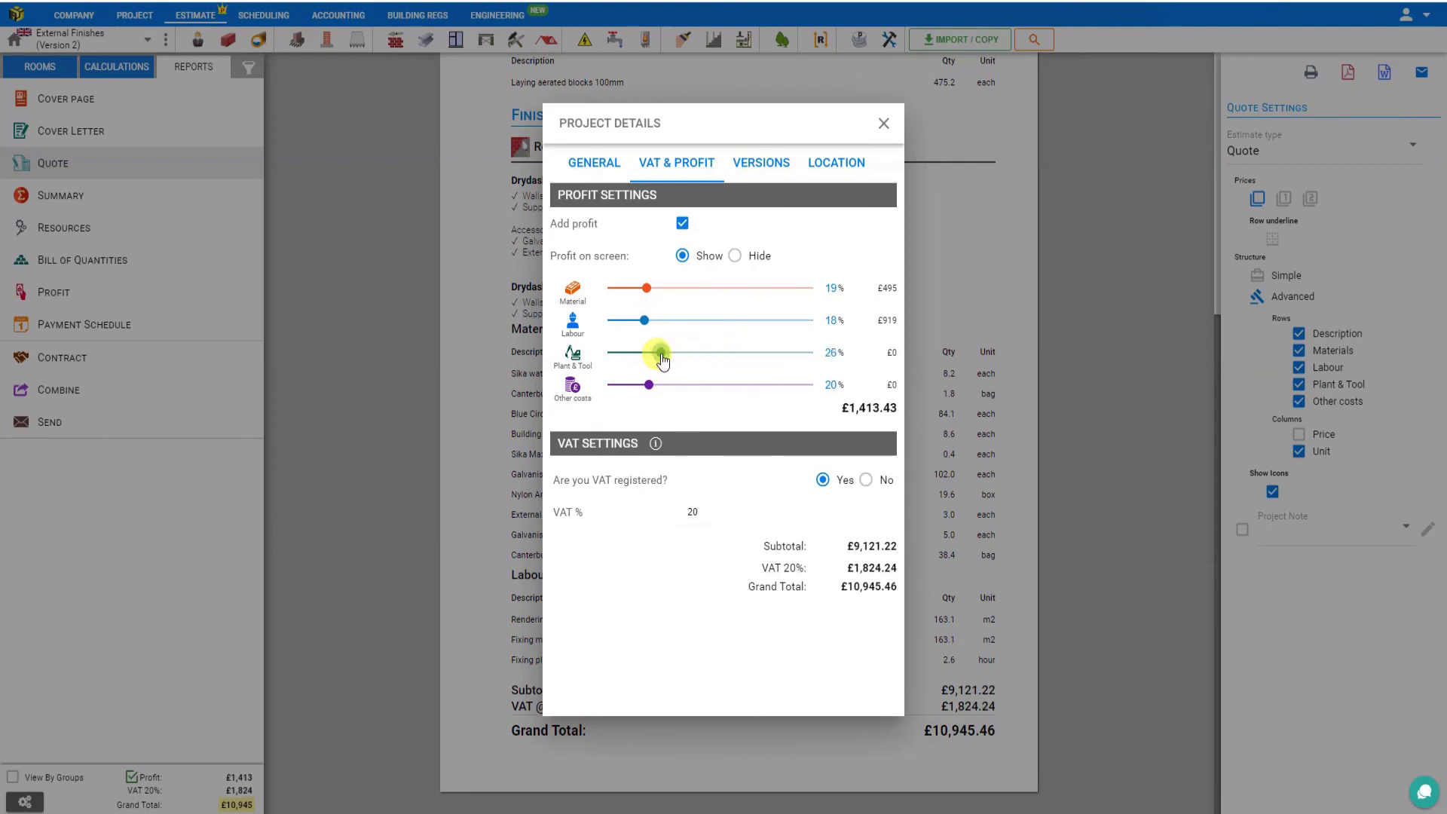
pyautogui.click(682, 224)
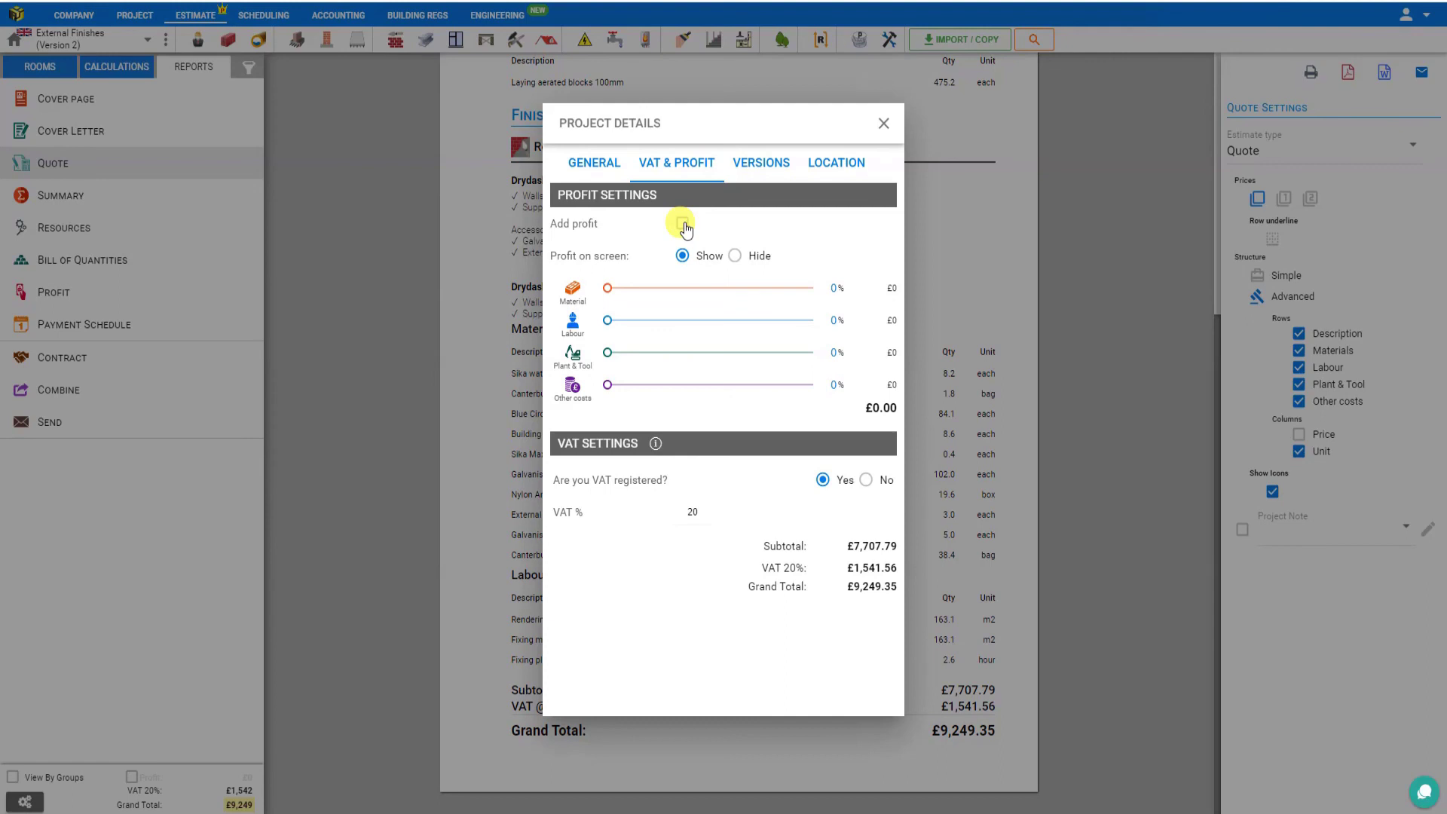
pyautogui.click(683, 224)
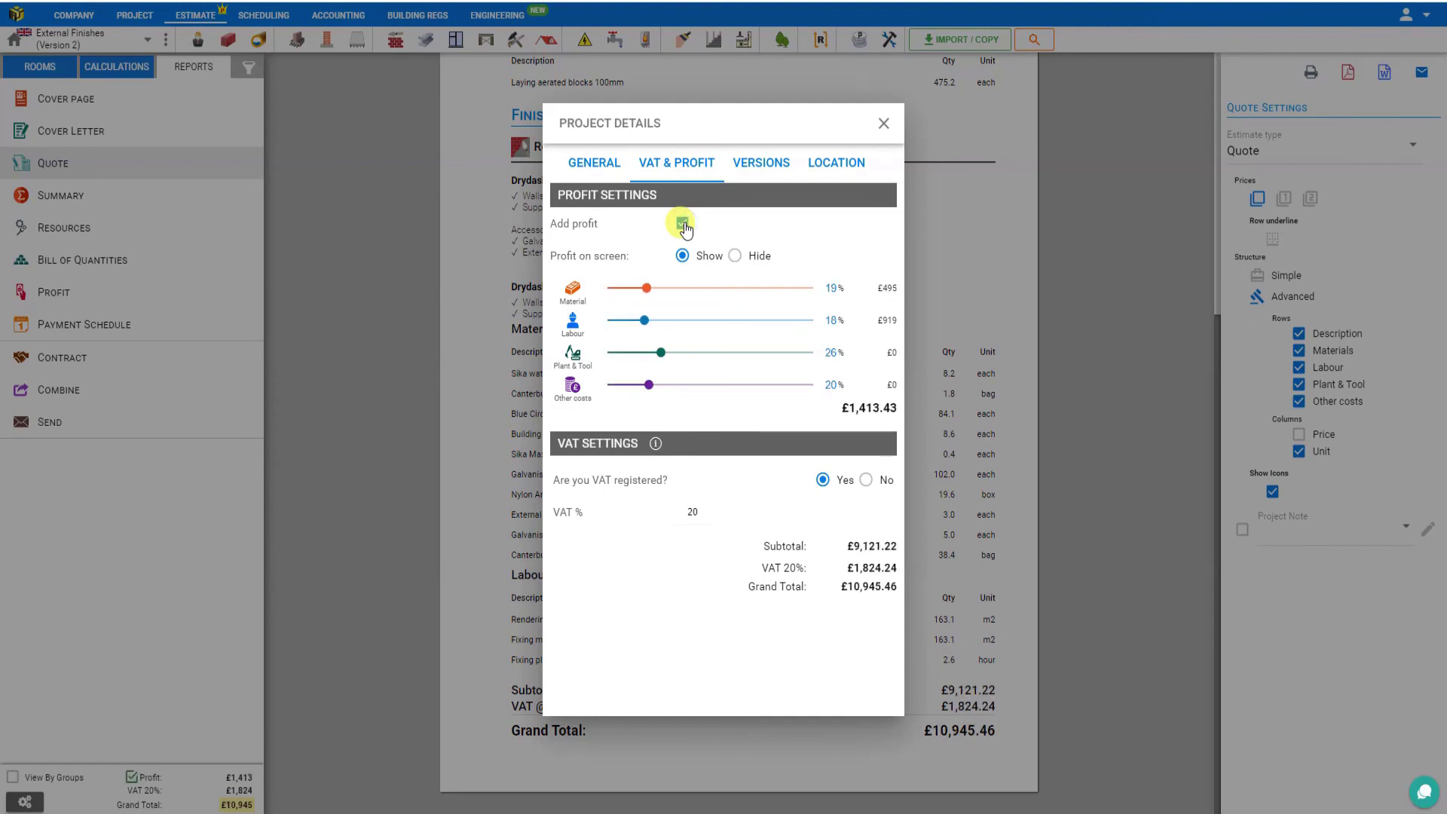
# Set the material, labour, and plant and tool profit rates to 20%
pyautogui.click(643, 322)
pyautogui.moveTo(645, 324); pyautogui.dragTo(649, 288)
pyautogui.click(660, 353)
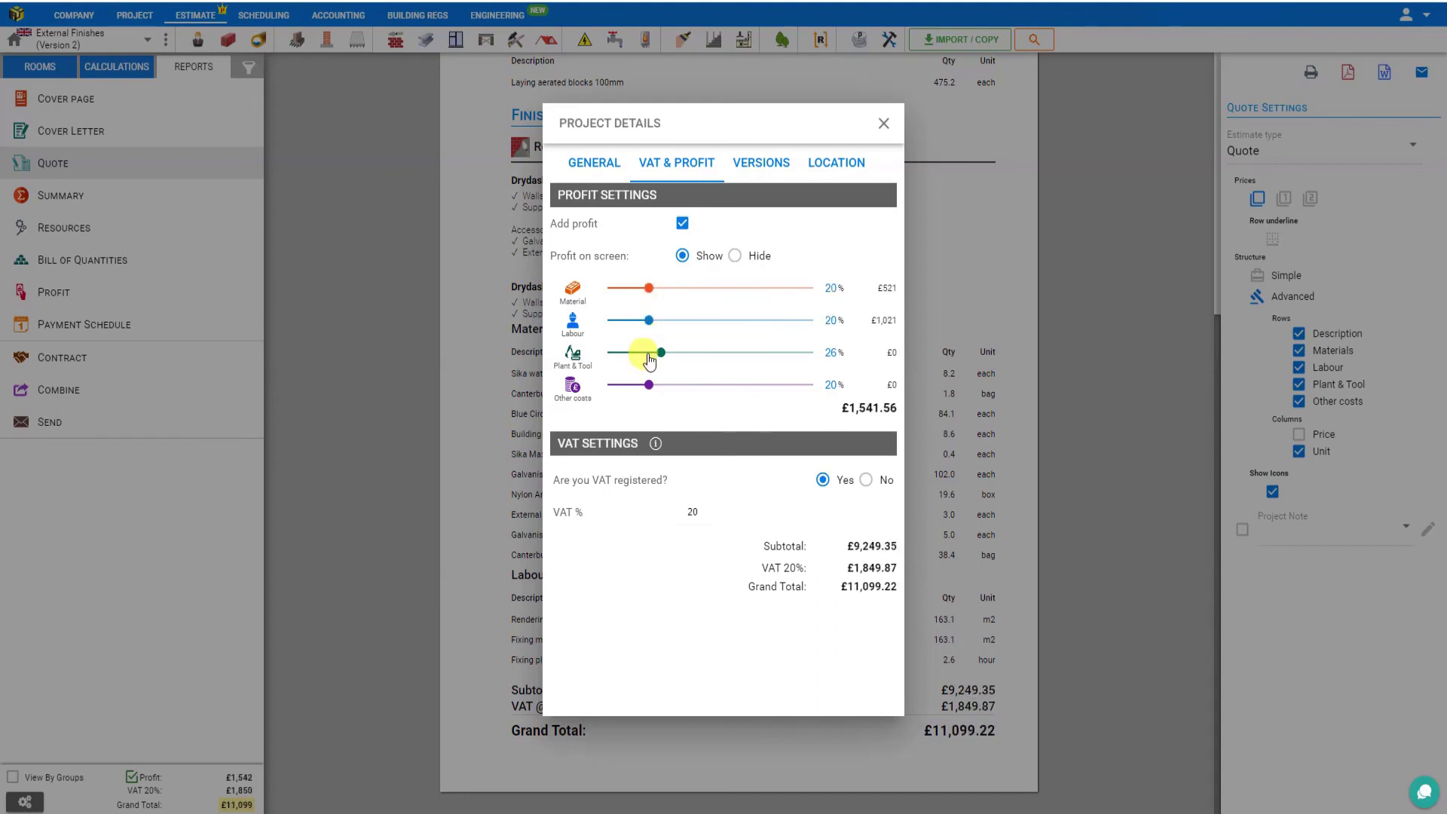
pyautogui.moveTo(662, 363); pyautogui.dragTo(649, 364)
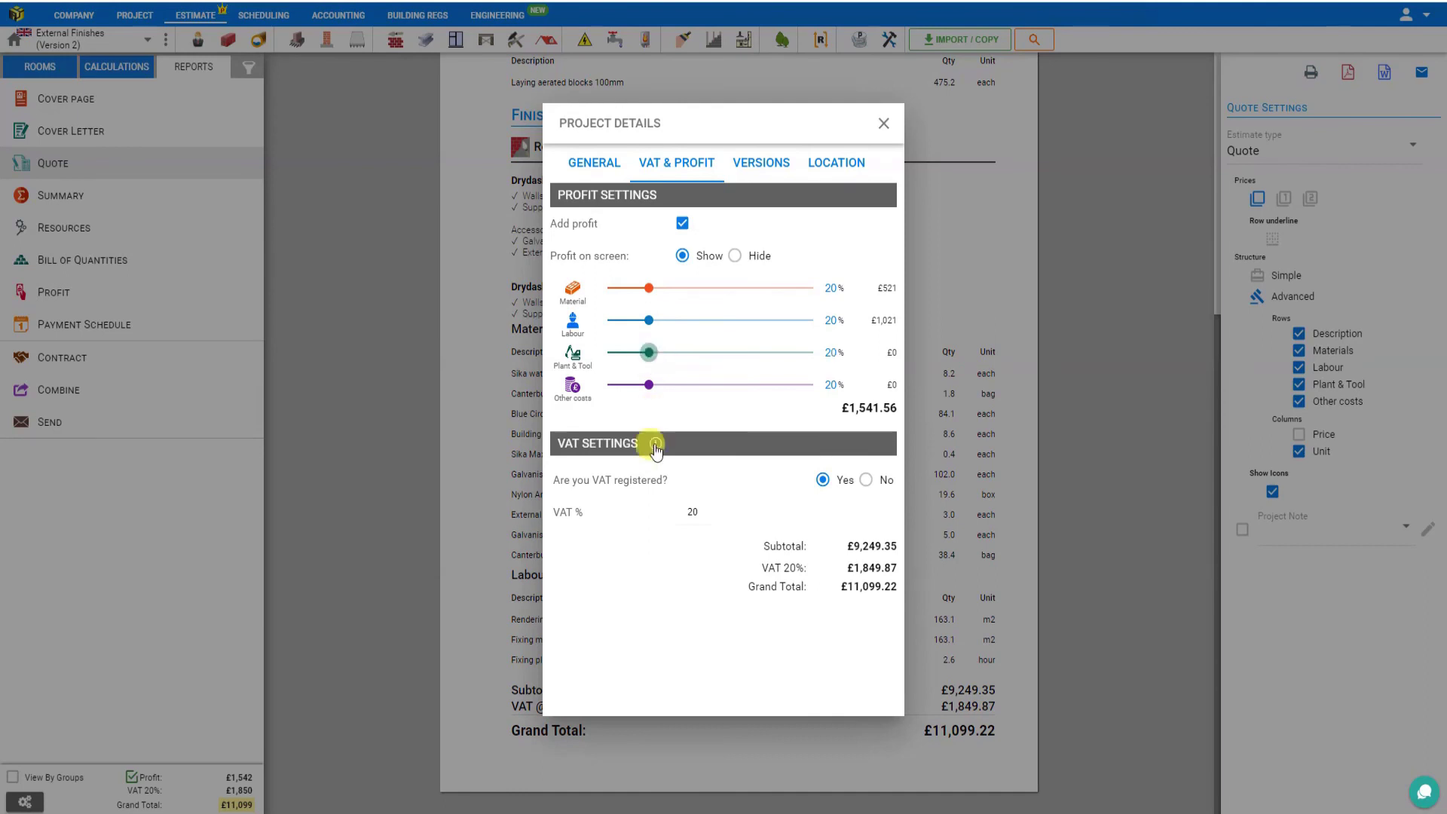
# Try the not VAT registered setting, switch it back to VAT registered, and close the project details
pyautogui.click(867, 481)
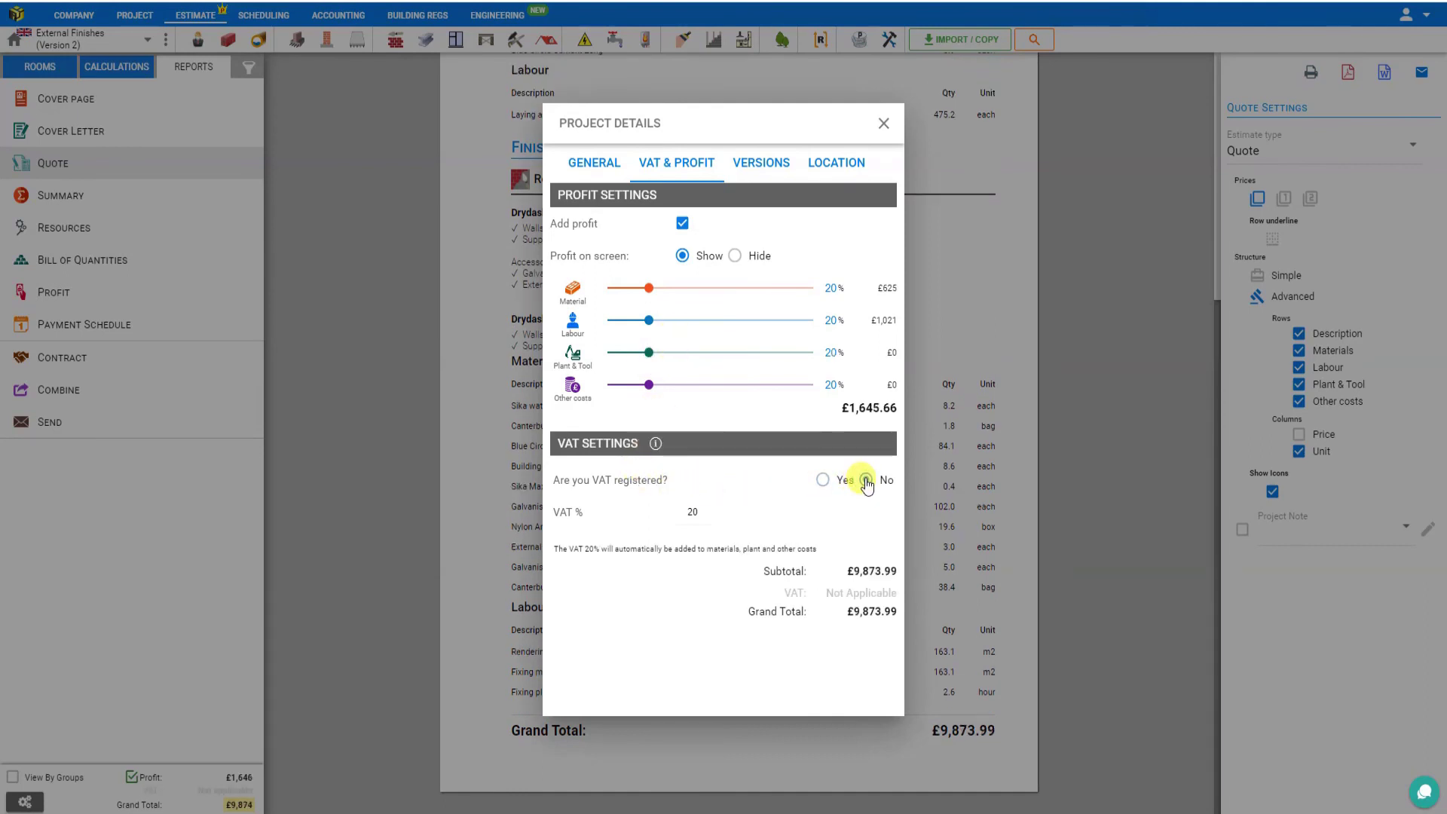
pyautogui.click(824, 481)
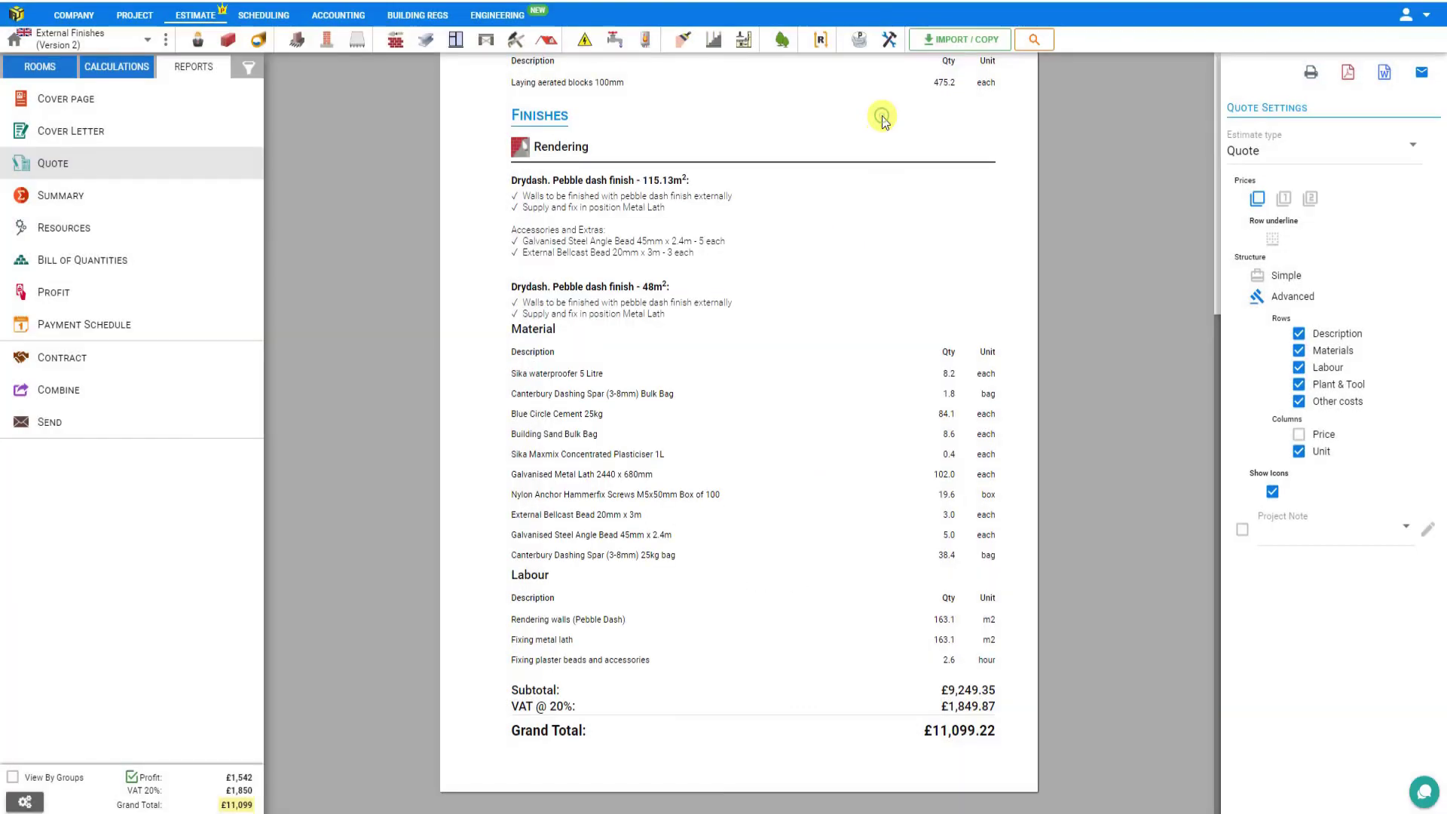
pyautogui.click(884, 123)
# Preview the quote's PDF export and Word export, closing each without downloading
pyautogui.click(1349, 73)
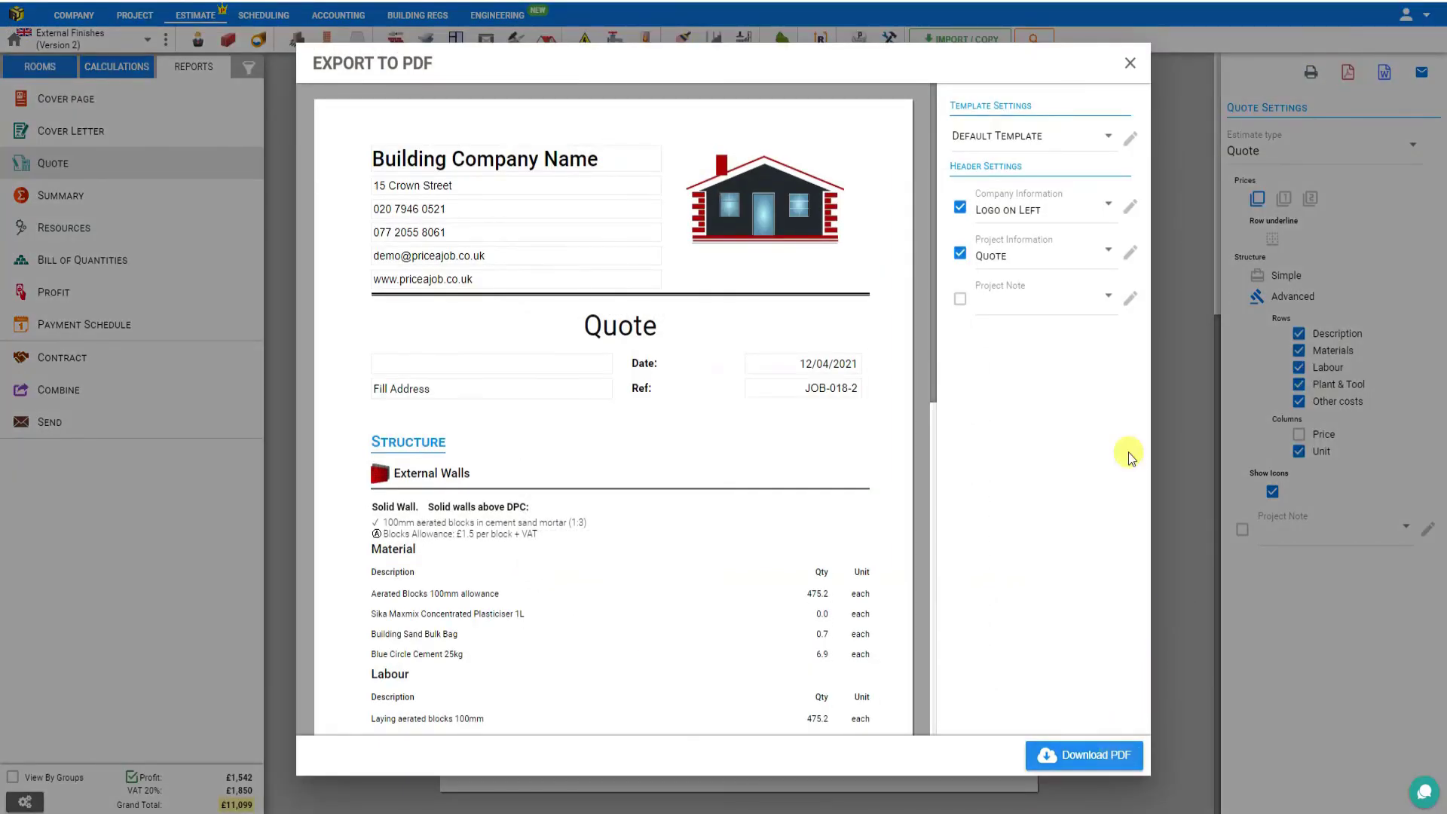
pyautogui.click(1130, 63)
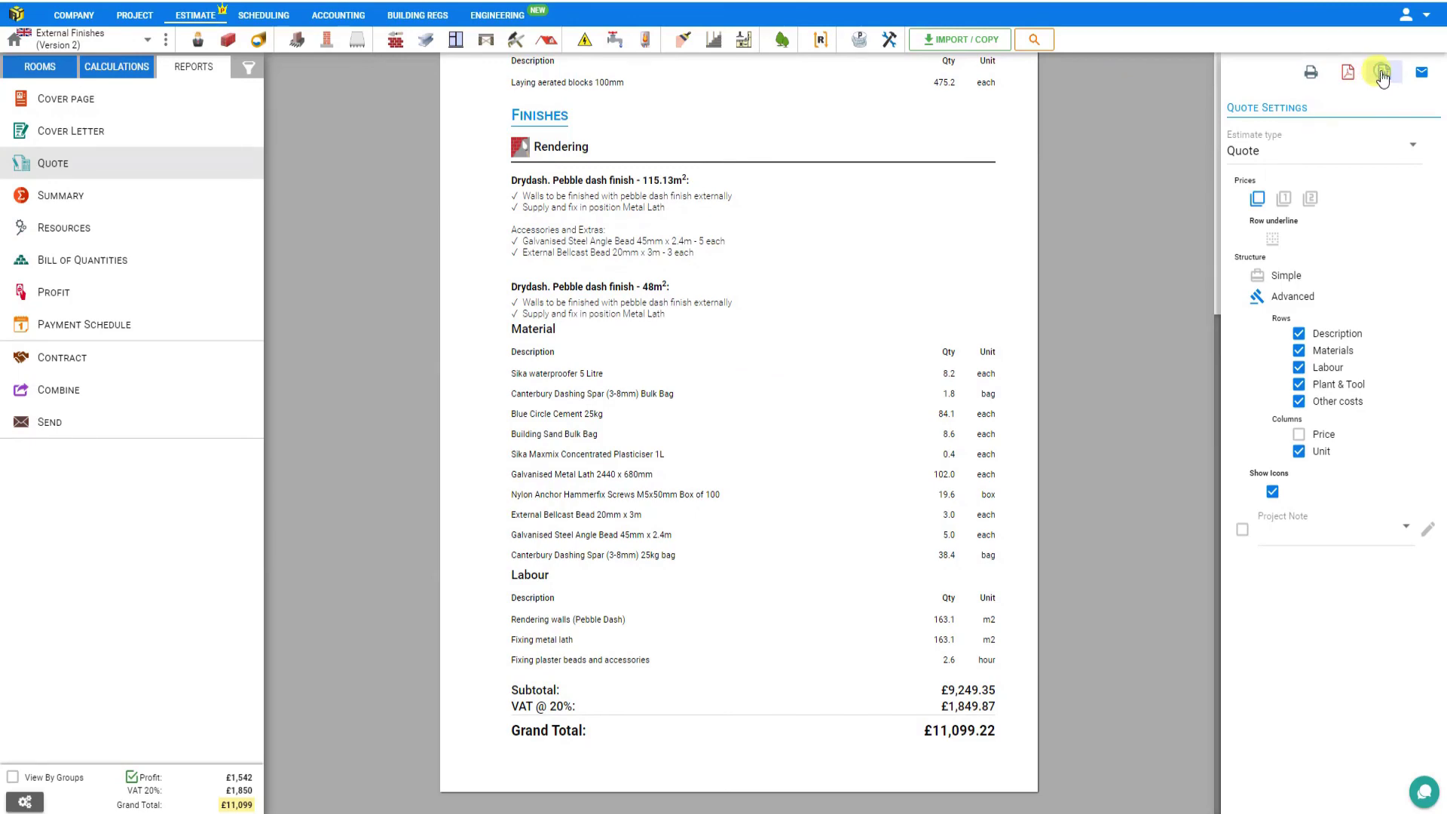
pyautogui.click(1384, 73)
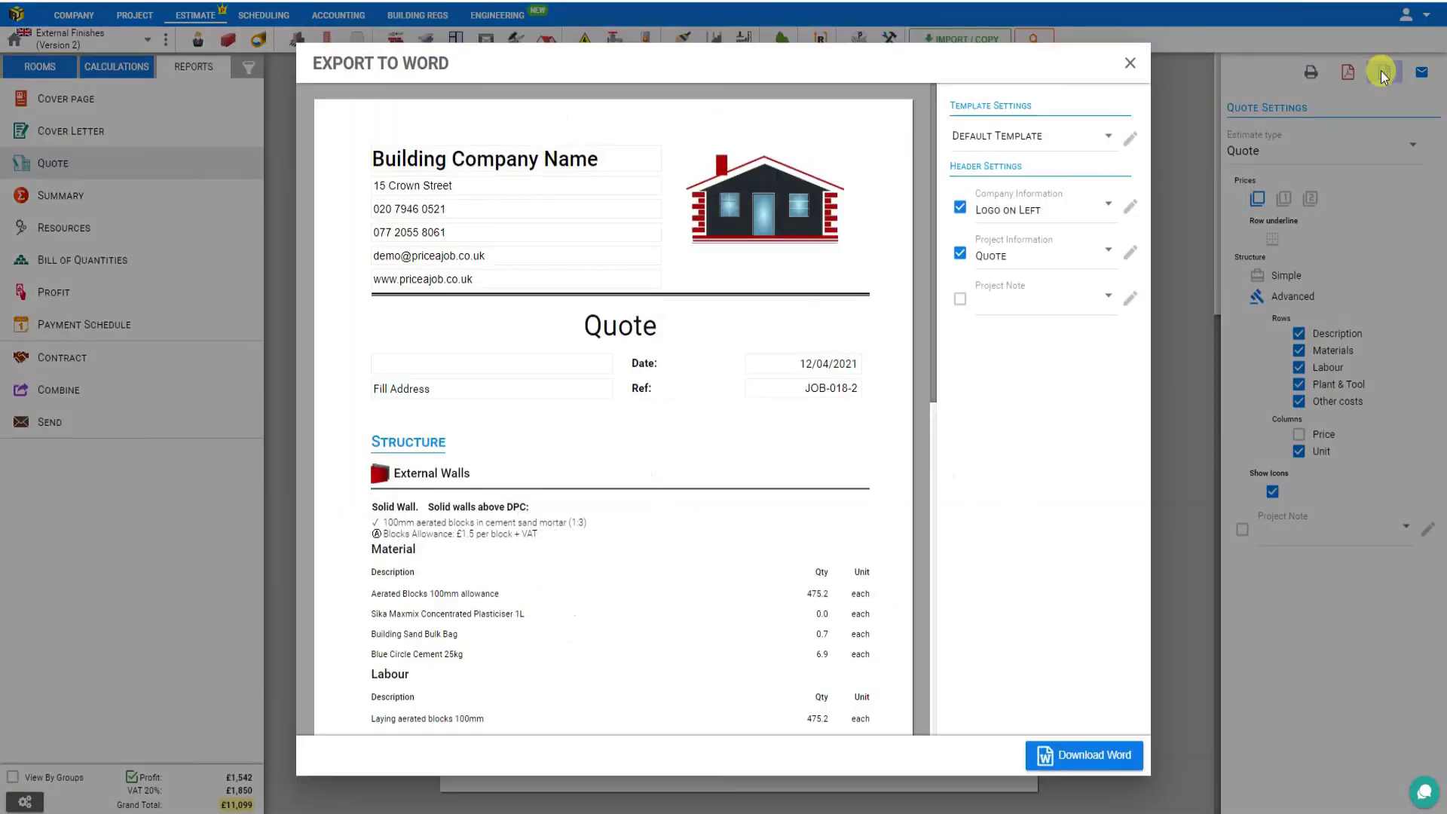
pyautogui.click(1130, 64)
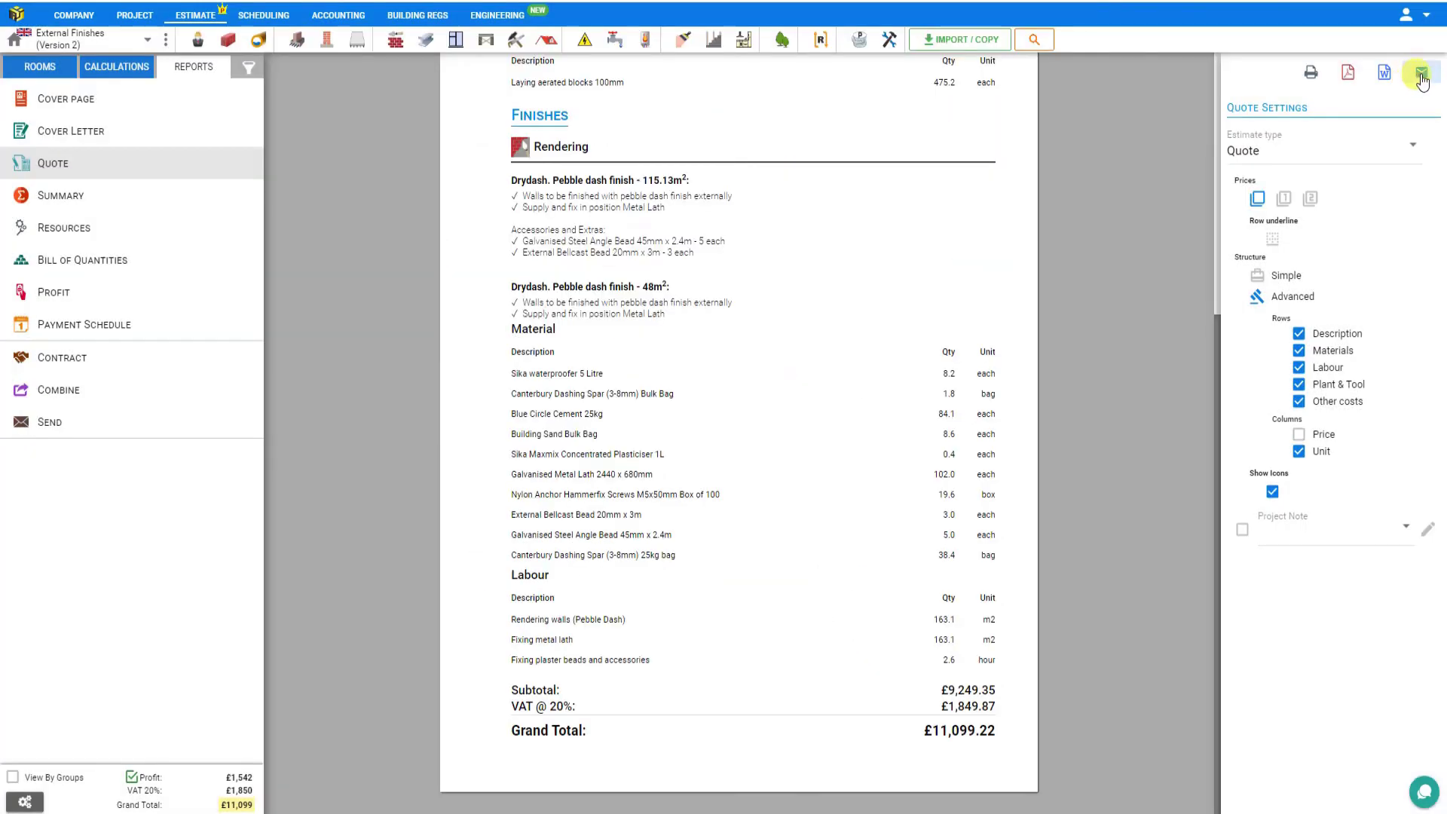
# Preview the email message with the quote attached and close it without sending
pyautogui.click(1421, 75)
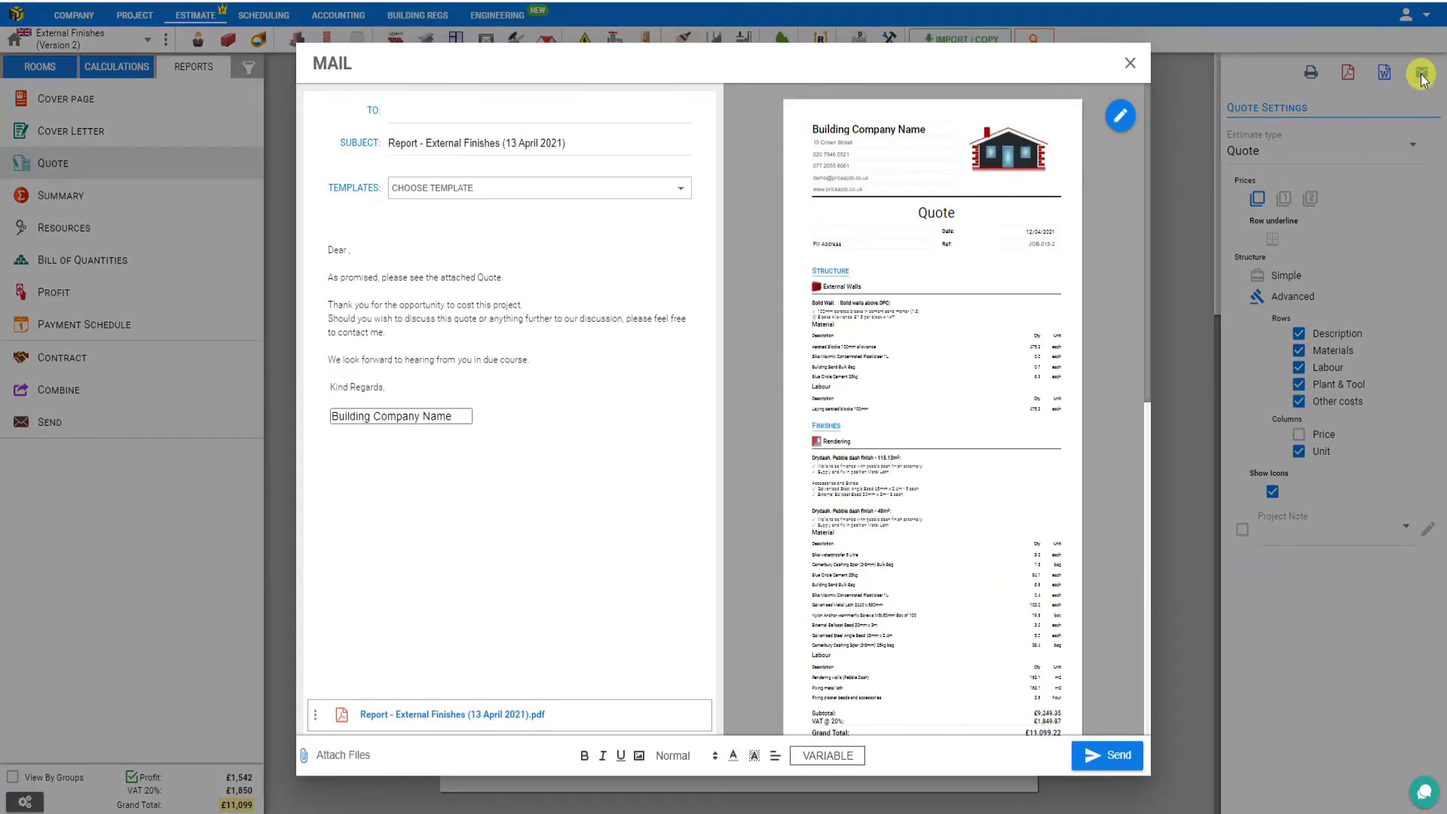
pyautogui.click(1133, 63)
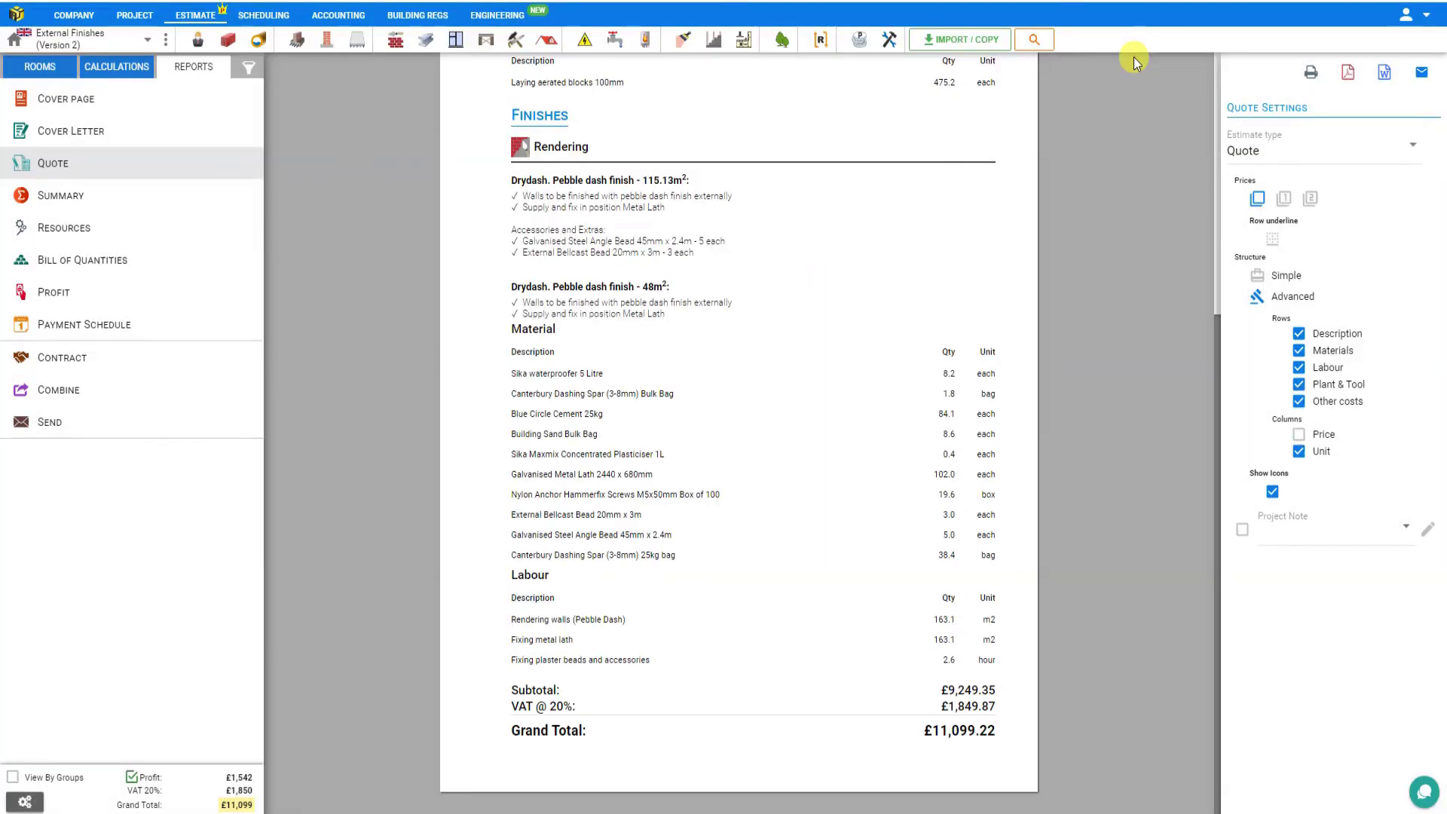